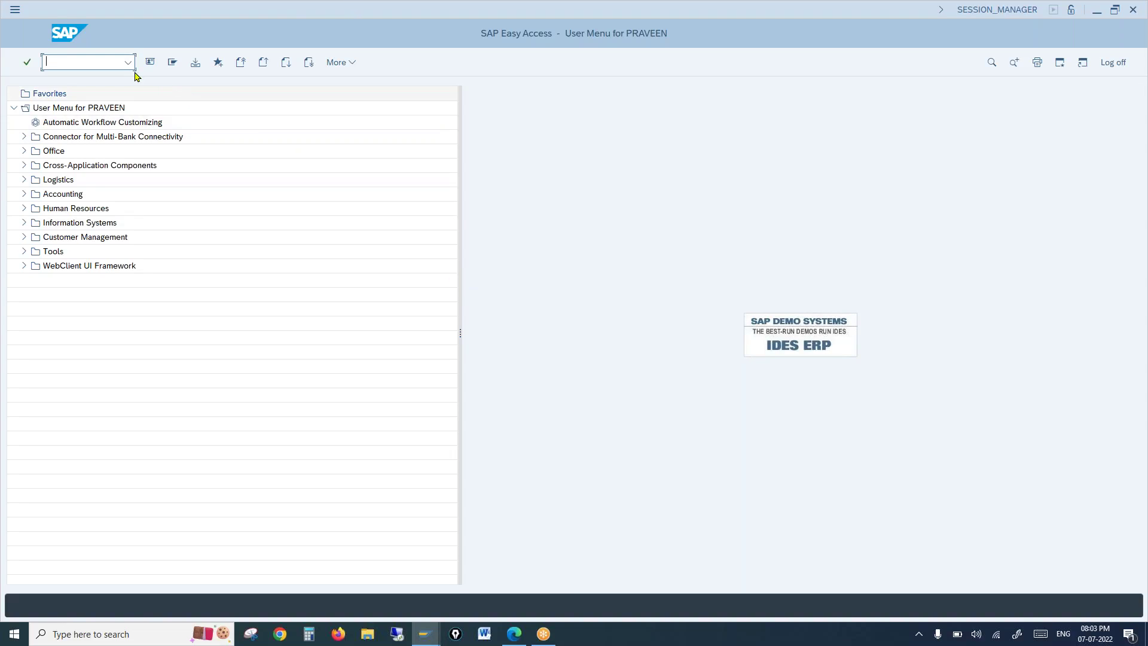
left_click(58, 61)
type("v/08")
key("Return")
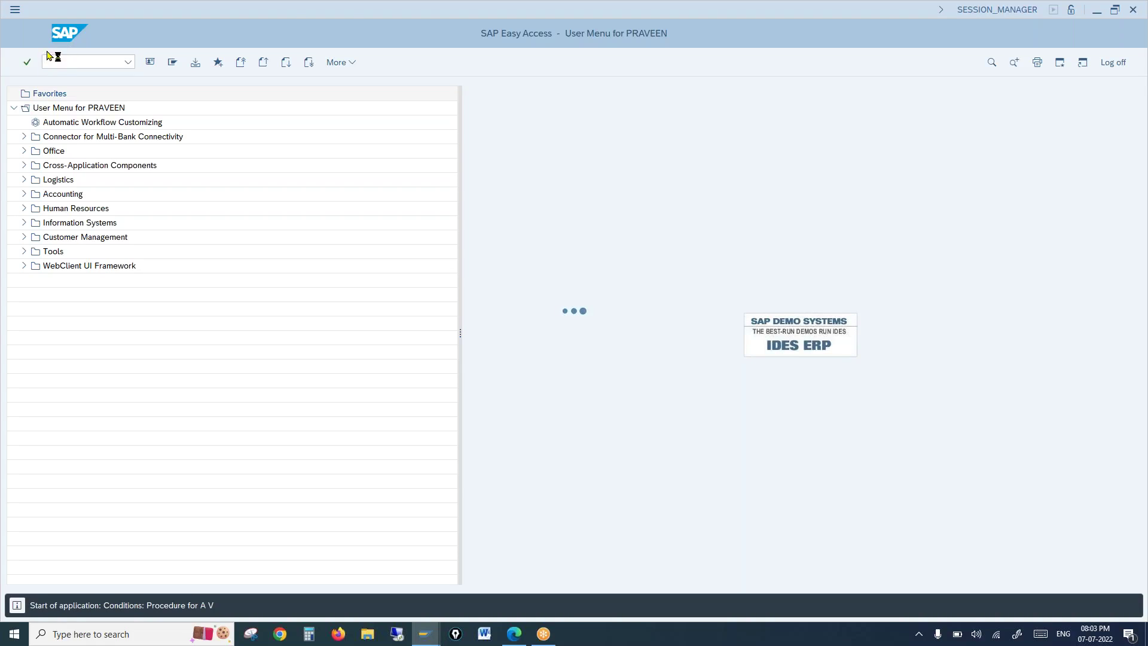
Step: Open the condition types overview with transaction V/06
left_click(119, 60)
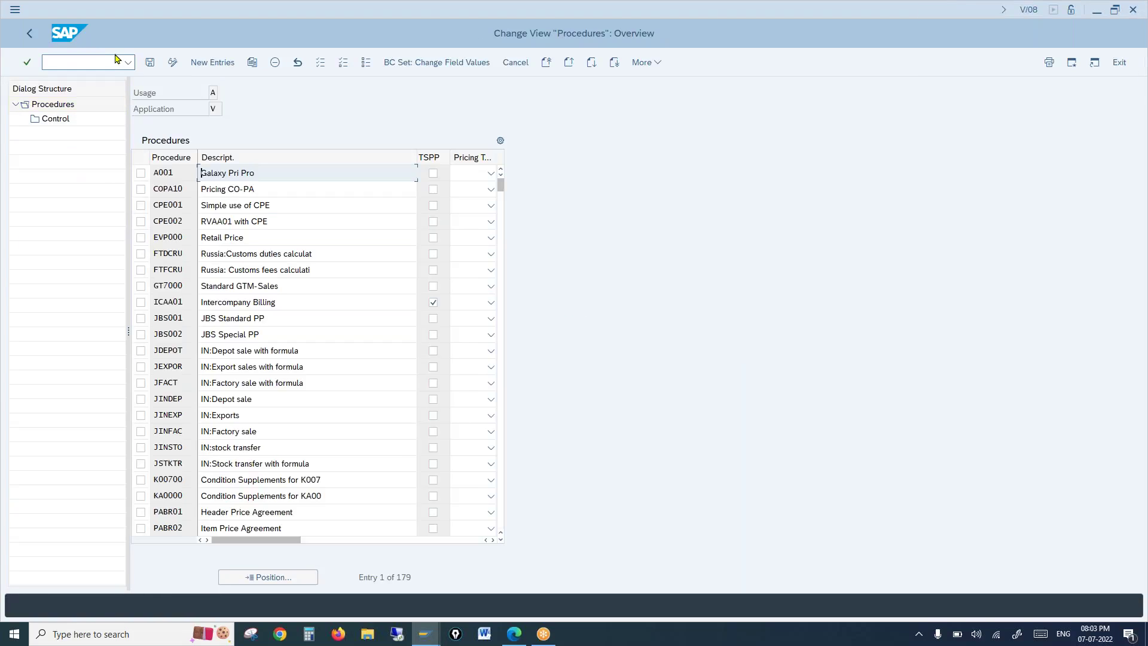
type("/nv/06")
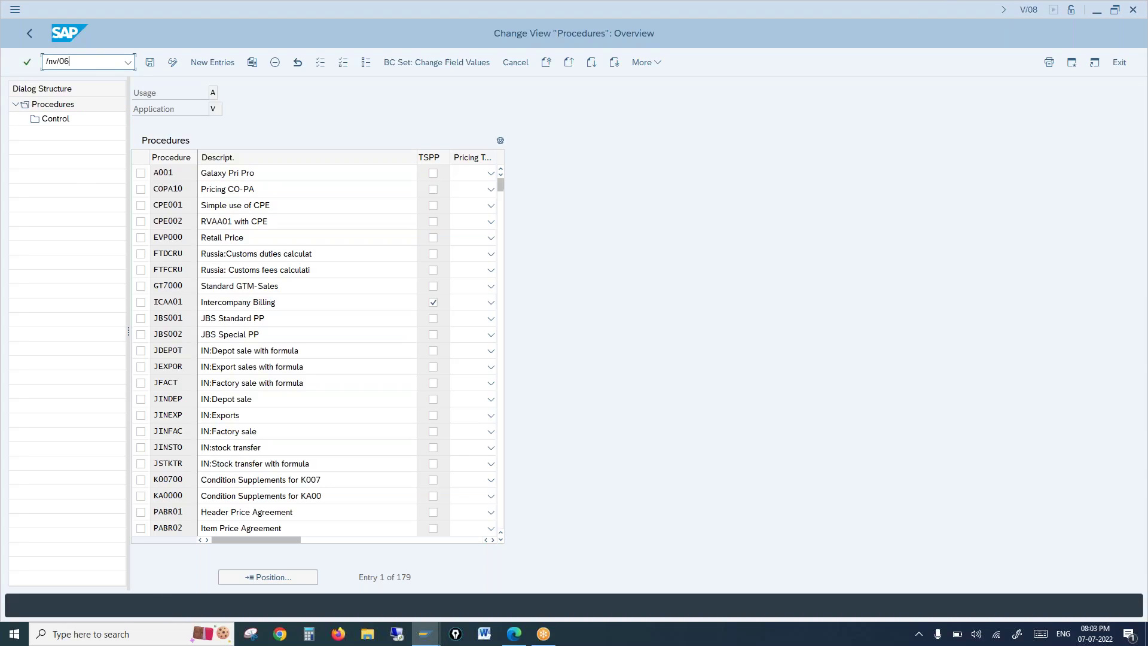
key("Return")
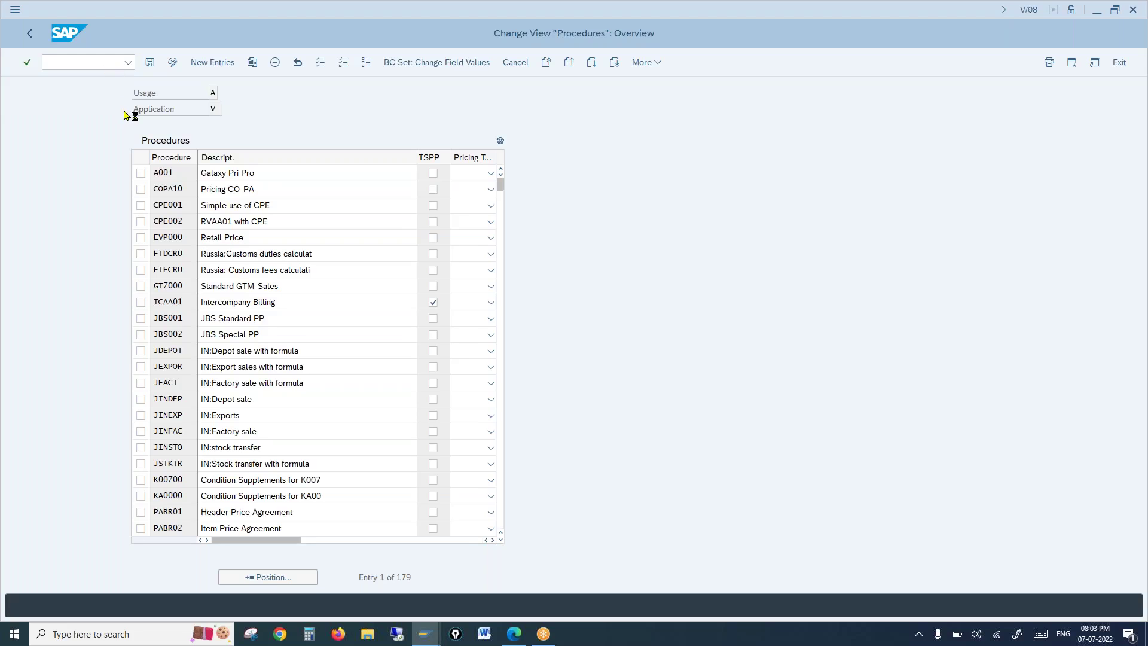
Step: Locate condition type PR00 in the condition types overview and open its details
left_click(104, 582)
type("pr00")
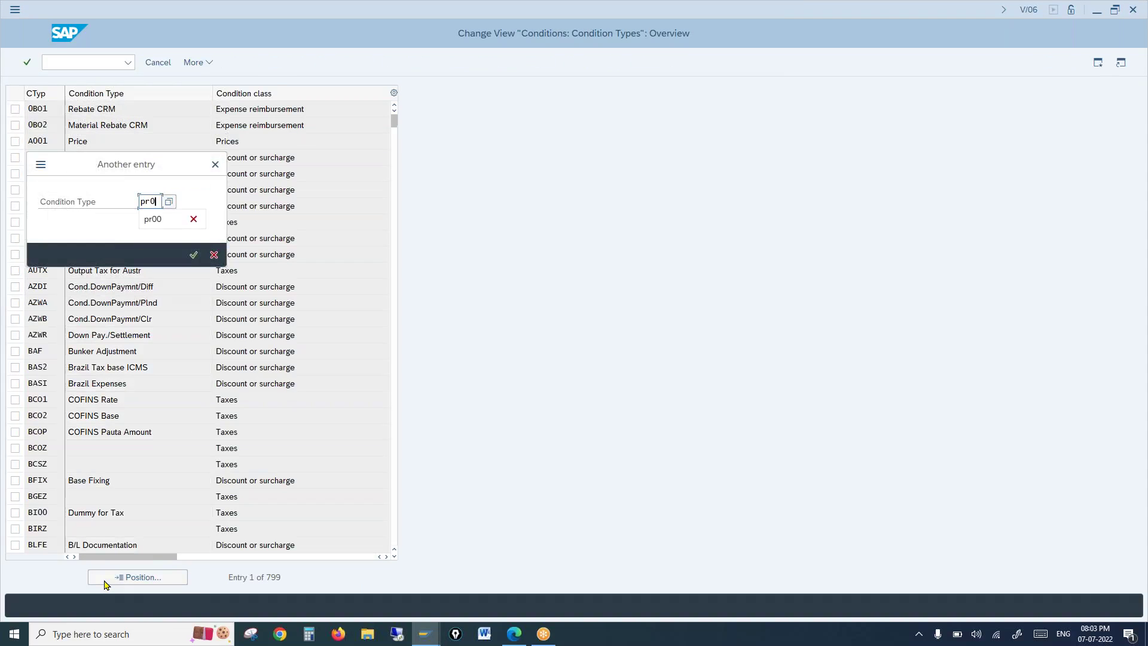
key("Return")
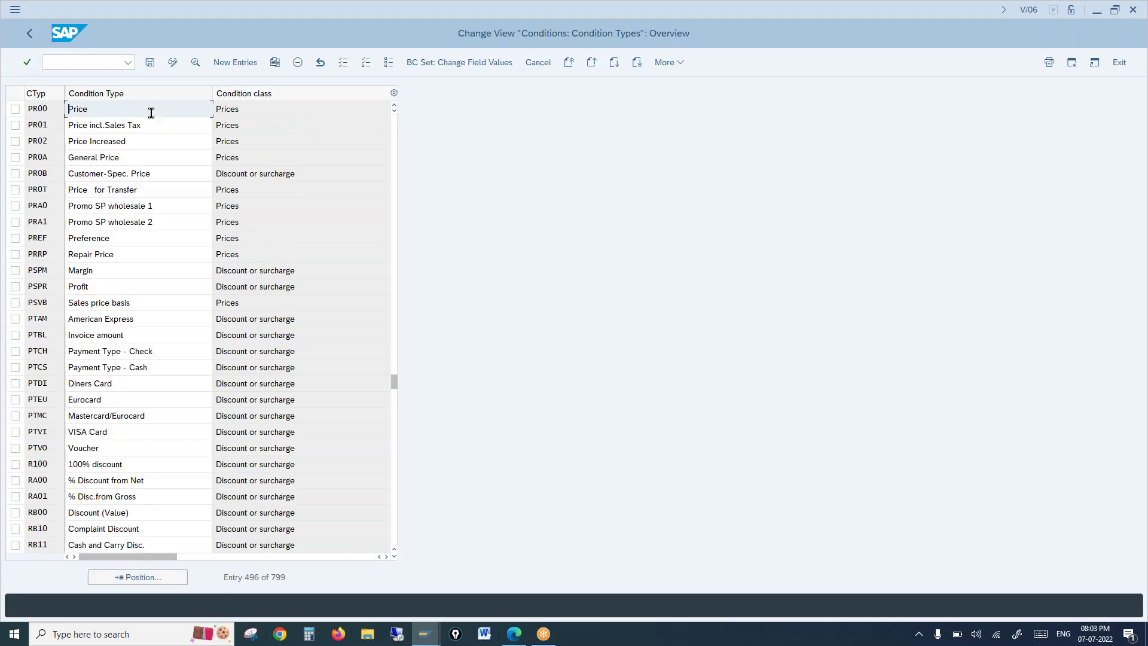
double_click(149, 110)
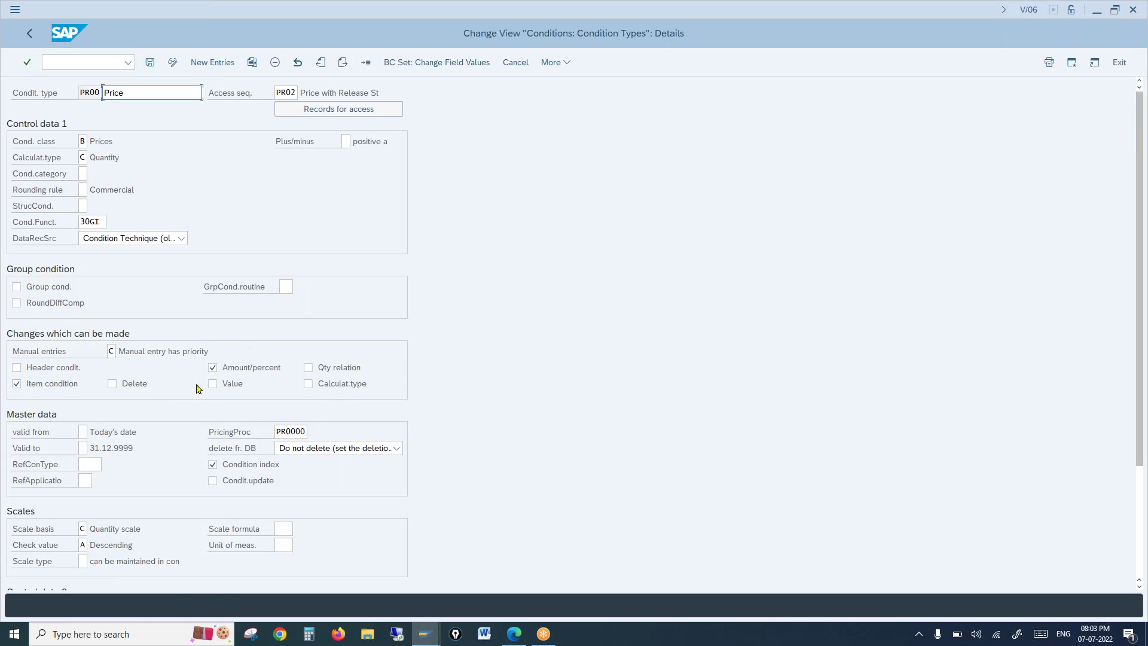
Step: Examine the Master data settings of condition type PR00, including the valid from field
scroll(505, 390, "down", 1)
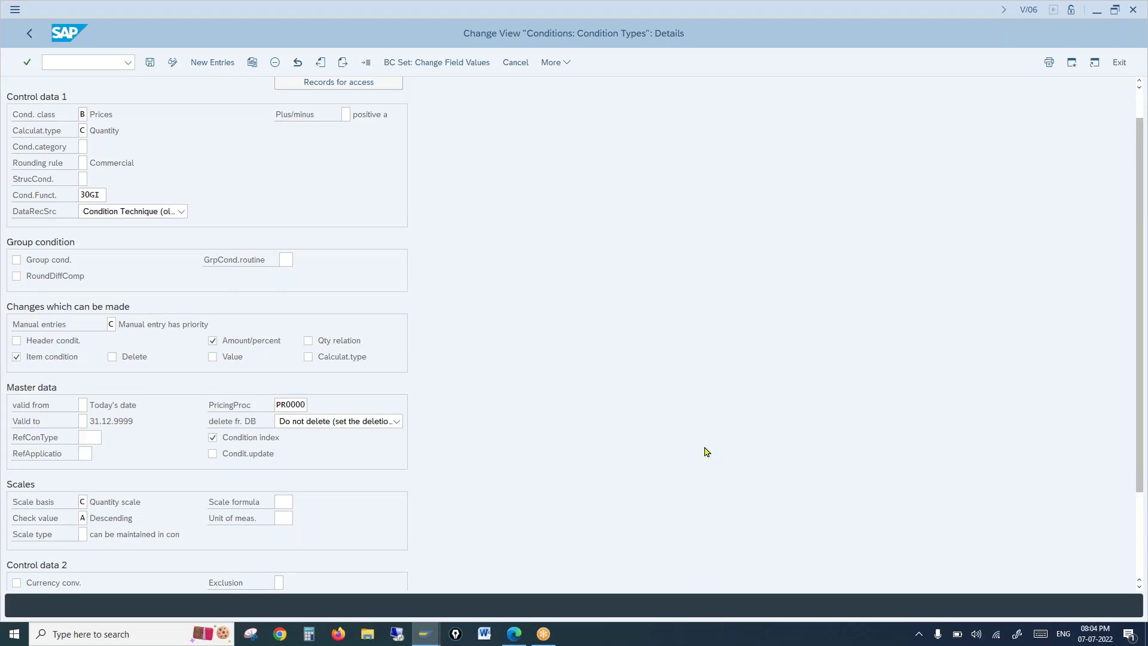
scroll(706, 452, "down", 2)
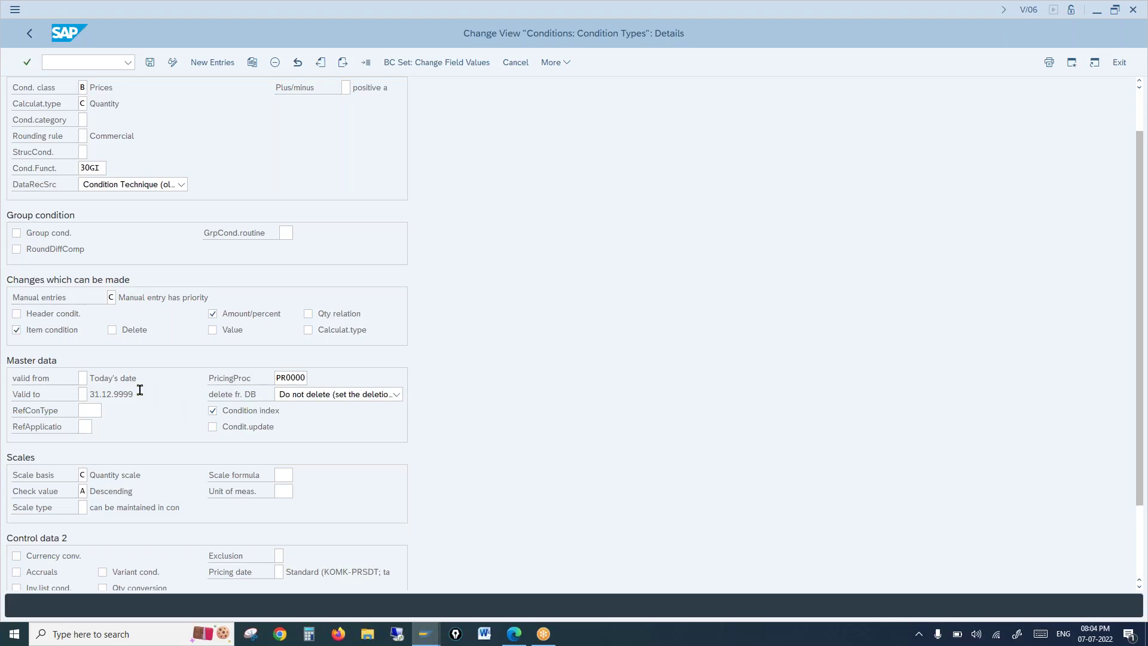
left_click(83, 378)
scroll(130, 431, "up", 3)
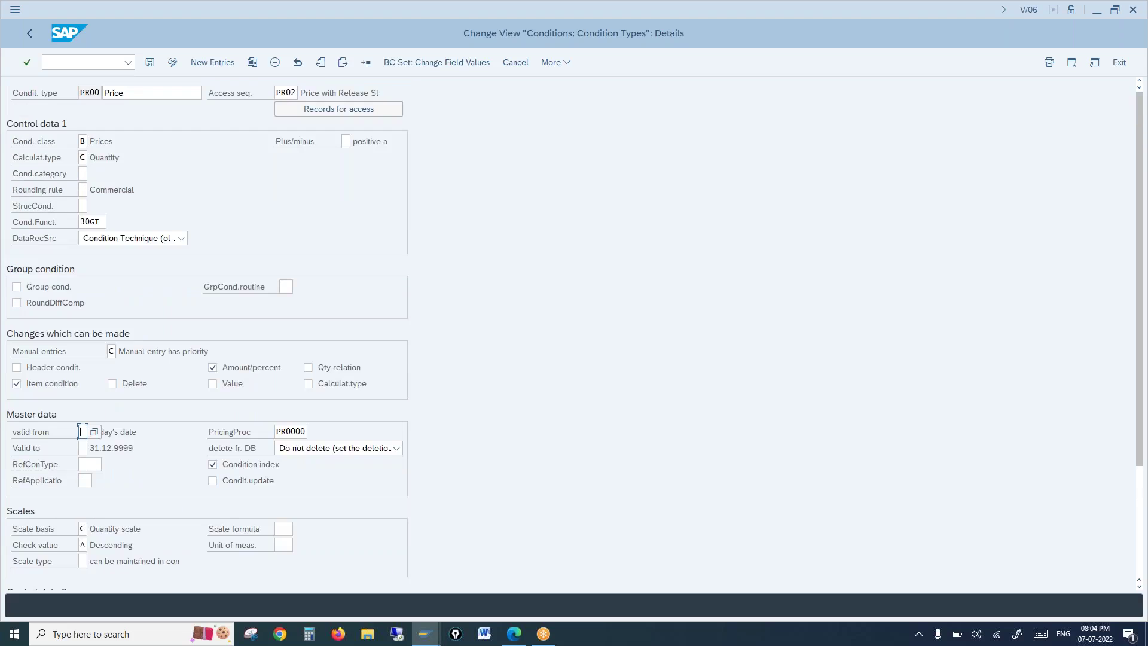
double_click(81, 92)
Step: Open a new session and start transaction VK12 for changing condition records
left_click(15, 9)
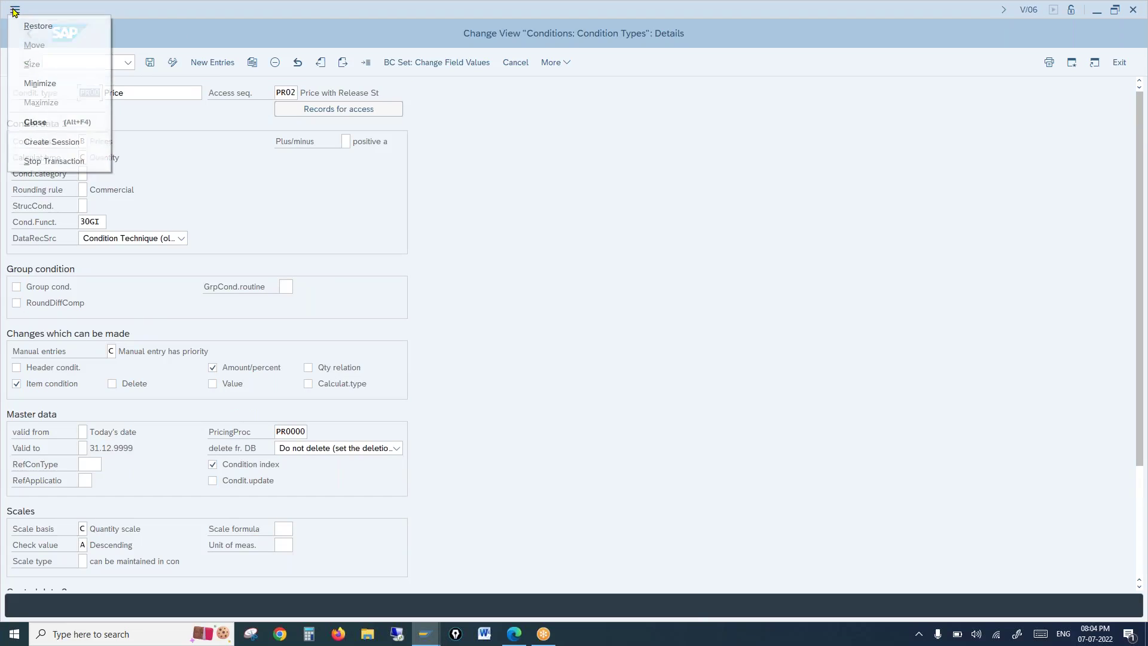
left_click(42, 141)
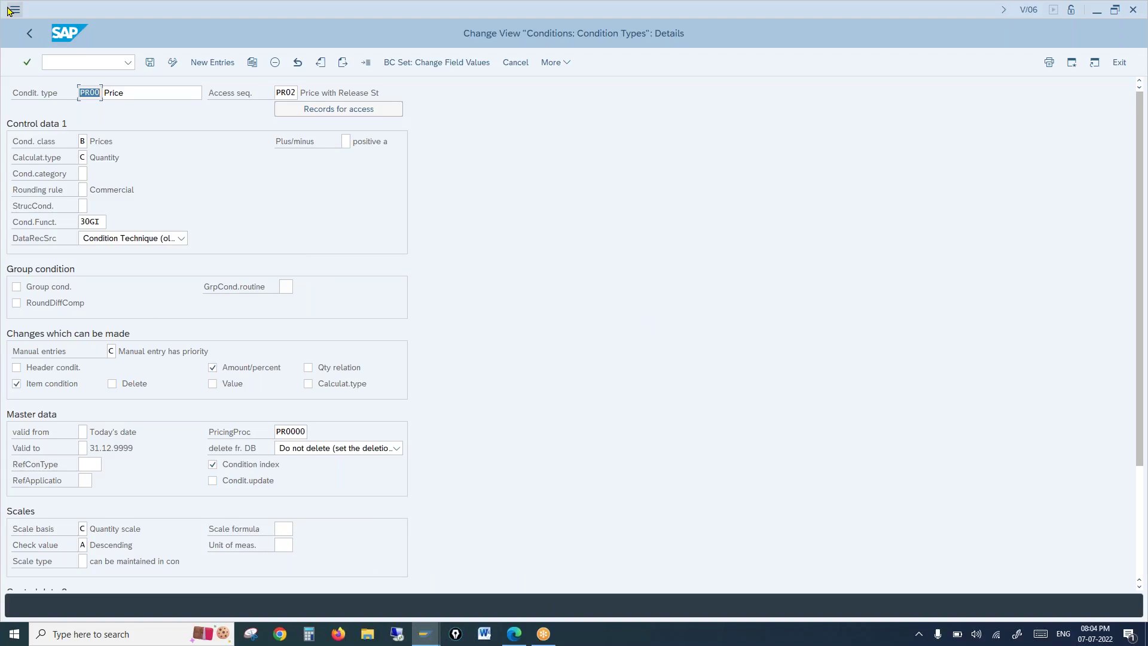
key("ctrl+n")
left_click(47, 63)
type("vk12")
key("Return")
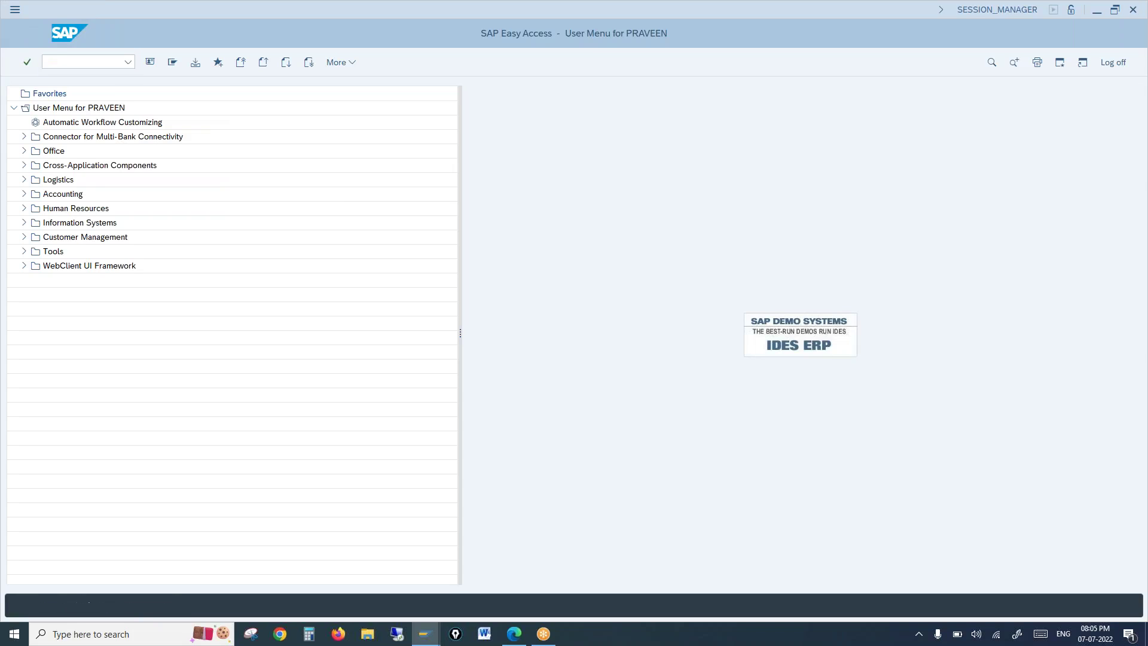
Step: Select condition type PR00 with the key combination Material with release status
type("pr00")
key("Return")
left_click(90, 267)
key("Return")
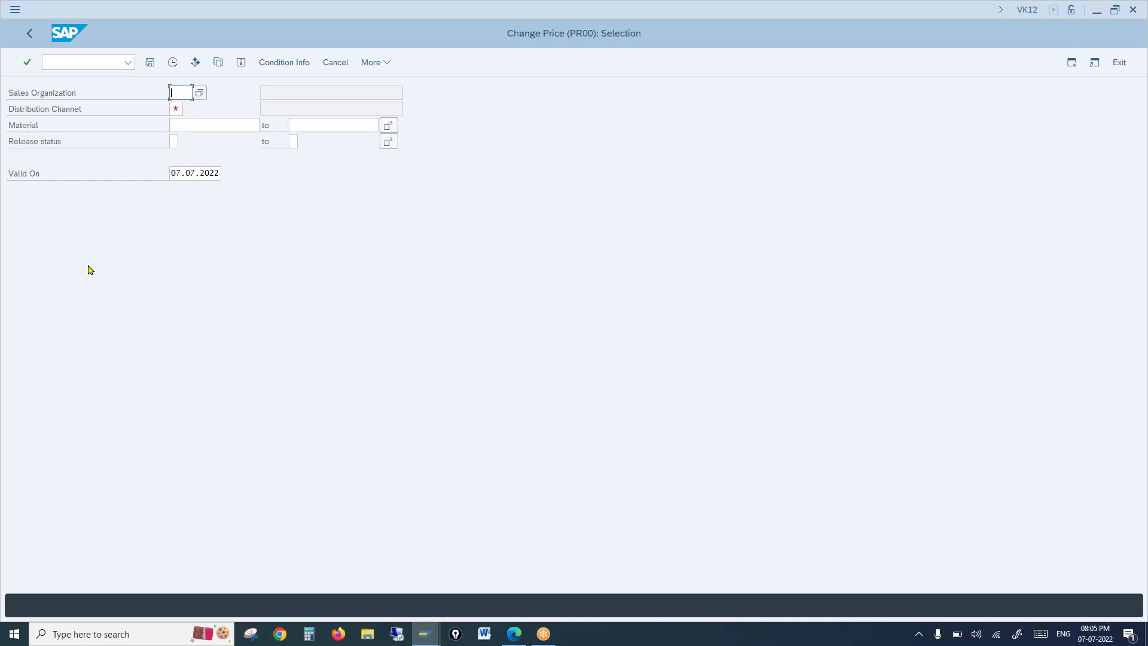
Step: Retrieve the PR00 price records for sales organization 1000, distribution channel 10 and material 100-100
type("1000")
key("Tab")
type("10")
key("Tab")
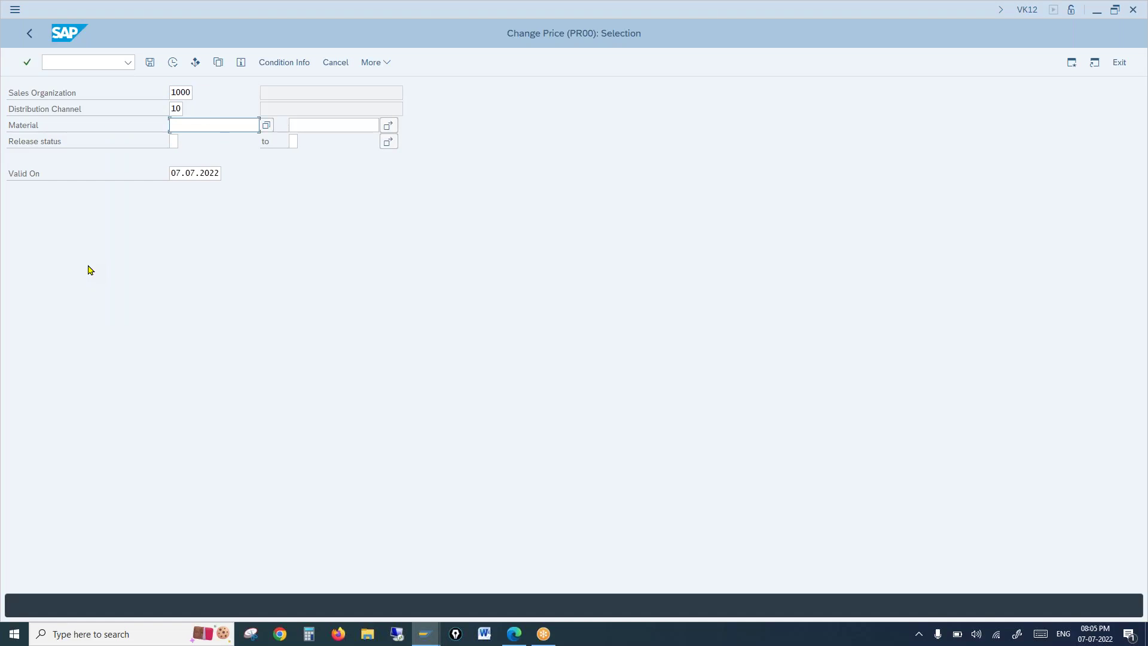
type("100-100")
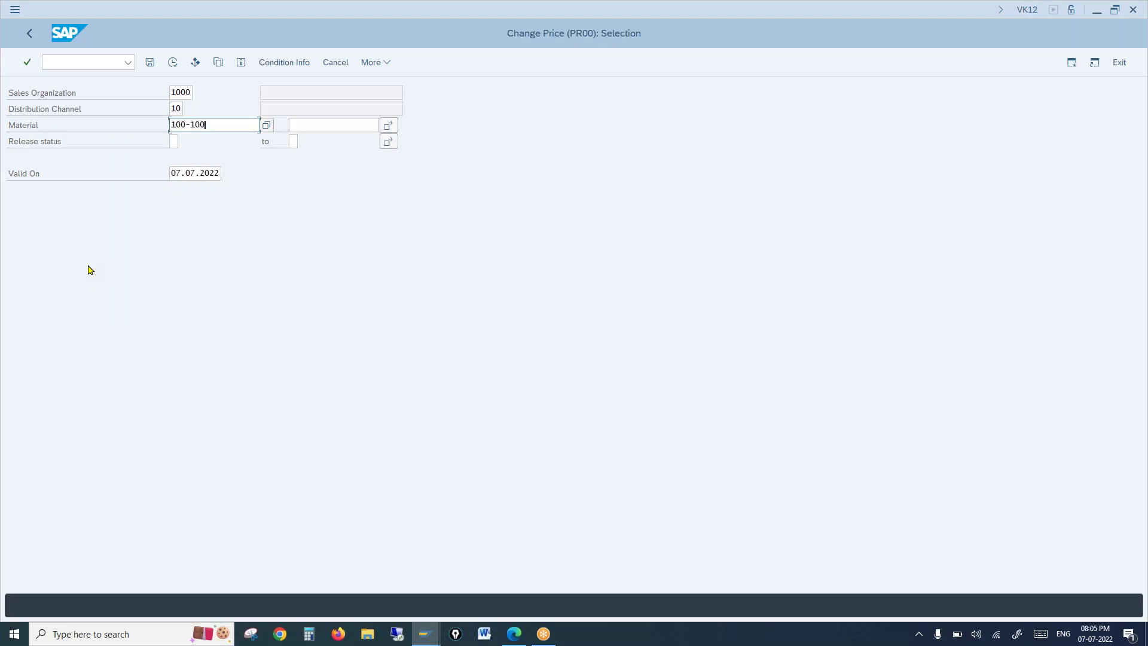
key("Return")
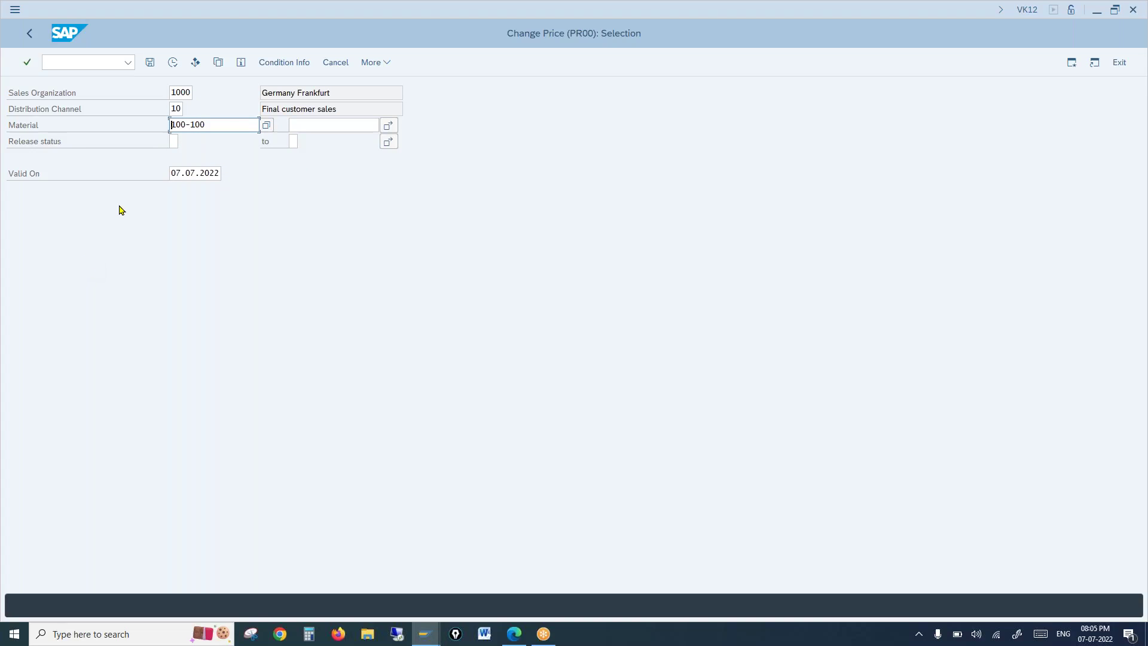
left_click(171, 67)
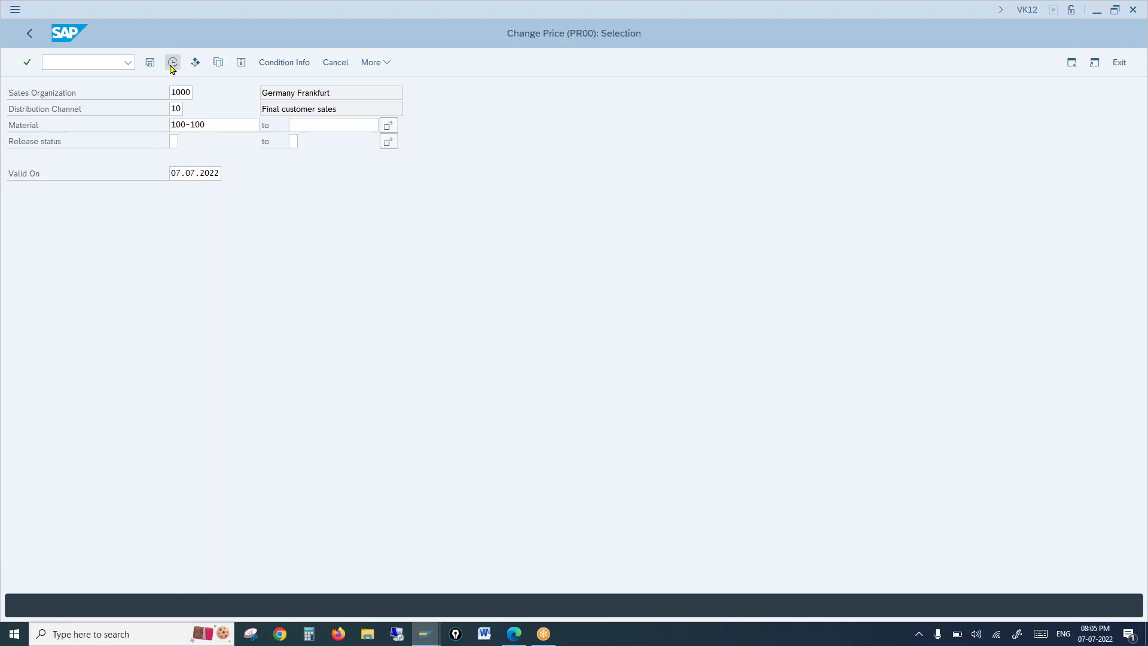
Step: Examine the validity period of the price record for material 100-100 in the overview and in its details
left_click_drag(653, 189, 627, 187)
left_click_drag(706, 189, 738, 189)
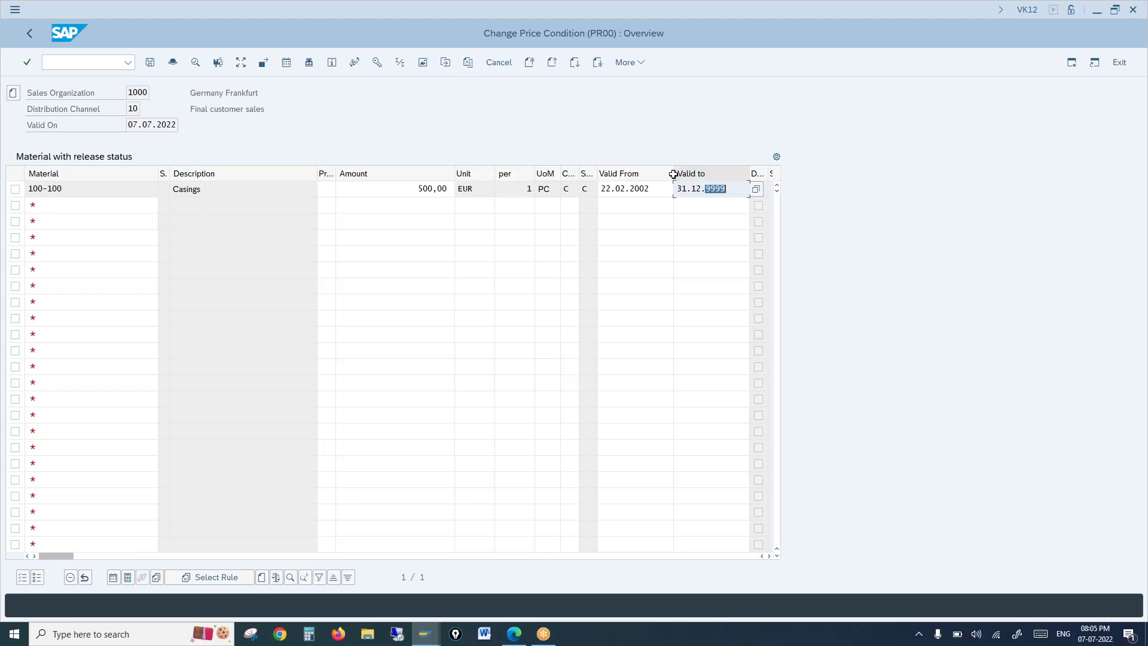
left_click(195, 64)
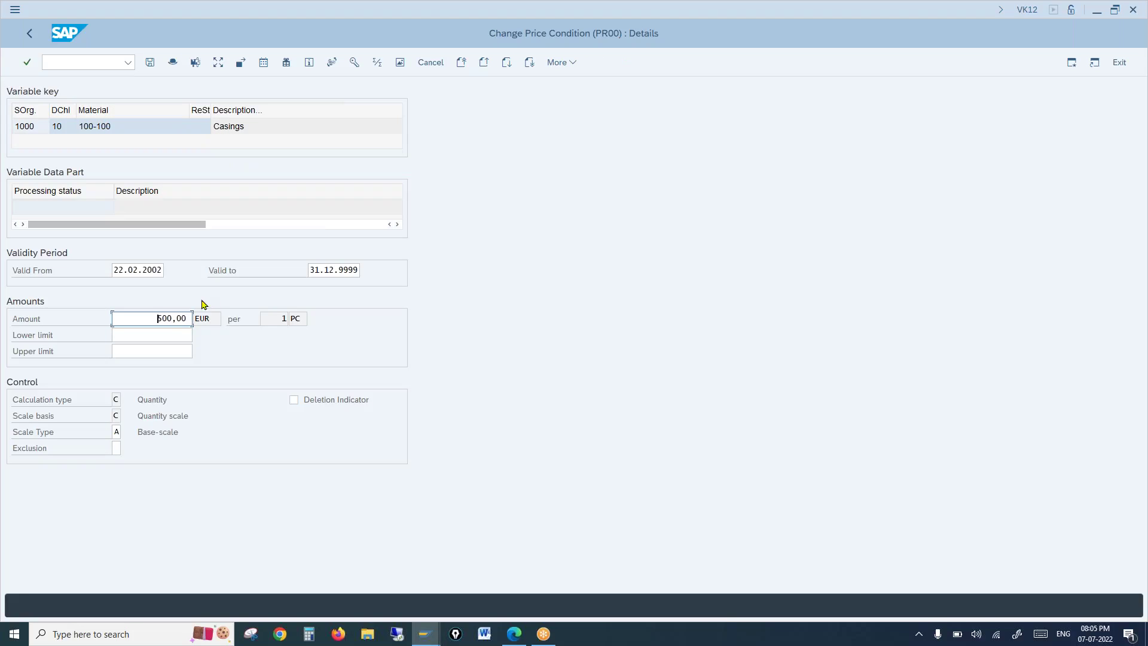
left_click_drag(115, 269, 161, 269)
left_click_drag(358, 270, 313, 269)
Step: Compare the price record's validity period with the PR00 configuration in the other session, finishing on the condition type details
mouse_move(429, 640)
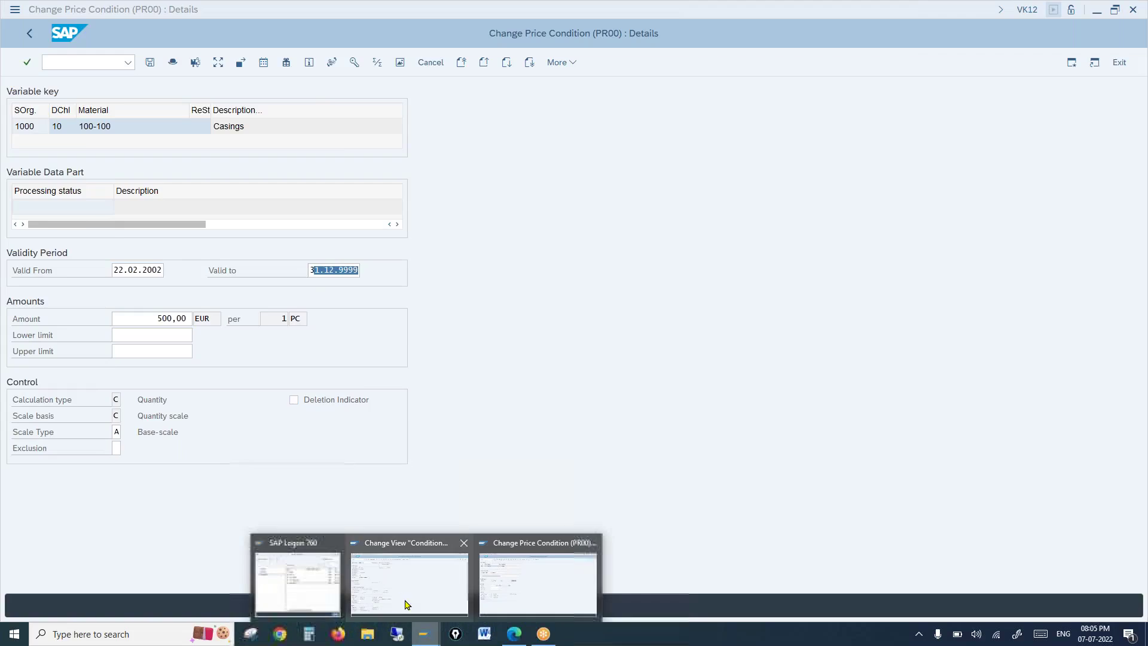
left_click(538, 574)
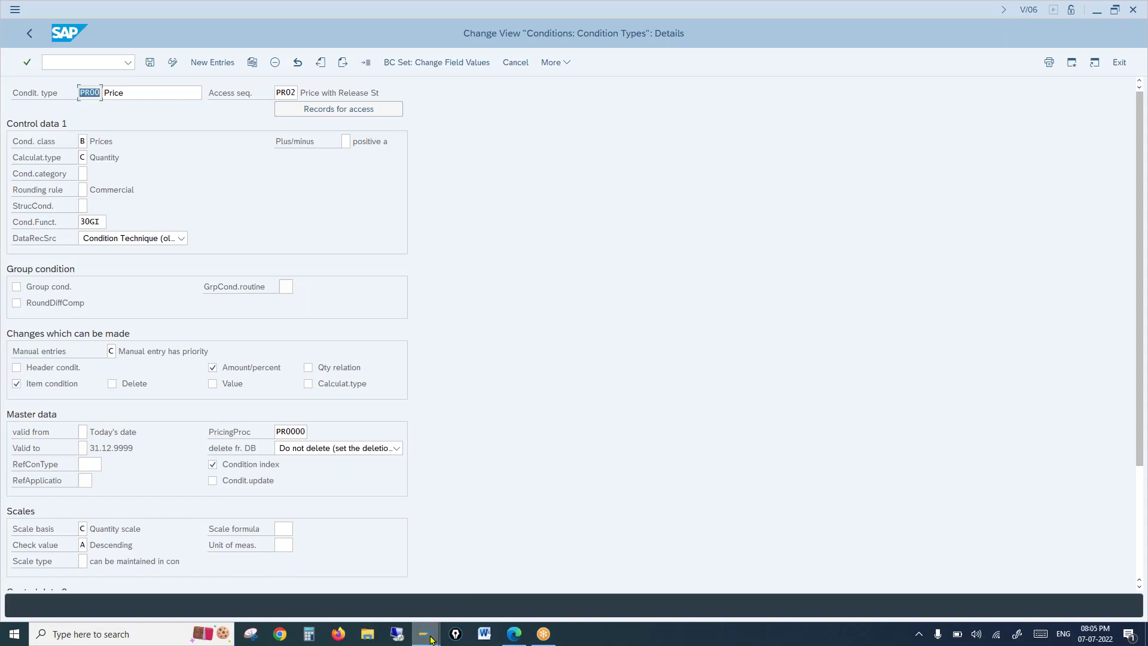
mouse_move(434, 639)
left_click(532, 574)
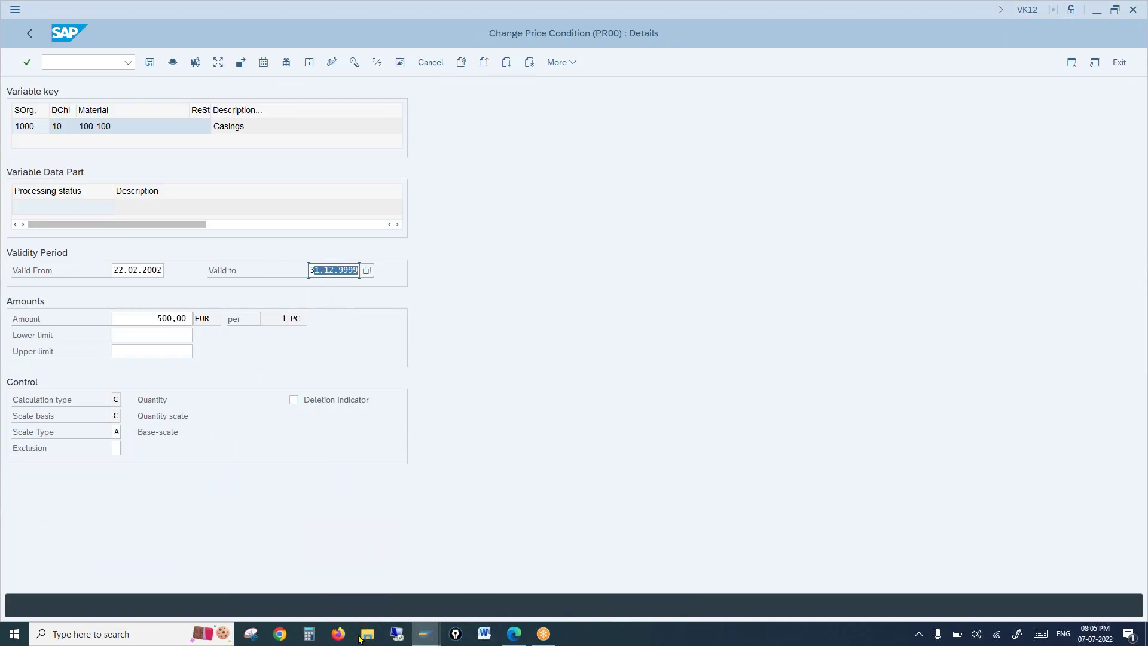
mouse_move(425, 635)
left_click(389, 553)
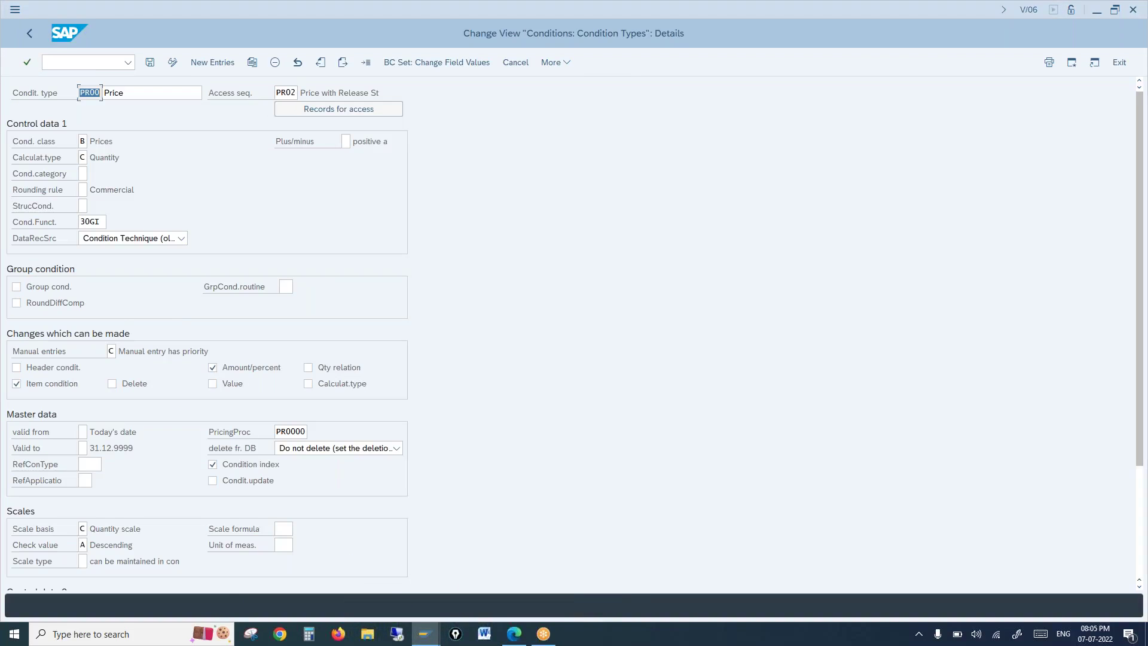
Step: Examine the default validity and reference condition type fields in the Master data of PR00
scroll(40, 441, "down", 3)
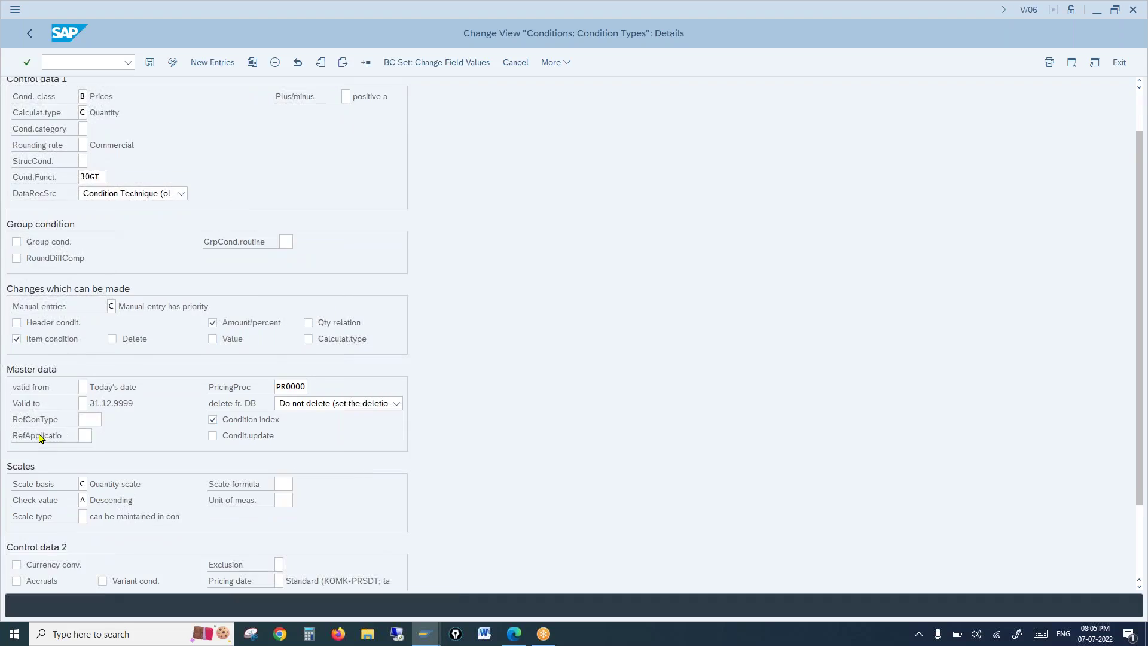
scroll(40, 441, "down", 2)
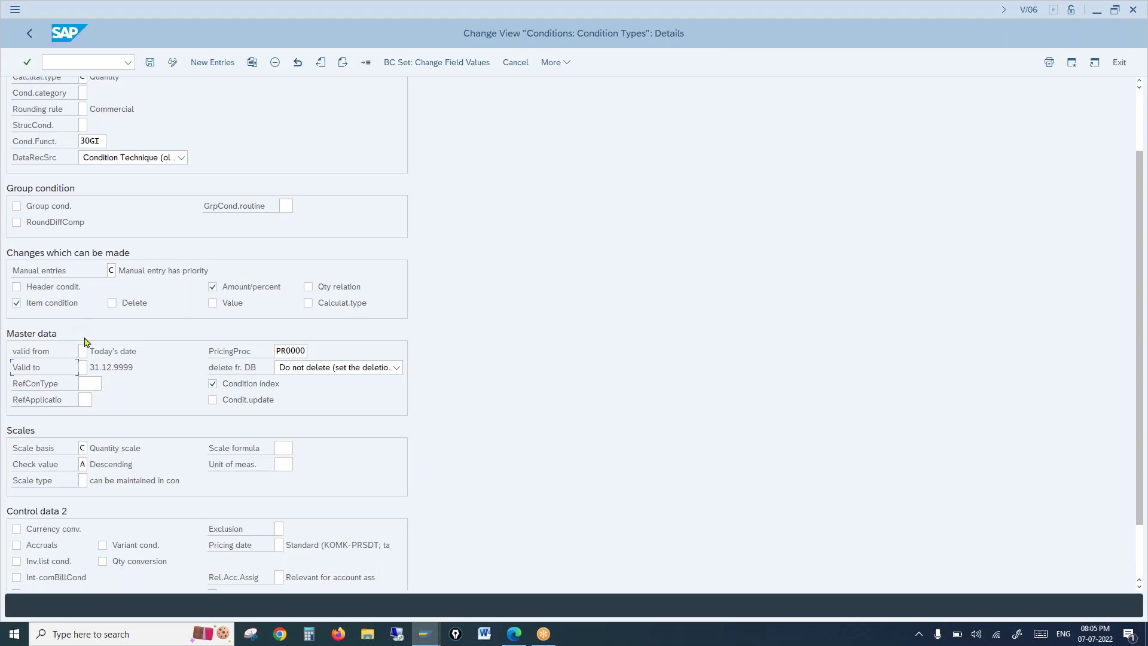
left_click(84, 388)
left_click(101, 384)
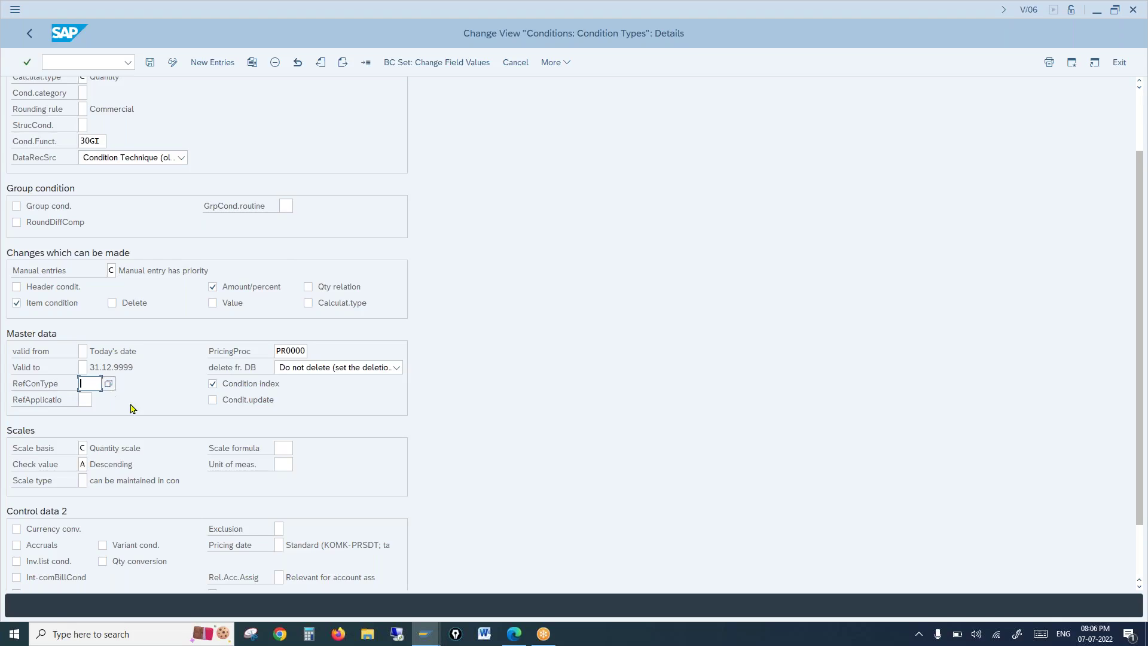
Step: Go directly from PR00 to the details of condition type IV01
left_click(371, 65)
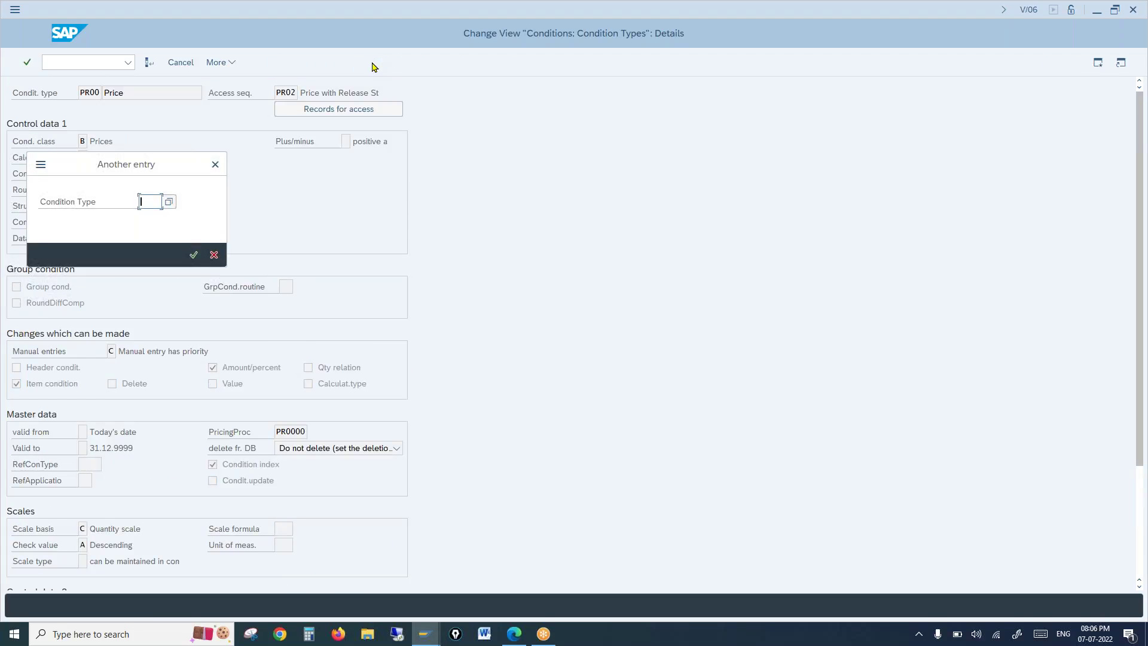
type("iv01")
left_click(1020, 134)
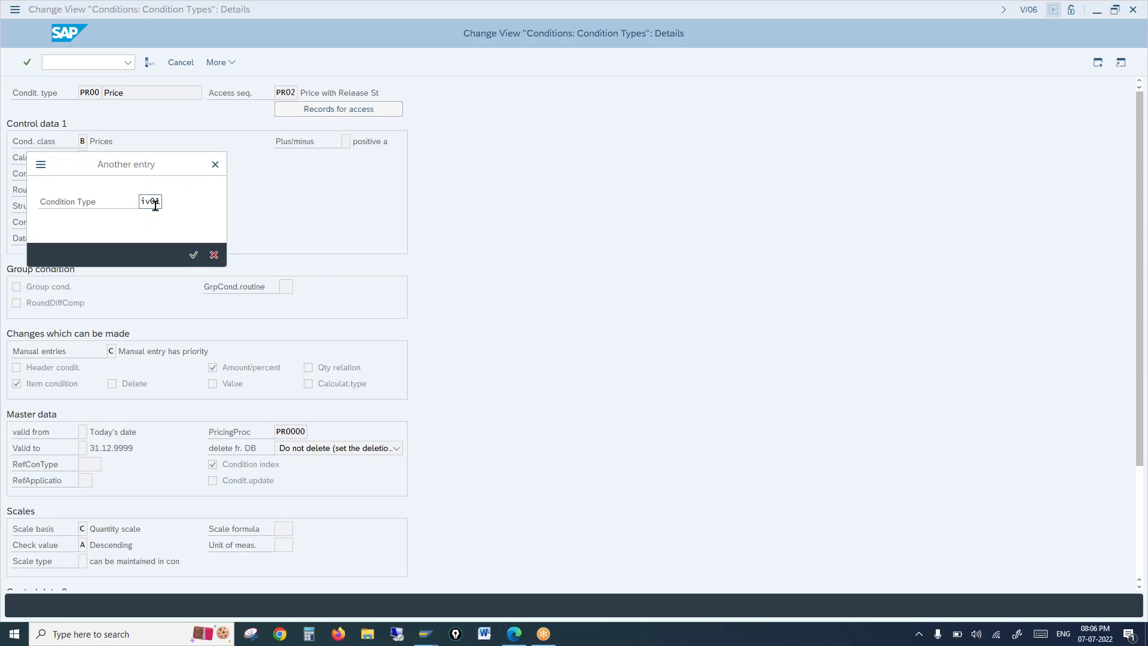
left_click(194, 256)
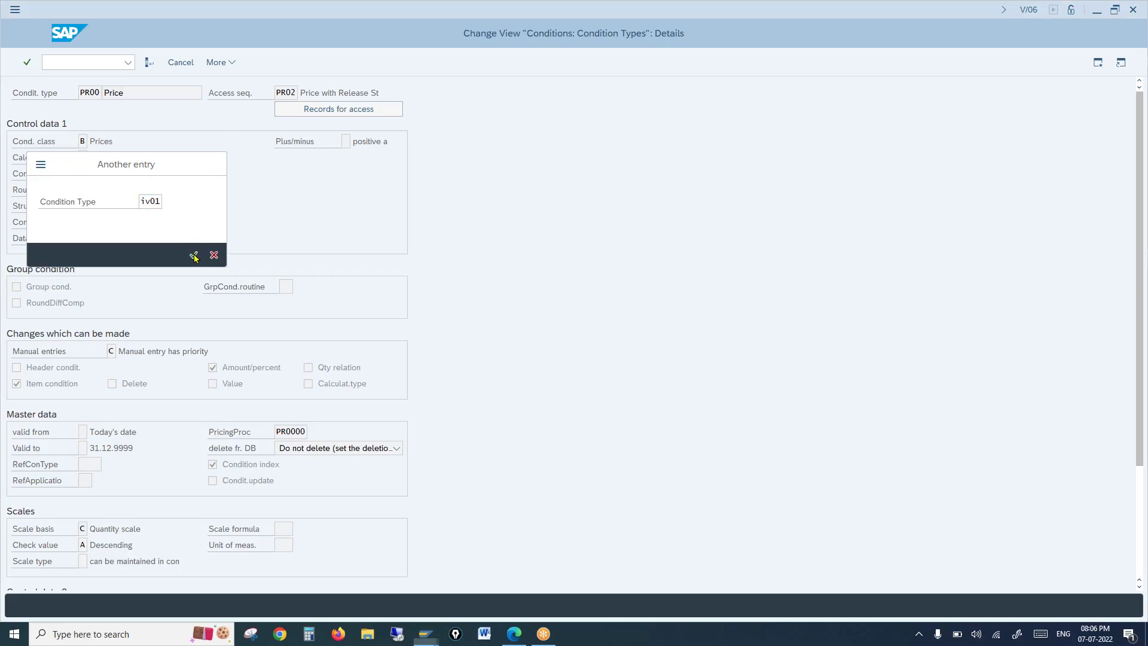
Step: Examine the reference condition type and reference application of IV01
double_click(81, 465)
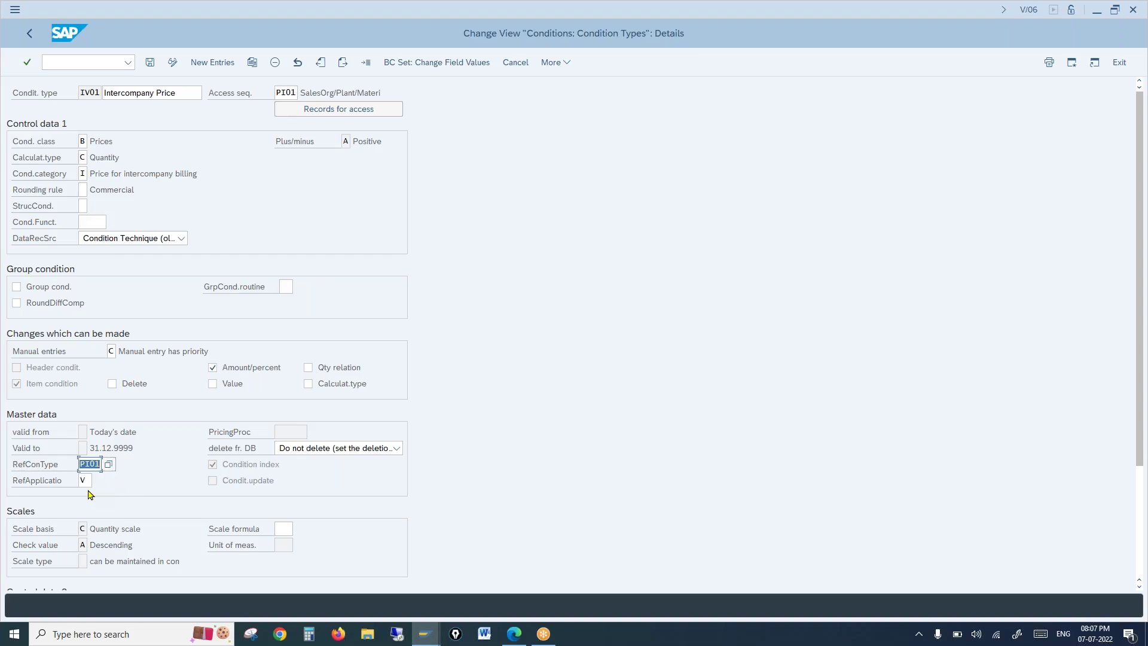
left_click(84, 481)
left_click_drag(86, 481, 79, 484)
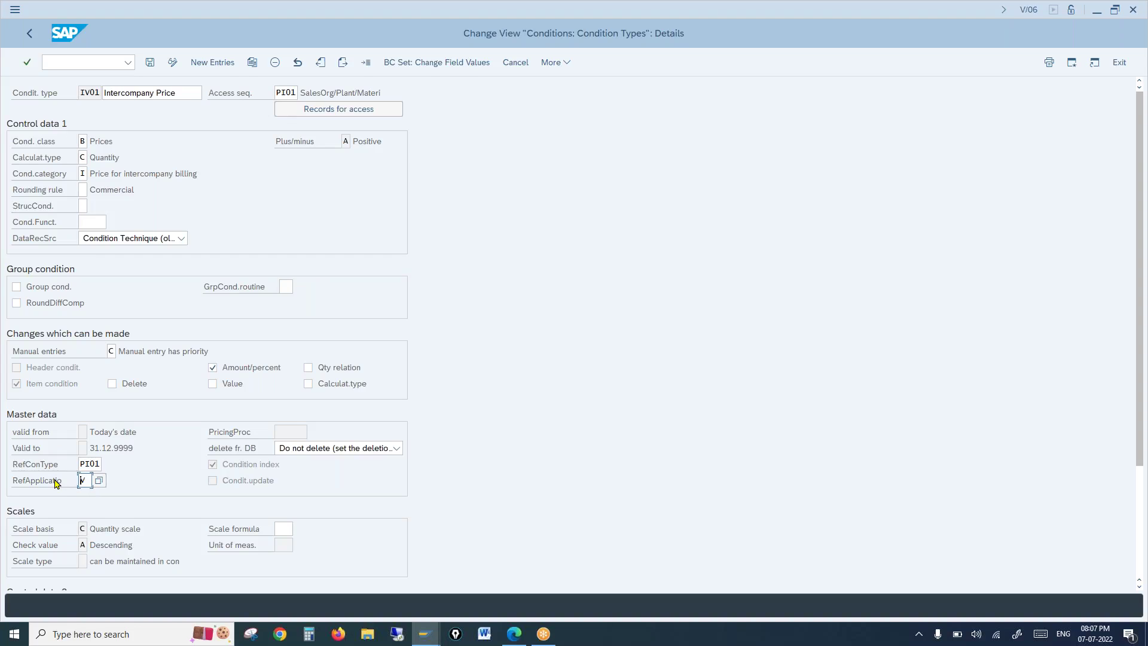
Step: Look up application V (Sales/Distribution) among the possible reference applications and close the list without choosing an entry
left_click(98, 484)
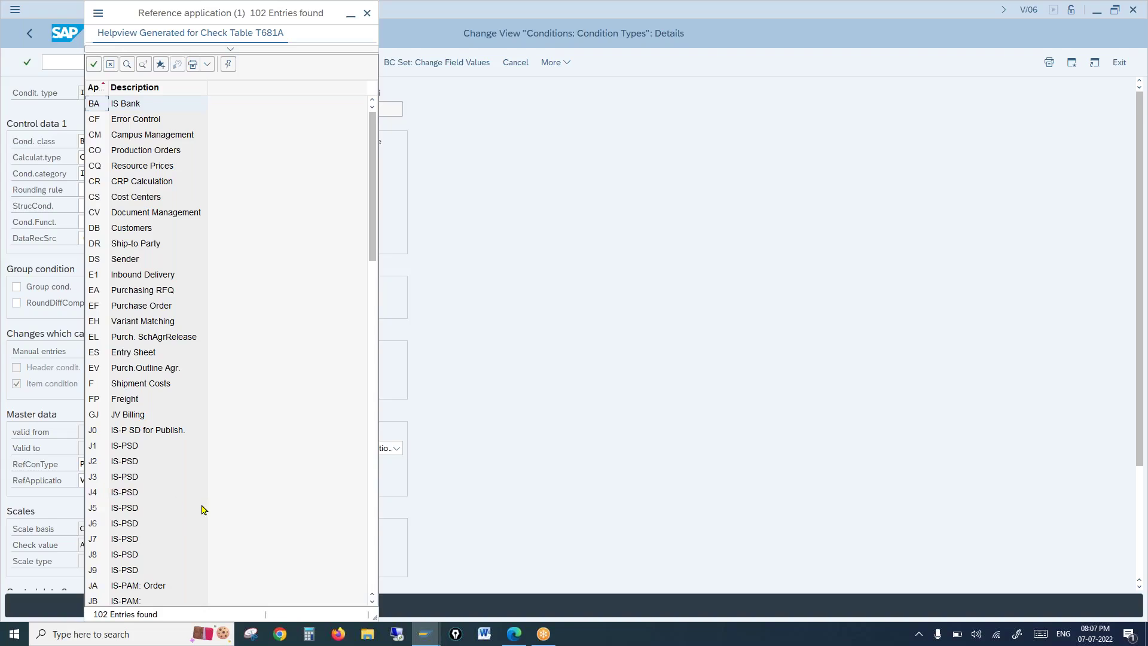
scroll(202, 507, "down", 8)
scroll(236, 580, "down", 13)
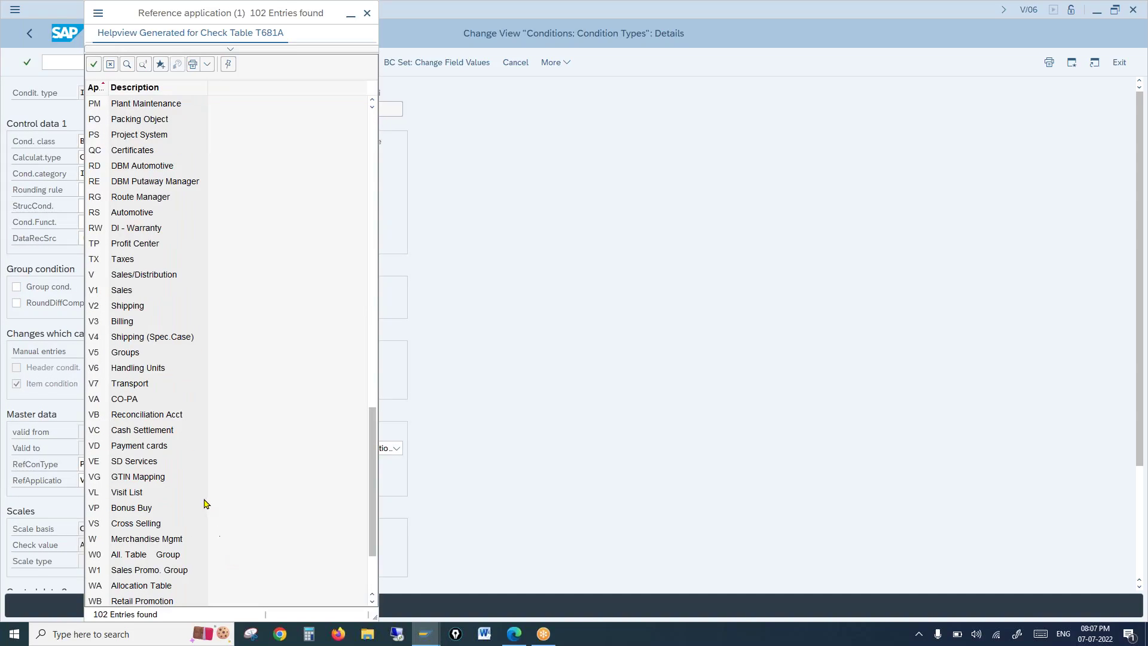
left_click(135, 281)
left_click(96, 279)
left_click(367, 13)
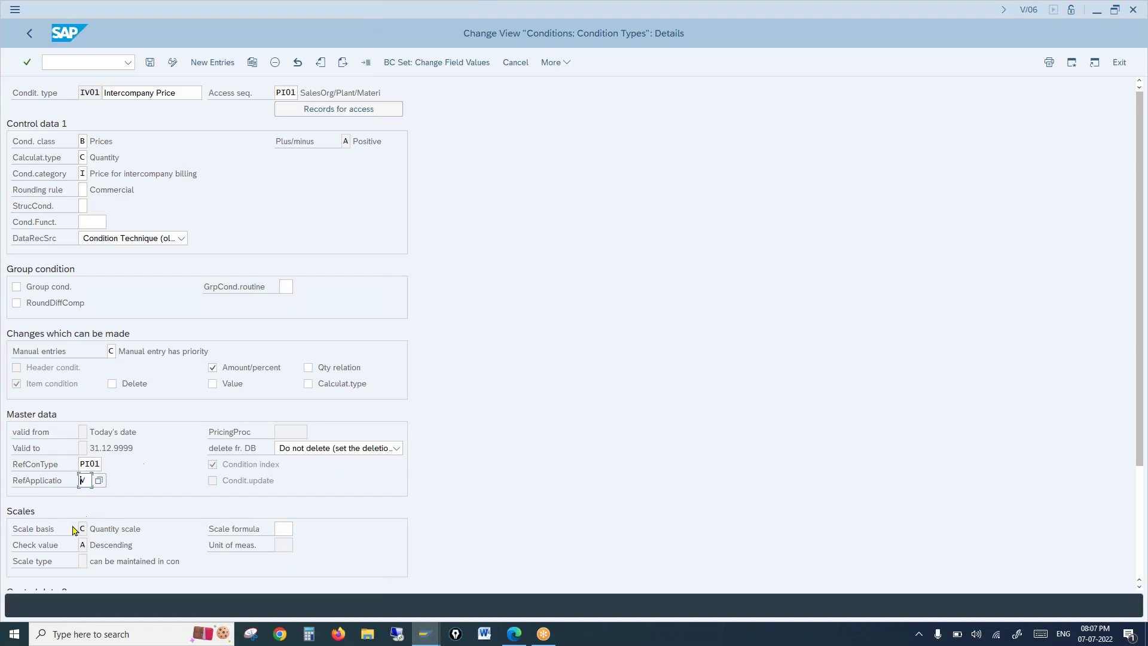
Step: Go directly from IV01 to the details of condition type PR00
left_click(45, 485)
left_click(292, 427)
left_click(366, 63)
type("pr00")
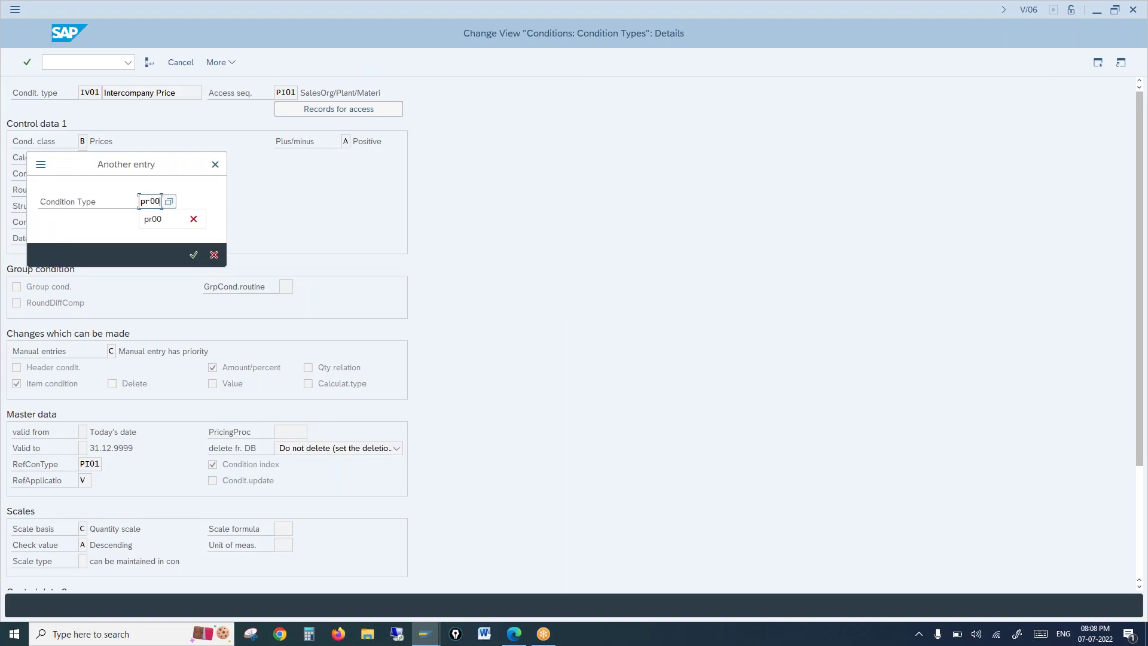
key("Return")
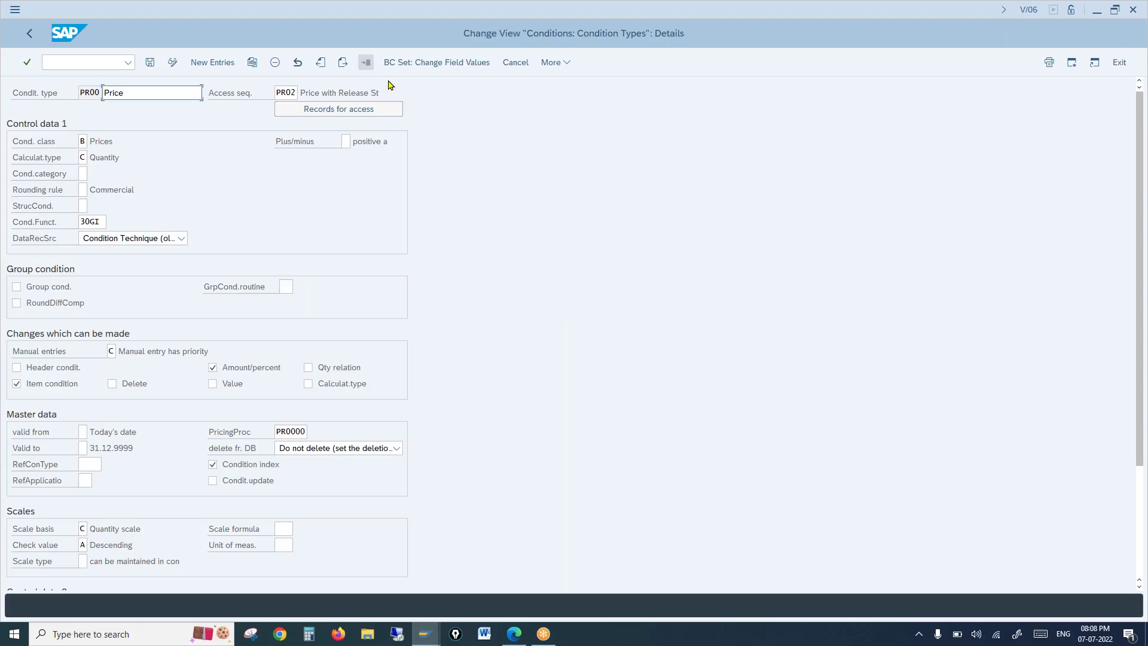
Step: Examine the pricing procedure field in the Master data of PR00
left_click(291, 431)
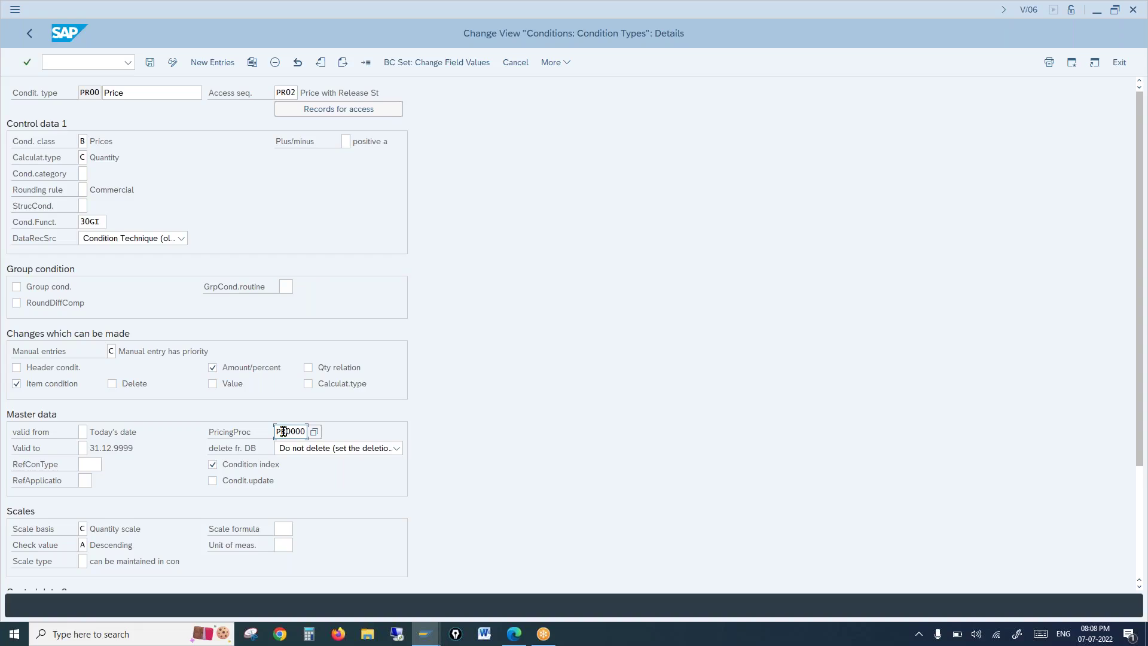
left_click_drag(274, 431, 308, 431)
left_click(295, 431)
Step: Go directly to the details of condition type ZTHC
left_click(366, 63)
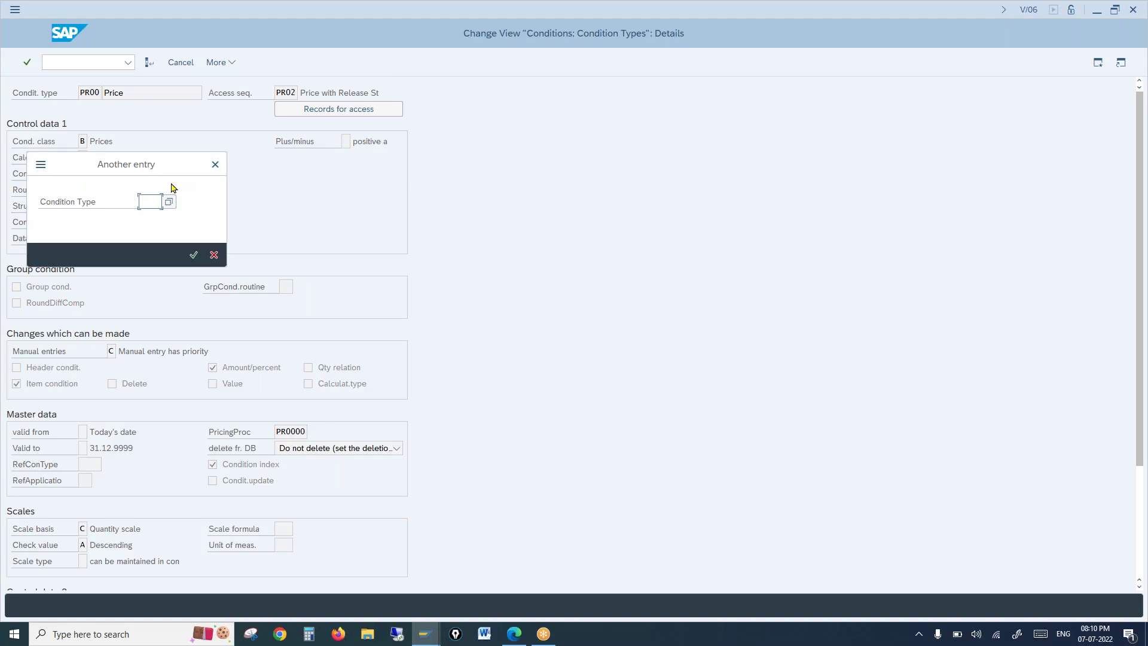
type("zshc")
key("Return")
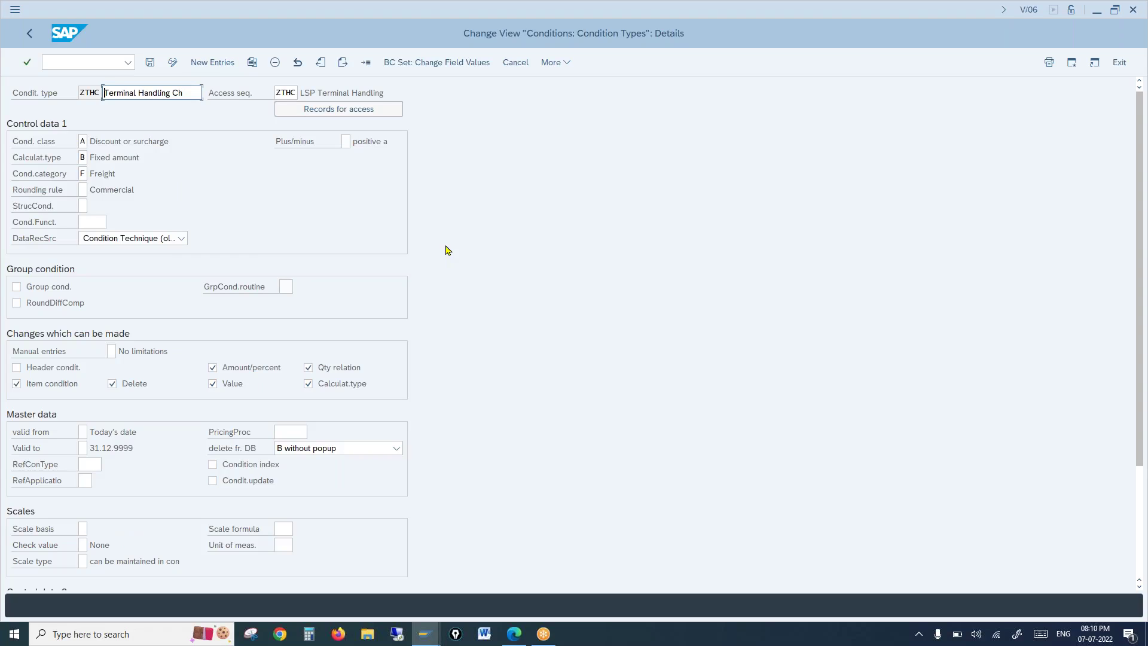
Step: Go directly to the details of condition type K007 and check its calculation type
left_click(365, 62)
type("k007")
key("Return")
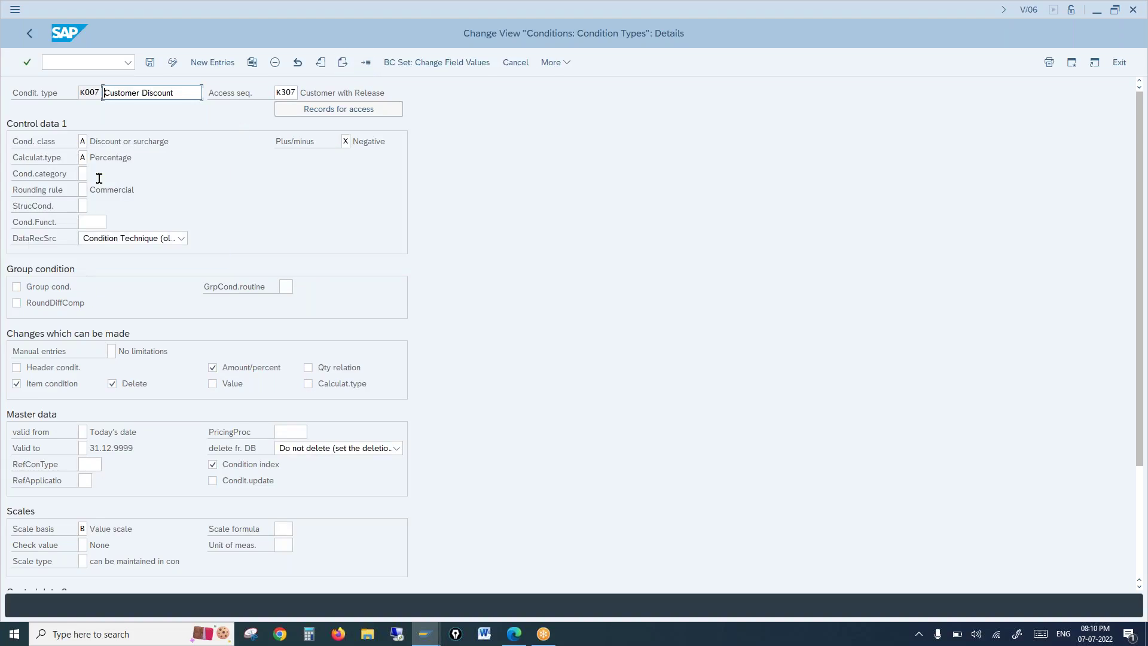
left_click_drag(93, 160, 127, 160)
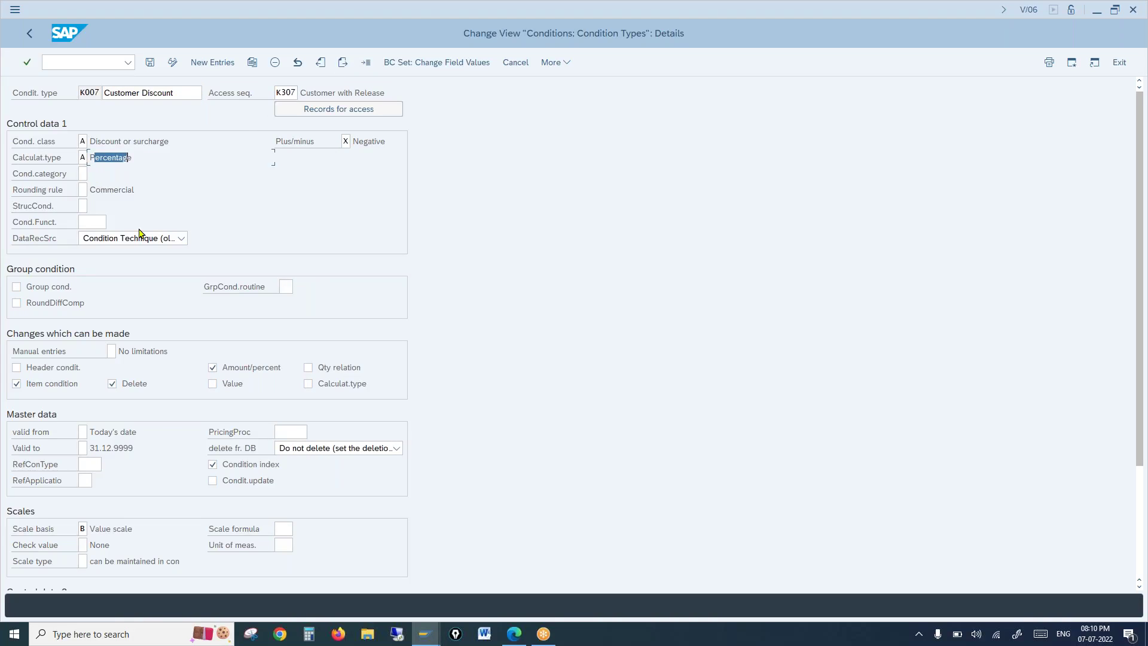
Step: Copy condition type K007 as ZSUP with the description "Cond Suplement" and save it to the proposed customizing request
left_click(252, 63)
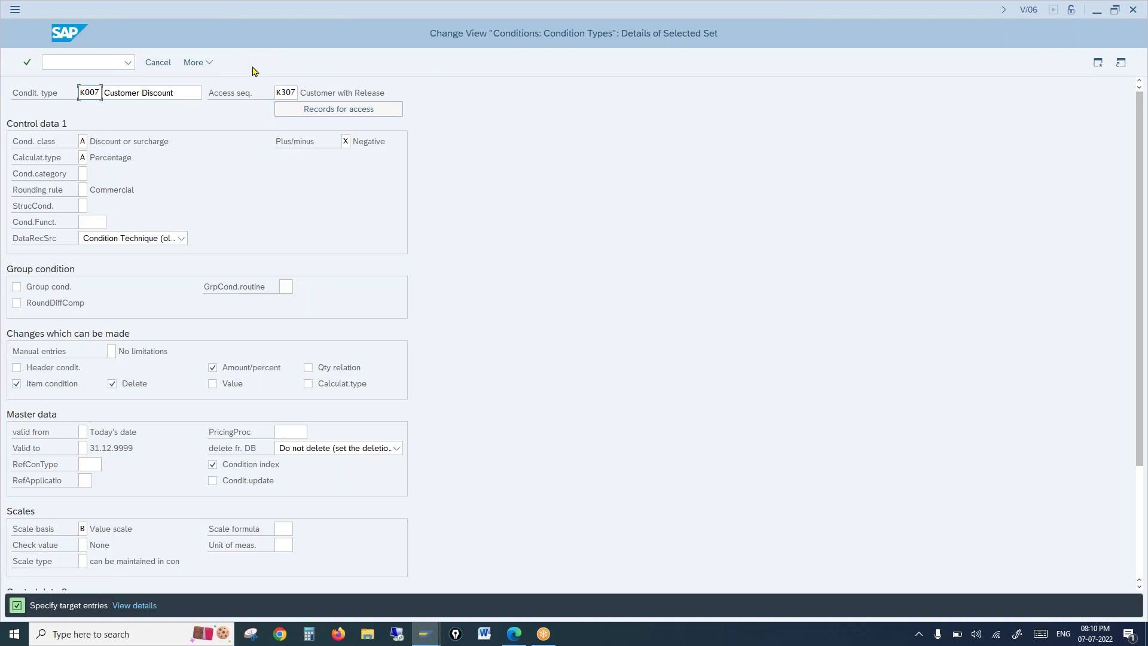
left_click_drag(78, 94, 113, 98)
type("ZSup")
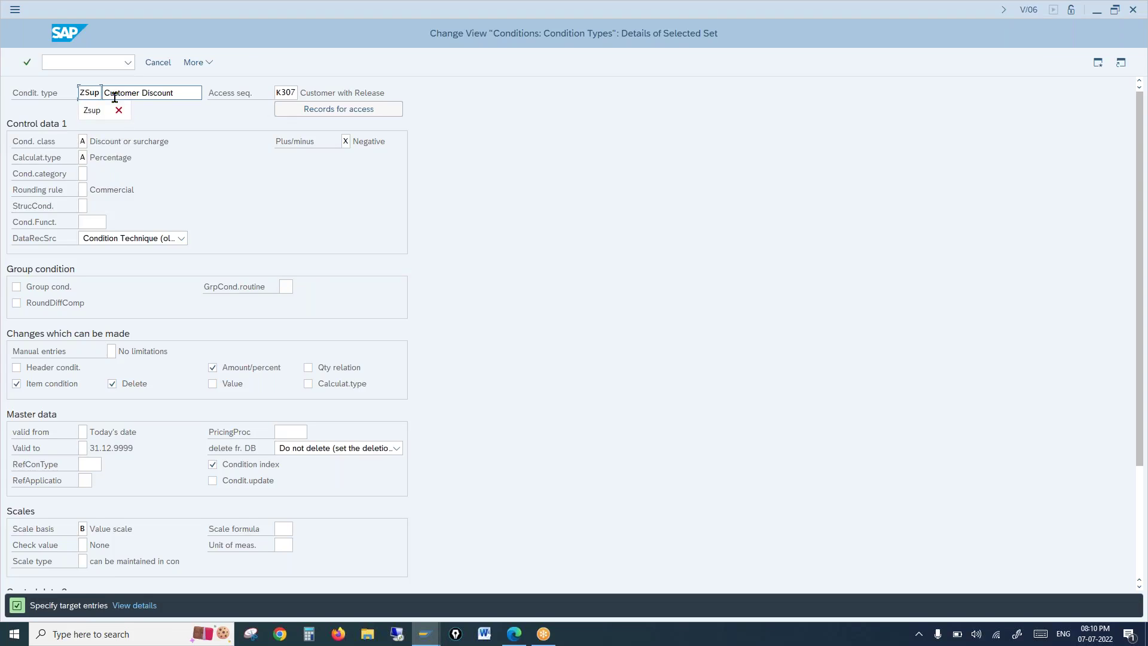
left_click_drag(186, 92, 78, 112)
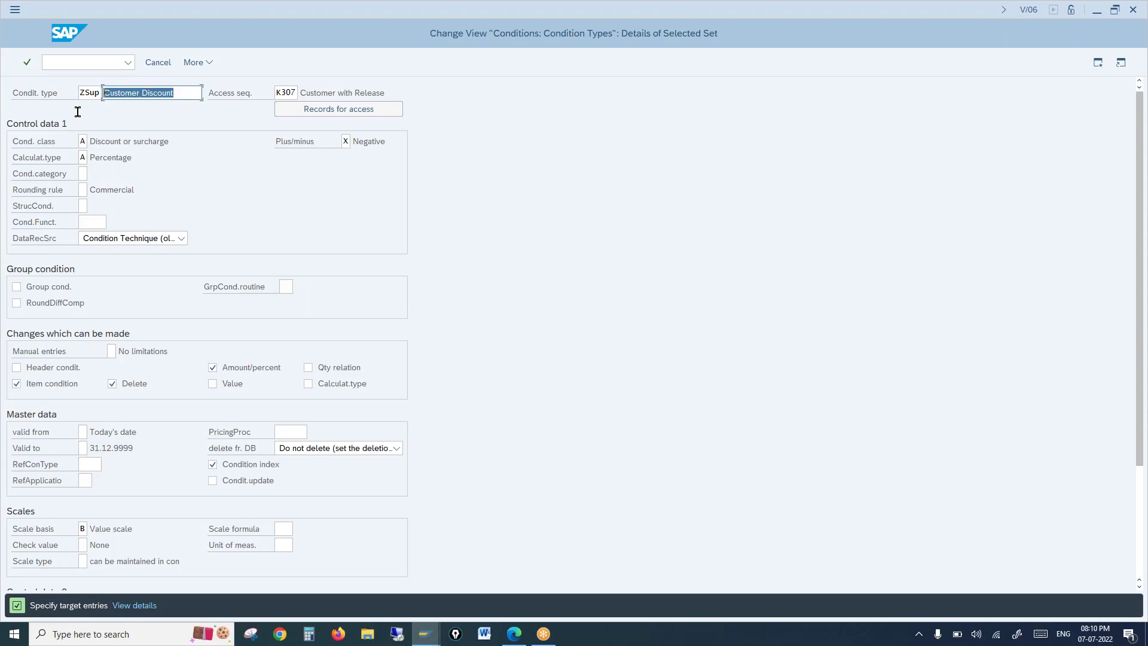
type("Cond SUp")
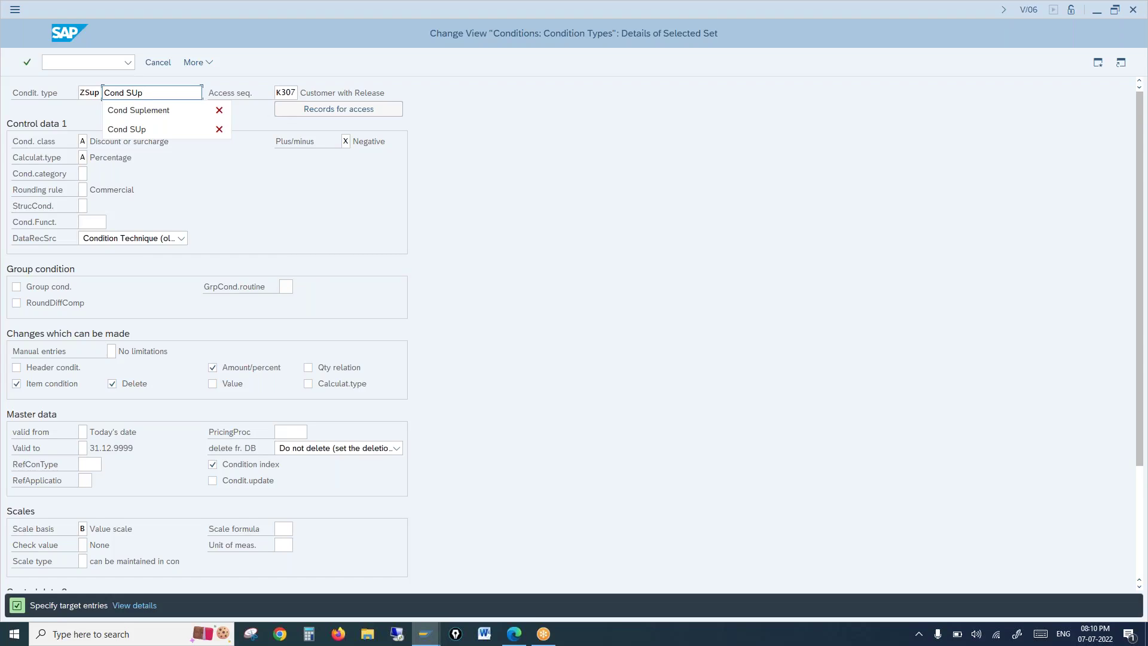
left_click(136, 111)
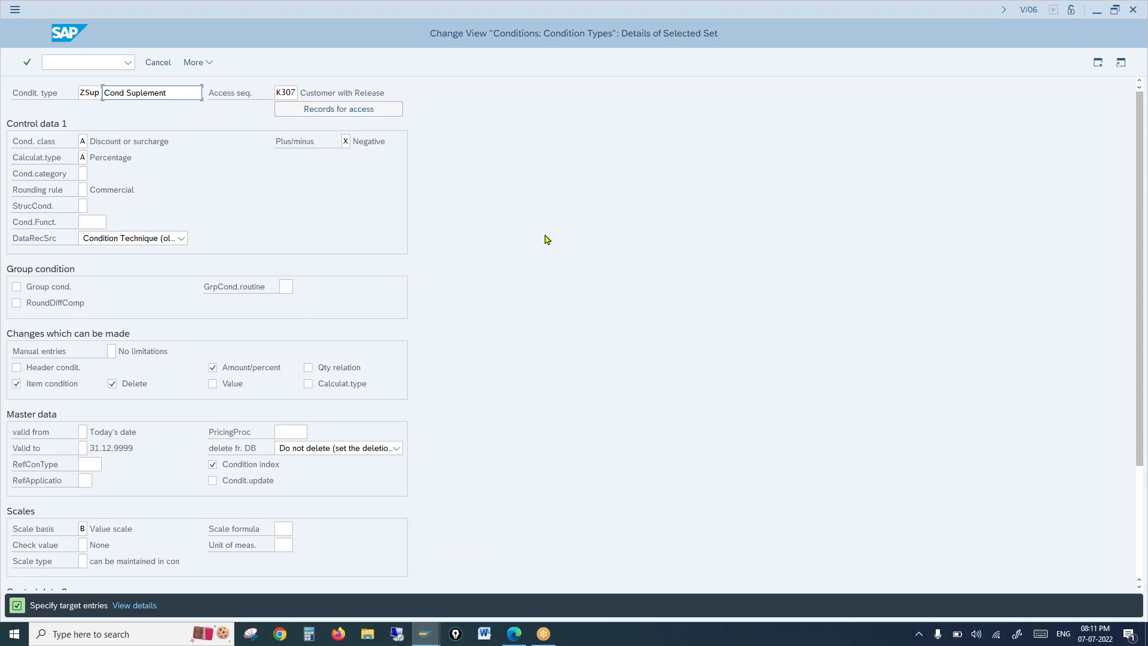
key("Return")
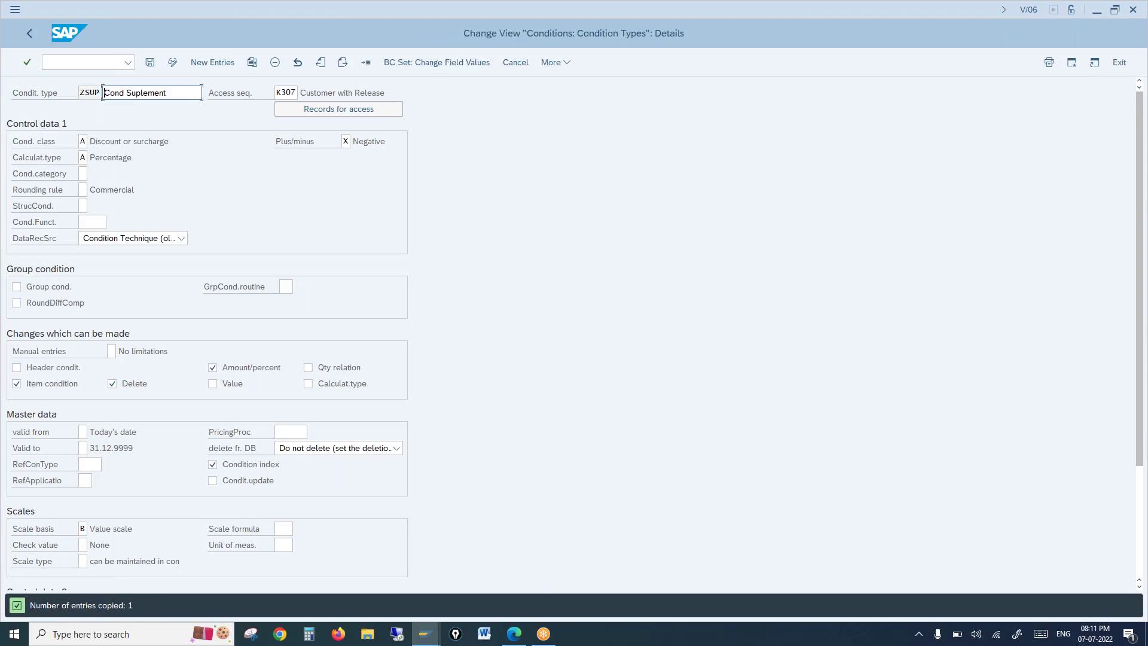
left_click(151, 65)
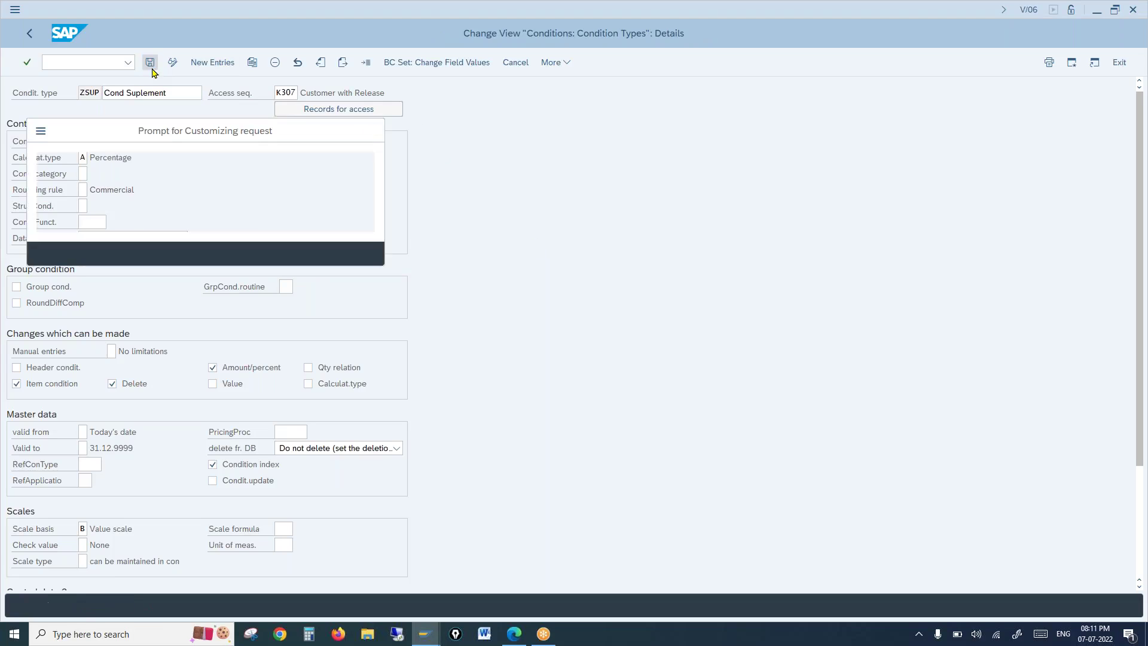
left_click(225, 253)
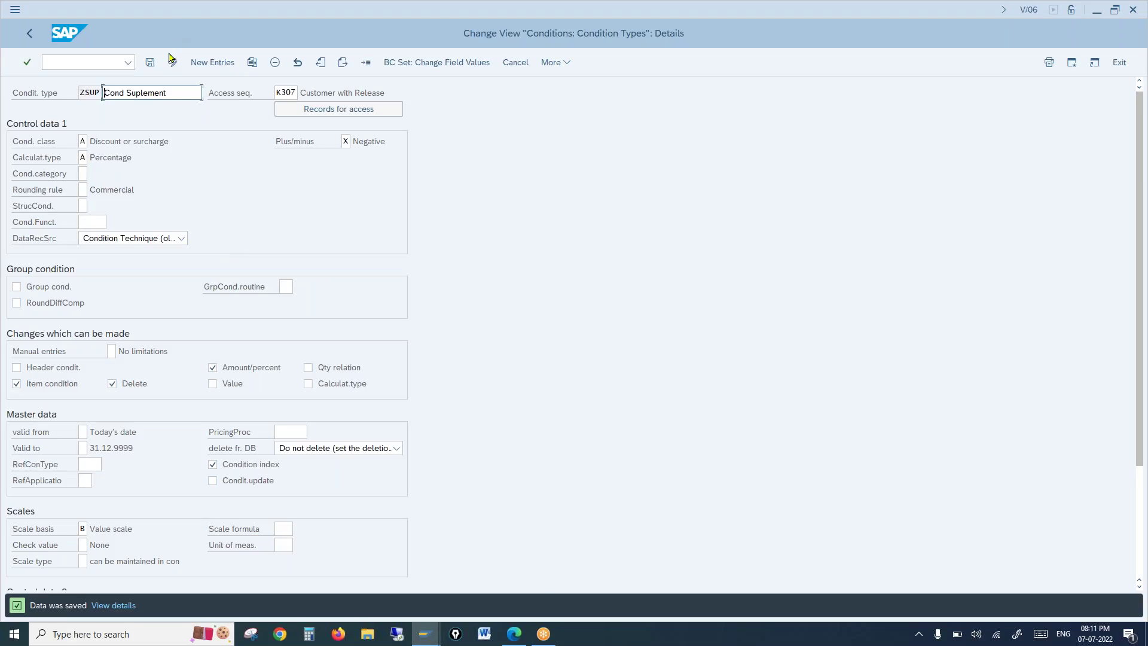
left_click(82, 94)
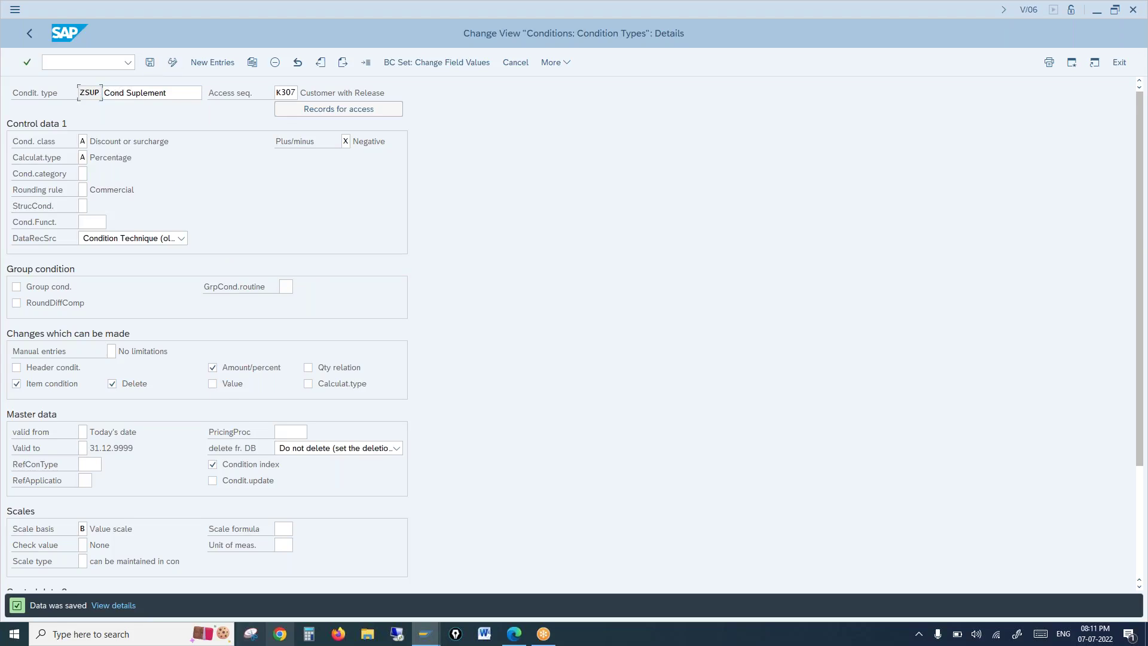
Step: Switch to the SAP session showing the PR00 price condition and start transaction V/08 there
mouse_move(427, 639)
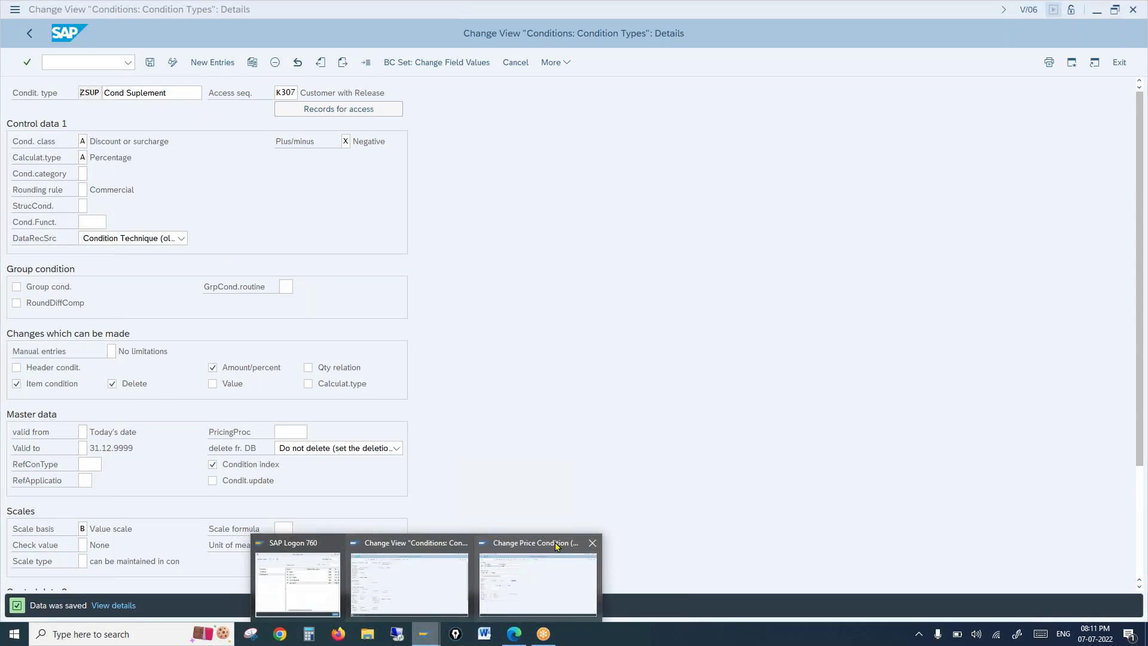
left_click(541, 575)
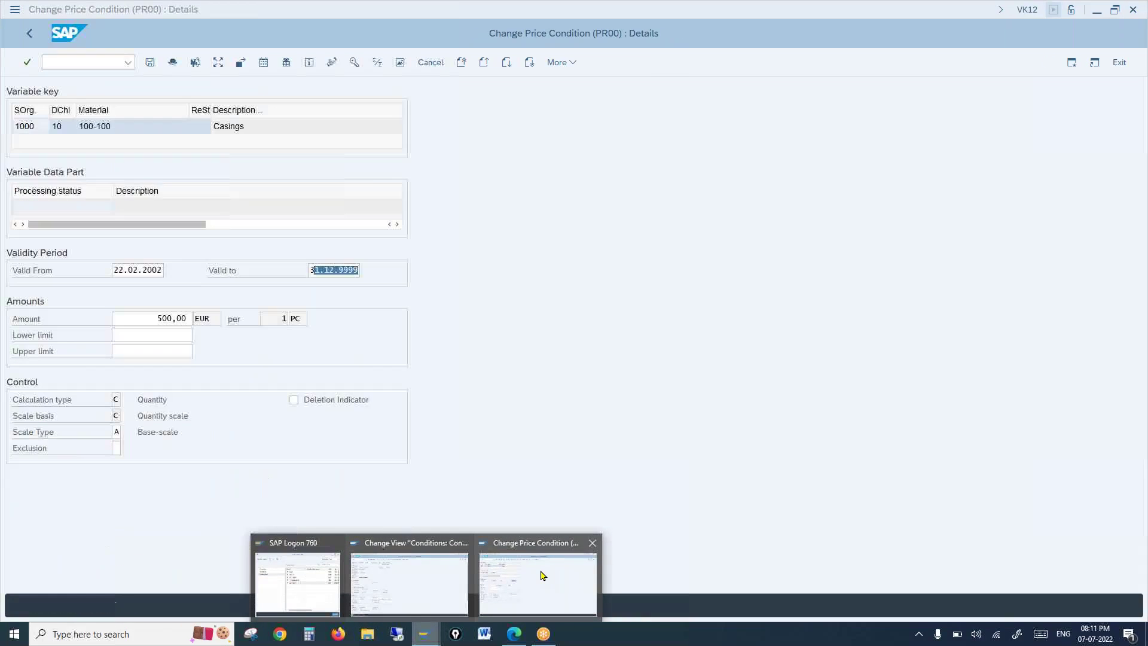
left_click(60, 61)
type("/nvk13")
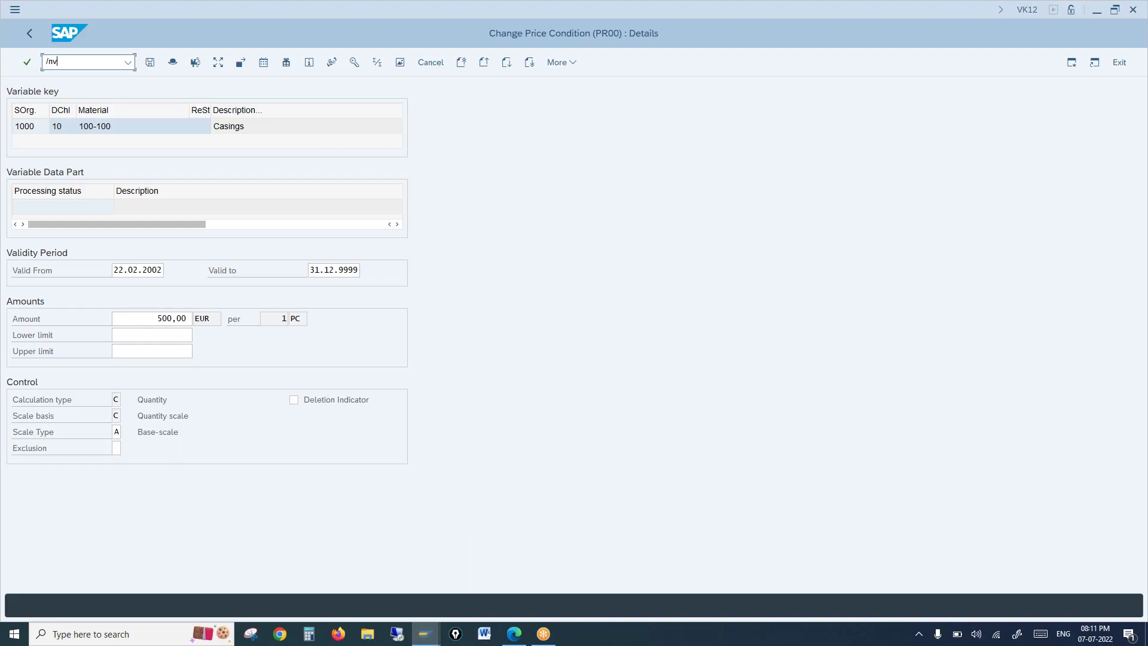
key("Return")
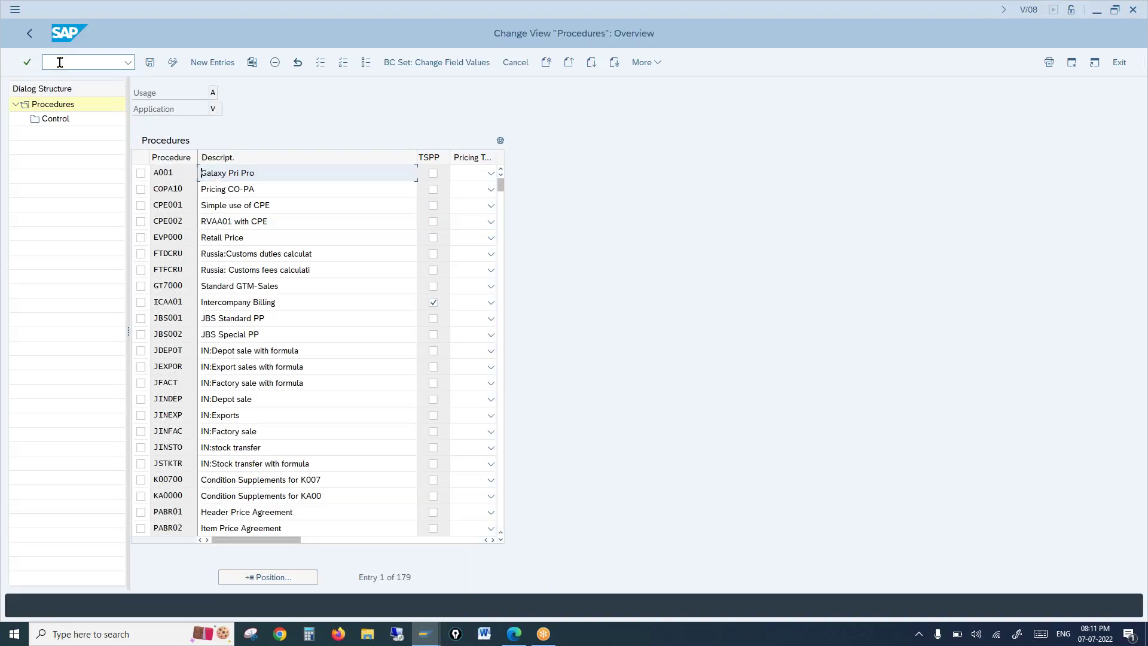
Step: Open the control data of pricing procedure A001 and examine its Base Value, Gross vAlue and step 34 rows
left_click(141, 173)
left_click(82, 122)
double_click(65, 121)
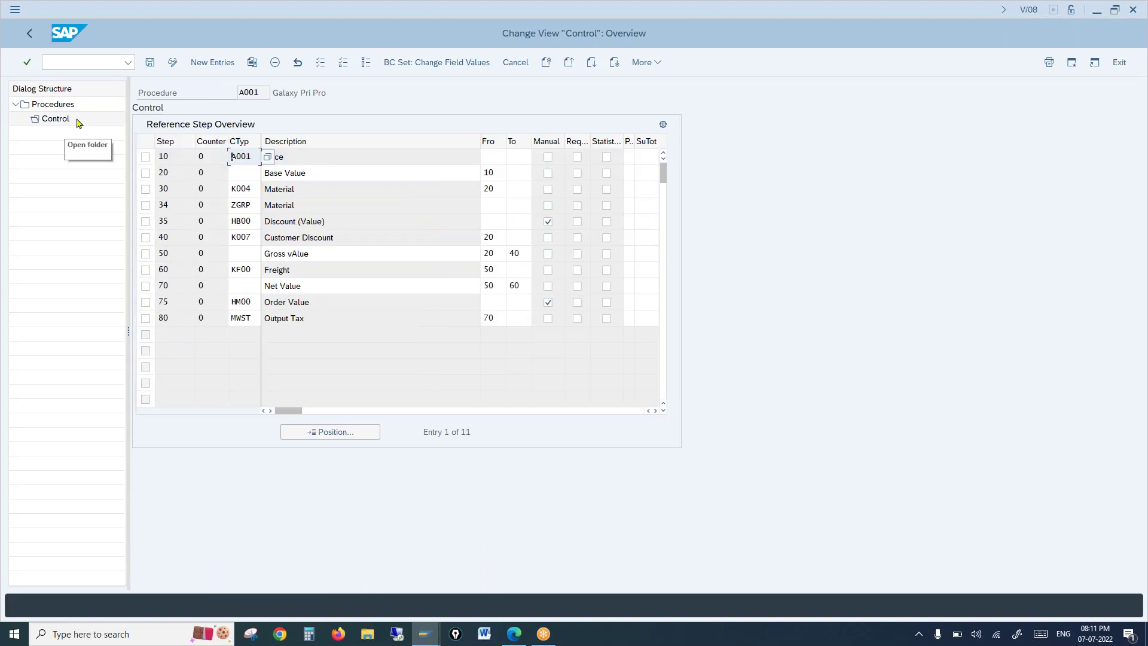
left_click_drag(316, 171, 276, 174)
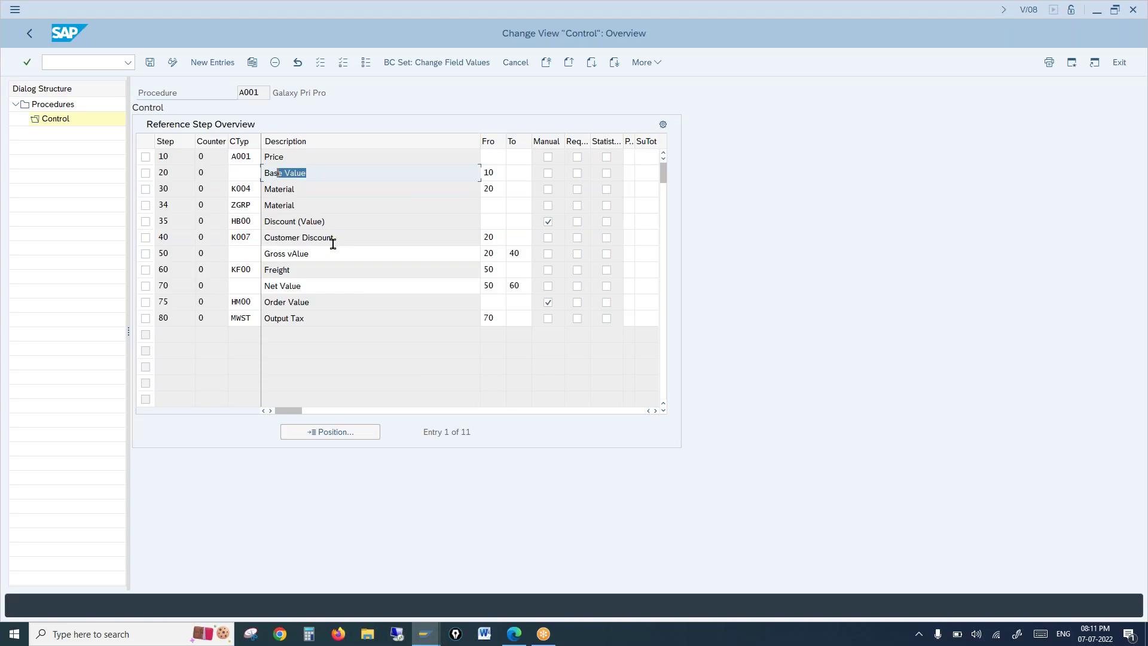
left_click_drag(317, 254, 258, 255)
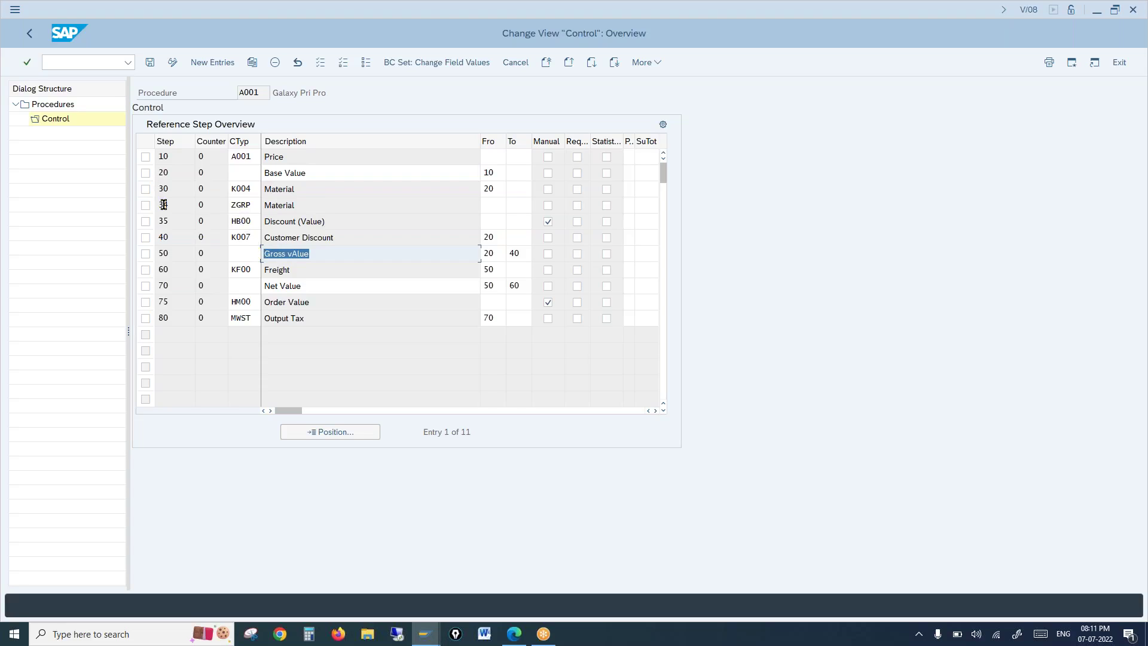
left_click_drag(170, 205, 165, 205)
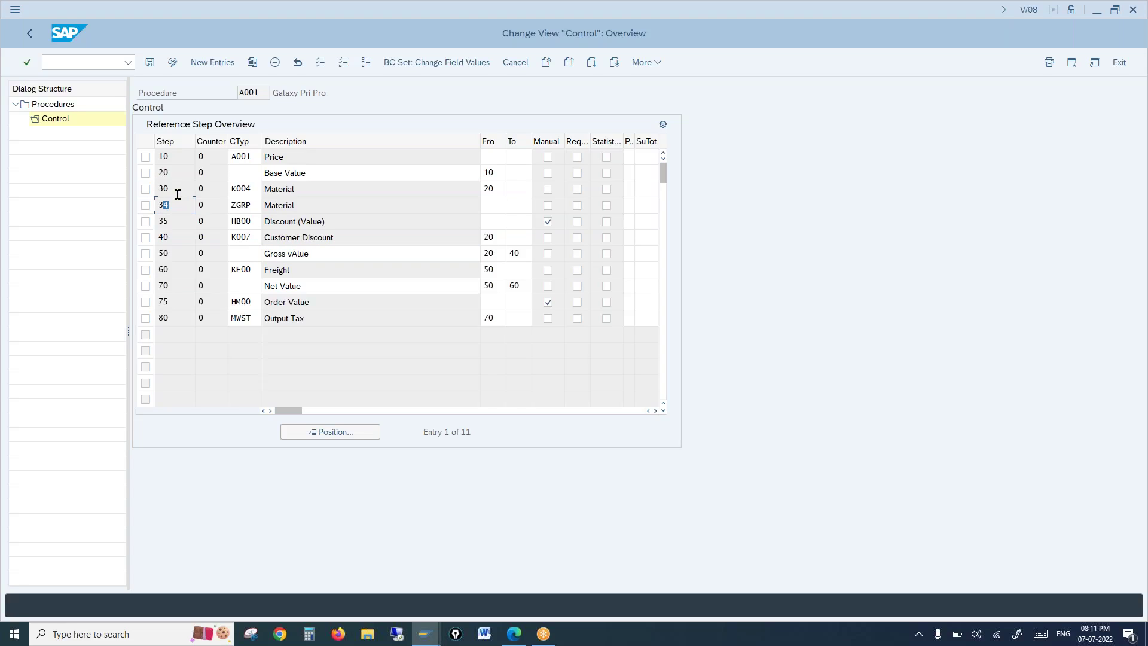
Step: Add step 31 with condition type ZSUP and from-step 20 to procedure A001, and return to its control overview
left_click(212, 62)
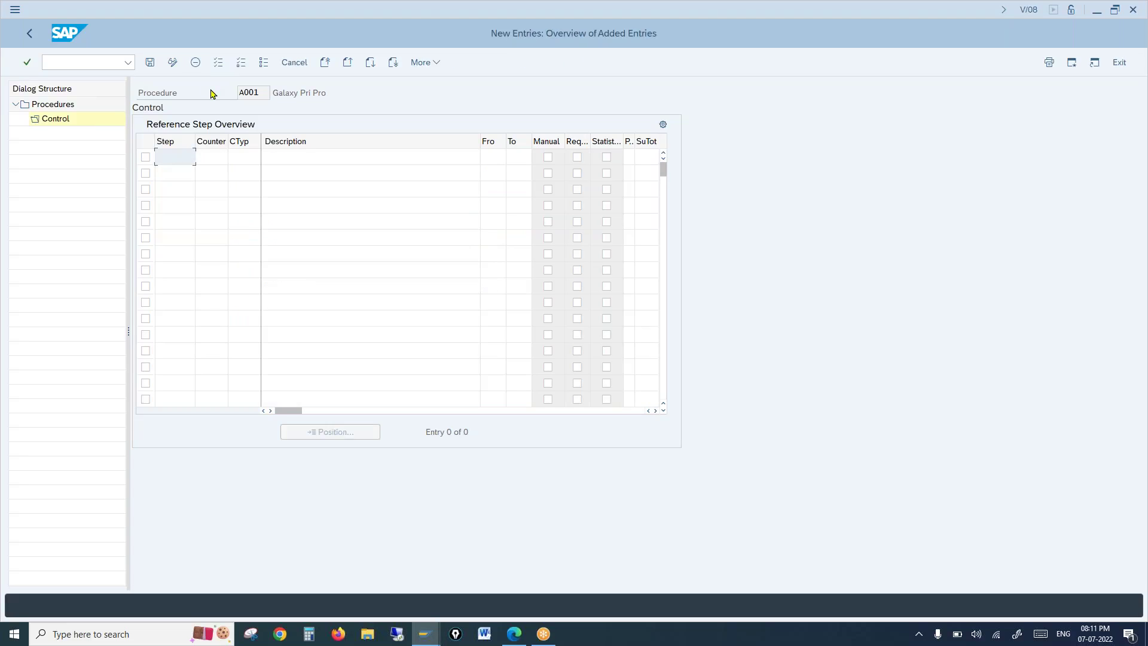
type("31")
left_click(243, 157)
type("Zsup")
key("Return")
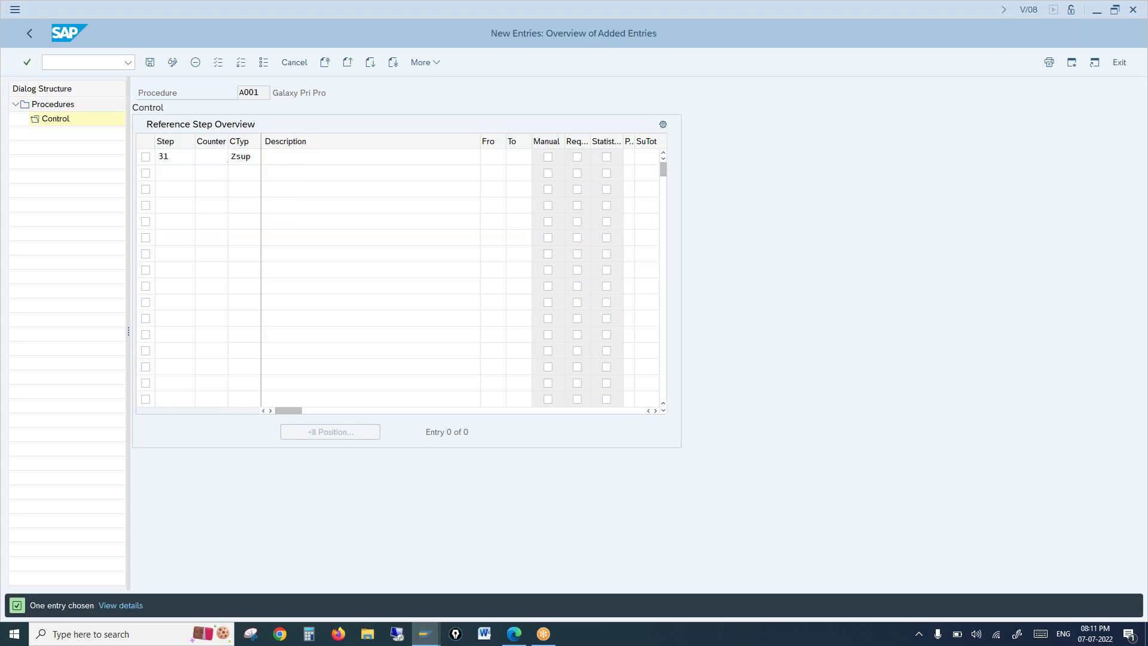
left_click(495, 159)
type("20")
key("Return")
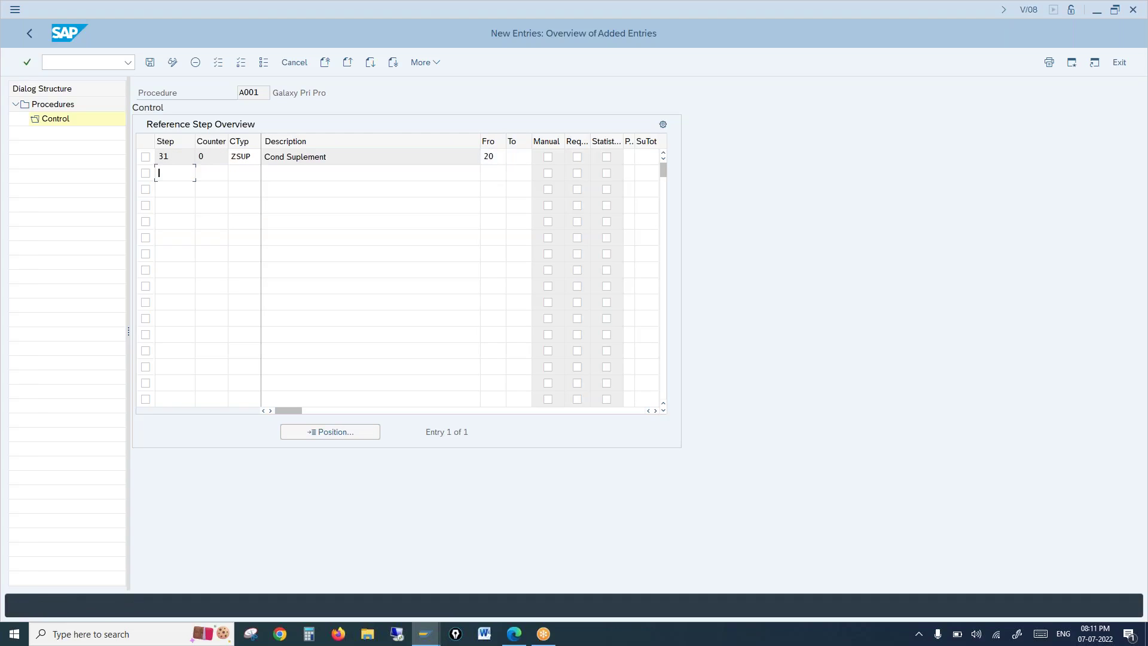
left_click(32, 42)
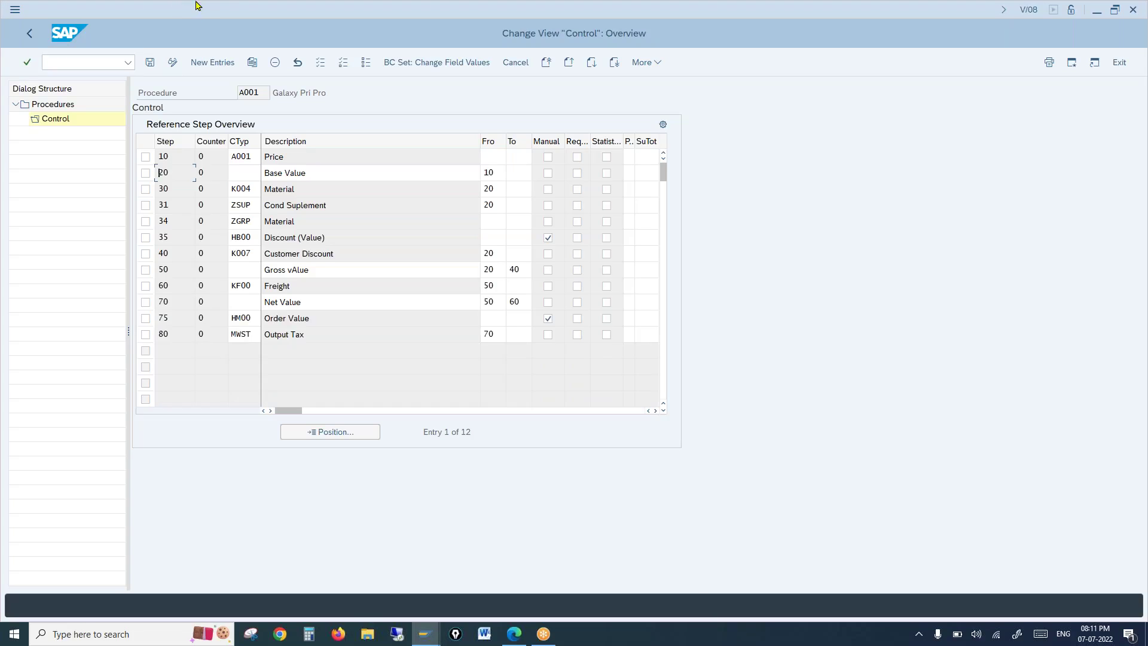
Step: Compare the ZSUP row with the A001 Price row and save the procedure to the proposed customizing request
left_click(145, 205)
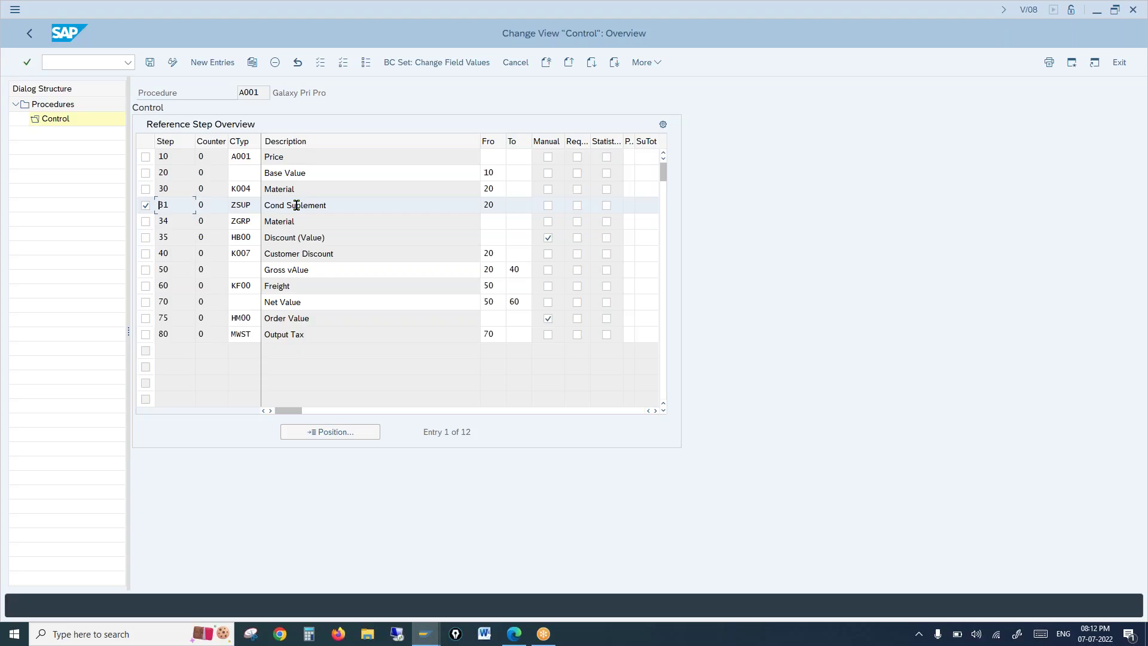
left_click(247, 157)
left_click(293, 156)
left_click_drag(293, 157, 264, 157)
left_click(150, 64)
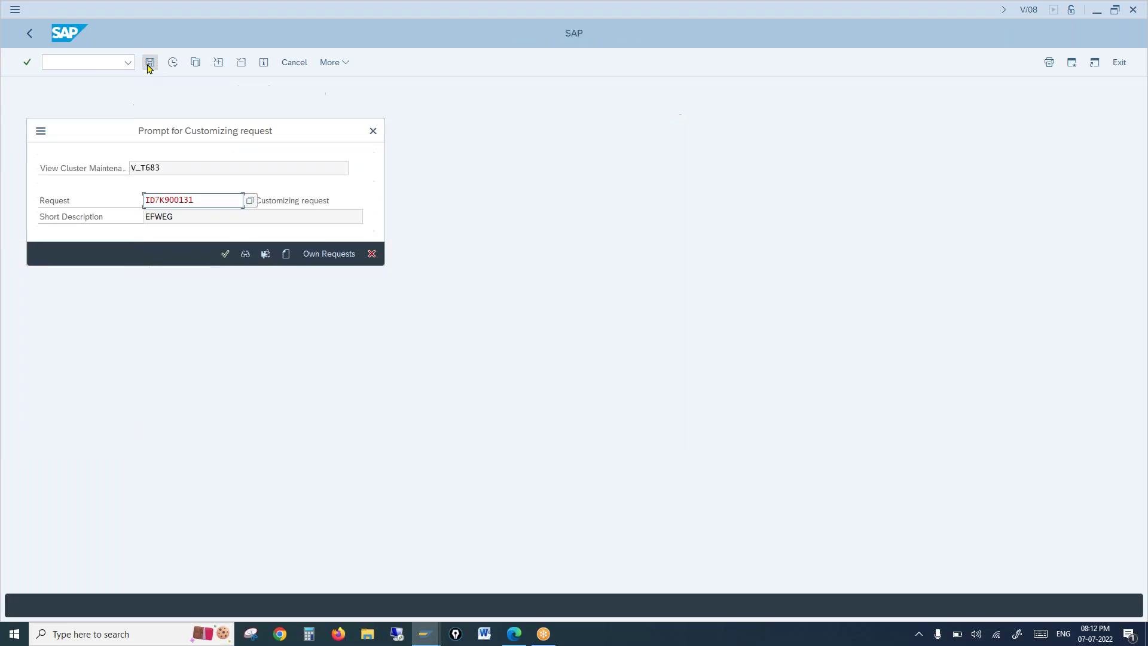
left_click(225, 253)
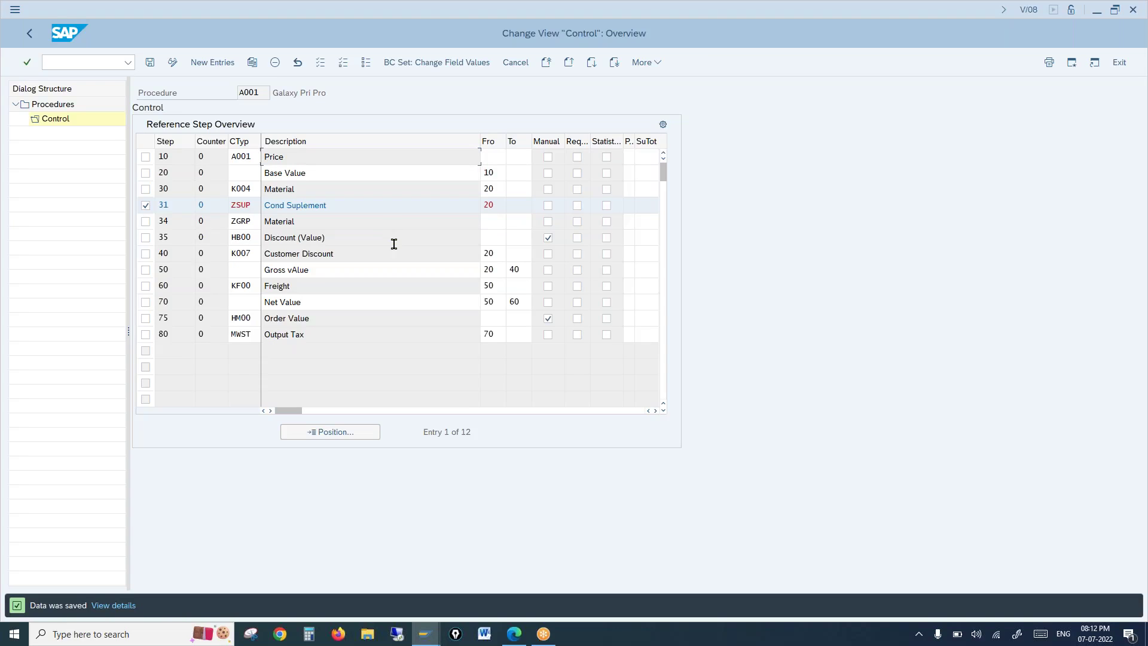
Step: Examine which pricing procedure key the control steps belong to
left_click_drag(260, 92, 240, 93)
left_click_drag(264, 93, 237, 94)
left_click(177, 97)
left_click_drag(275, 92, 238, 104)
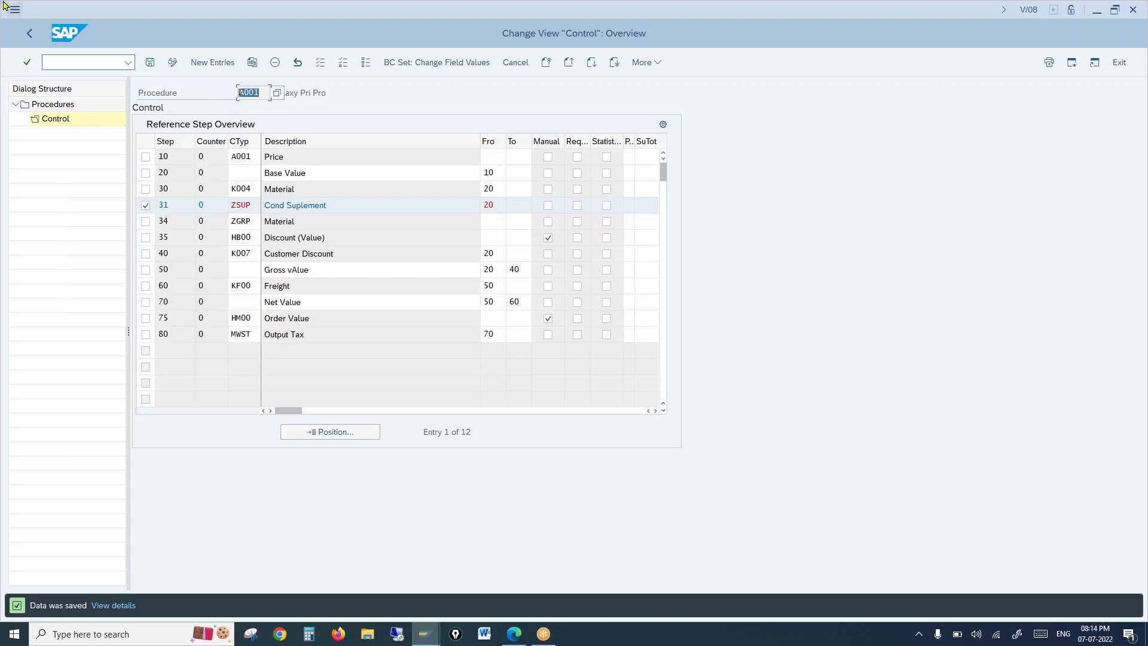
Step: Create a new pricing procedure ZSUP01 with the description Cond Sup Proced and save it
left_click(29, 33)
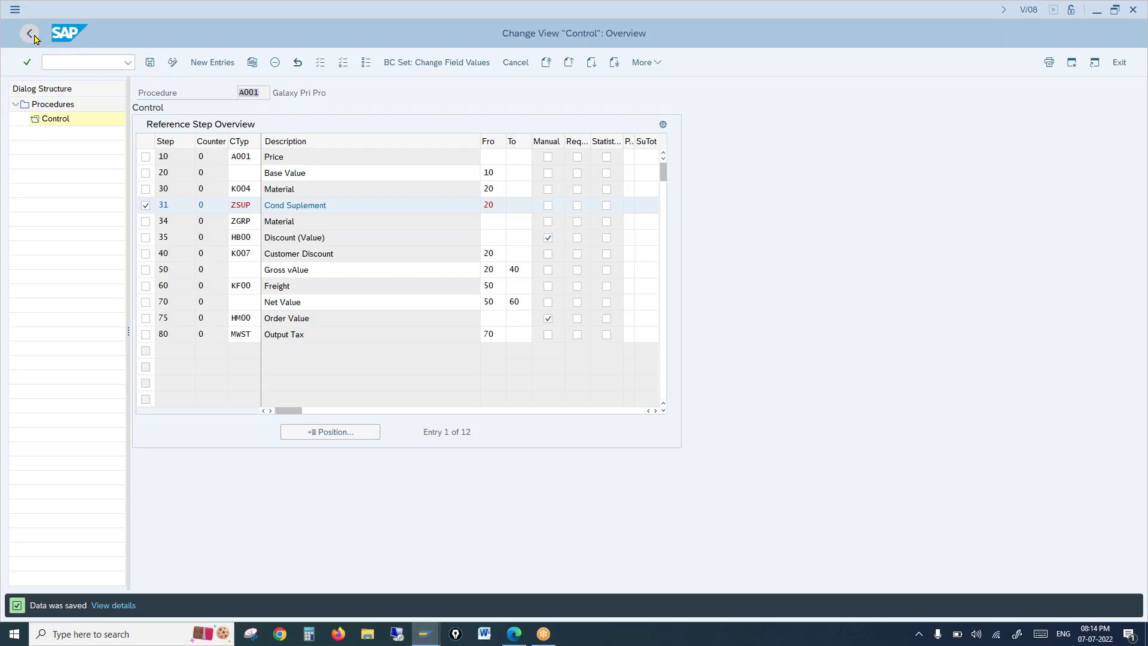
left_click(213, 64)
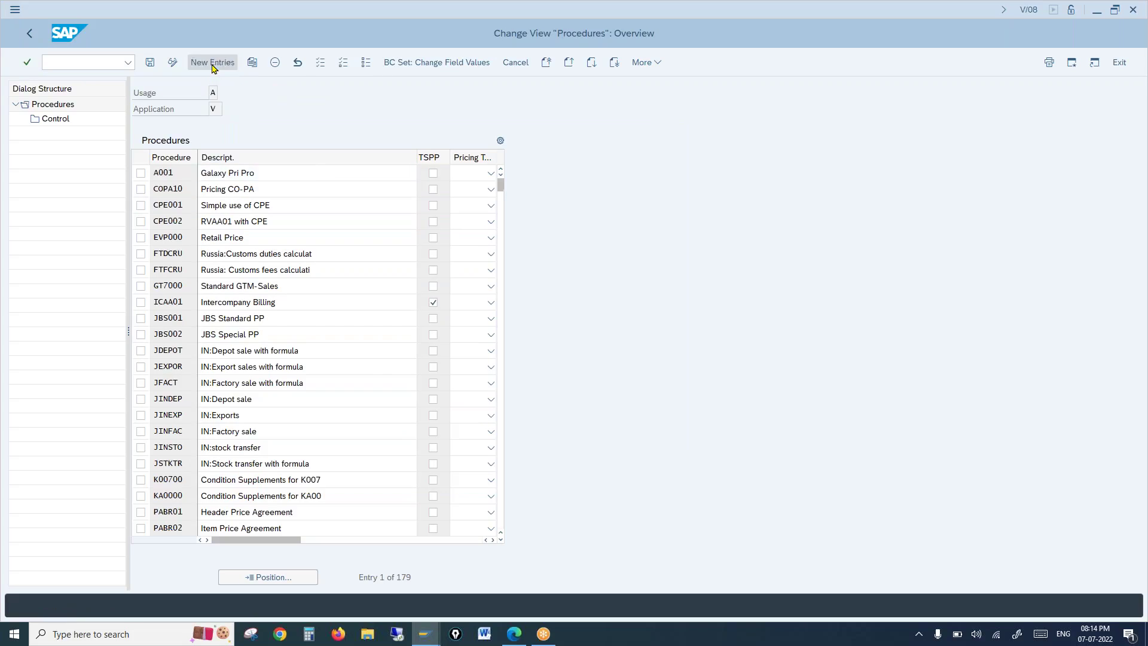
type("ZS")
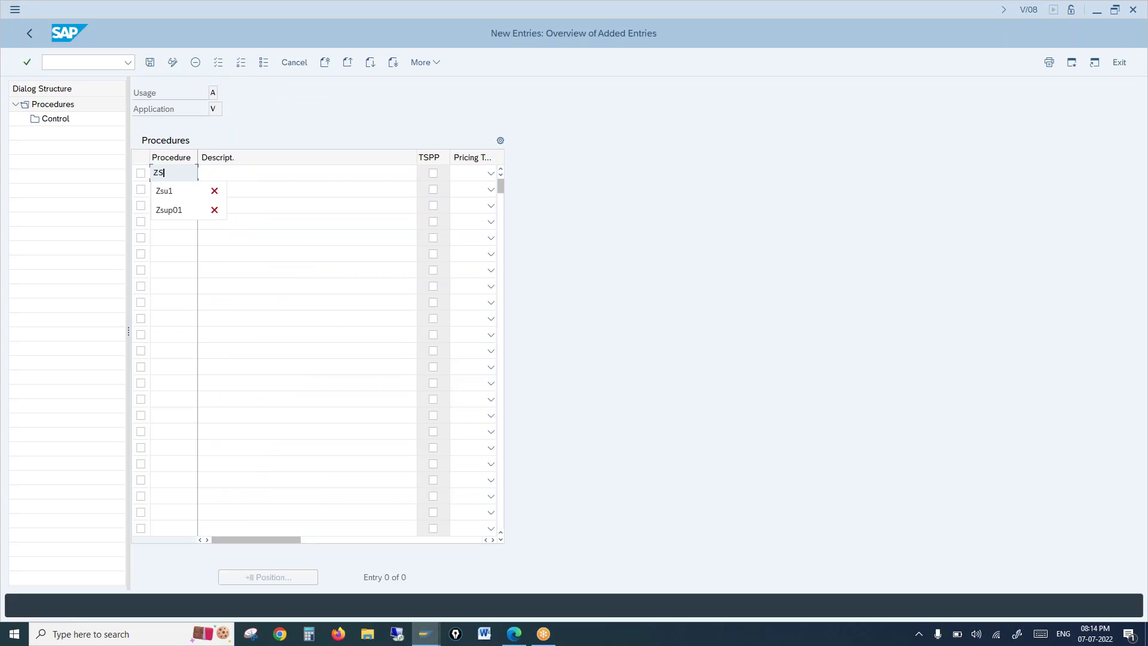
left_click(177, 210)
left_click(235, 173)
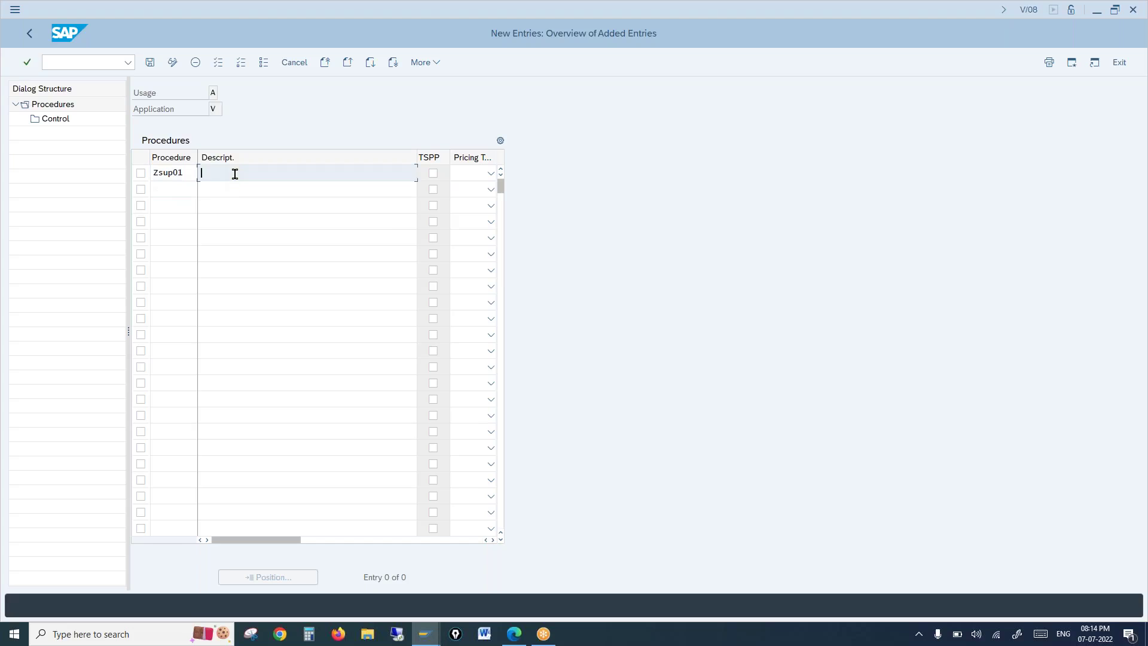
type("s")
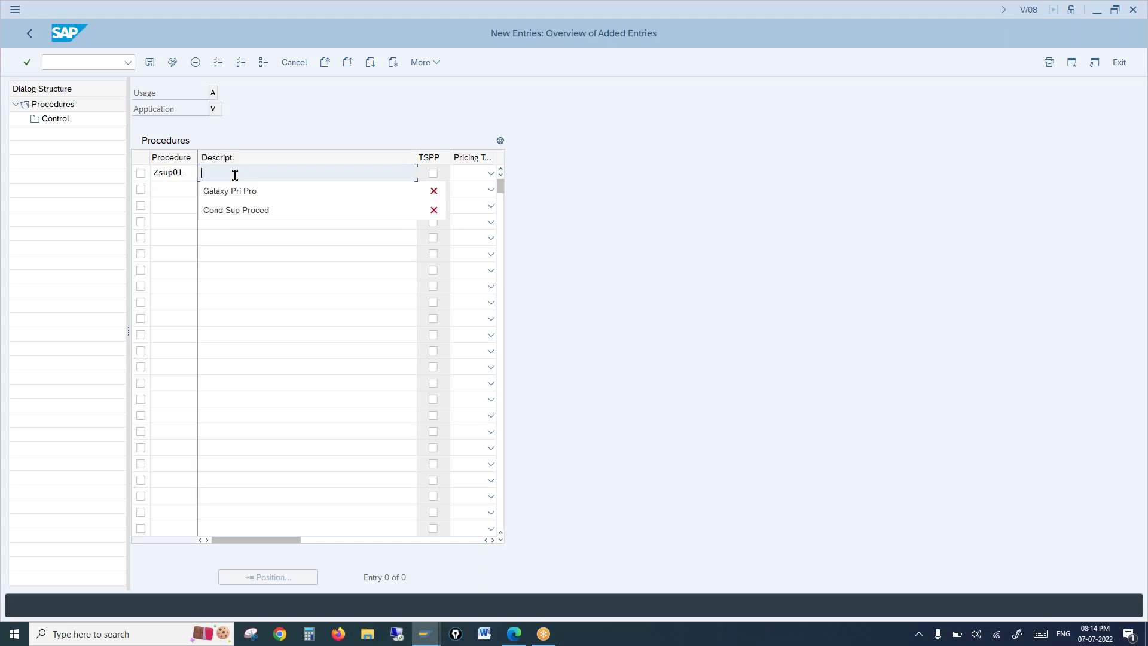
left_click(242, 209)
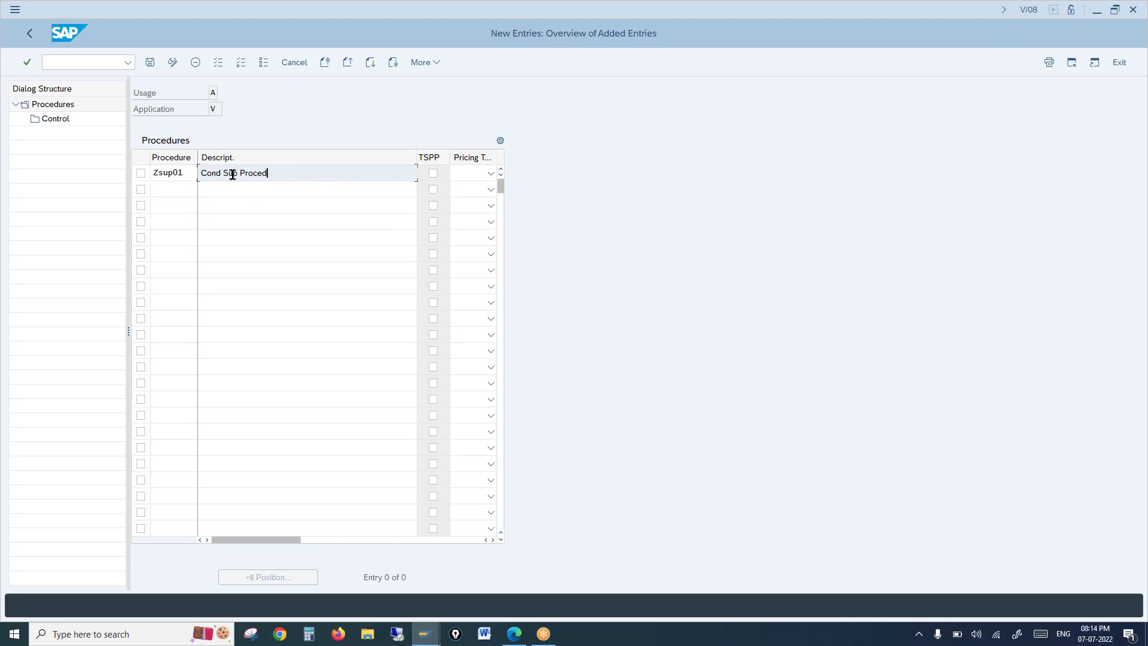
left_click(150, 69)
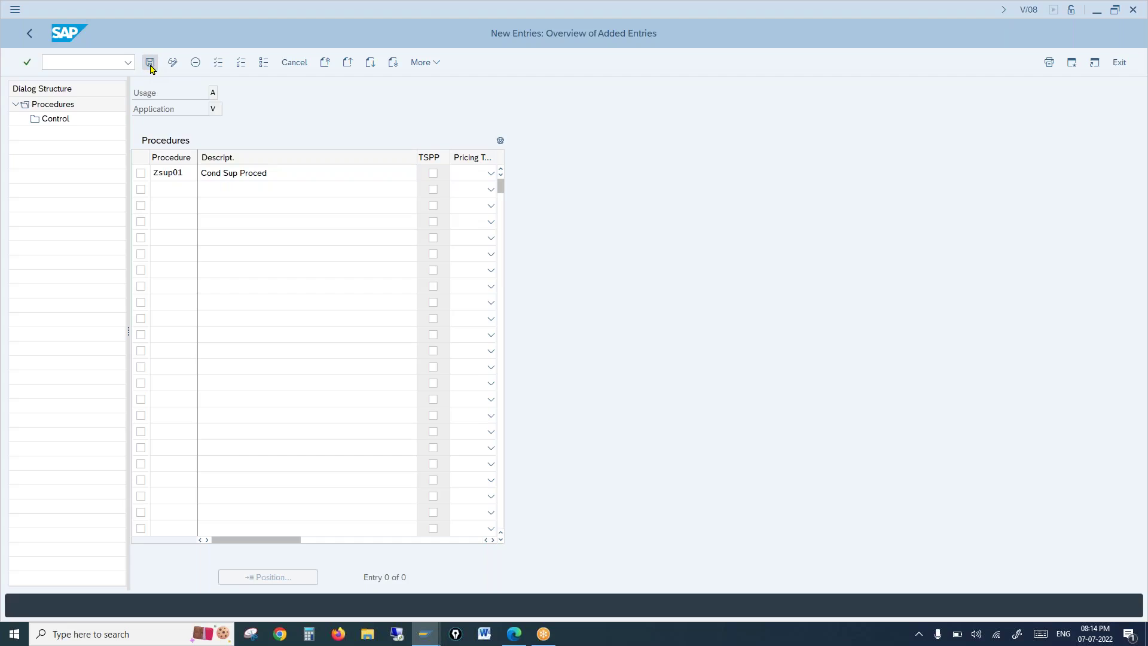
left_click(150, 68)
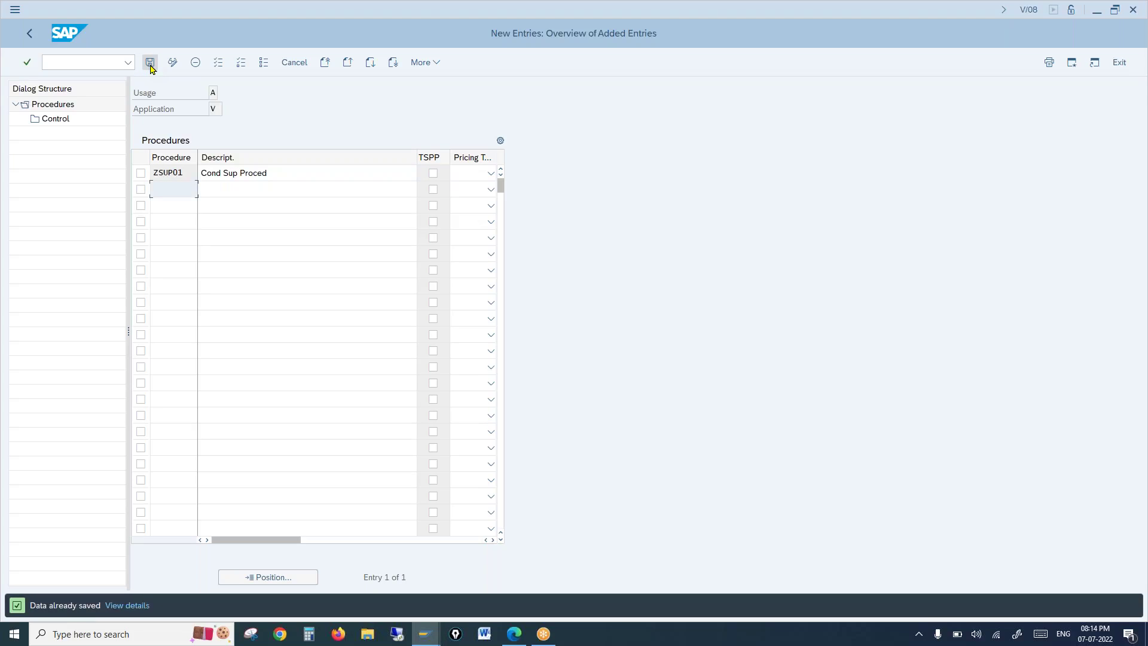
Step: Open the control data of procedure ZSUP01 and enter step 10 with condition type A001 as a new entry
left_click(139, 176)
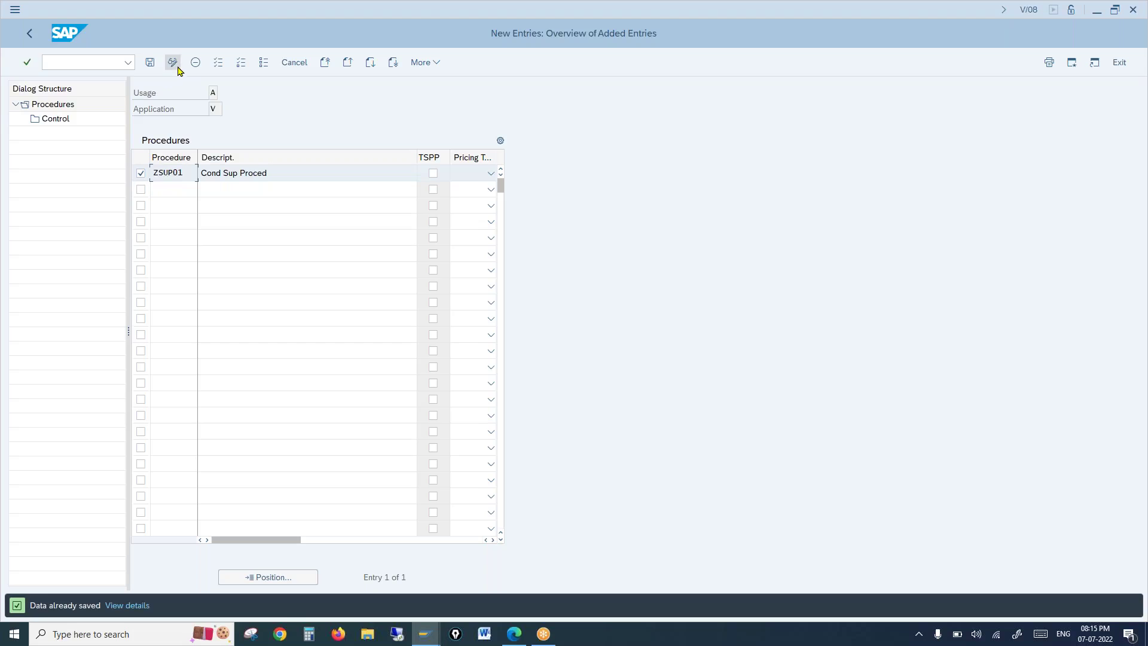
double_click(47, 119)
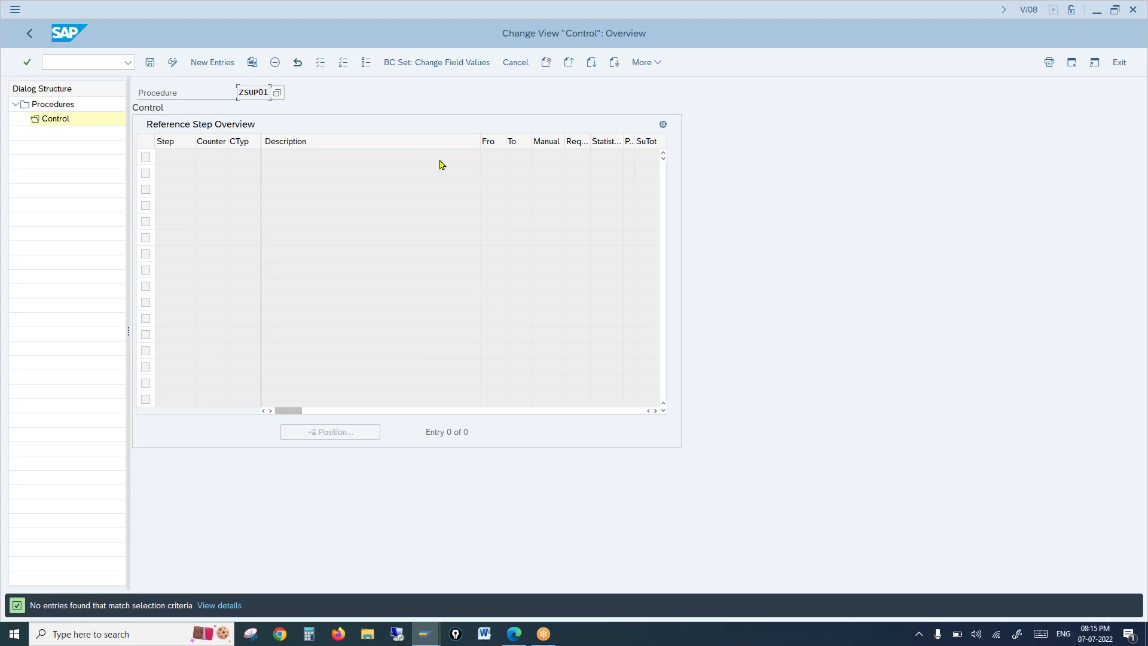
left_click(217, 63)
type("10")
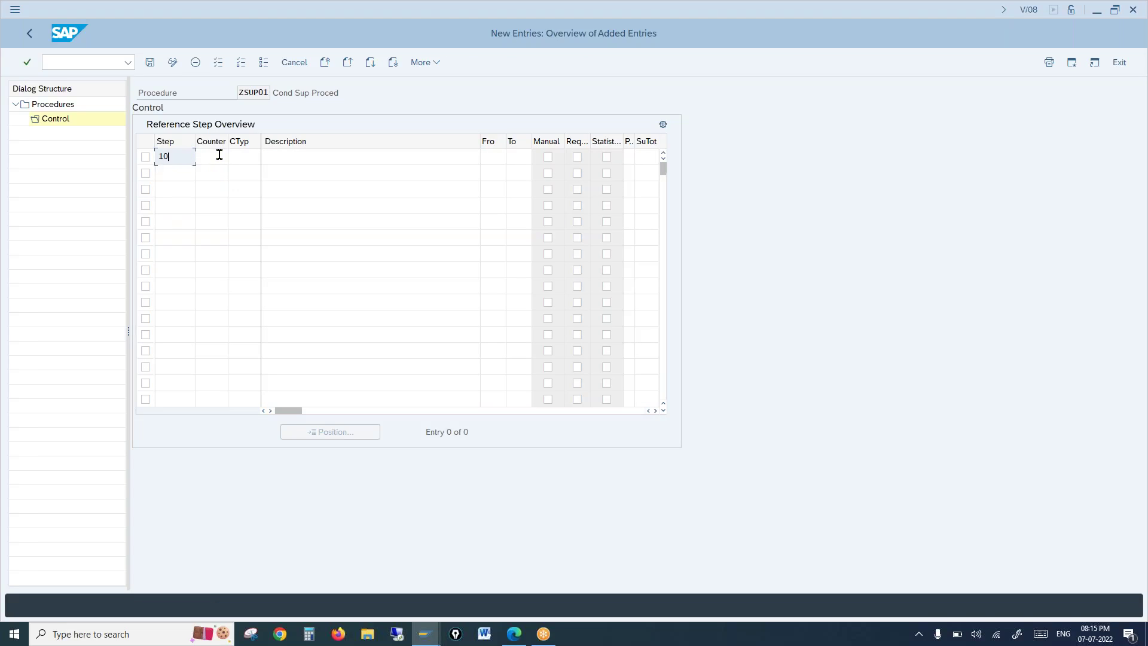
left_click(243, 157)
type("a001")
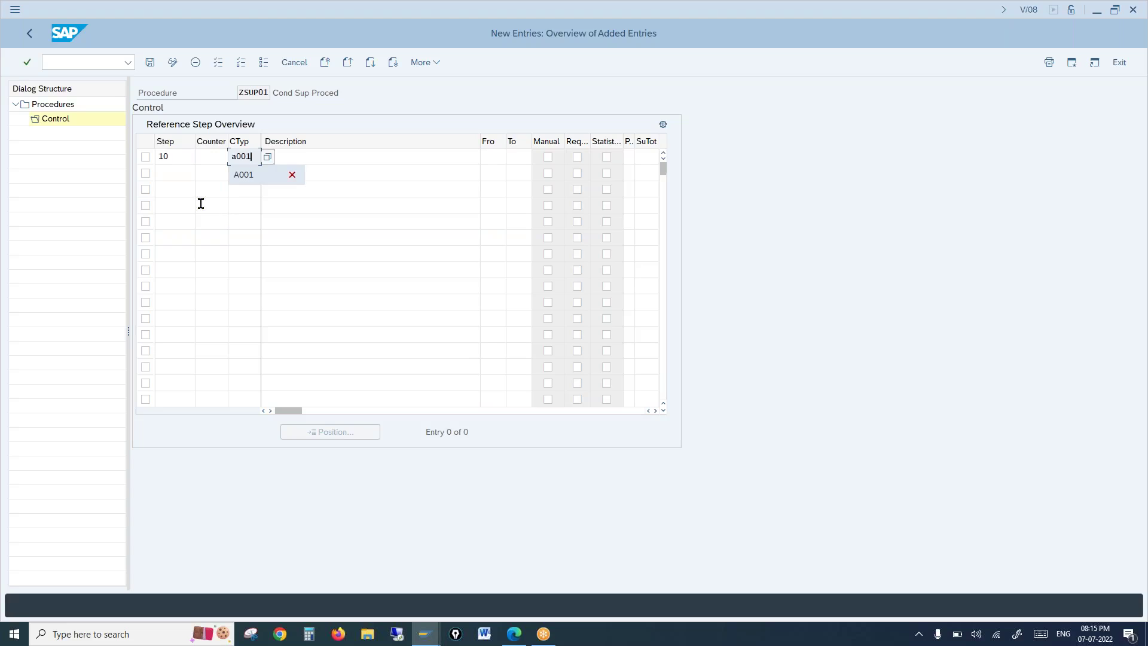
Step: Add step 20 with condition type ZSUP and from-step 10 to procedure ZSUP01
left_click(173, 173)
type("20")
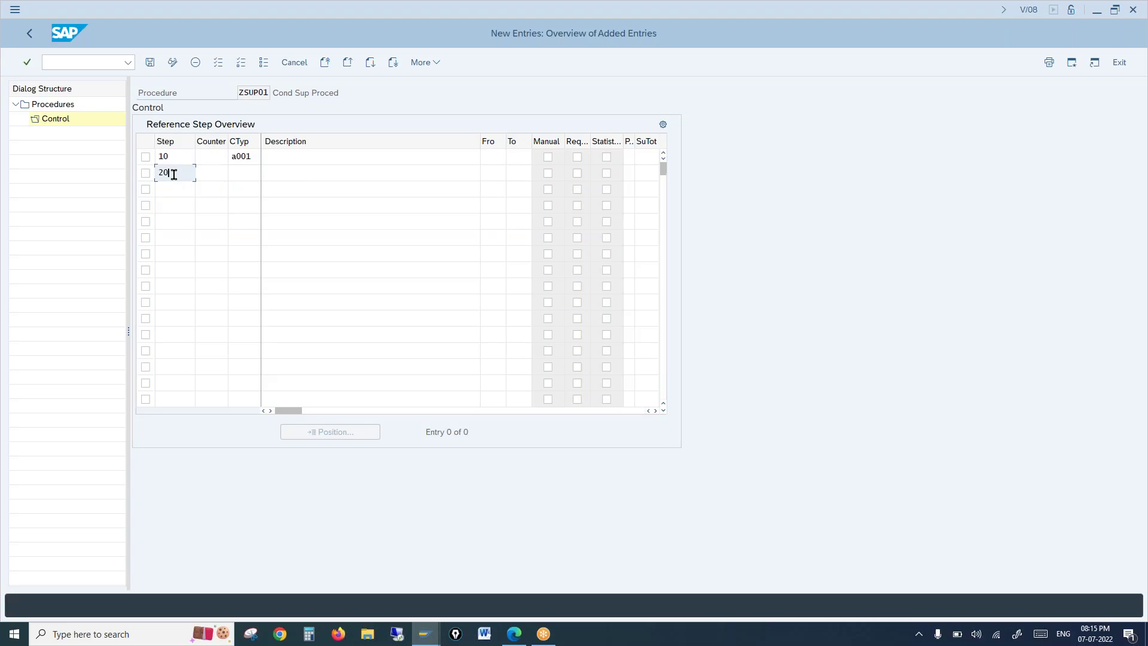
left_click(240, 174)
type("z")
left_click(252, 192)
left_click(492, 172)
type("10")
key("Return")
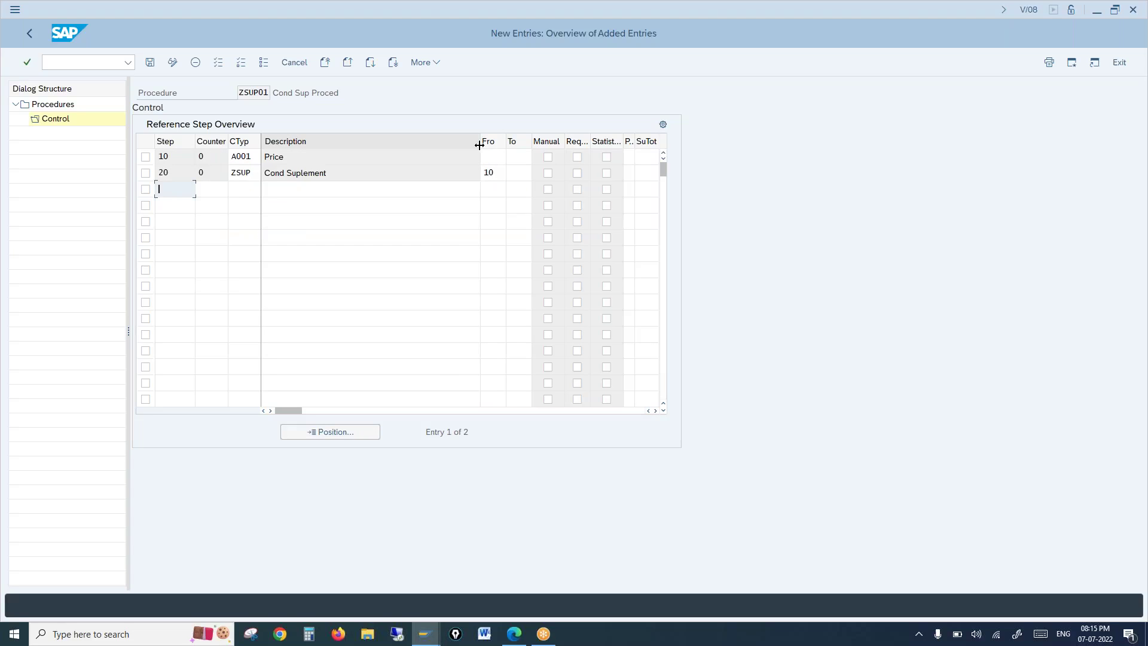
Step: Narrow the Description column, compare the A001 and ZSUP rows, and save the control data of ZSUP01
left_click_drag(480, 146, 358, 156)
double_click(228, 156)
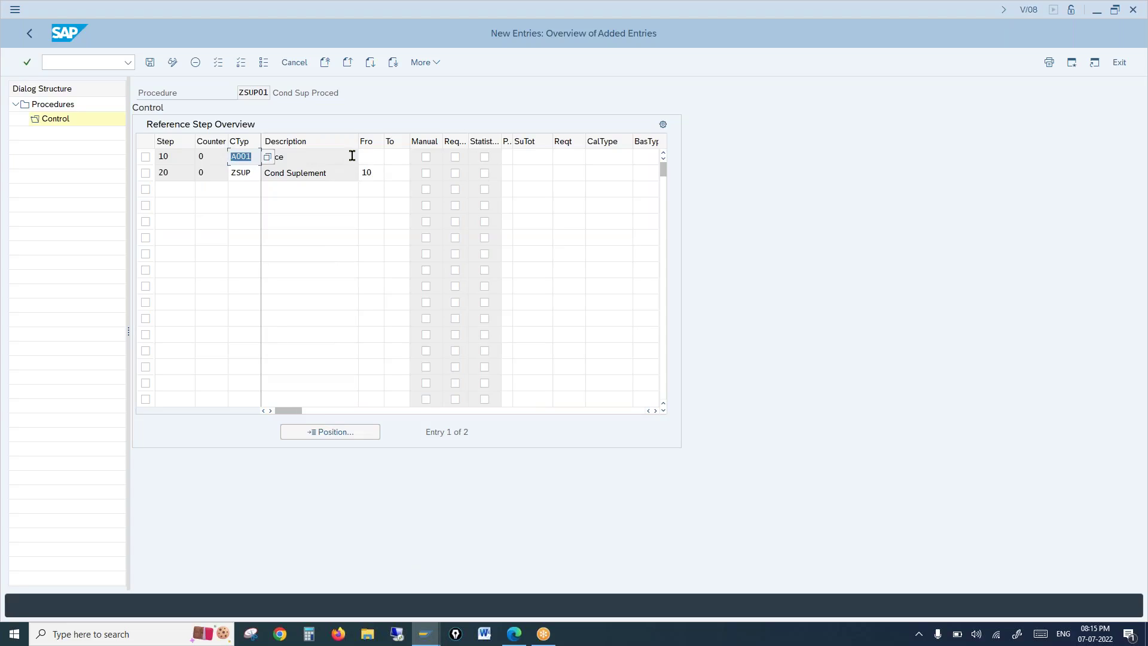
left_click(250, 173)
left_click_drag(377, 172, 353, 174)
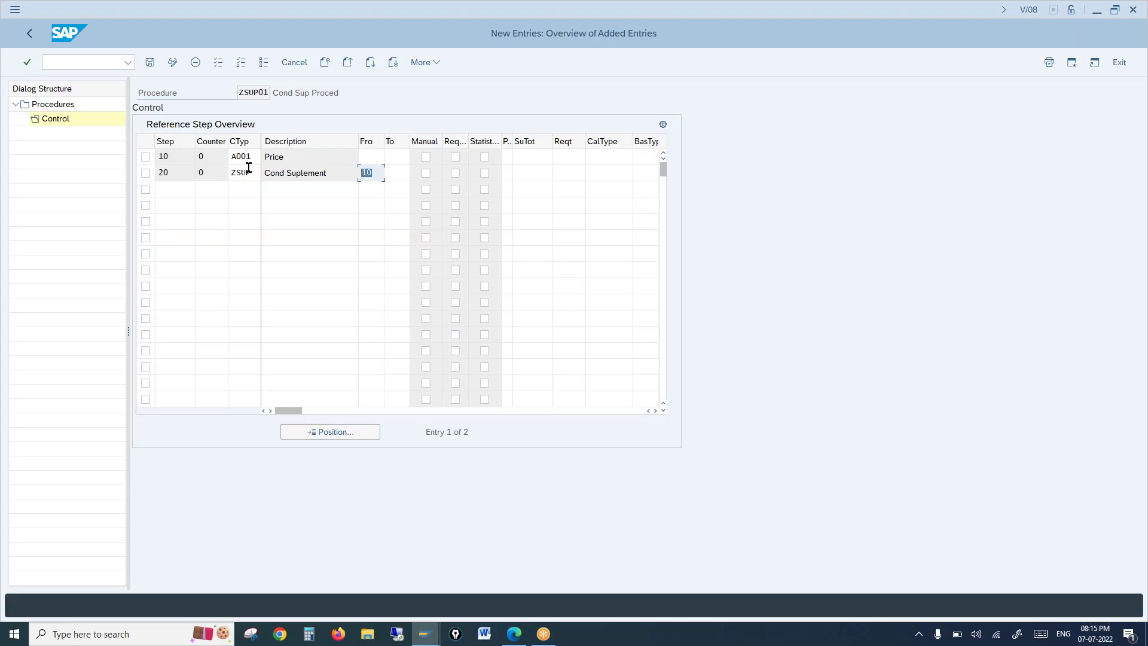
left_click_drag(250, 173, 218, 157)
left_click_drag(251, 156, 232, 174)
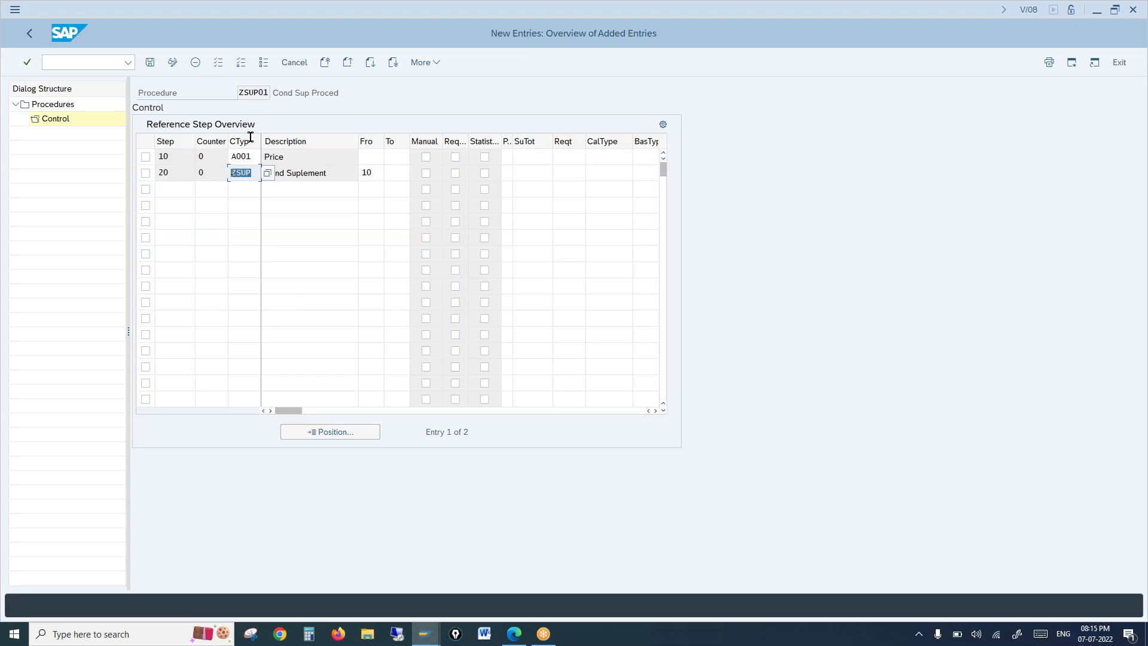
left_click(149, 64)
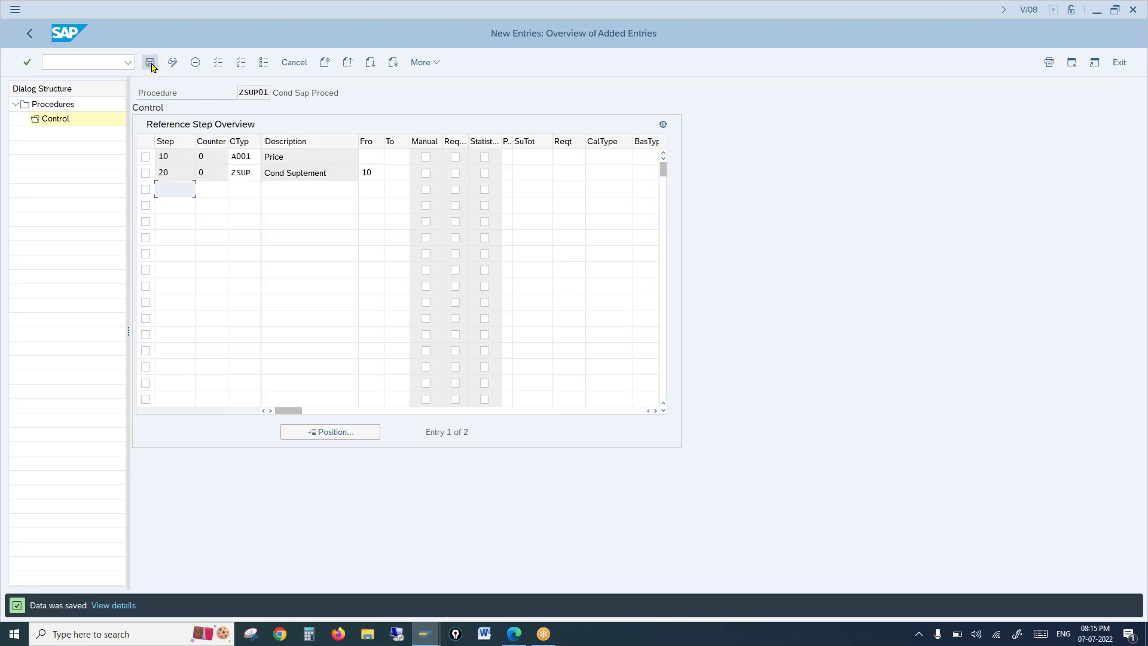
left_click(151, 64)
Step: Copy the procedure key ZSUP01 and assign it as the pricing procedure in the master data of condition type A001
left_click_drag(238, 93, 273, 96)
key("ctrl+c")
mouse_move(424, 633)
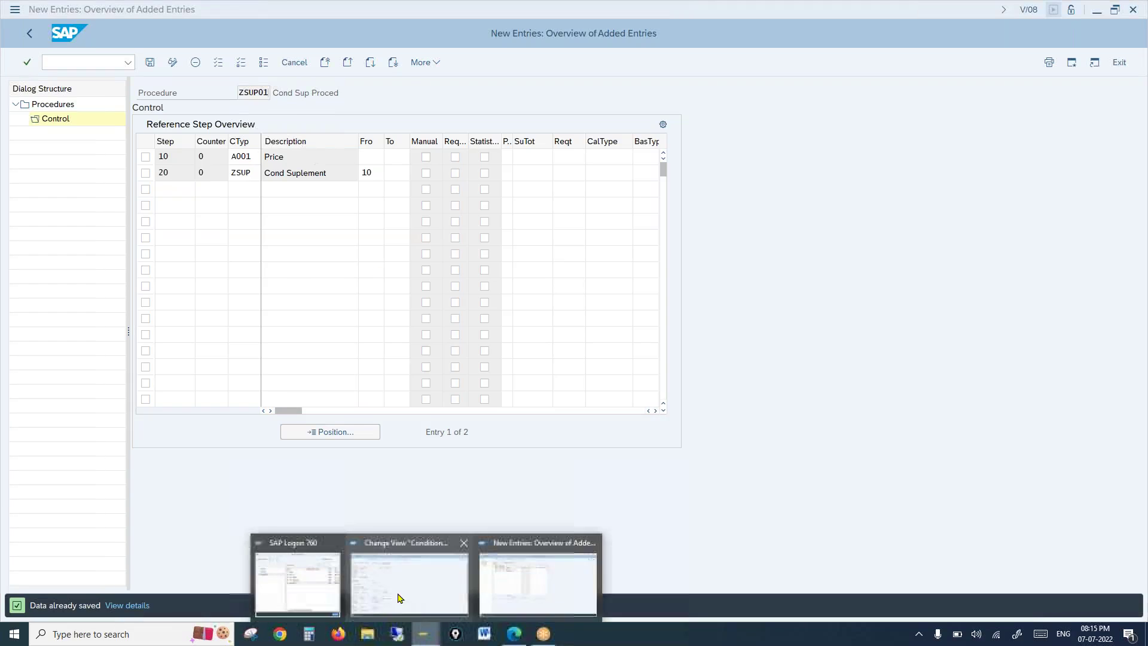
left_click(385, 585)
left_click(364, 62)
type("a001")
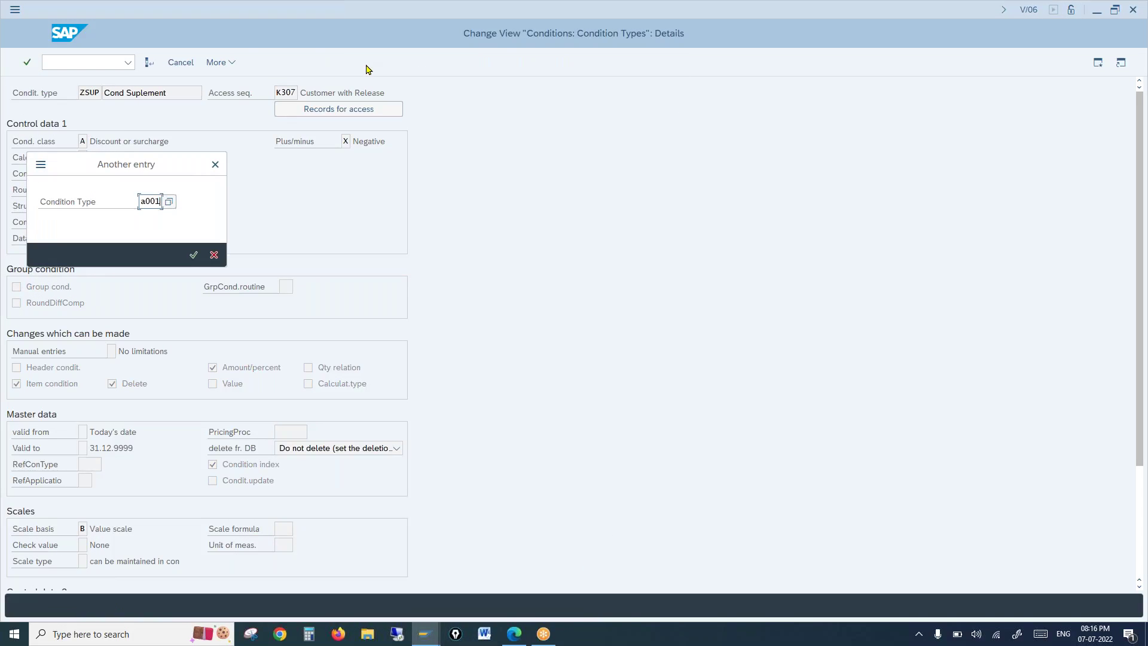
key("Return")
left_click_drag(275, 432, 313, 433)
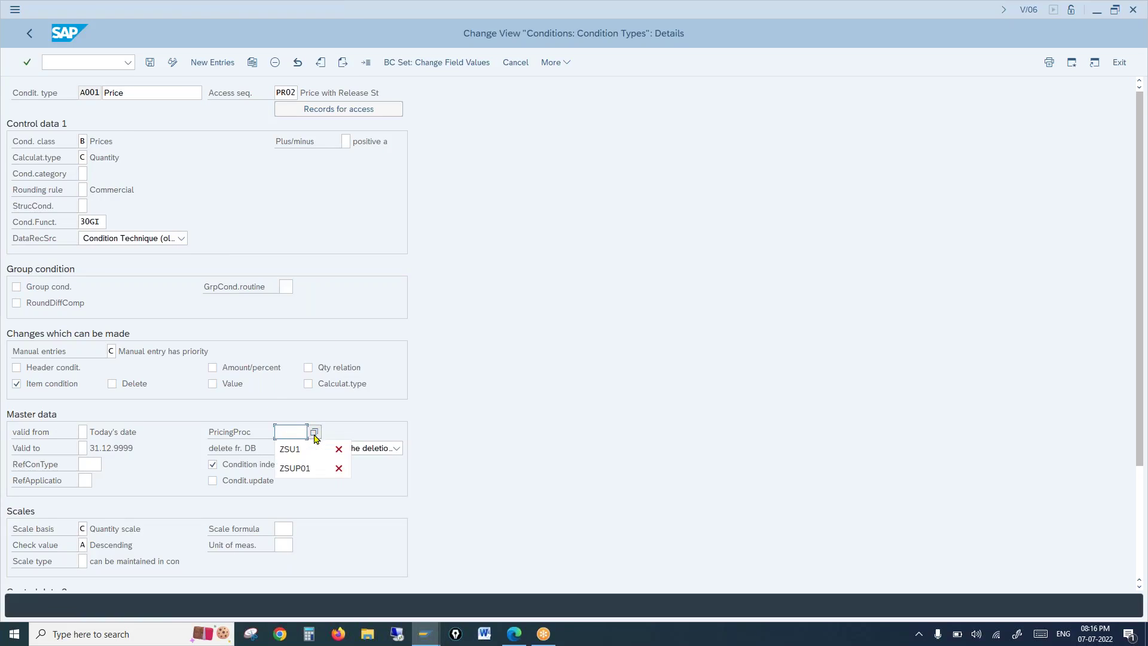
key("ctrl+v")
left_click(293, 431)
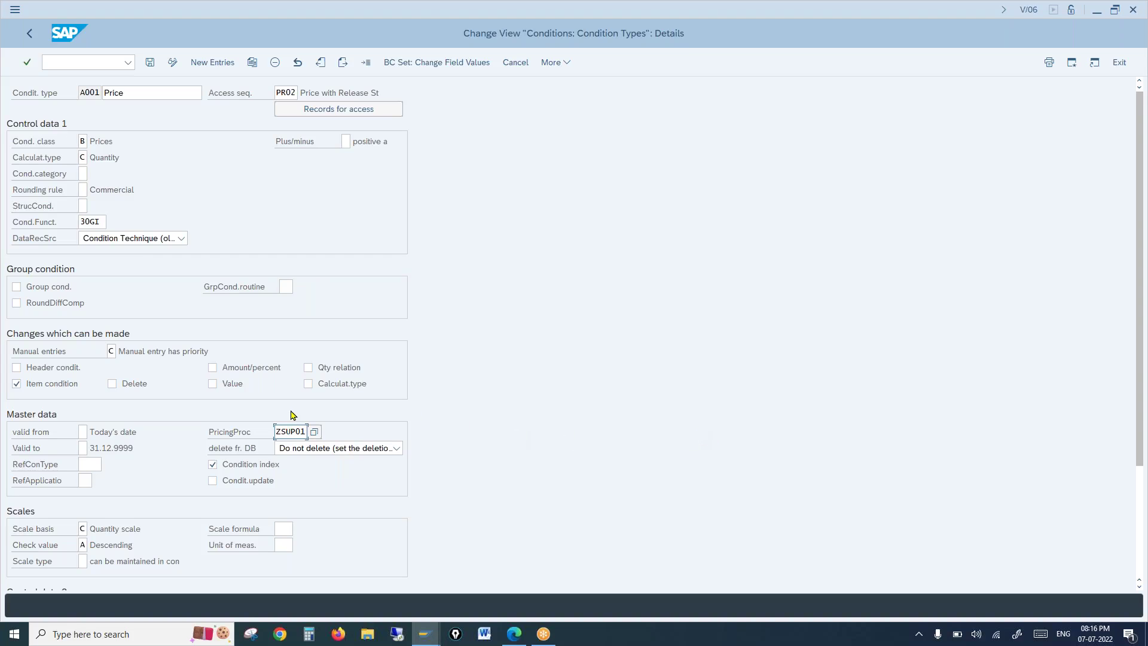
Step: Examine how the procedure assigned to A001 relates to the A001 and ZSUP steps in the ZSUP01 control data
left_click_drag(277, 436, 303, 433)
left_click(424, 633)
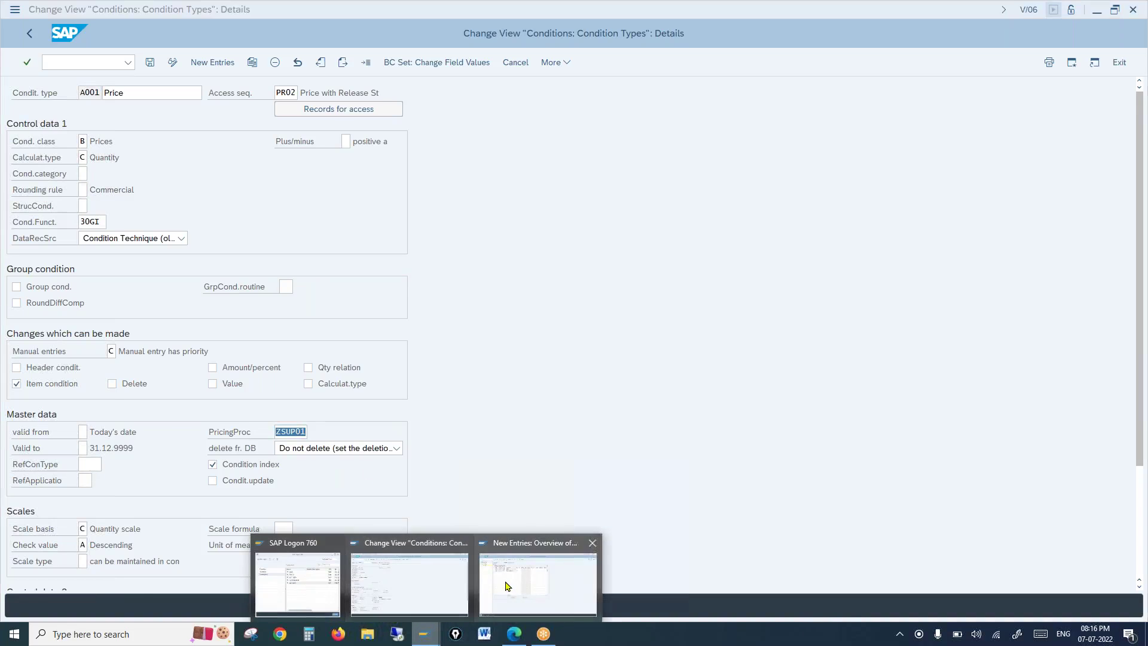
left_click(506, 586)
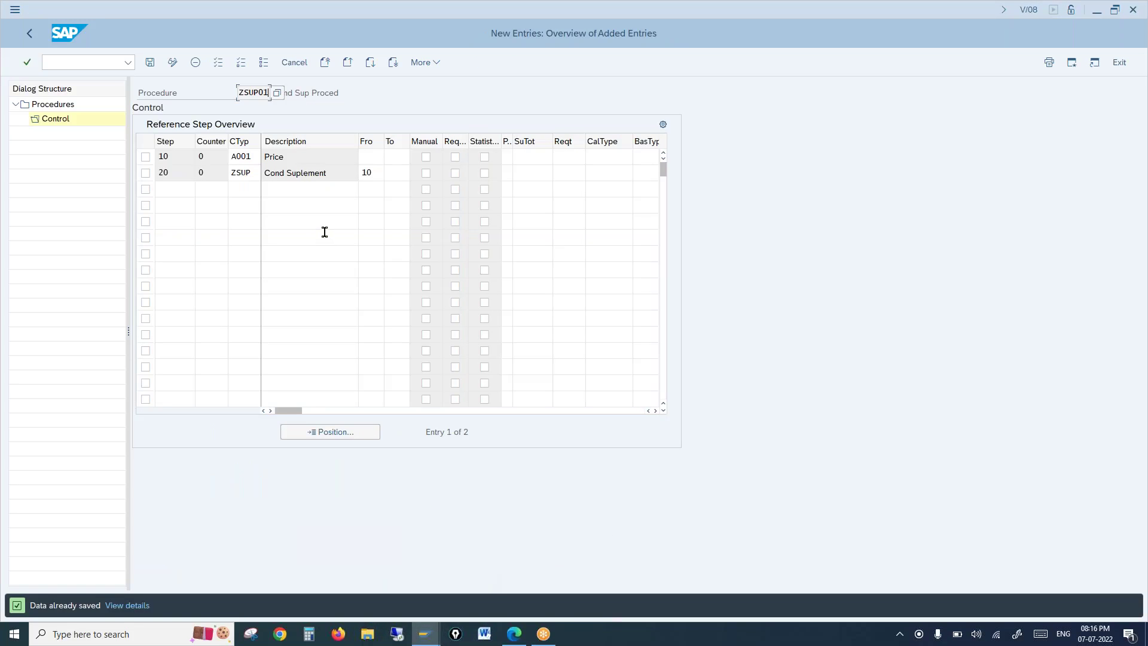
left_click(252, 173)
mouse_move(252, 174)
left_mouse_down()
mouse_move(213, 163)
mouse_move(235, 154)
mouse_move(233, 172)
left_mouse_up()
left_click(248, 157)
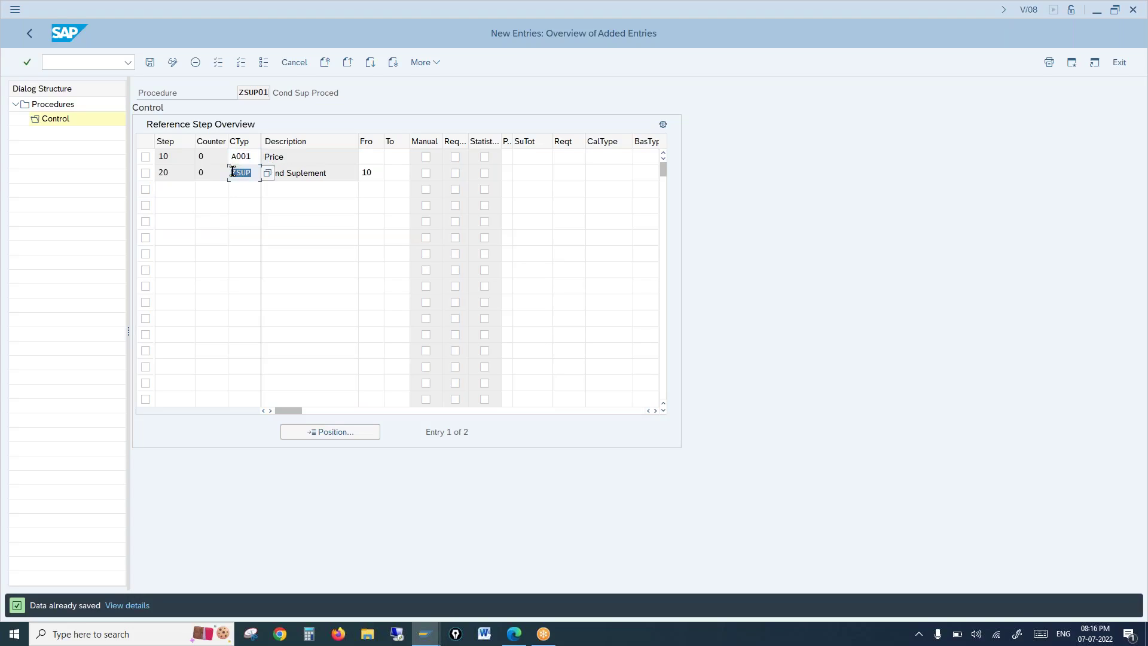
mouse_move(424, 633)
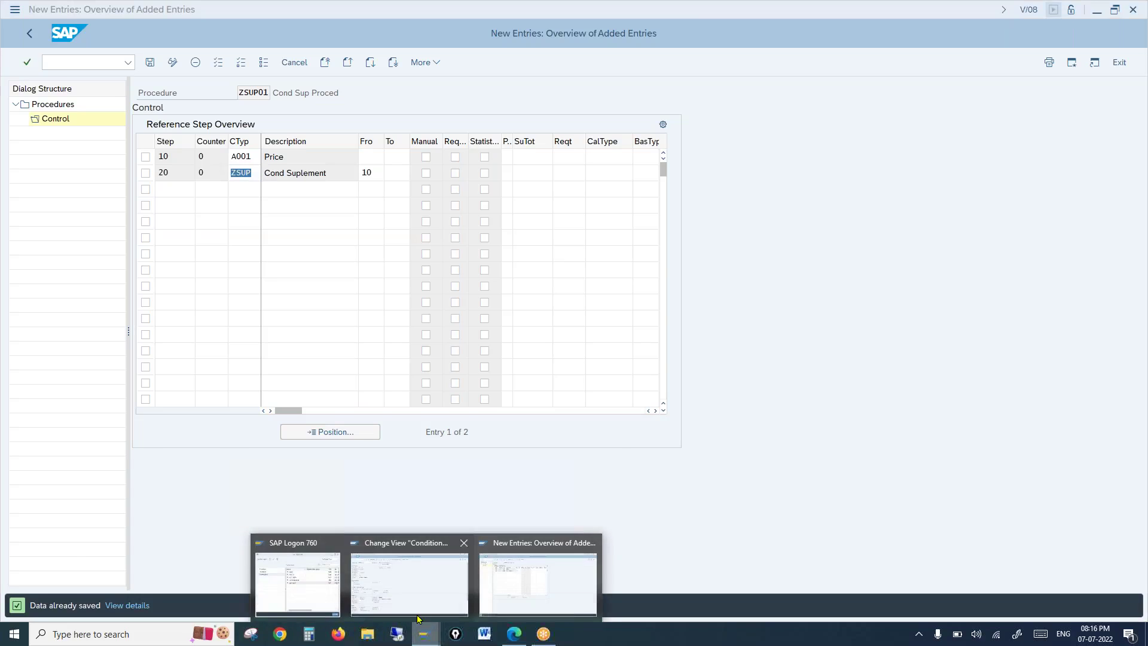
Step: Save condition type A001 with its assigned pricing procedure and return to the control overview of ZSUP01
left_click(407, 583)
left_click(287, 431)
left_click(151, 64)
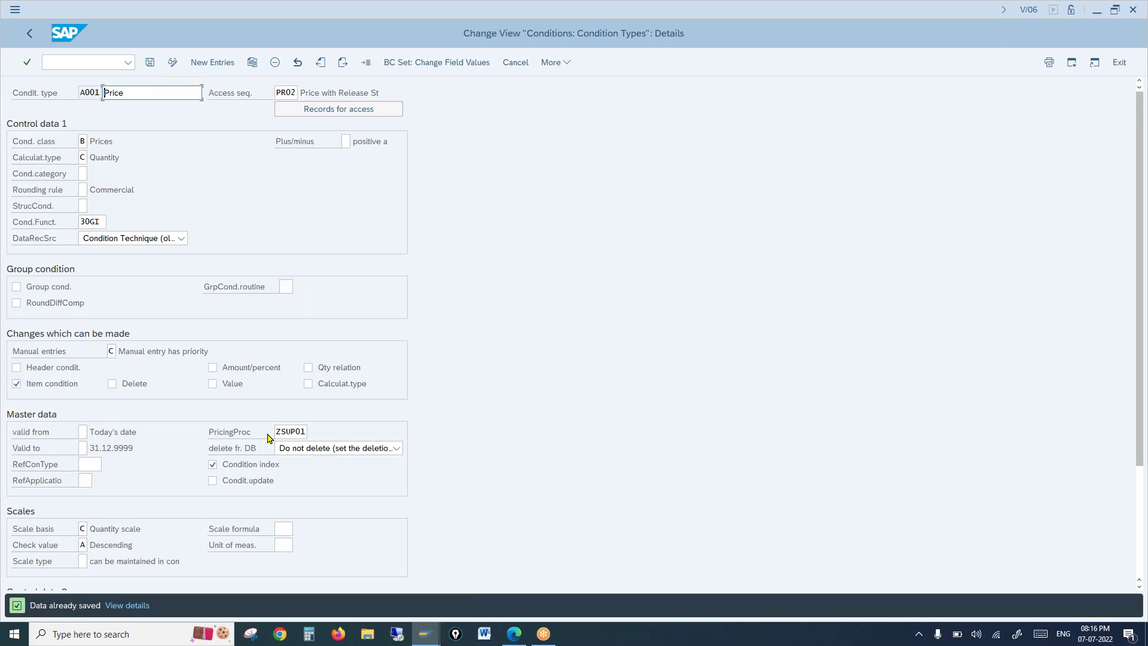
left_click_drag(275, 434, 307, 433)
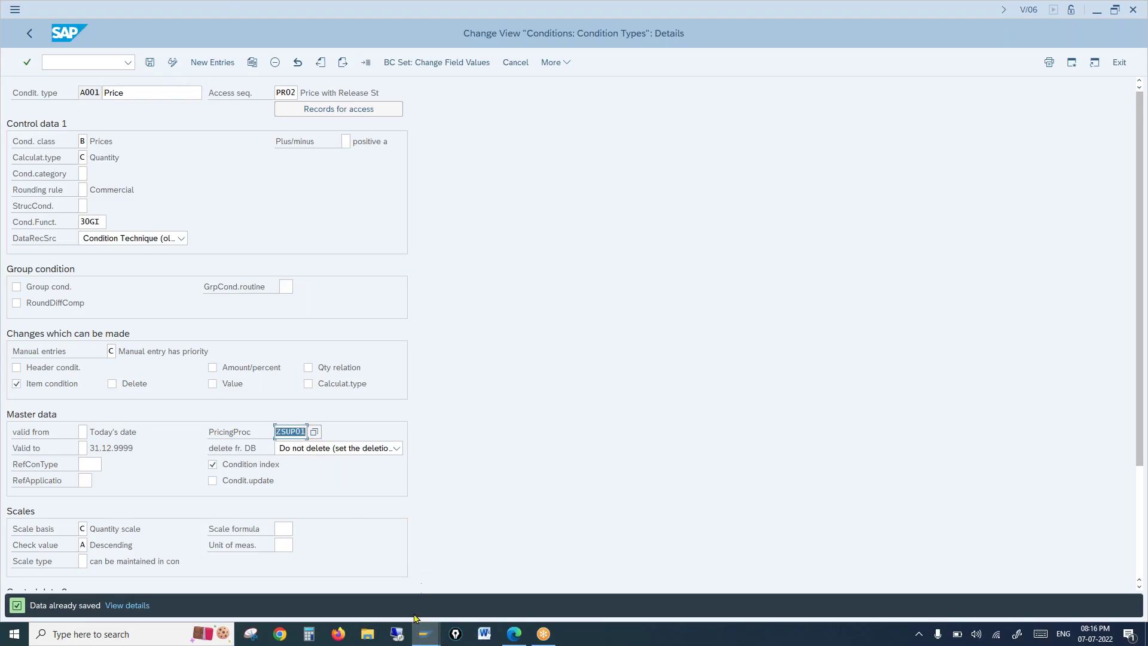
mouse_move(419, 633)
left_click(526, 592)
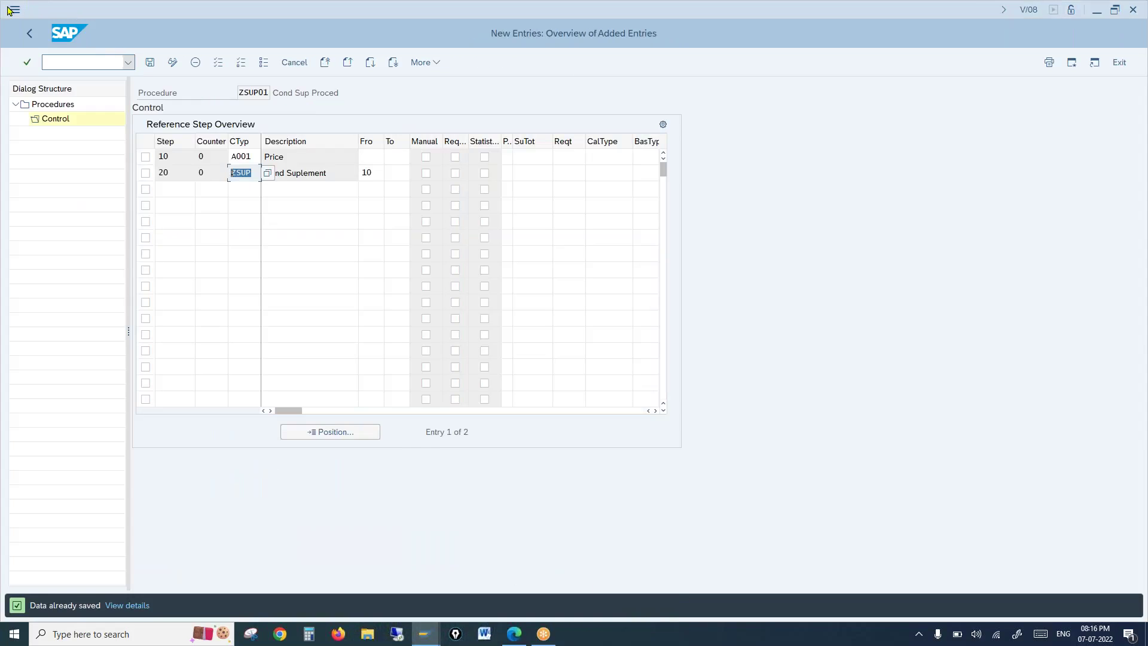
Step: Create a new session and start transaction VK11 for creating condition records
left_click(14, 12)
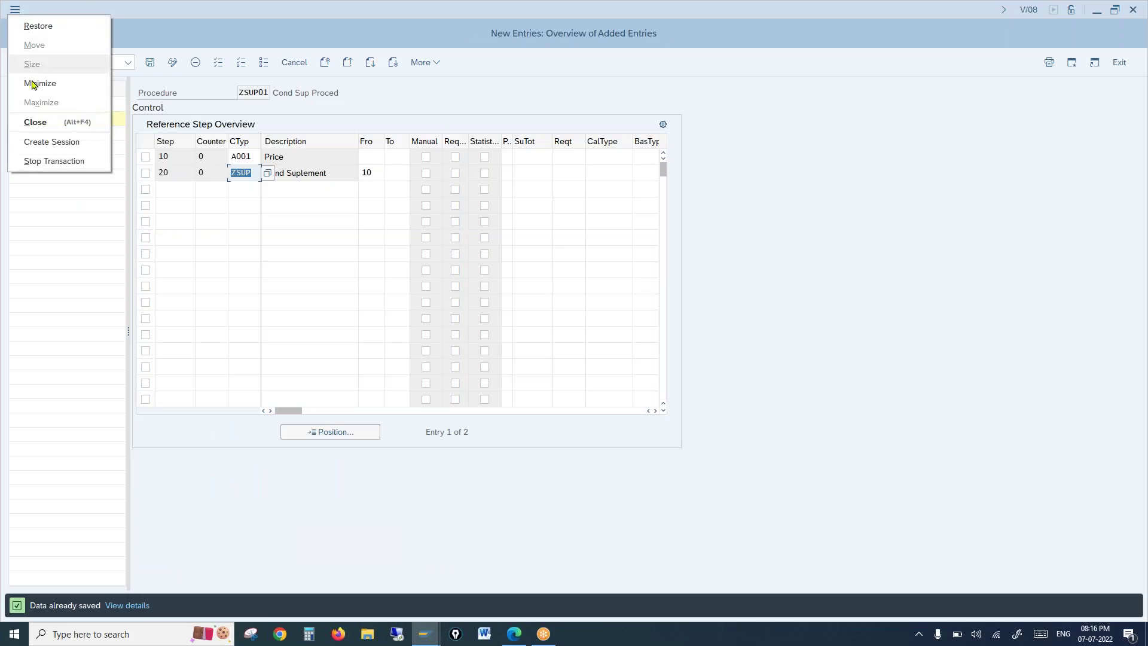
left_click(51, 144)
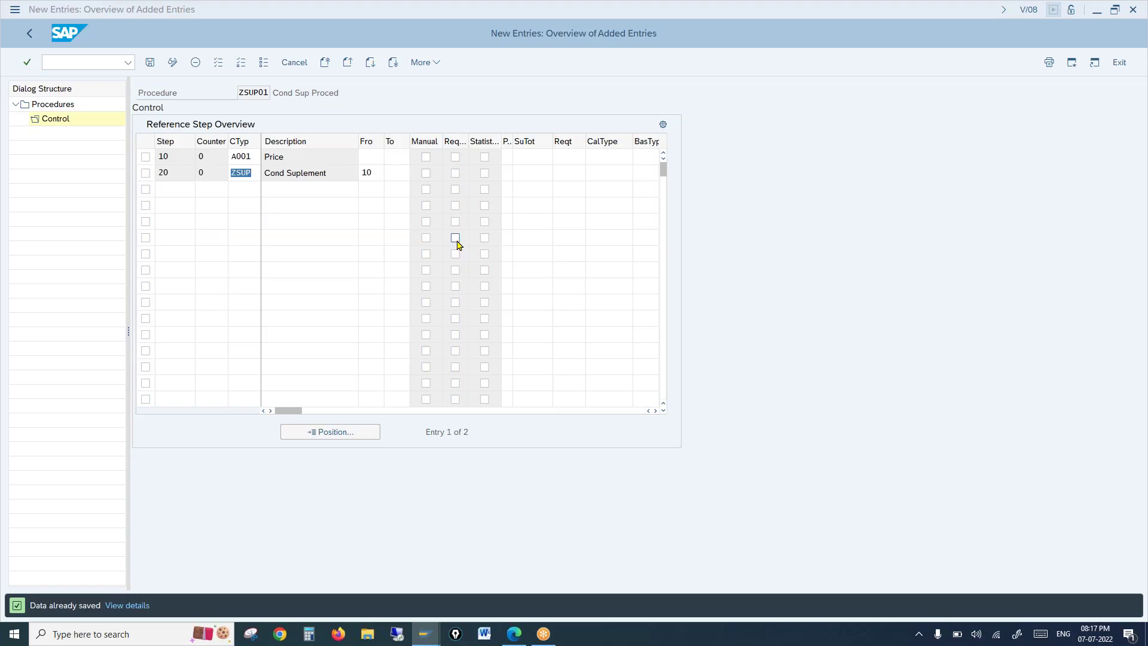
key("ctrl+n")
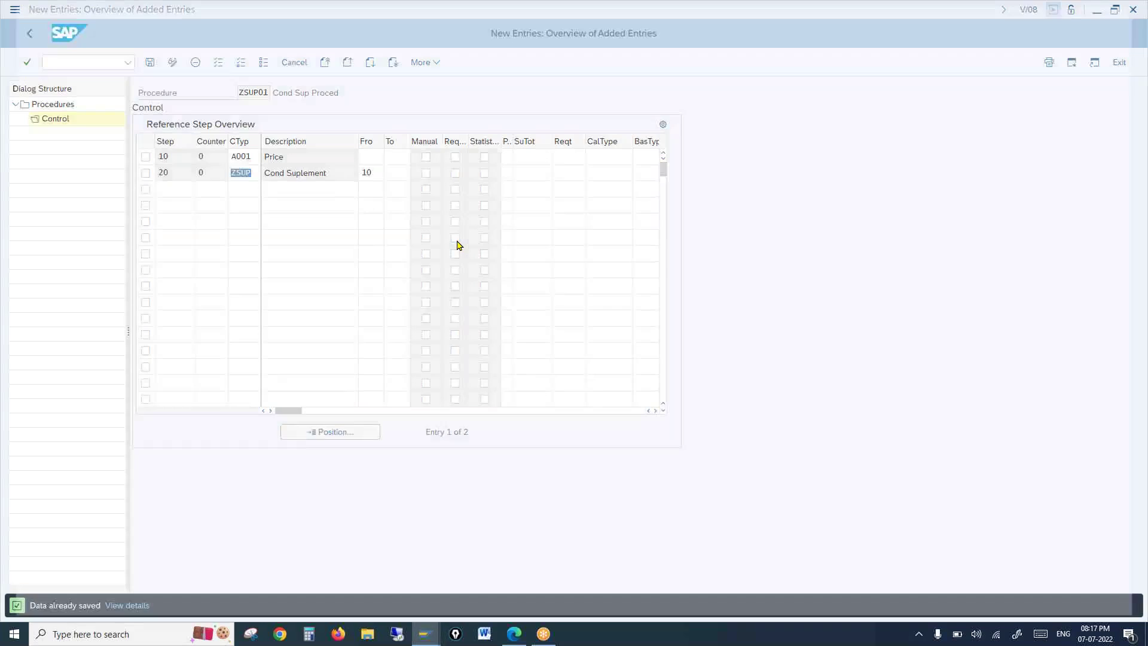
type("vk11")
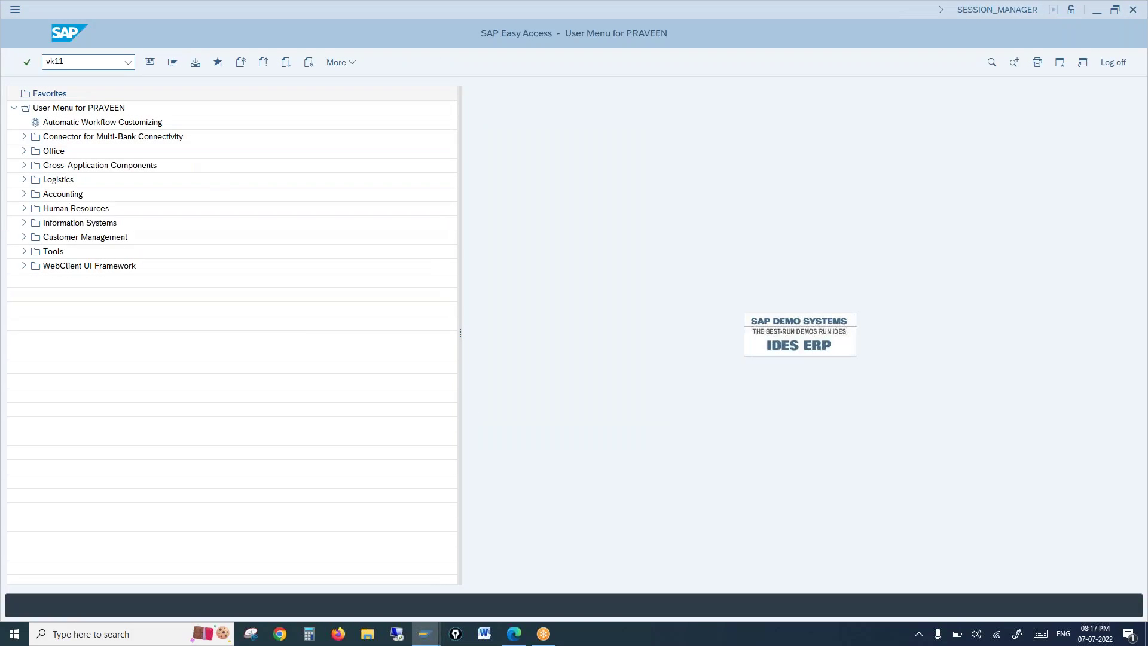
key("Return")
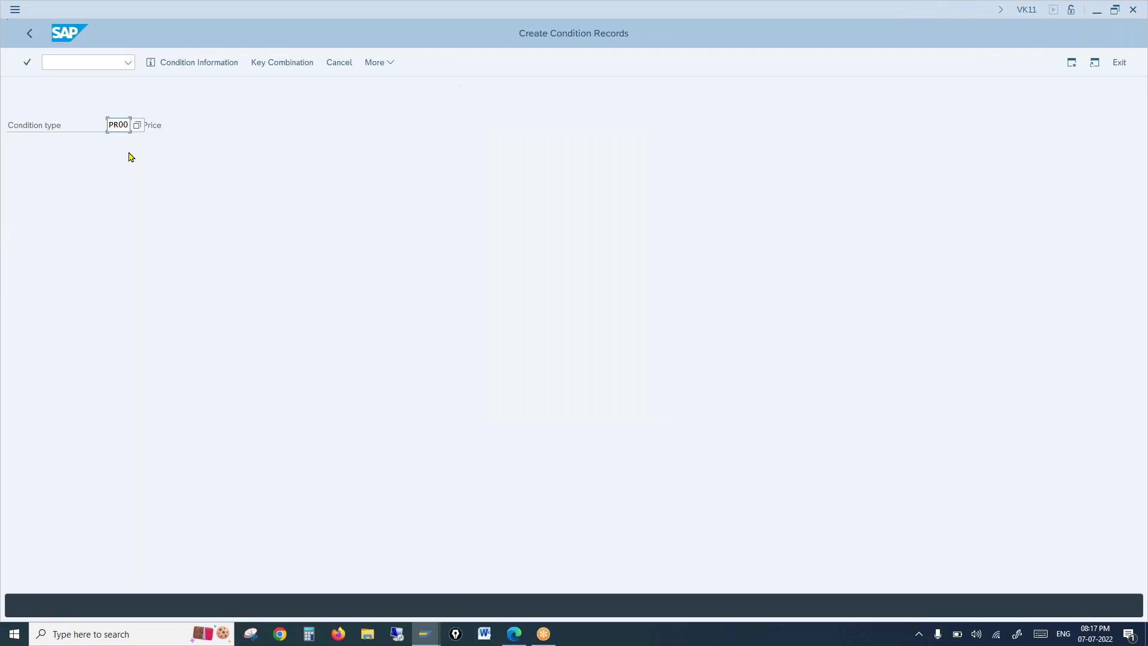
Step: Start fast entry of condition records for condition type ZSUP and enter the customer number in the first row
type("zsup")
left_click(105, 129)
key("Return")
left_click(70, 172)
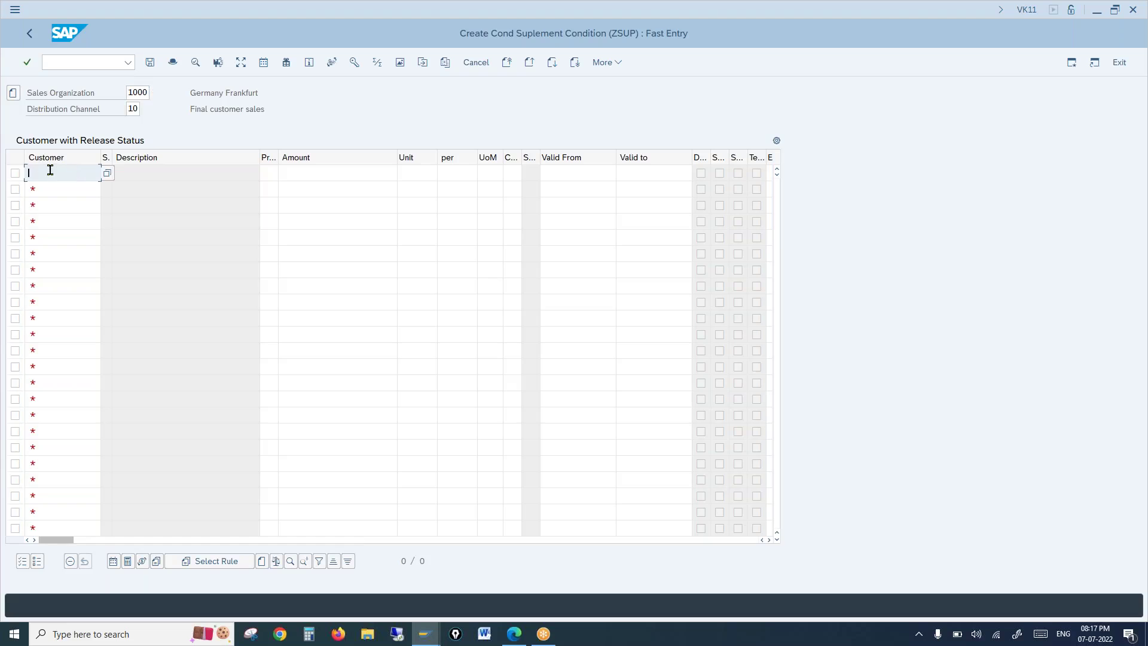
type("100")
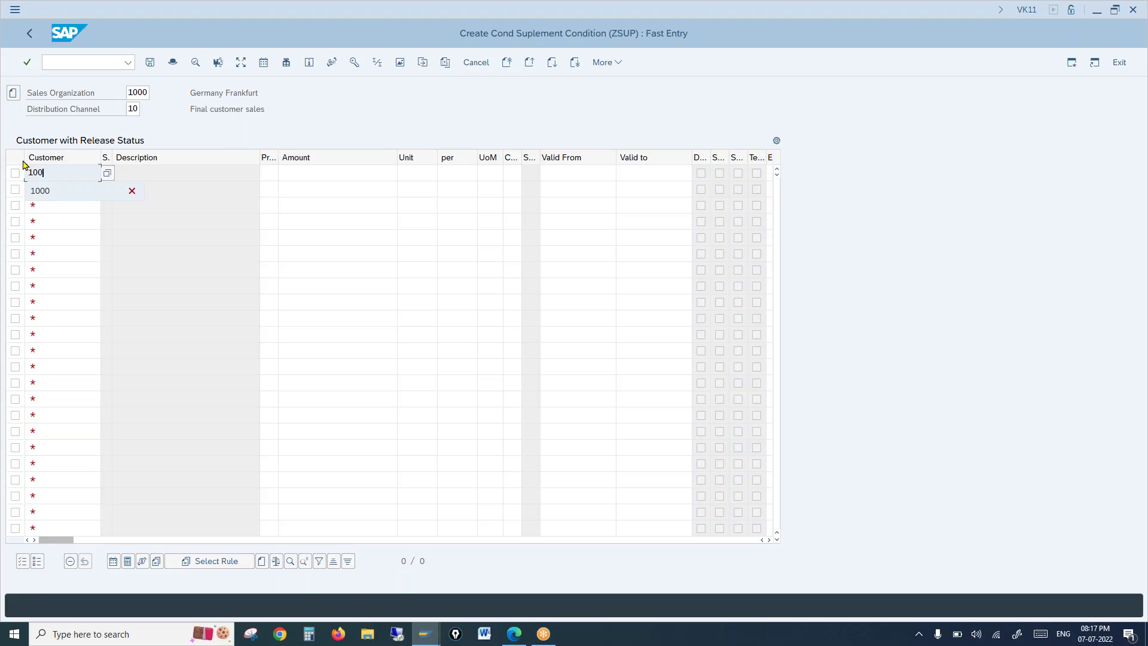
left_click(47, 194)
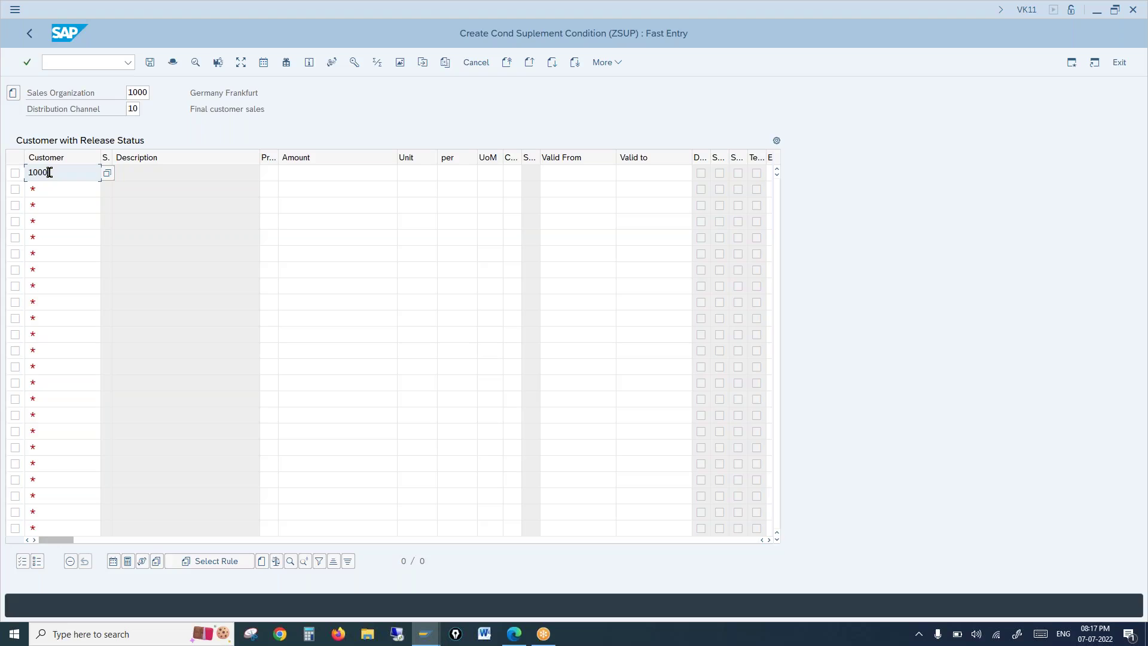
Step: Set the amount of the customer's ZSUP condition record to 1 percent
left_click_drag(61, 171, 28, 169)
left_click(345, 170)
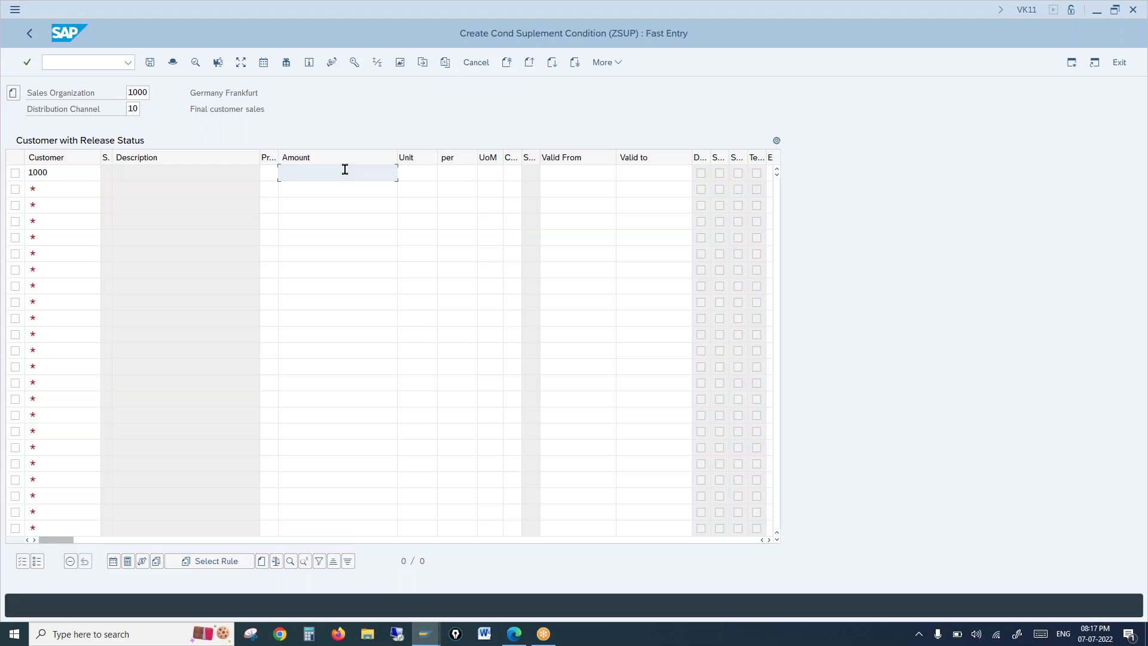
type("1")
left_click(347, 210)
left_click_drag(381, 174, 439, 179)
type("1")
key("Return")
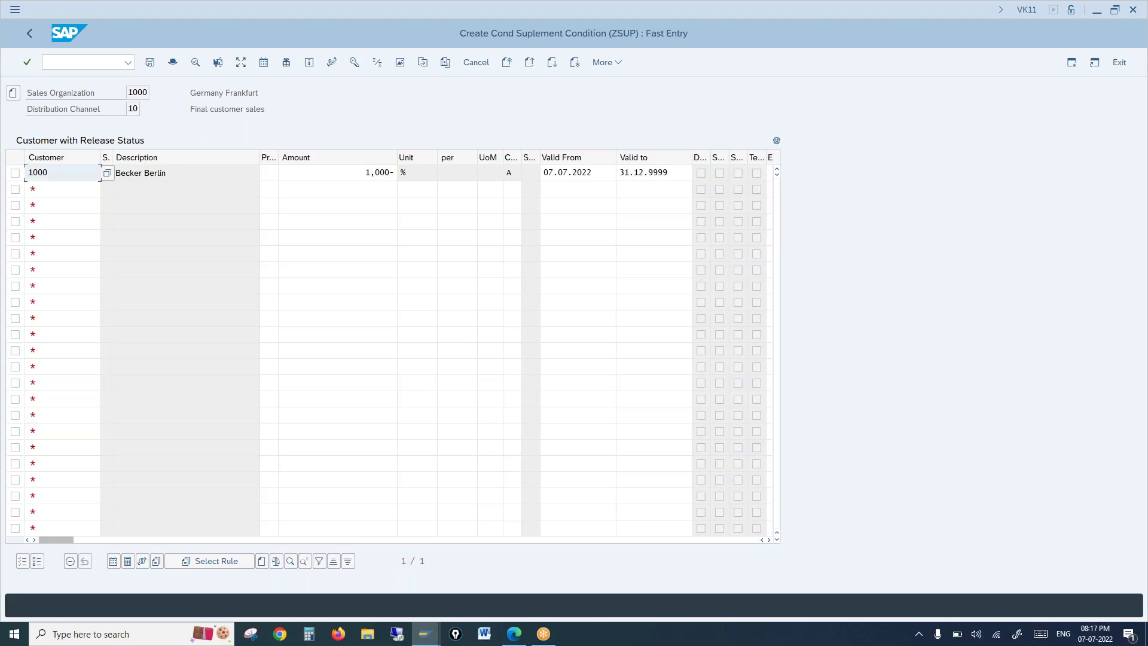
Step: Check the customer and percentage amount of the new ZSUP condition record and save it
left_click(366, 172)
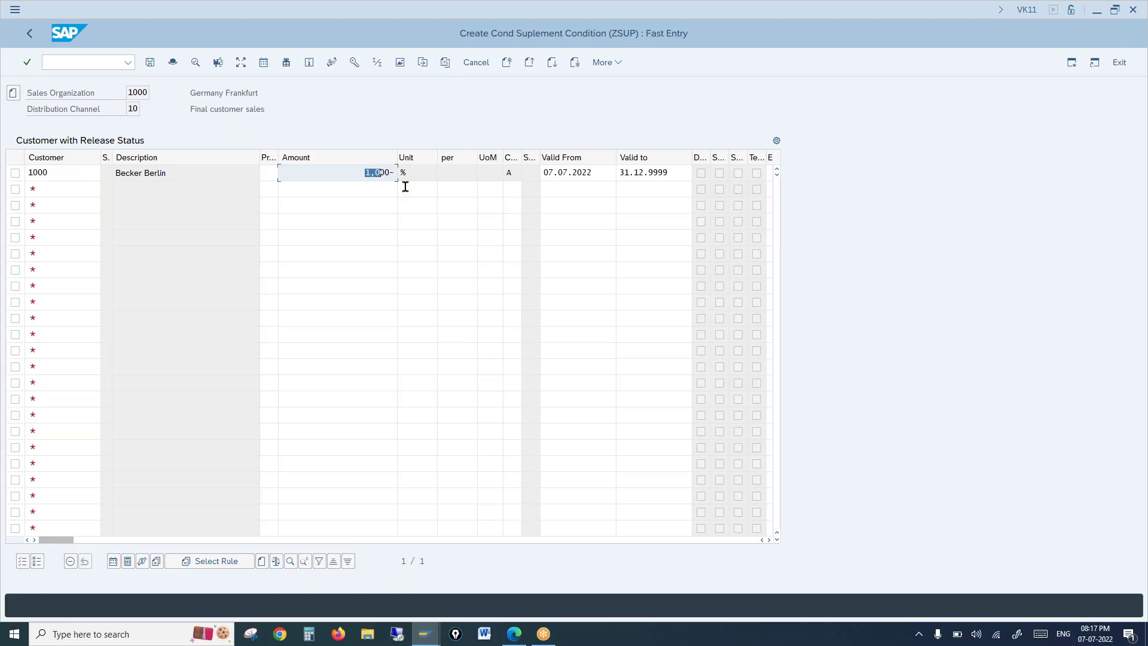
left_click(402, 172)
left_click(388, 172)
left_click(31, 173)
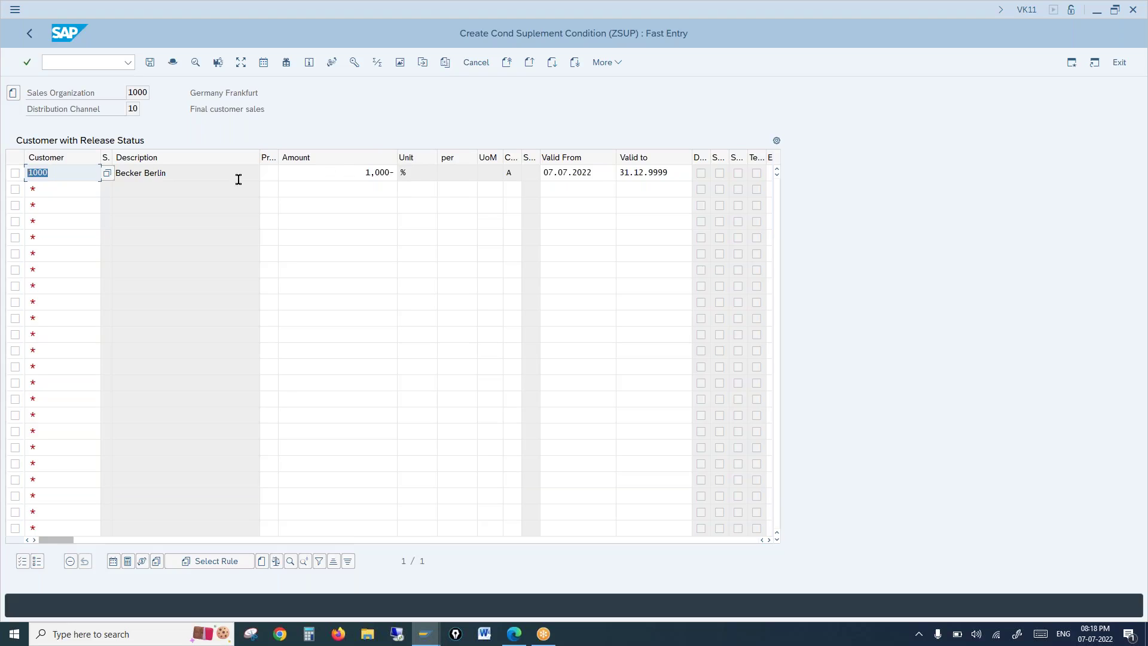
mouse_move(362, 172)
left_mouse_down()
mouse_move(374, 171)
mouse_move(373, 190)
left_mouse_up()
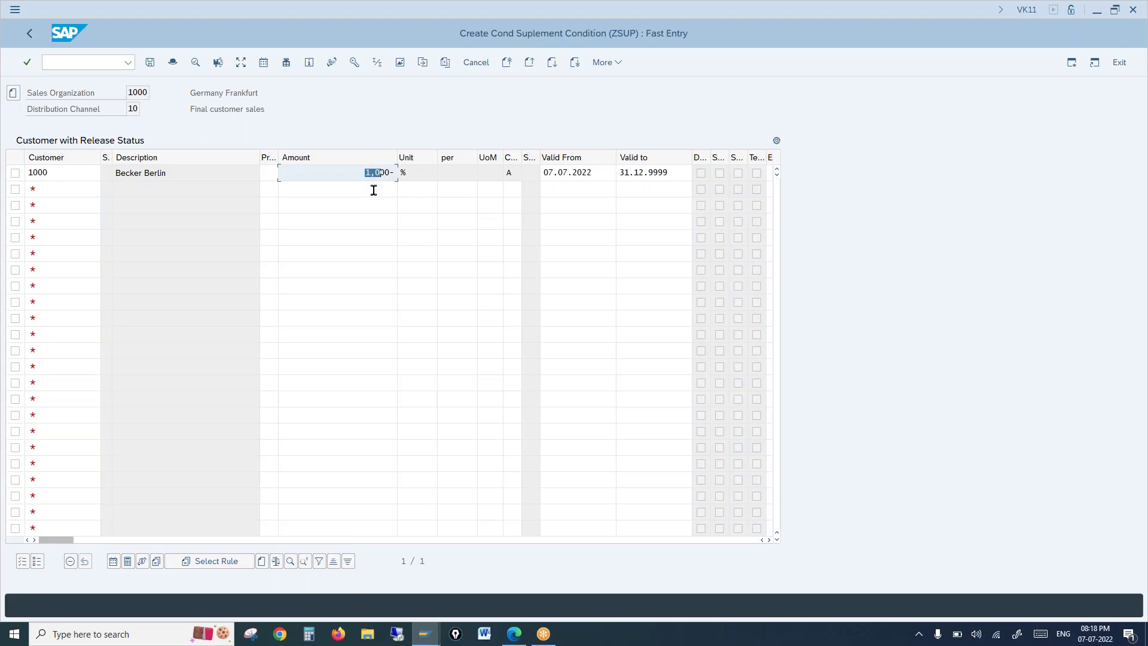
left_click(150, 64)
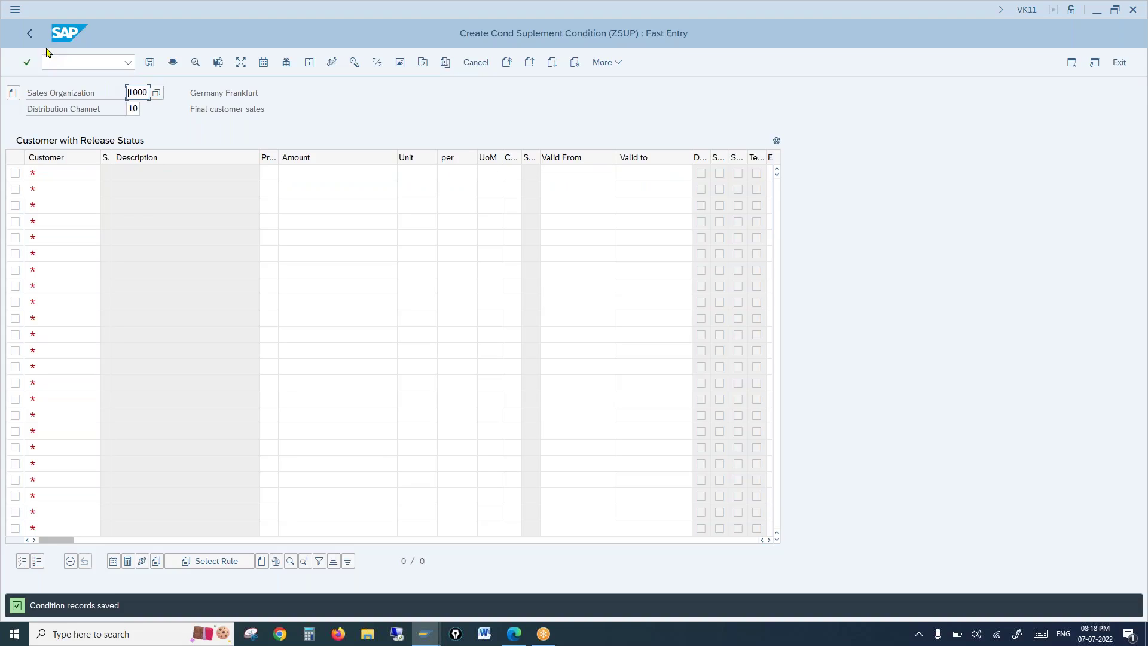
Step: Display the saved ZSUP condition record in transaction VK12 and select its row
left_click(80, 63)
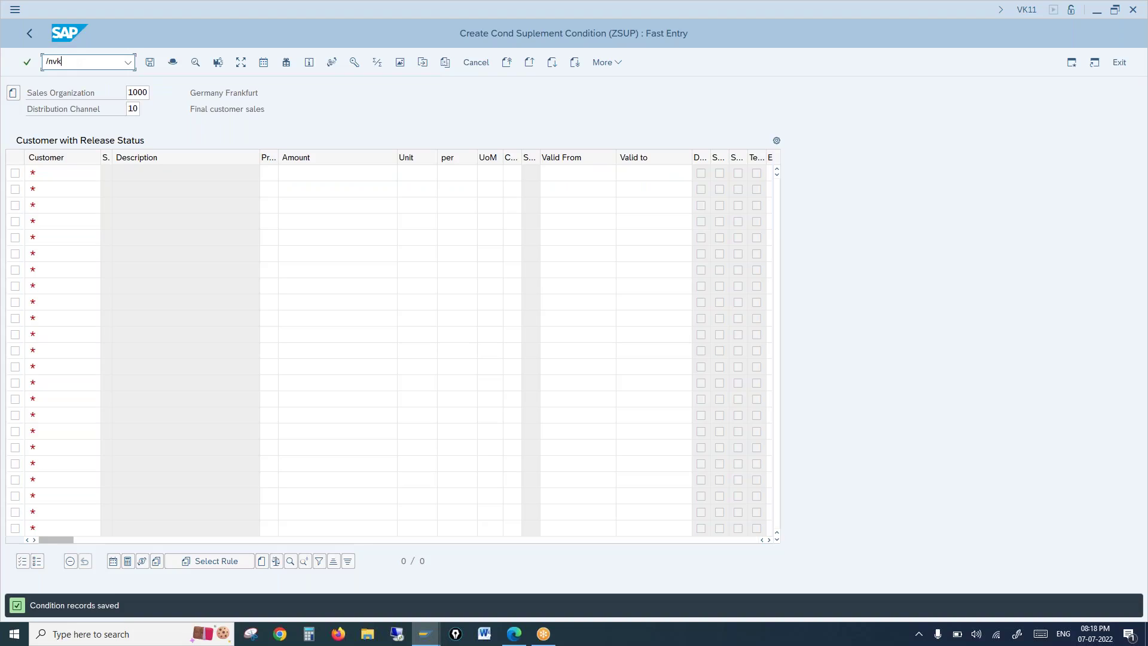
key("Return")
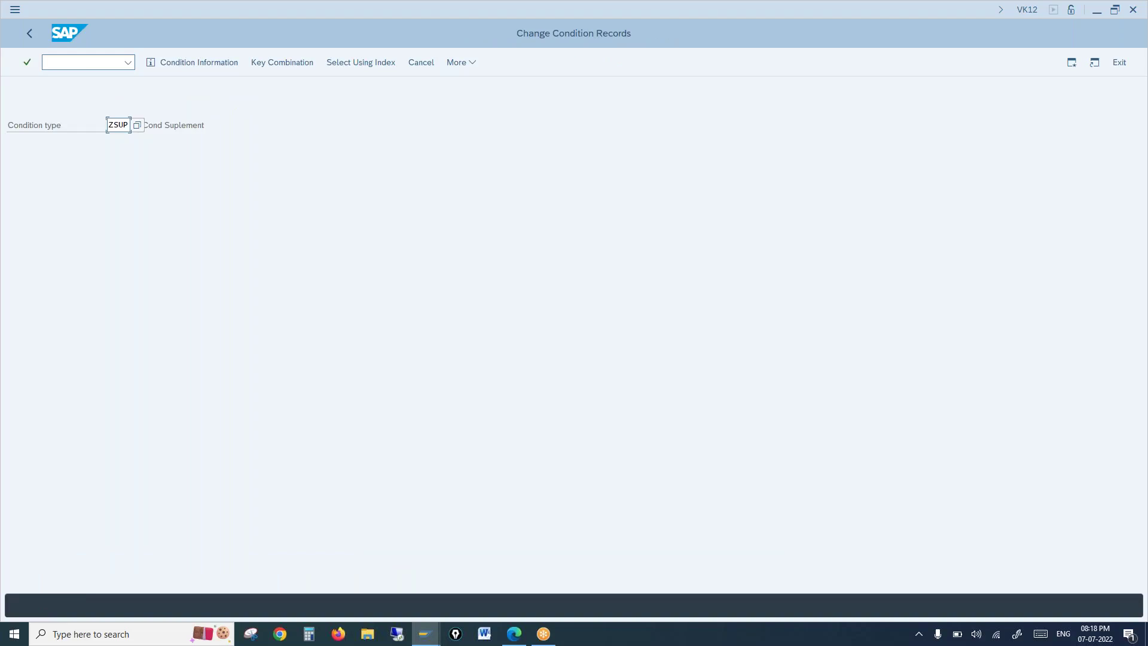
key("Return")
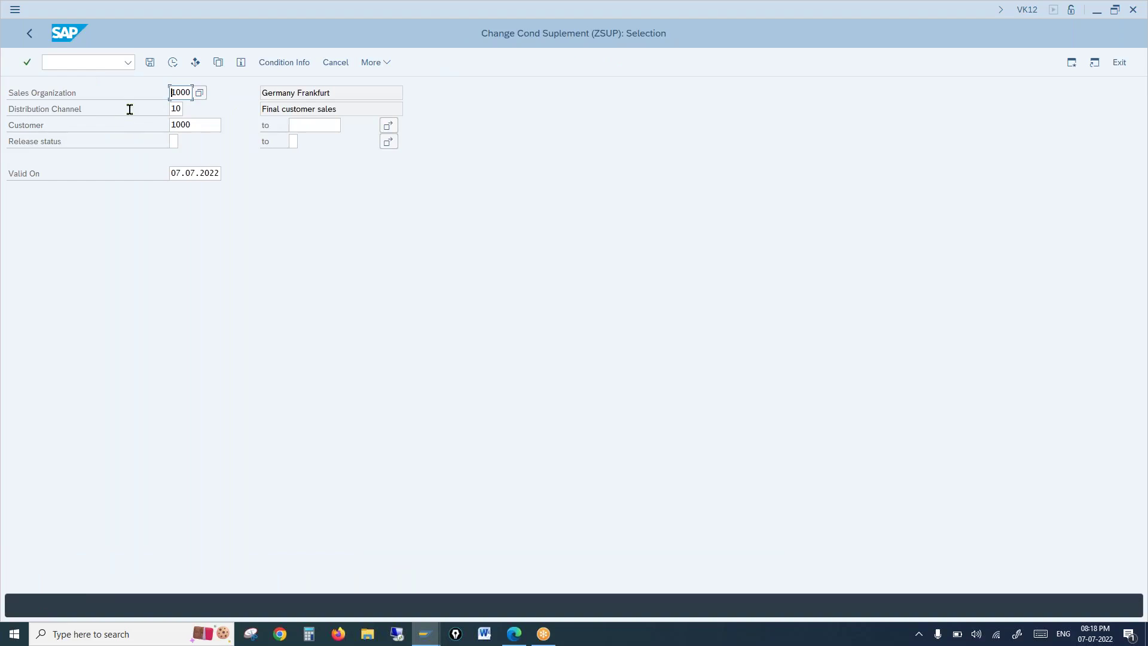
left_click(173, 62)
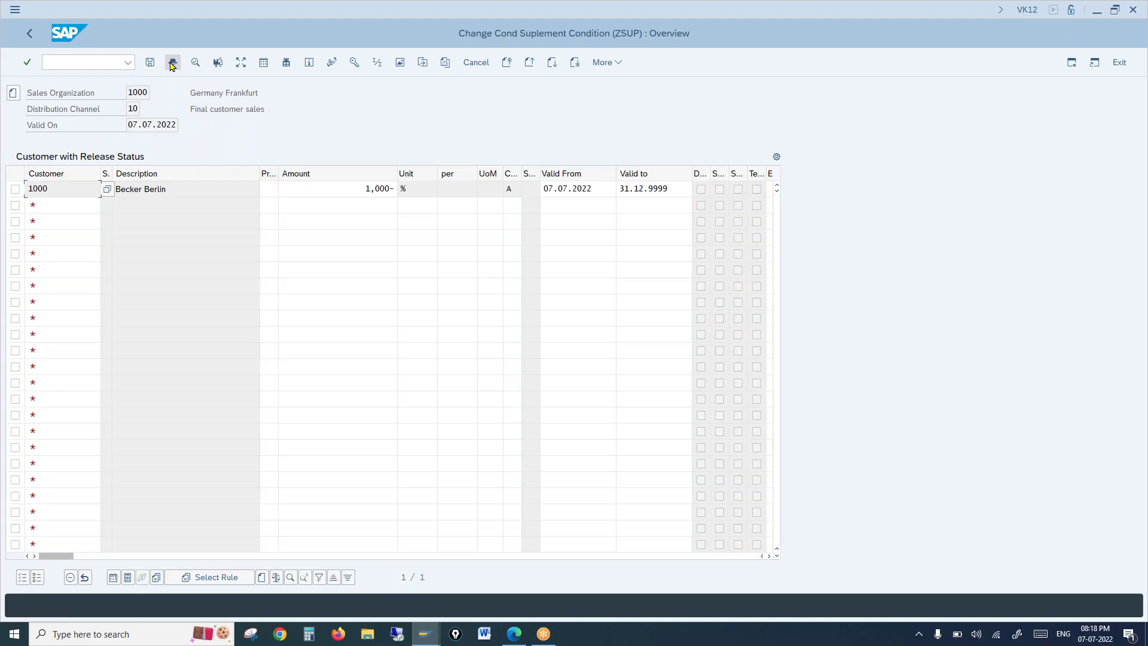
left_click(15, 189)
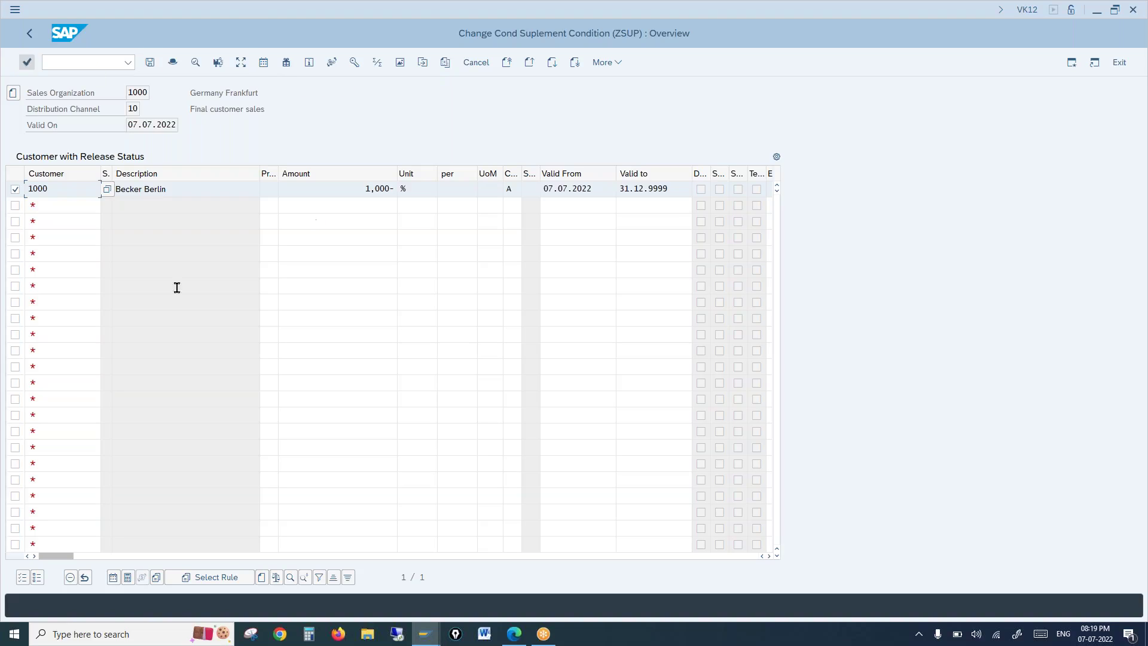
Step: Restart transaction VK12 and enter A001 as the condition type whose records are changed
left_click(76, 61)
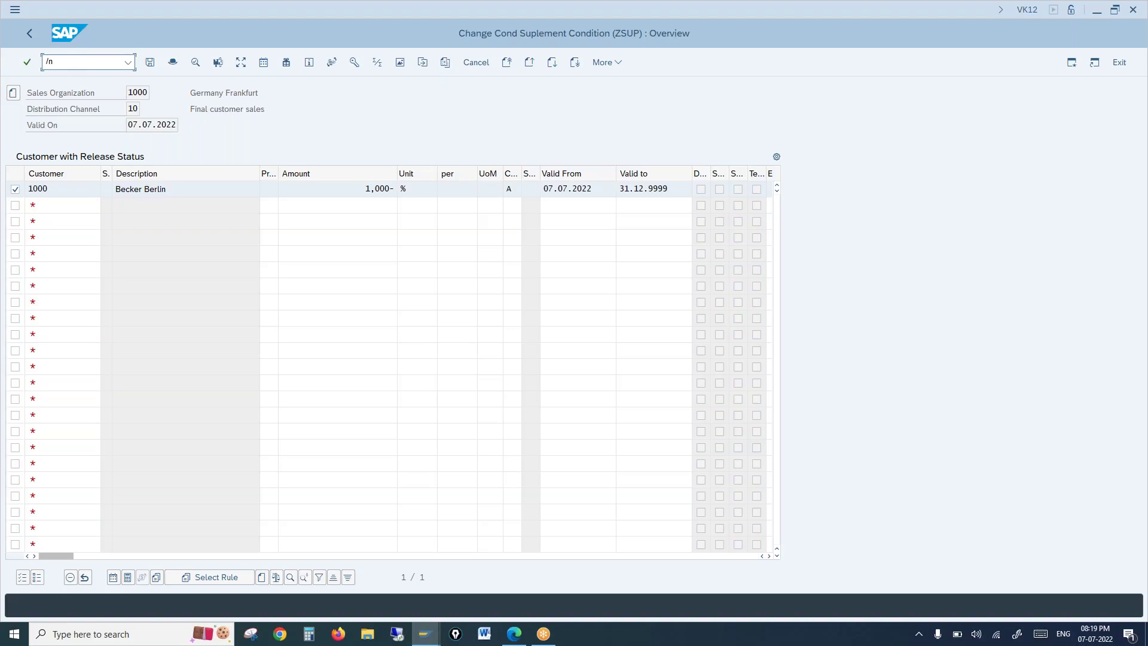
type("/nvk121")
key("Return")
type("vk12")
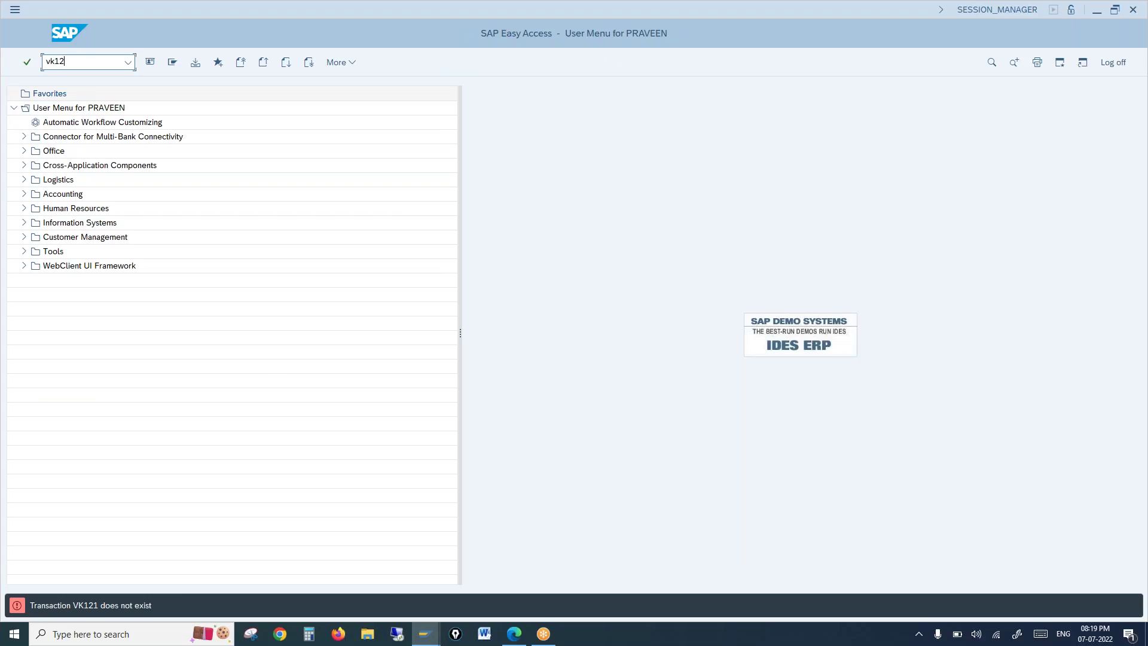
key("Return")
type("a001")
key("Return")
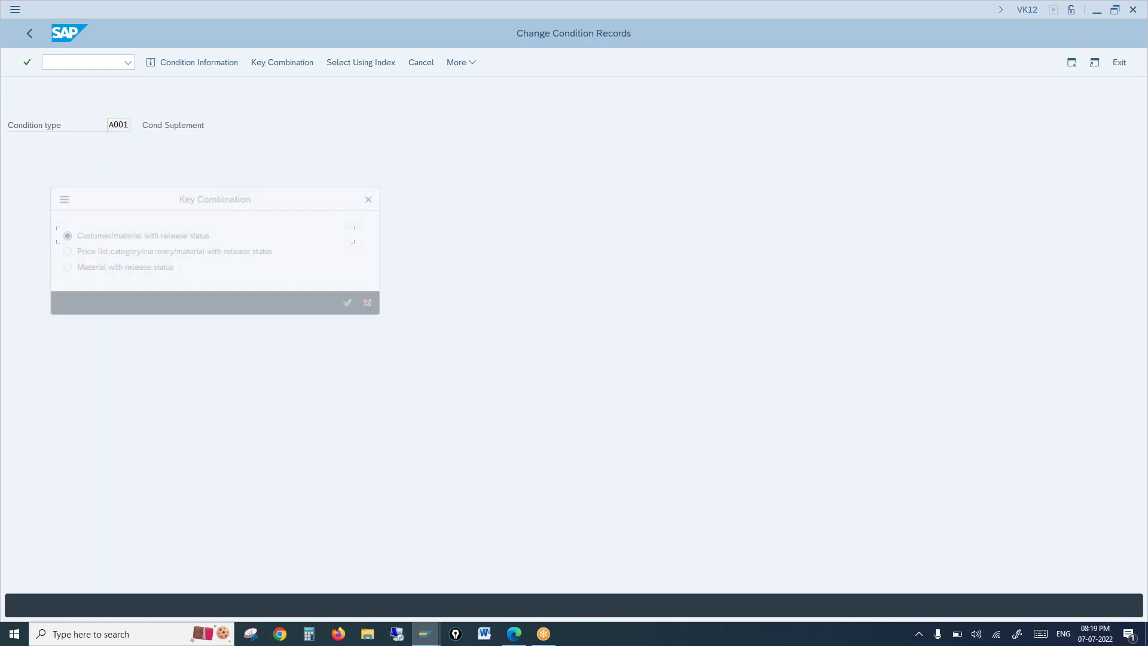
Step: Choose the key combination Material with release status and list the A001 record for material 100-100
key("Down")
key("Down")
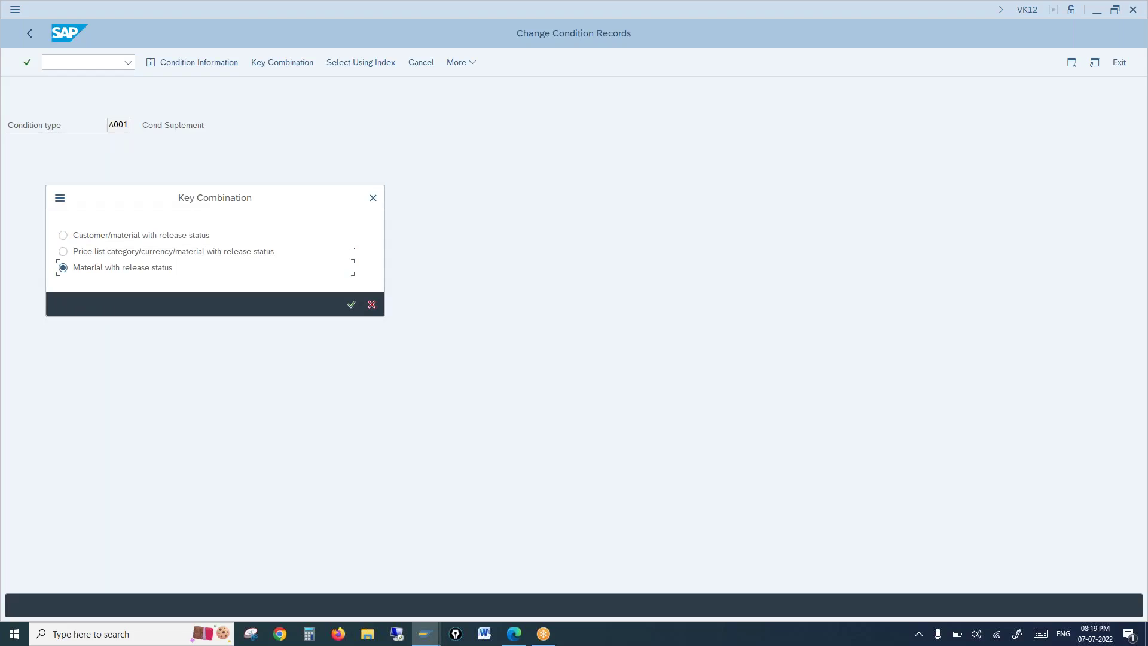
key("Return")
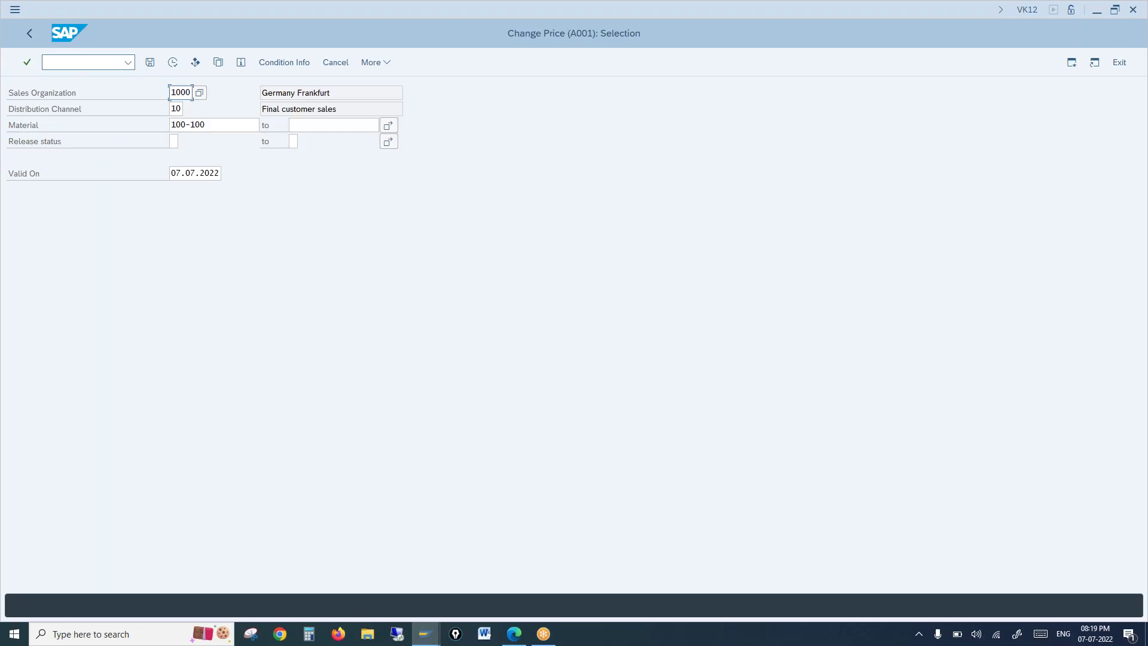
left_click(173, 63)
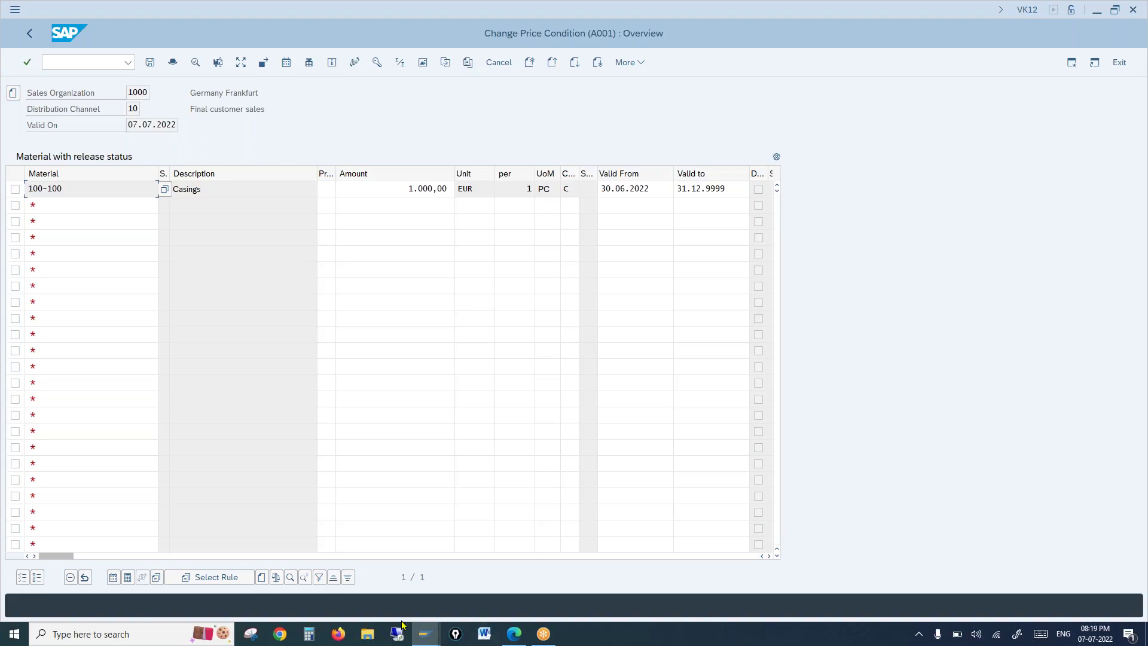
Step: Check the pricing procedure assigned in the A001 condition type details in the other session, and return to the A001 record overview
mouse_move(418, 637)
left_click(374, 584)
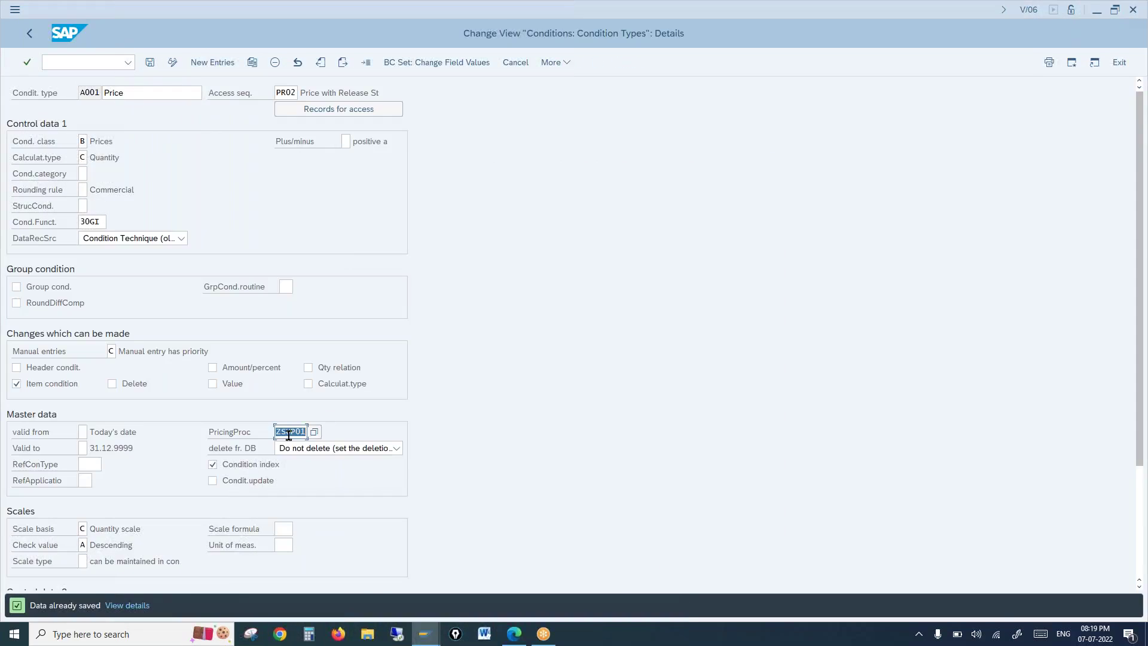
left_click_drag(274, 431, 299, 433)
mouse_move(443, 620)
left_click(602, 579)
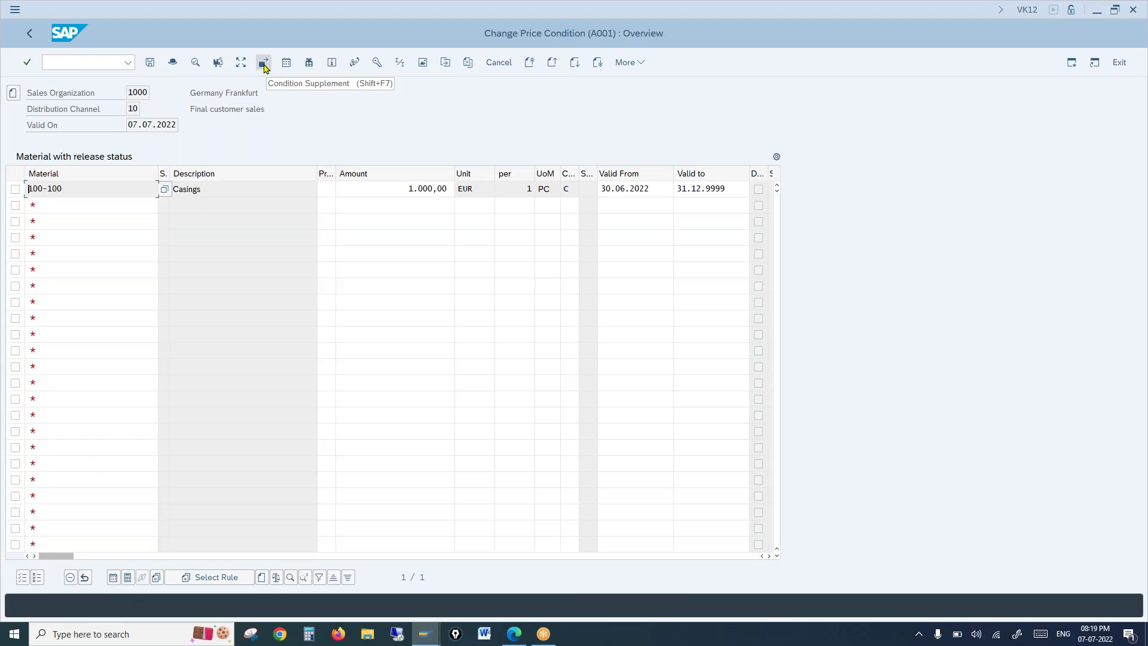
Step: Open the condition supplements of the A001 price record for material 100-100 and review its price line
left_click(16, 189)
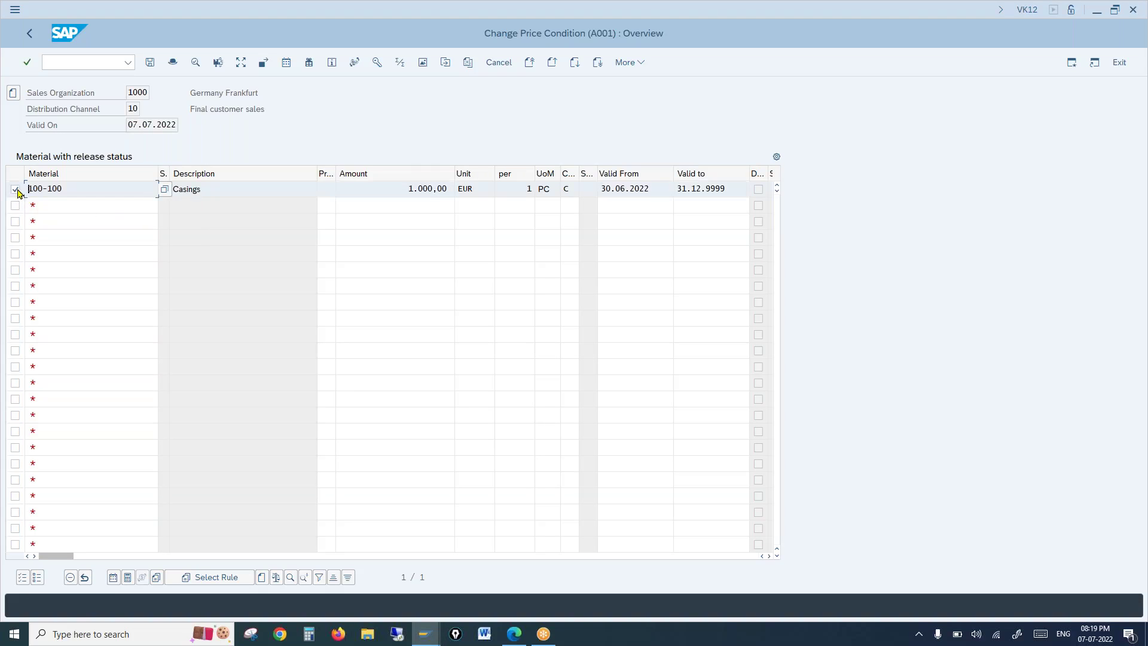
left_click(263, 62)
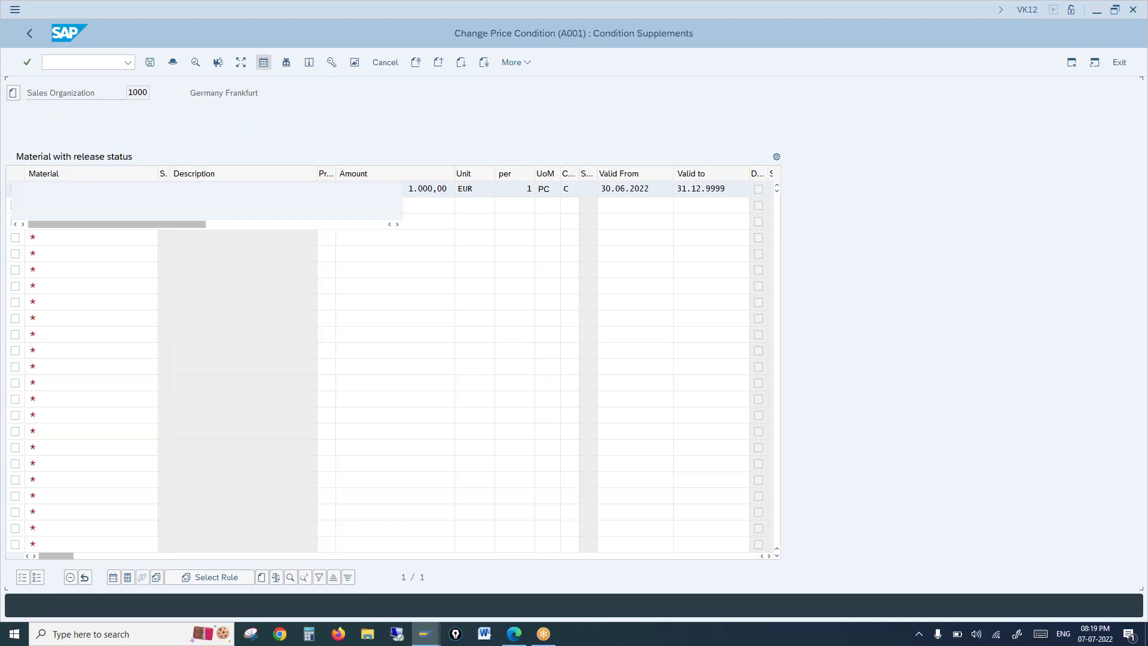
left_click(33, 335)
left_click(225, 335)
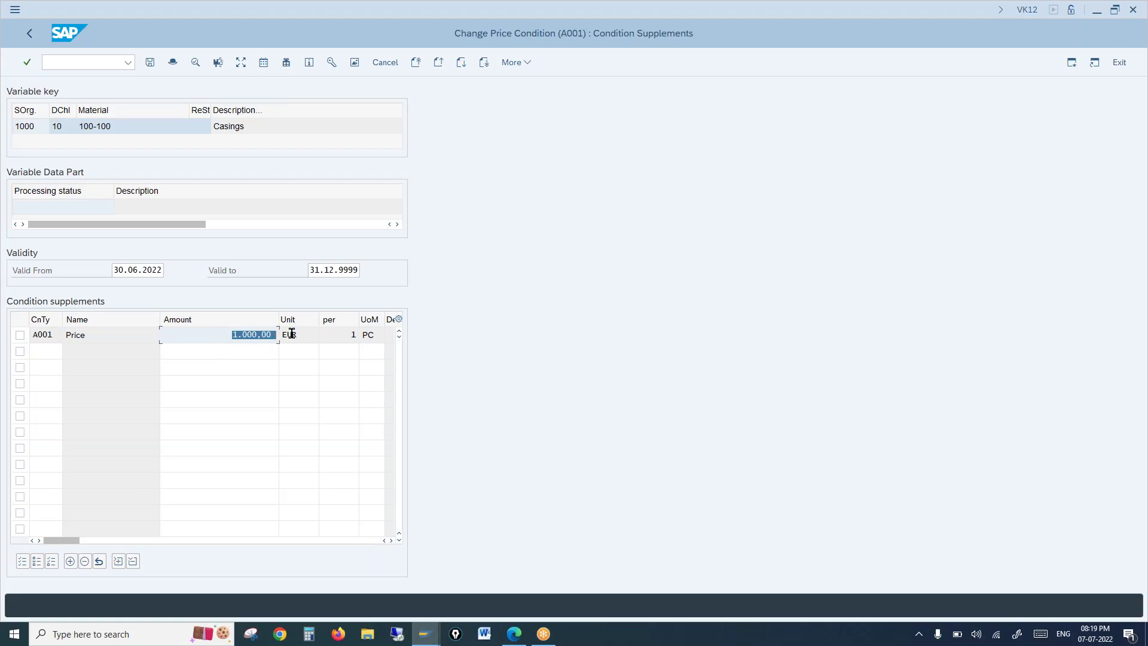
left_click_drag(209, 335, 274, 333)
Step: Add condition type ZSUP with an amount of 1 percent as a supplement below the A001 price
left_click(50, 351)
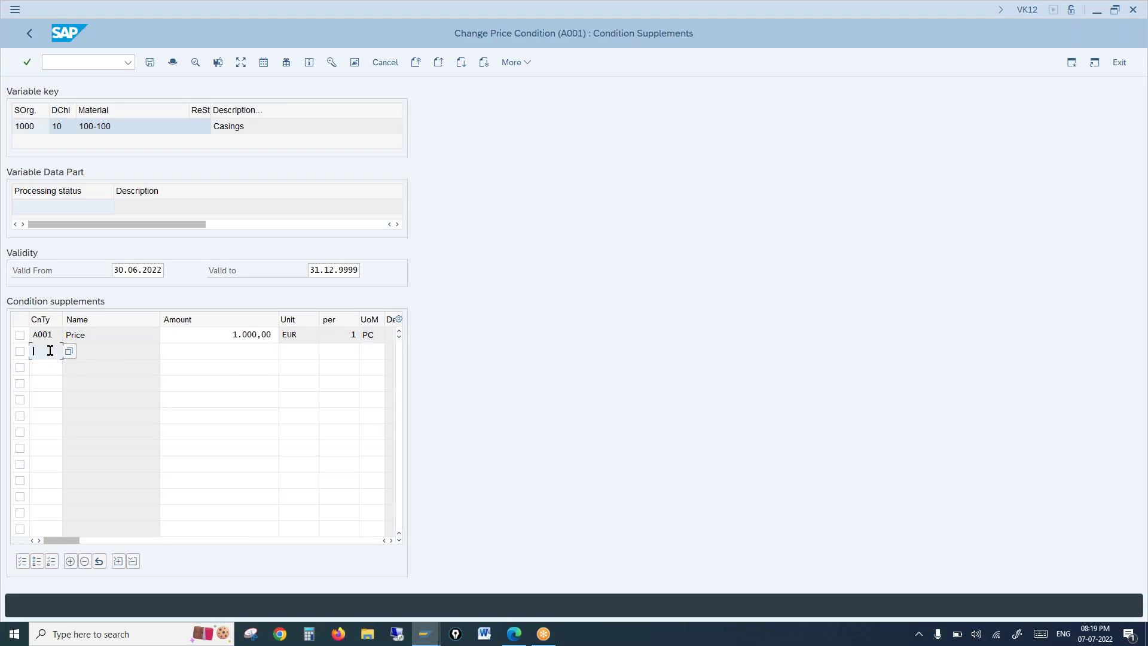
type("zsup")
left_click(262, 354)
type("1")
key("Return")
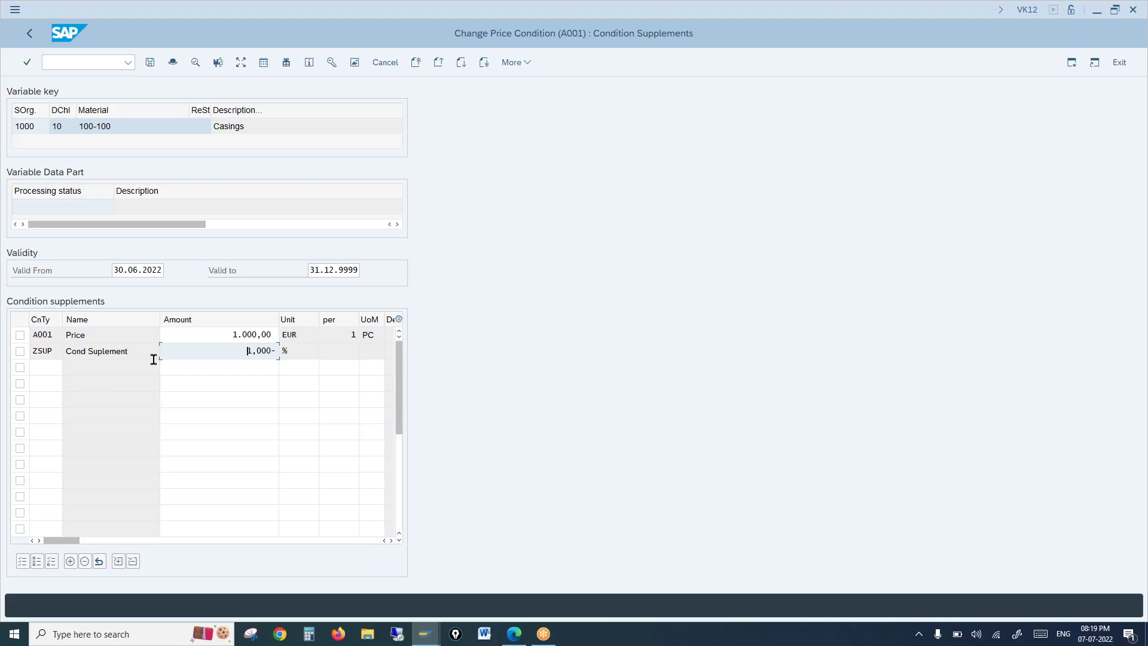
Step: Compare the A001 and ZSUP lines of the condition supplements and save the price record
left_click_drag(33, 350, 53, 351)
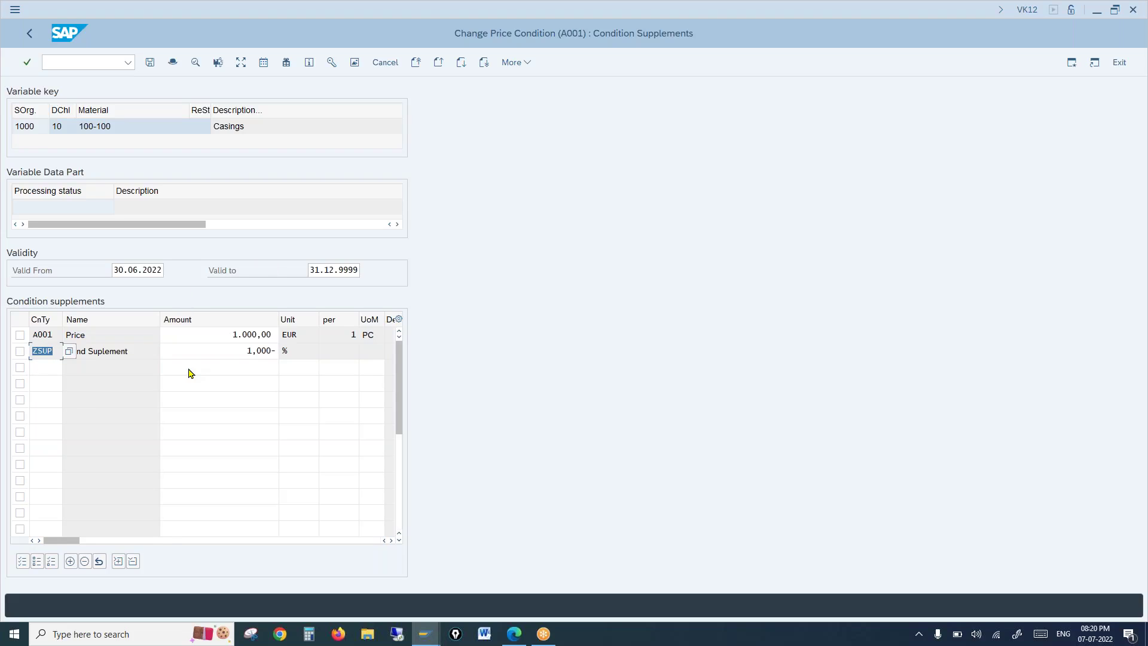
left_click(214, 338)
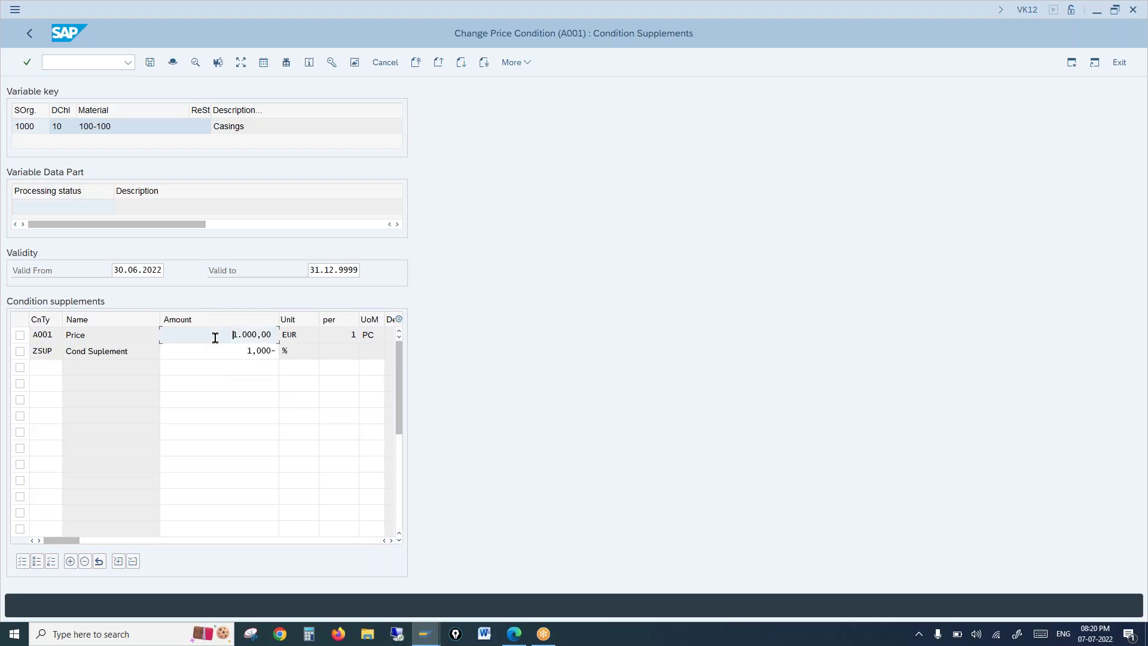
left_click(38, 336)
left_click_drag(224, 335, 277, 351)
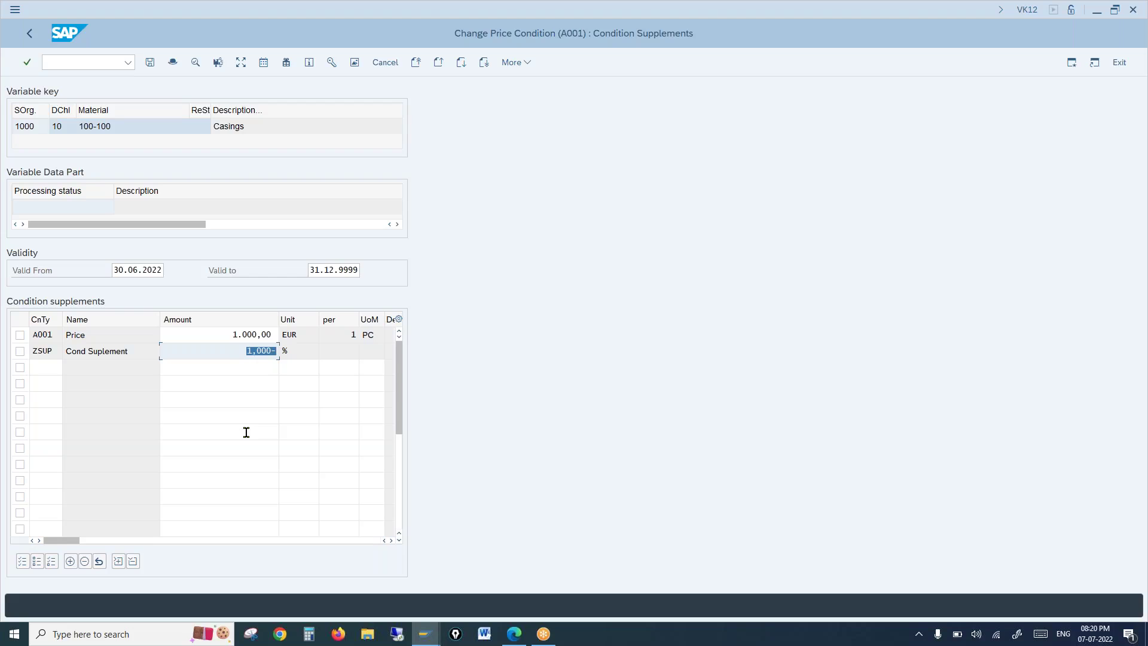
left_click(150, 62)
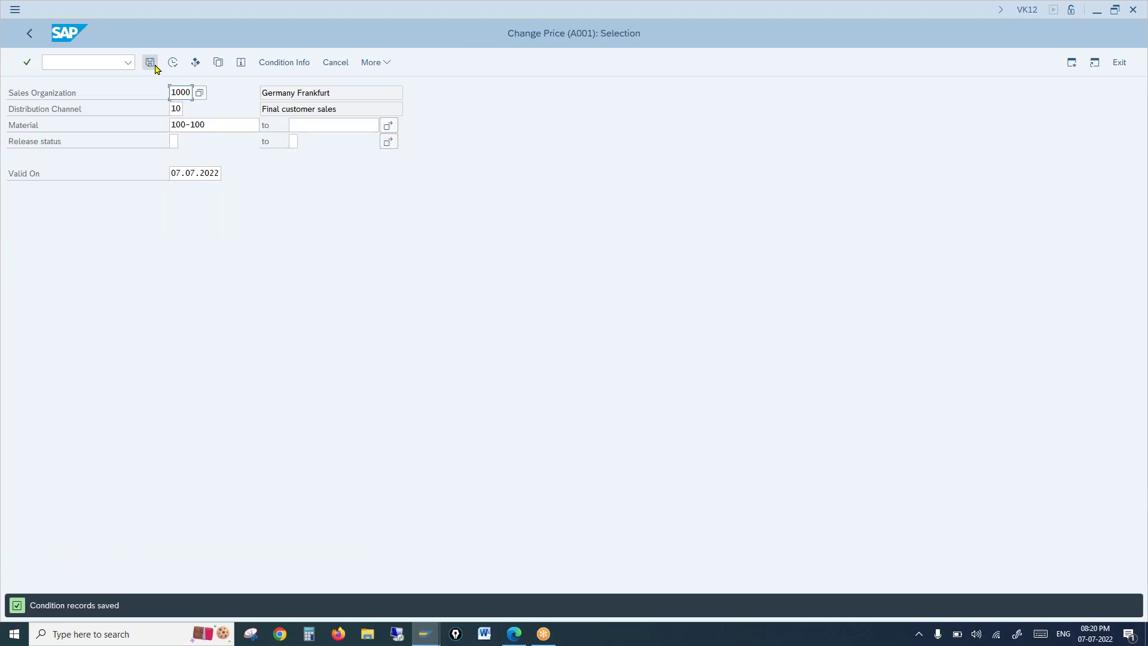
Step: Start transaction VA01 for order type OR with sales organization 1000, distribution channel 10 and division 00
left_click(88, 62)
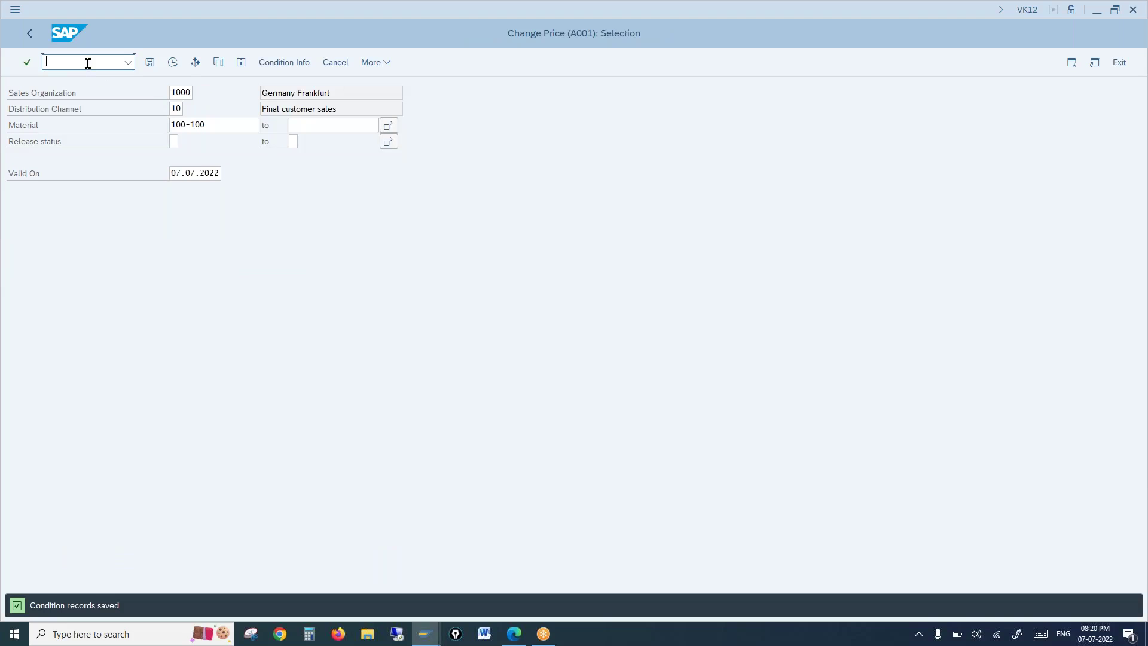
type("/nva01")
key("Return")
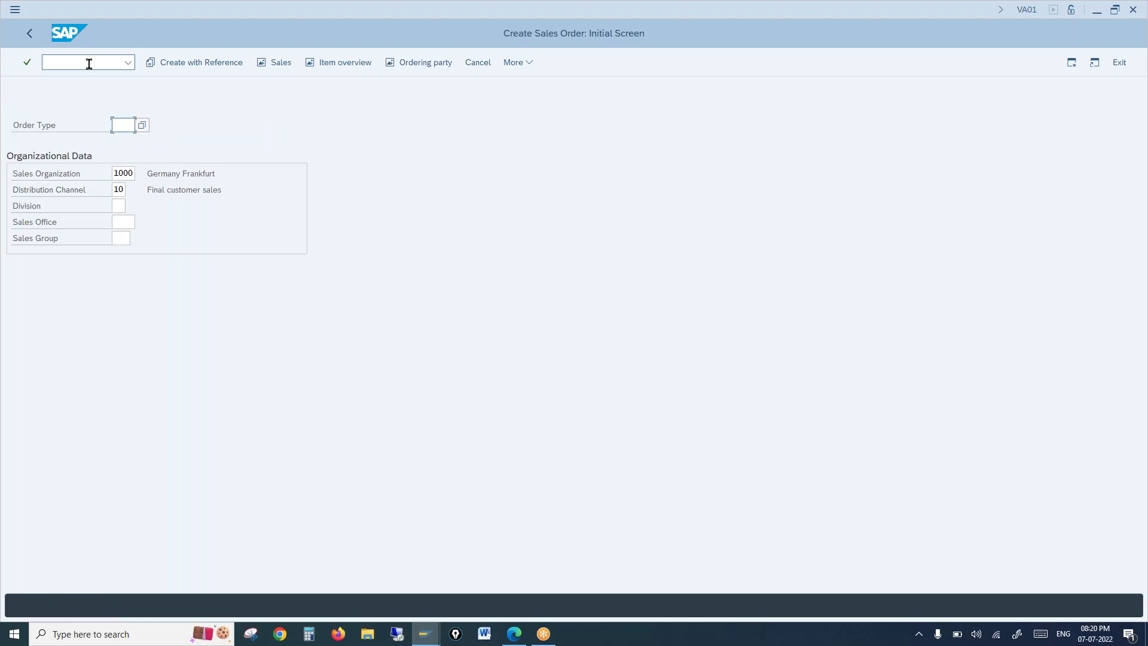
type("or")
key("Tab")
key("Tab")
key("Tab")
type("00")
key("Return")
Step: Enter the customer number as both sold-to party and ship-to party of the standard order
type("1000")
key("Tab")
type("1")
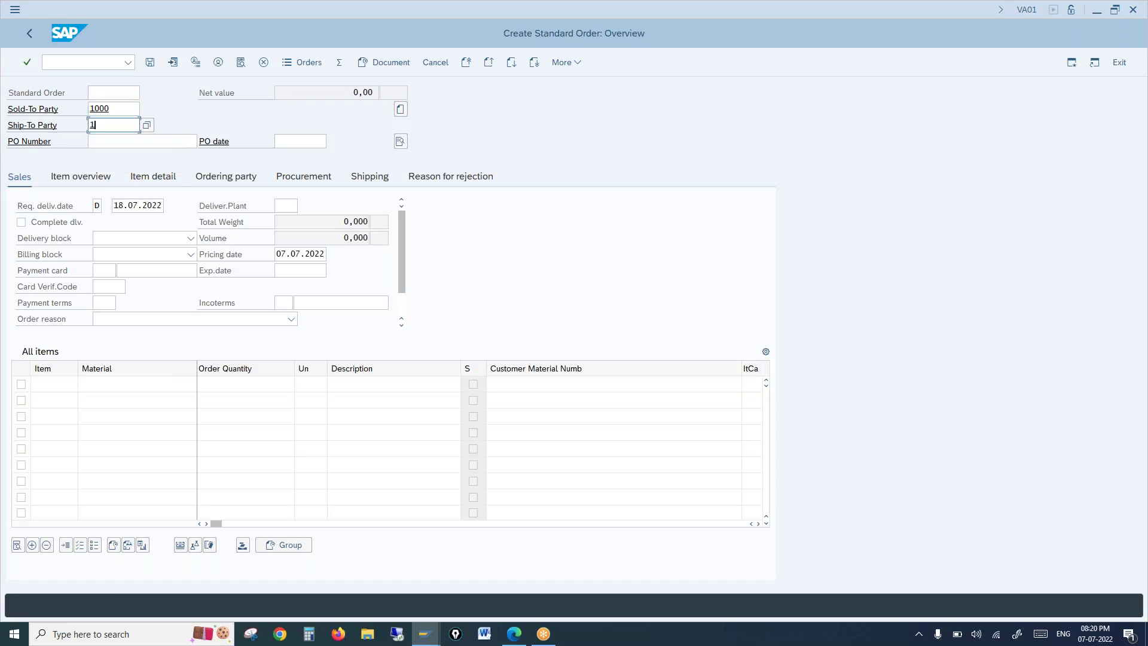
type("000")
Step: Enter material 100-100 with an order quantity of 1 as the first item of the order
left_click(118, 383)
type("1")
left_click(117, 403)
left_click(232, 388)
type("1")
key("Return")
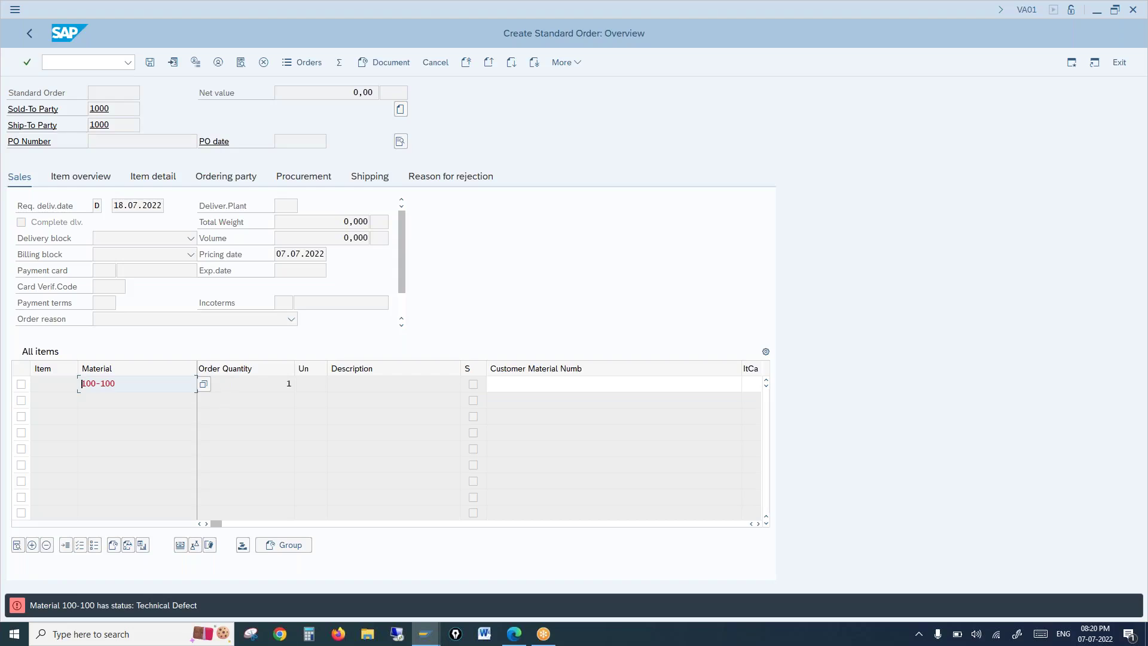
Step: Open material 100-100 in transaction MM02 for plant 1000, sales organization 1000 and distribution channel 10
left_click(79, 61)
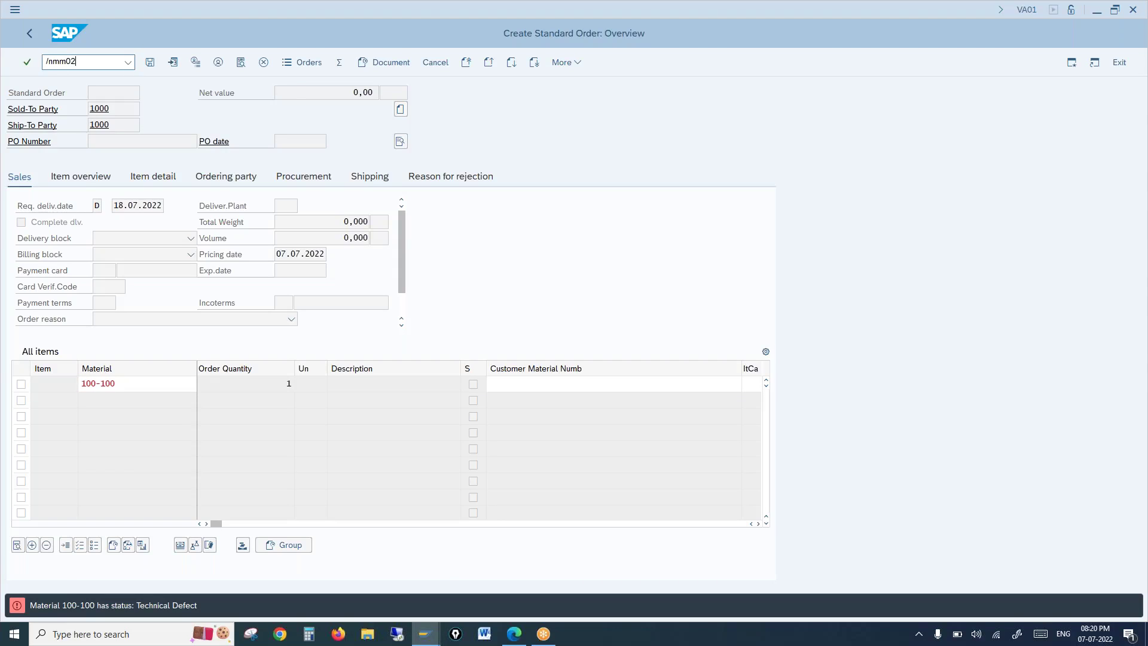
type("/nmm02")
key("Return")
key("Return")
left_click(215, 233)
key("Return")
type("1000")
key("Tab")
type("1000")
key("Tab")
type("10")
key("Return")
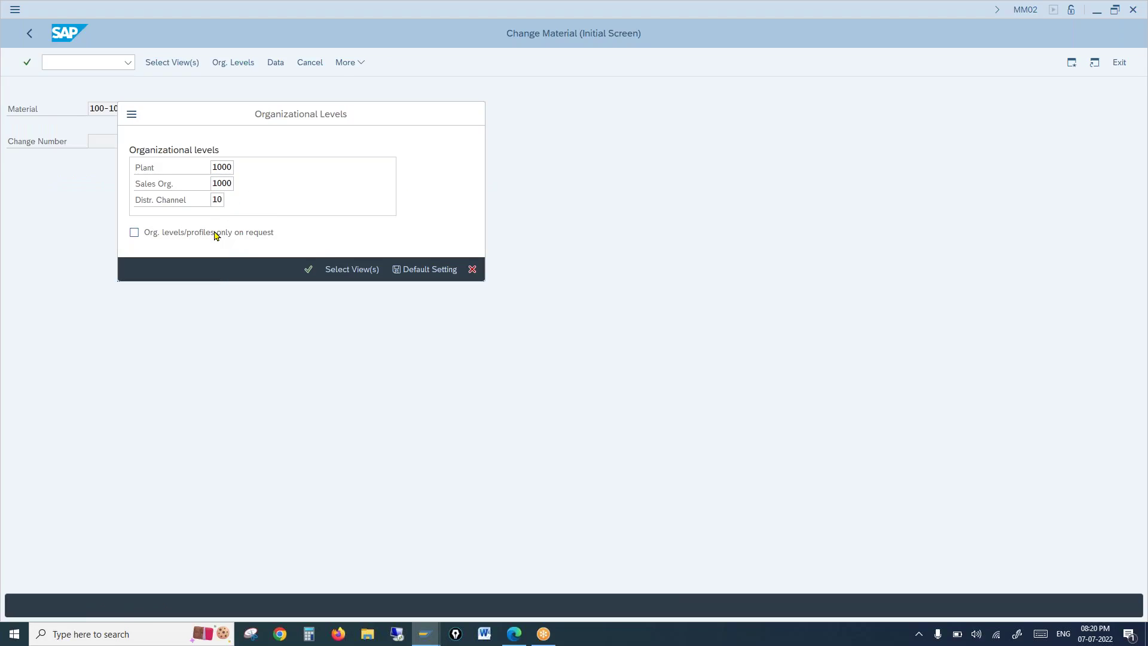
Step: Clear the cross-distribution-chain status and its valid-from date in the sales data of material 100-100, then save the material
double_click(127, 255)
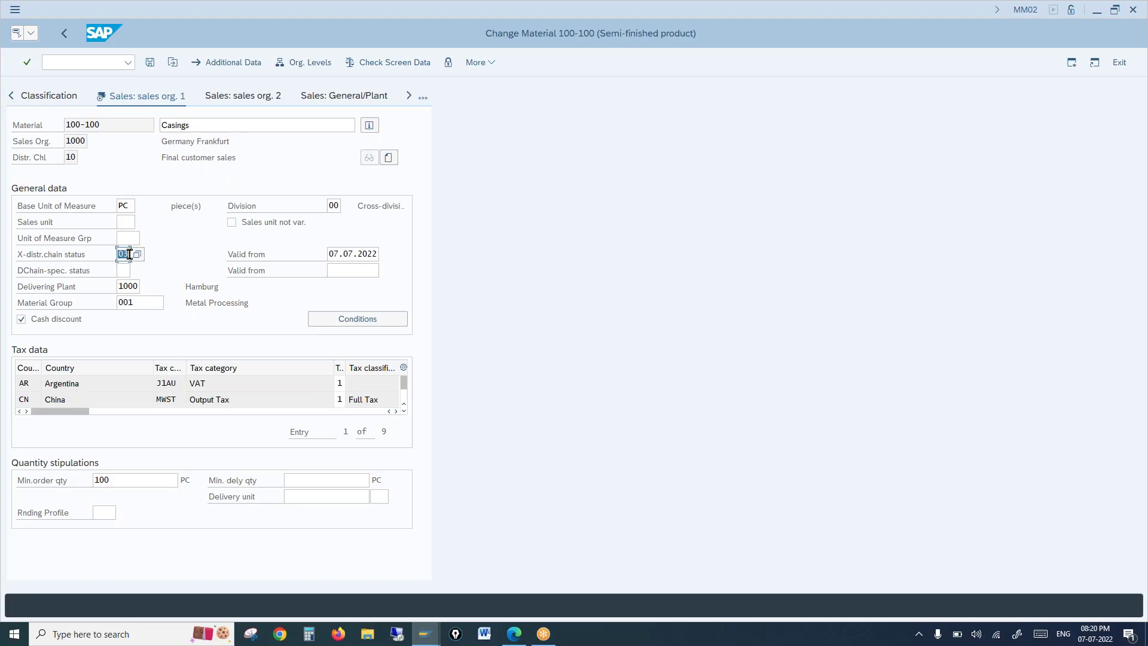
key("BackSpace")
double_click(327, 254)
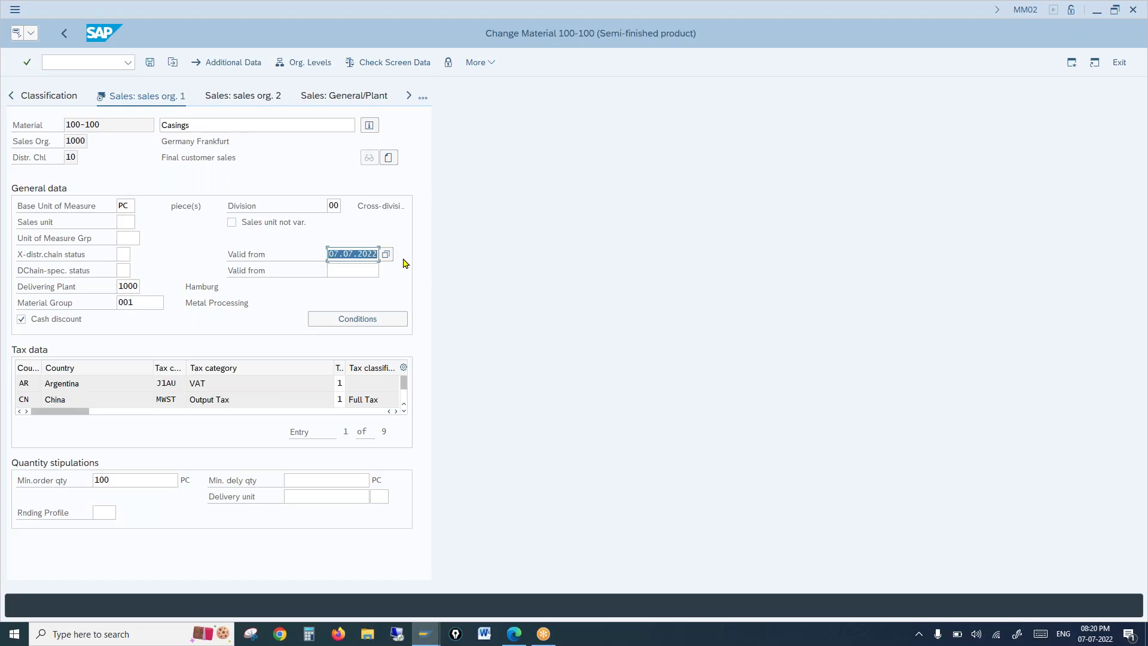
key("BackSpace")
left_click(149, 63)
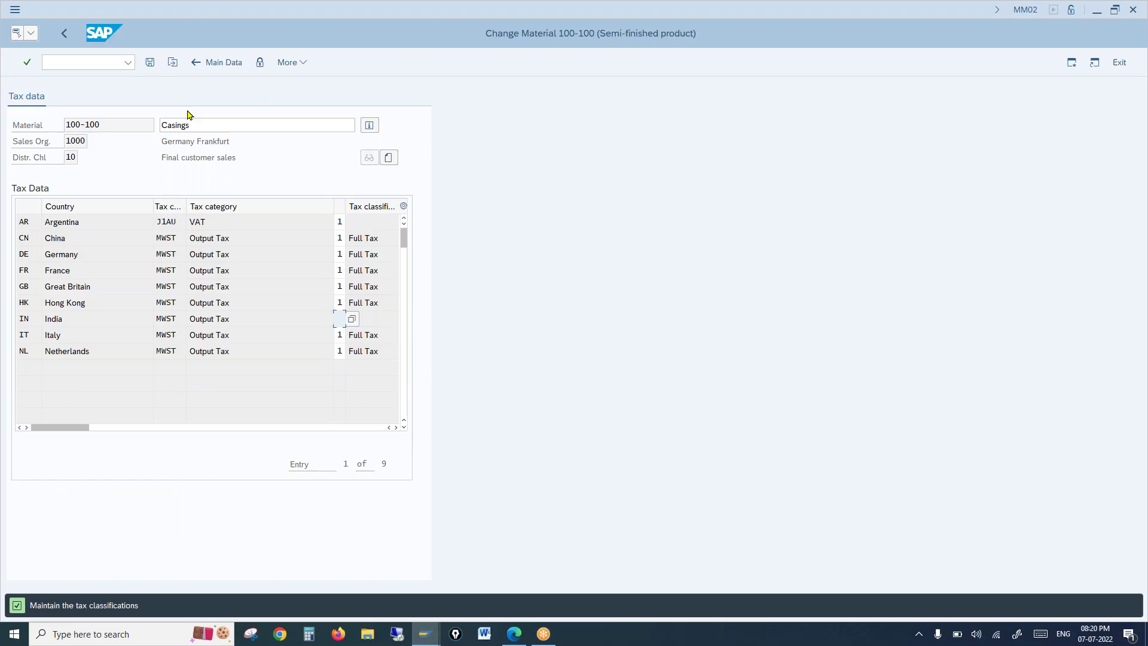
key("Return")
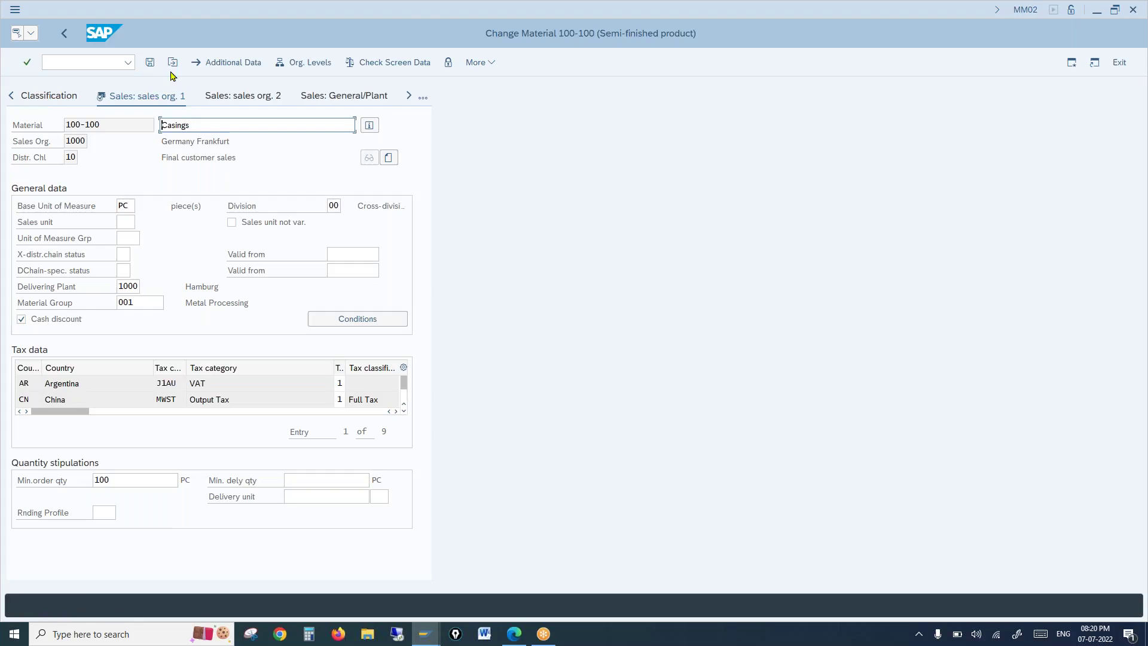
left_click(149, 62)
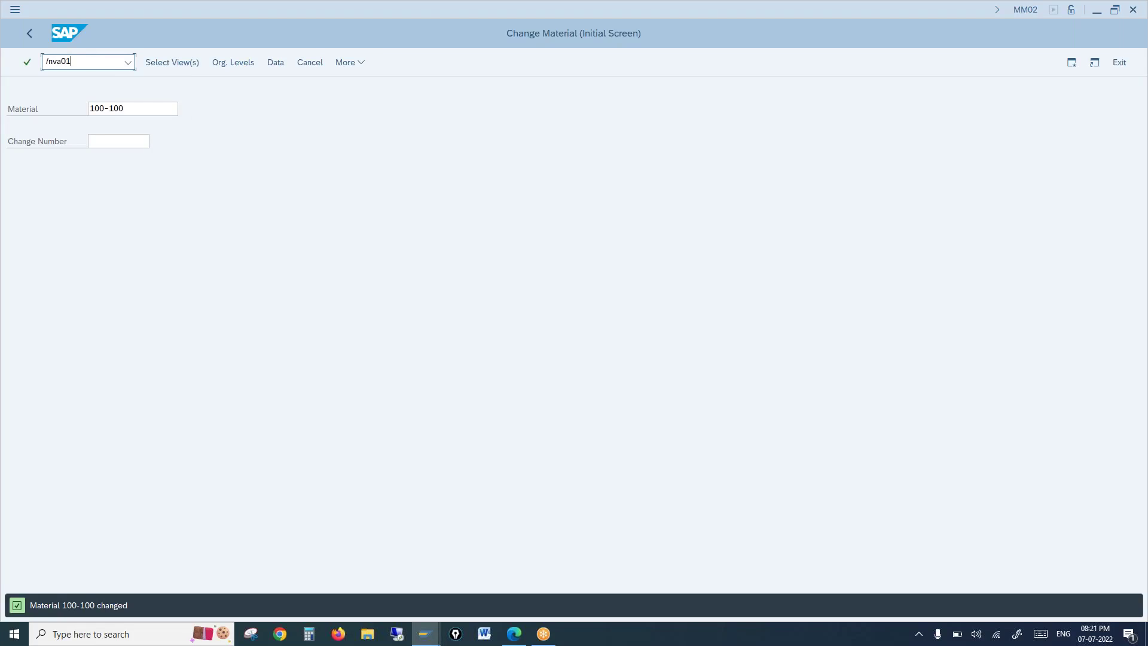
Step: Start a new standard order in VA01 and enter the customer number as sold-to party and ship-to party
key("Return")
key("Return")
type("1000")
key("Tab")
type("1000")
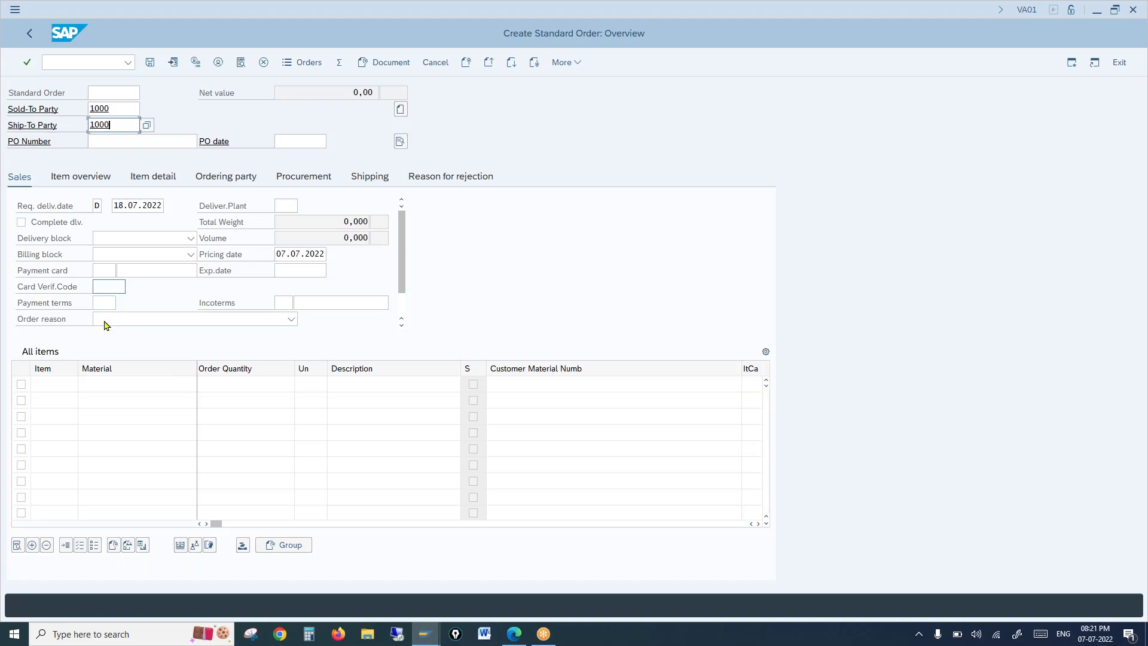
Step: Add material 100-100 with an order quantity of 1 as the first item and accept the minimum quantity warning
left_click(119, 384)
type("1")
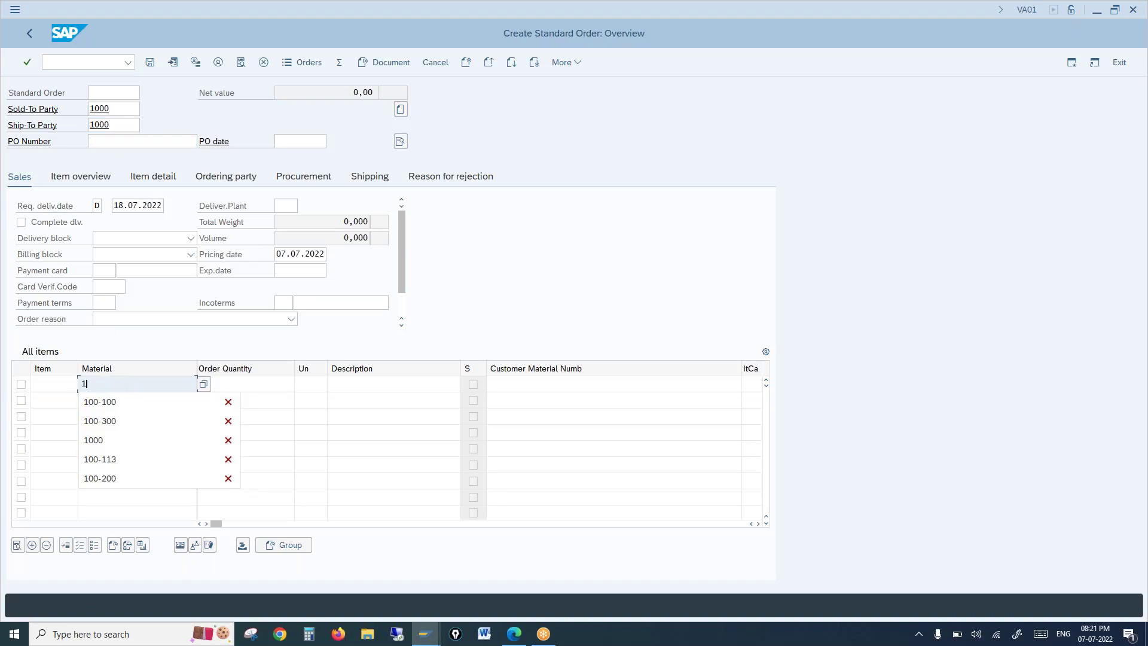
left_click(115, 401)
left_click(233, 384)
type("1")
key("Return")
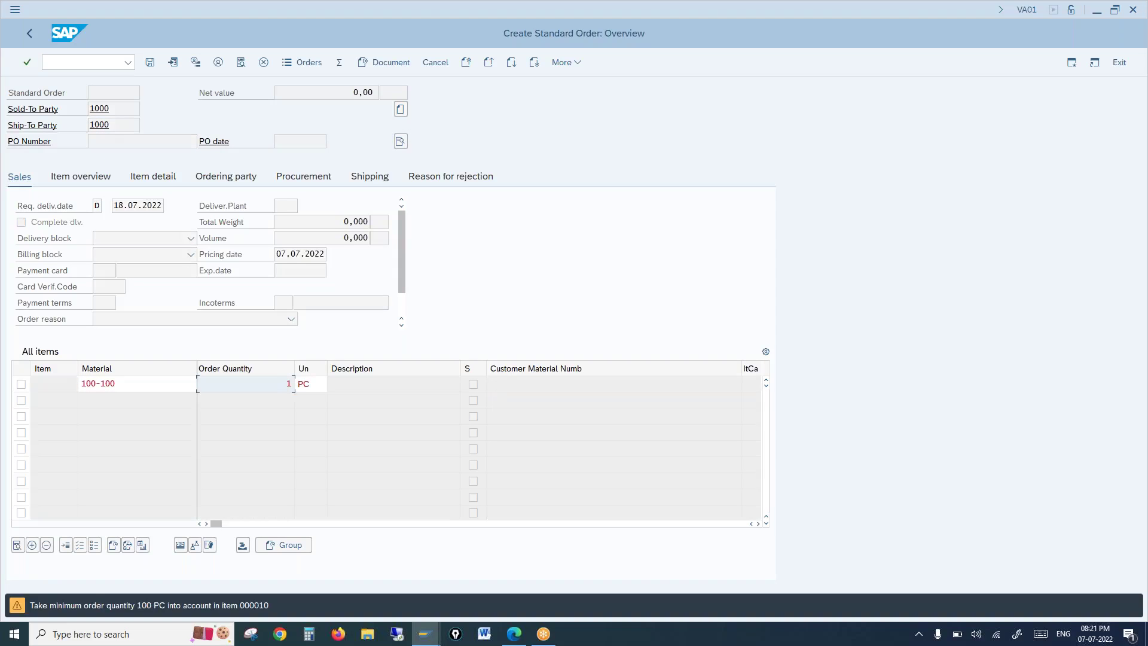
key("Return")
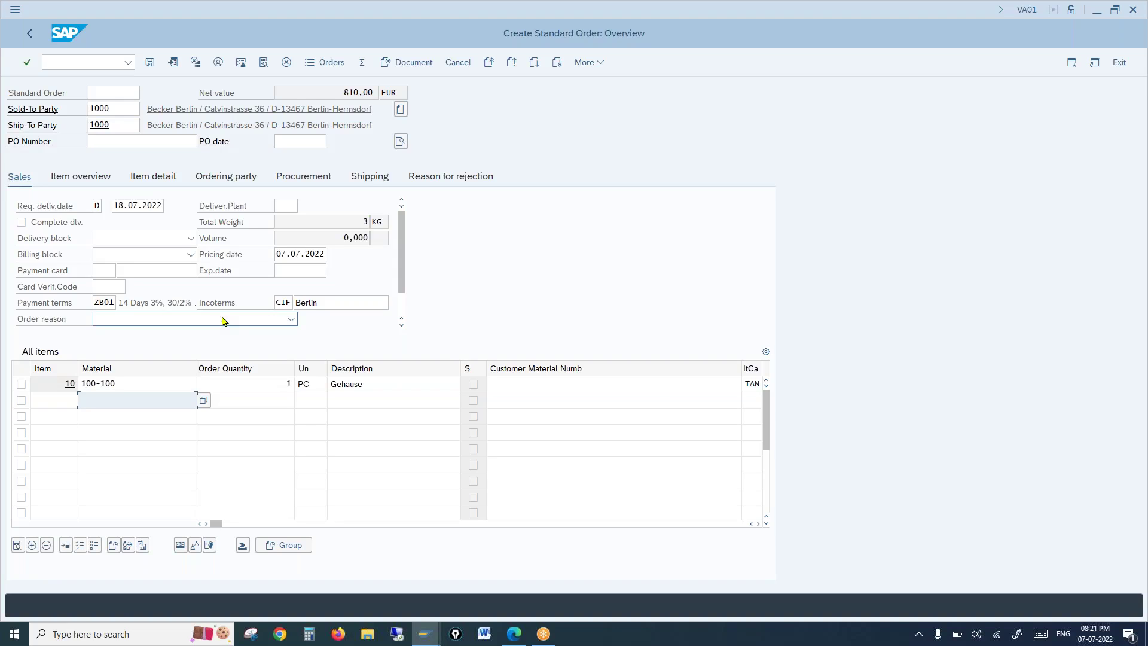
Step: Examine the pricing conditions of item 10, comparing the A001 price amount with the ZSUP supplement amount
double_click(133, 385)
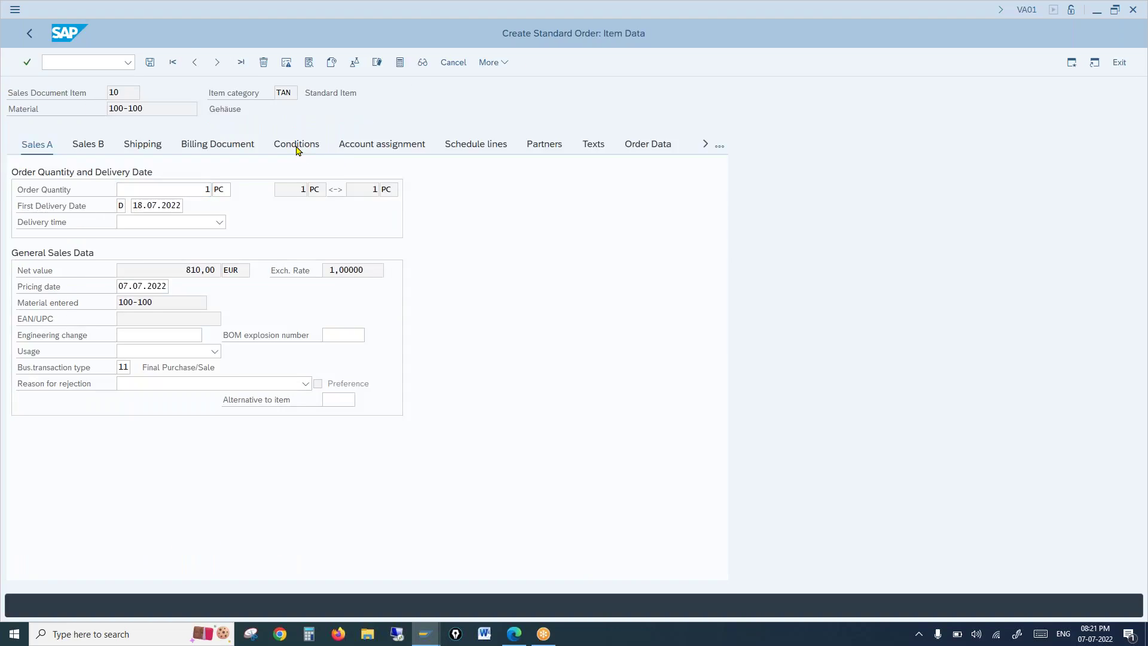
left_click(297, 146)
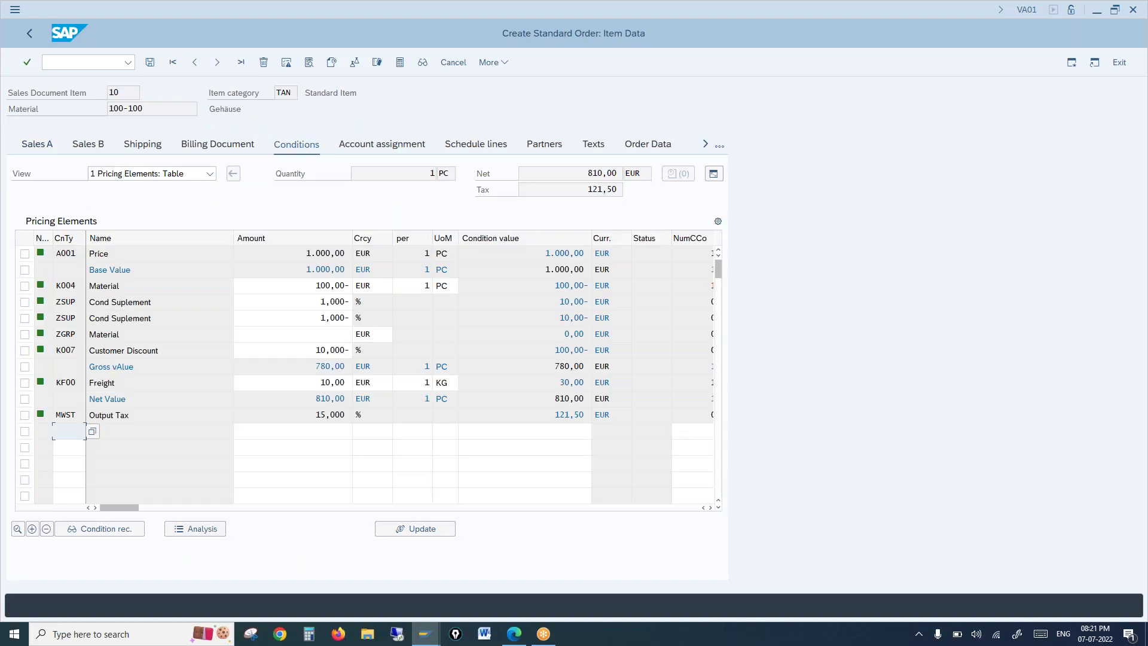
left_click(293, 254)
left_click_drag(307, 255, 337, 253)
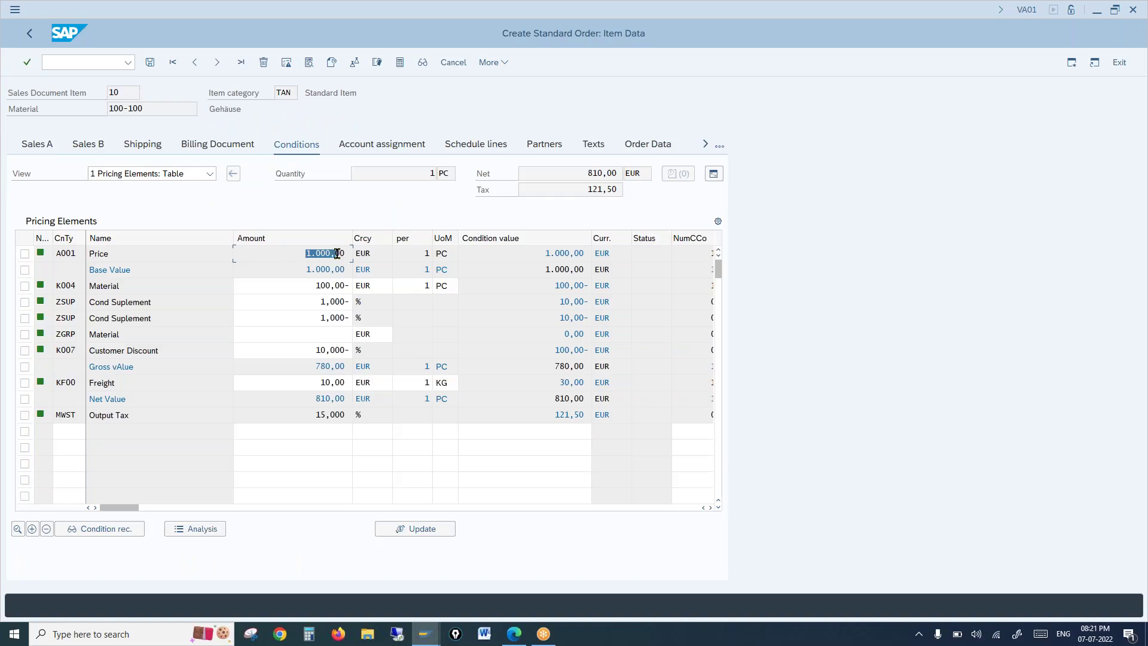
left_click(25, 286)
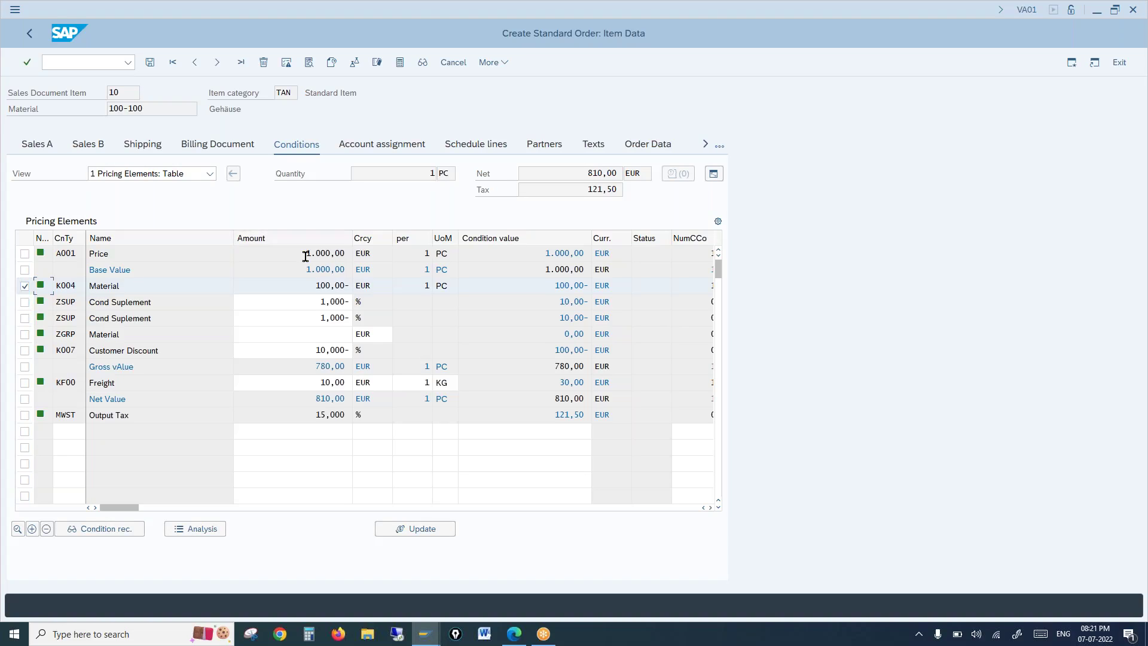
left_click(311, 257)
left_click_drag(306, 255, 343, 254)
left_click(317, 302)
left_click_drag(317, 301, 342, 301)
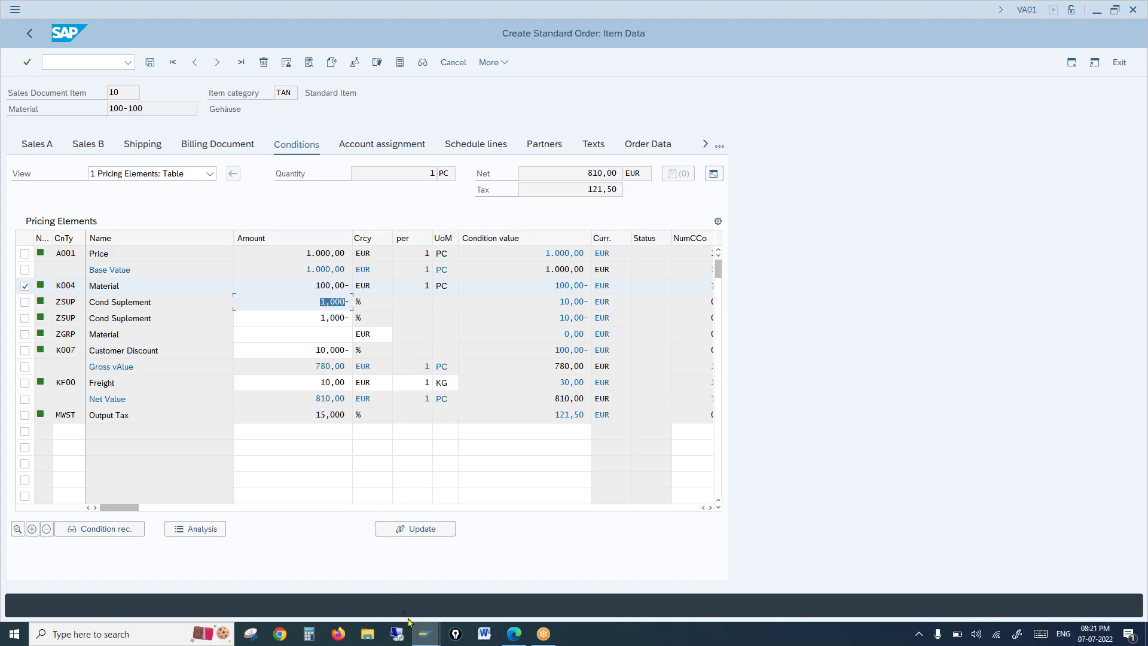
Step: Start transaction VK11 for condition type A001 with the key combination Customer/material with release status
left_click(425, 634)
left_click(560, 592)
left_click(99, 63)
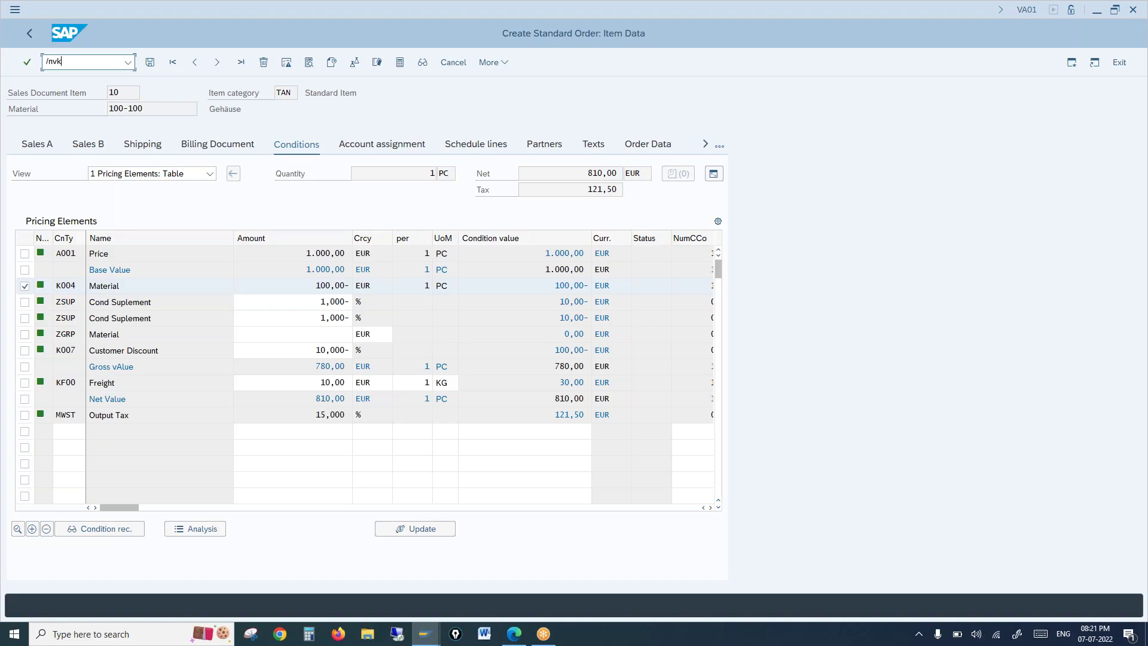
type("/nvk11")
key("Return")
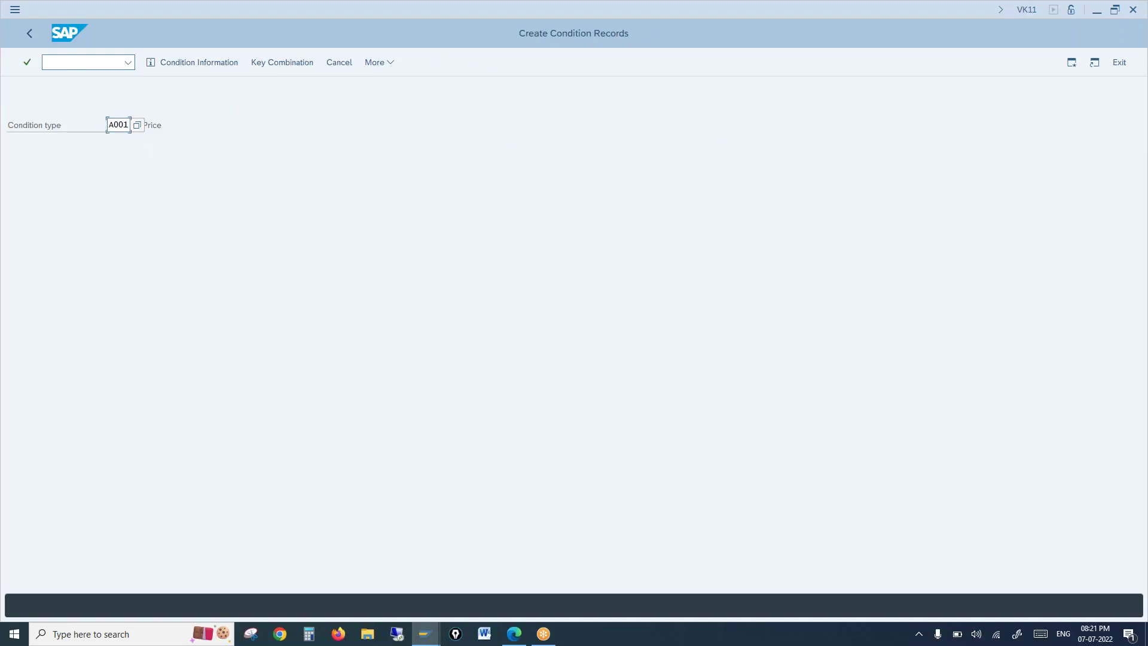
key("Return")
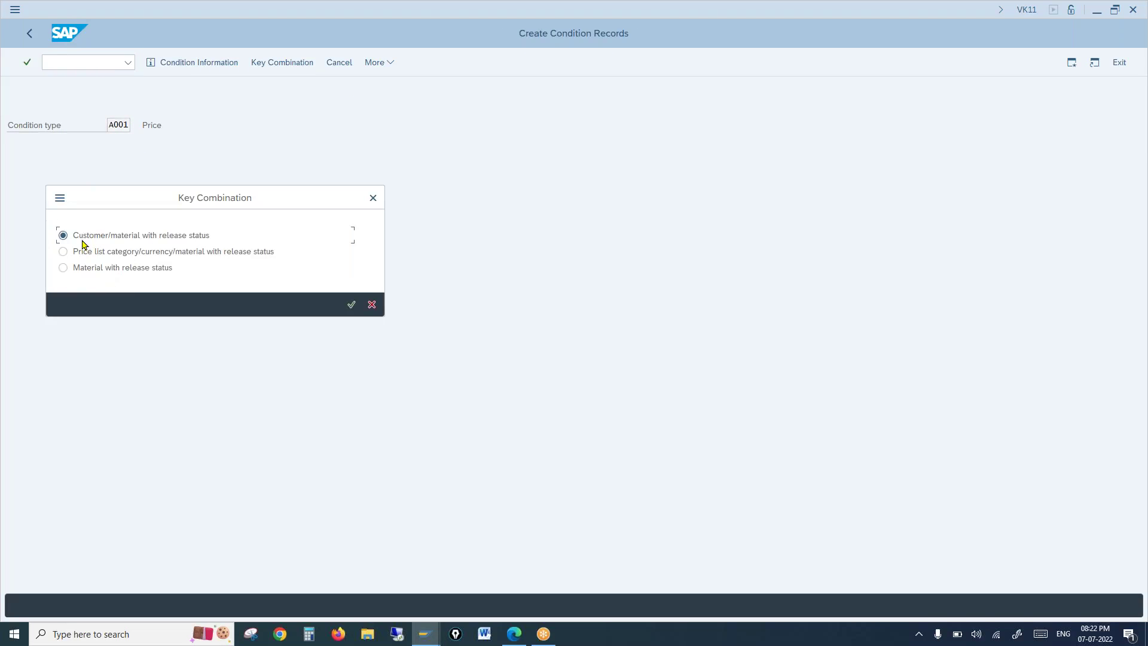
key("Return")
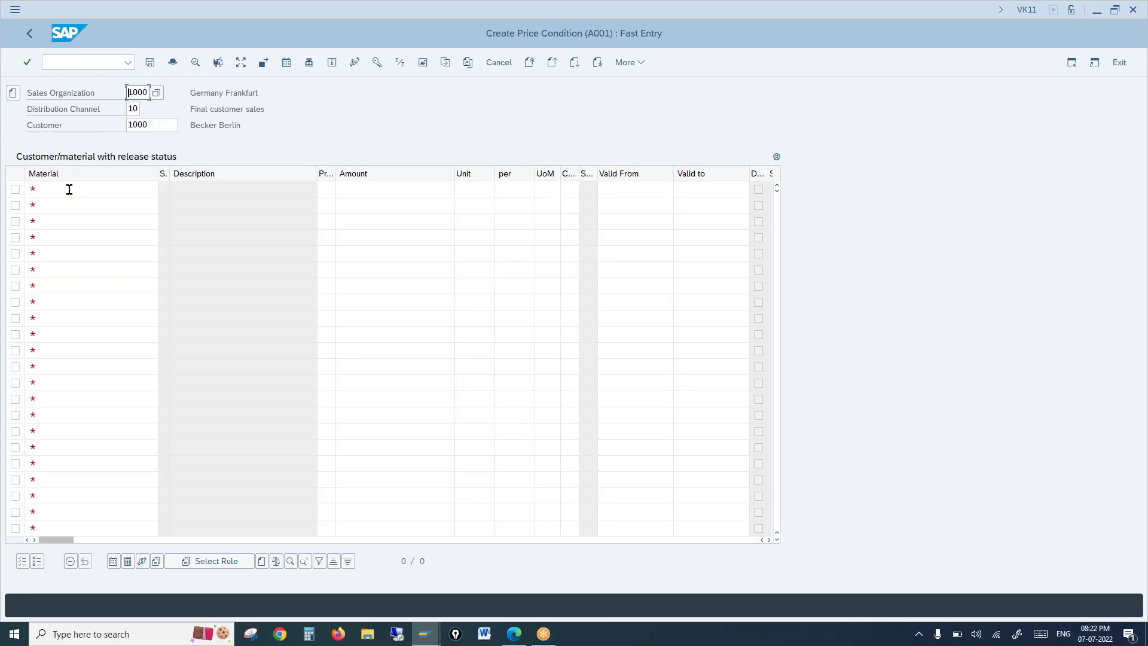
Step: Create an A001 price record of 999 EUR for material 100-100 and save it
left_click(69, 190)
type("1")
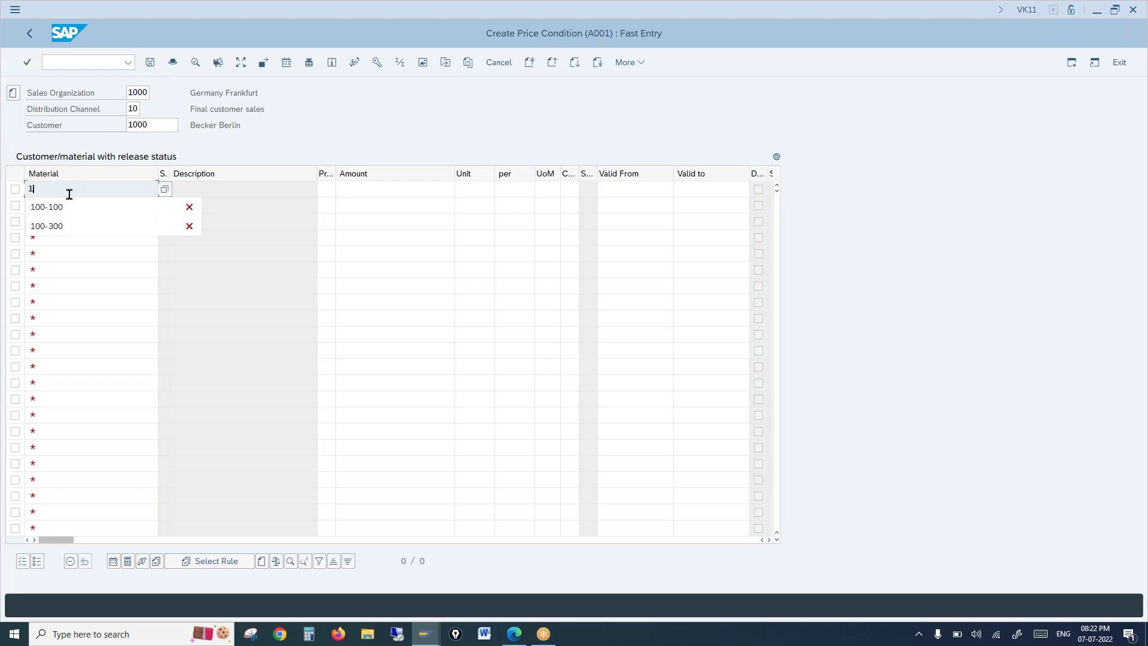
left_click(70, 214)
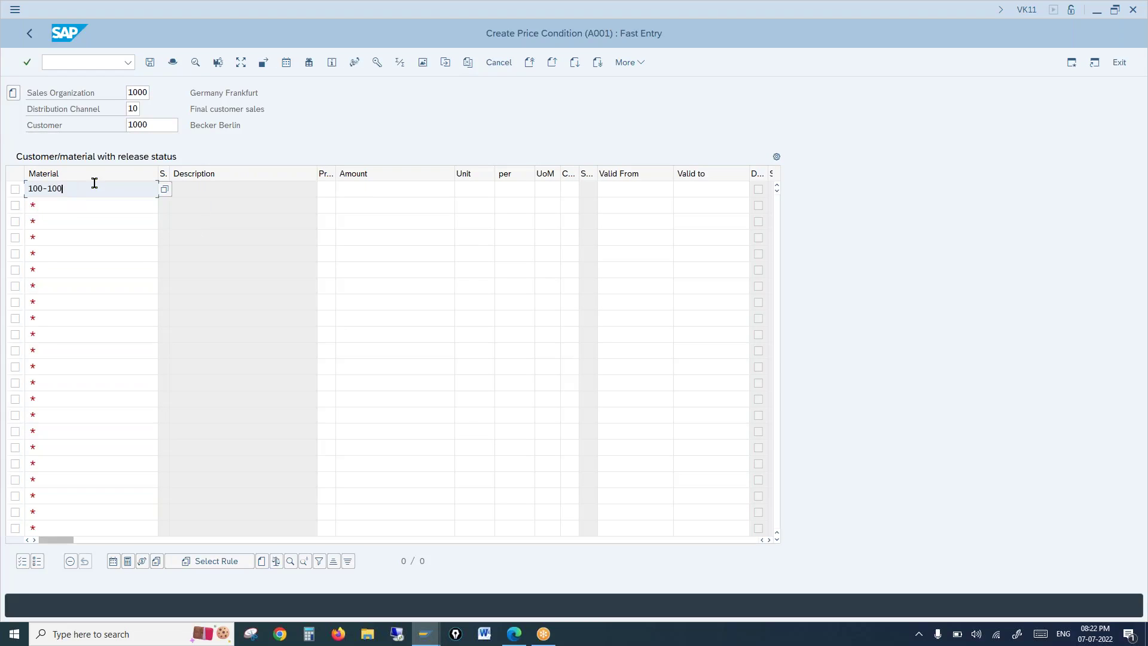
left_click(364, 192)
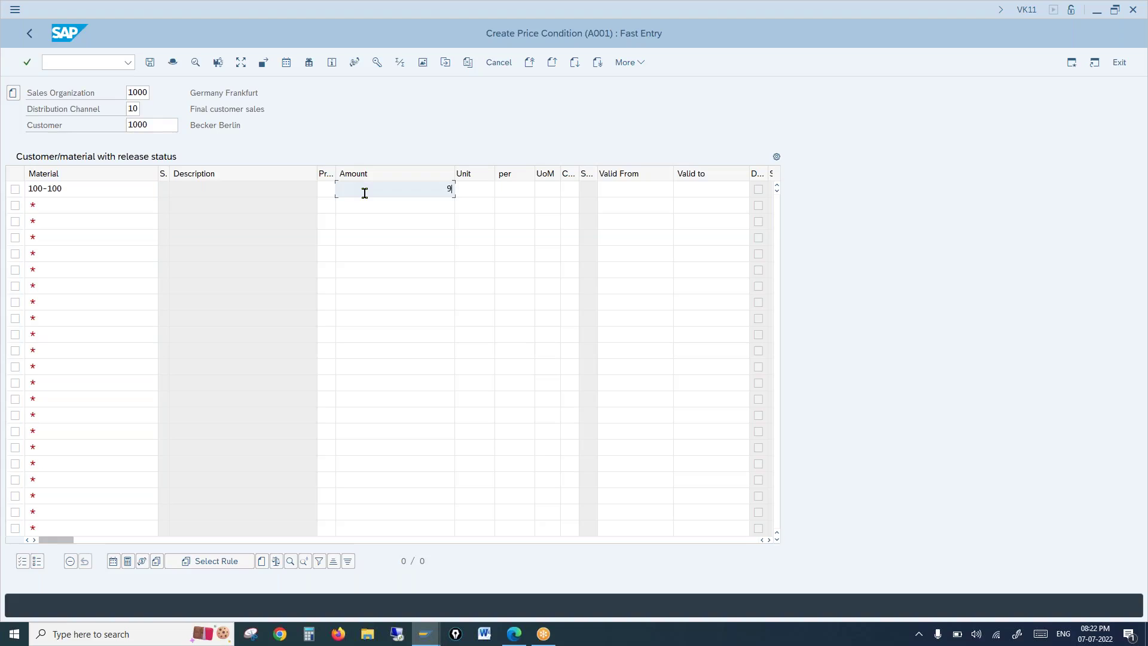
type("999")
key("Return")
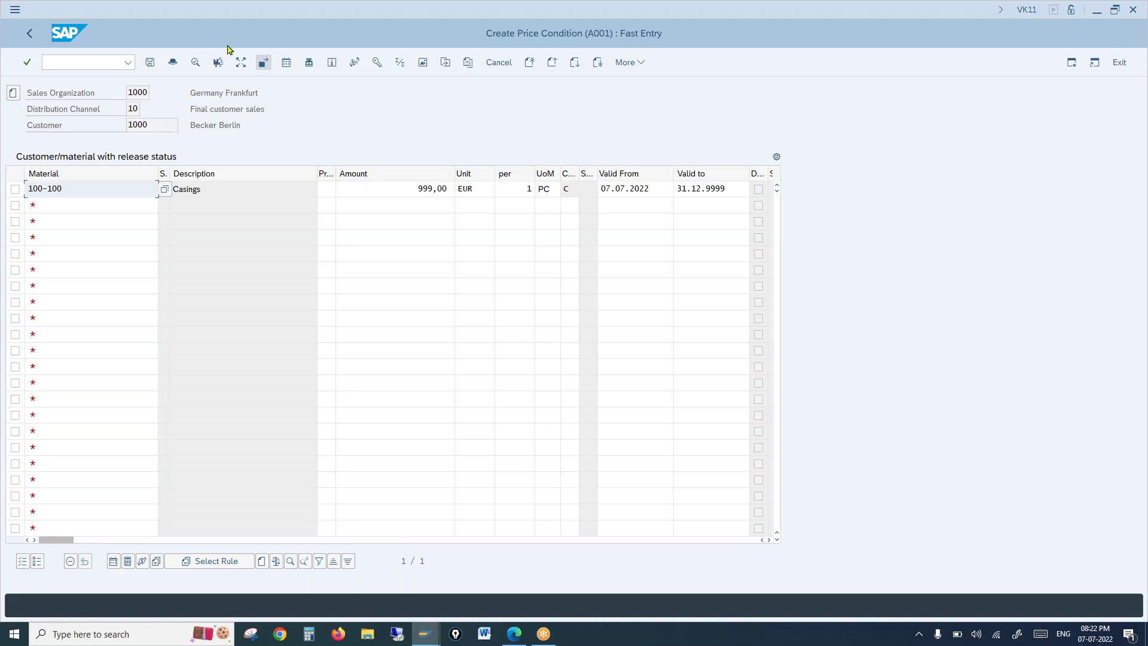
left_click(150, 62)
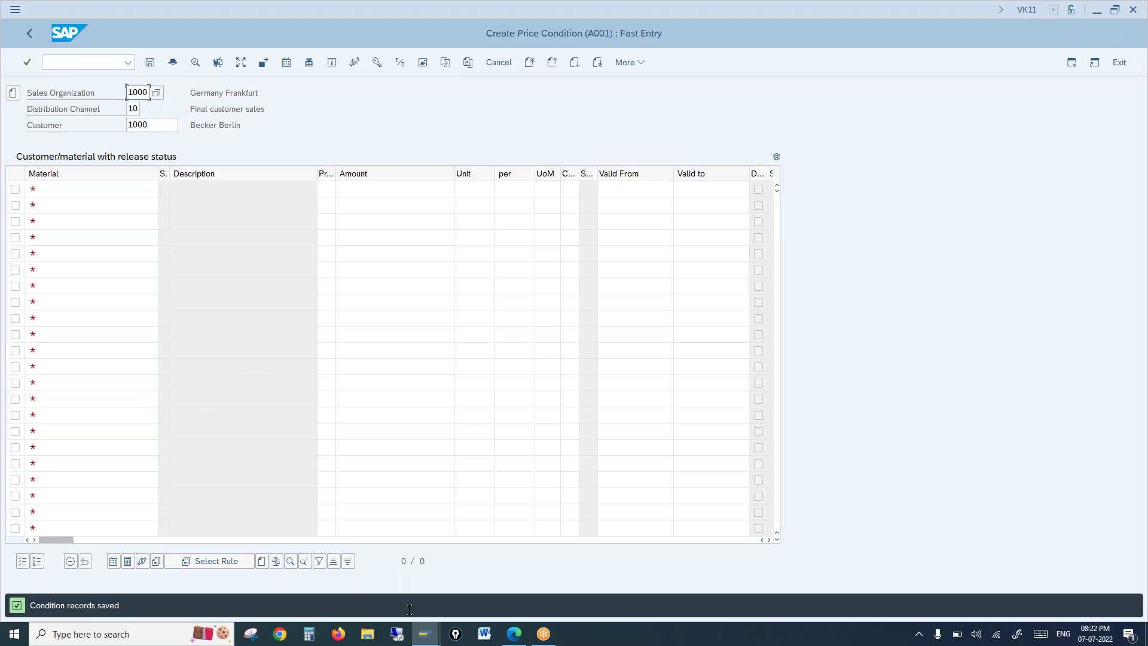
Step: Switch to the V/06 session and display the details of condition type ZSUP
mouse_move(421, 633)
left_click(346, 571)
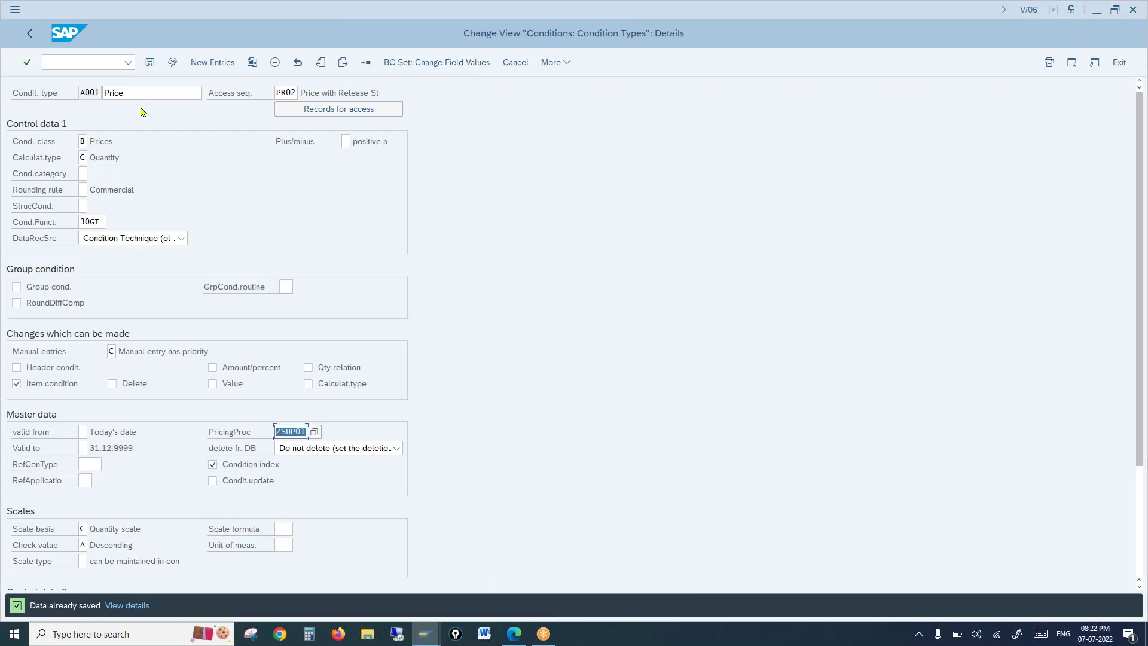
left_click(366, 63)
type("z")
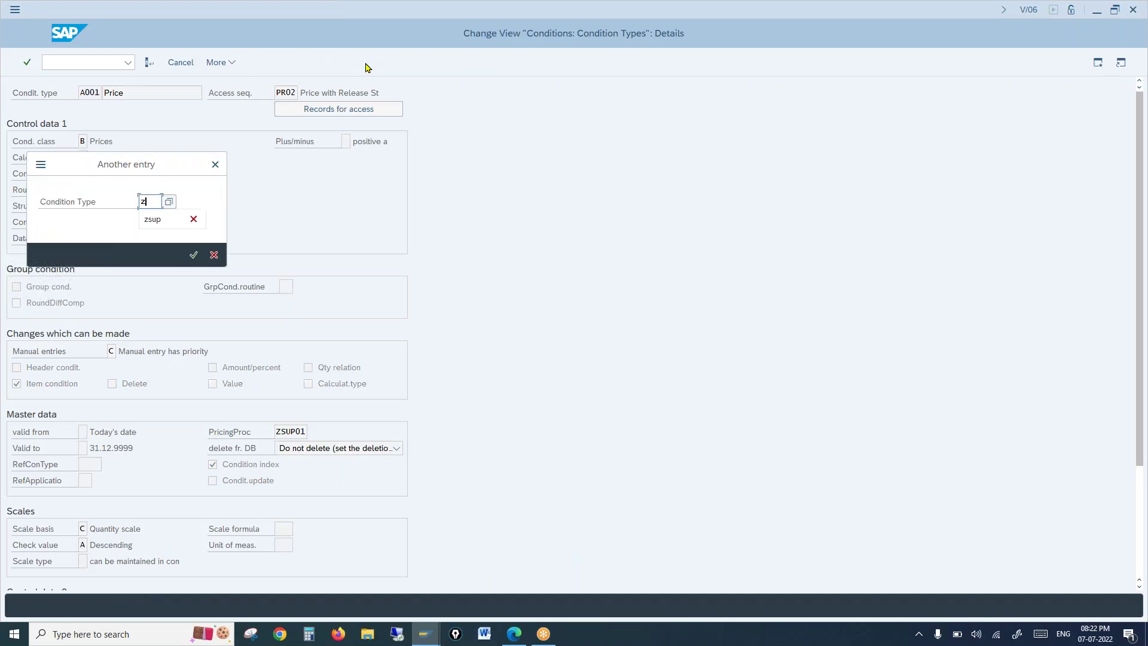
type("sup")
key("Return")
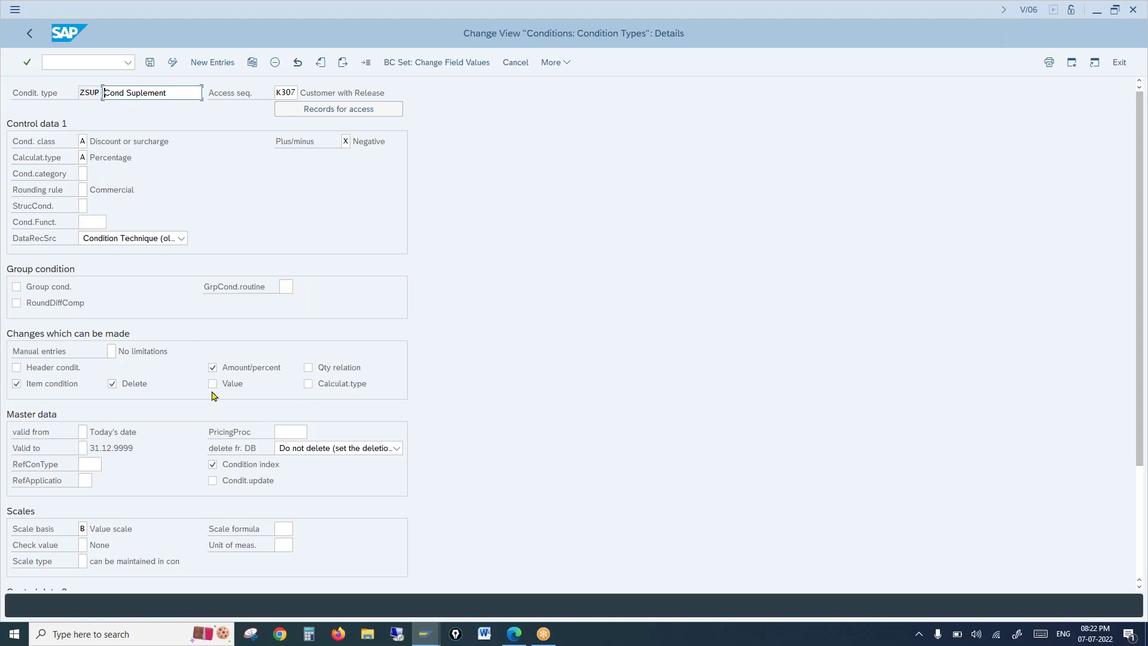
Step: Set the database deletion option of condition type ZSUP to "A with popup" and save the condition type
left_click(295, 452)
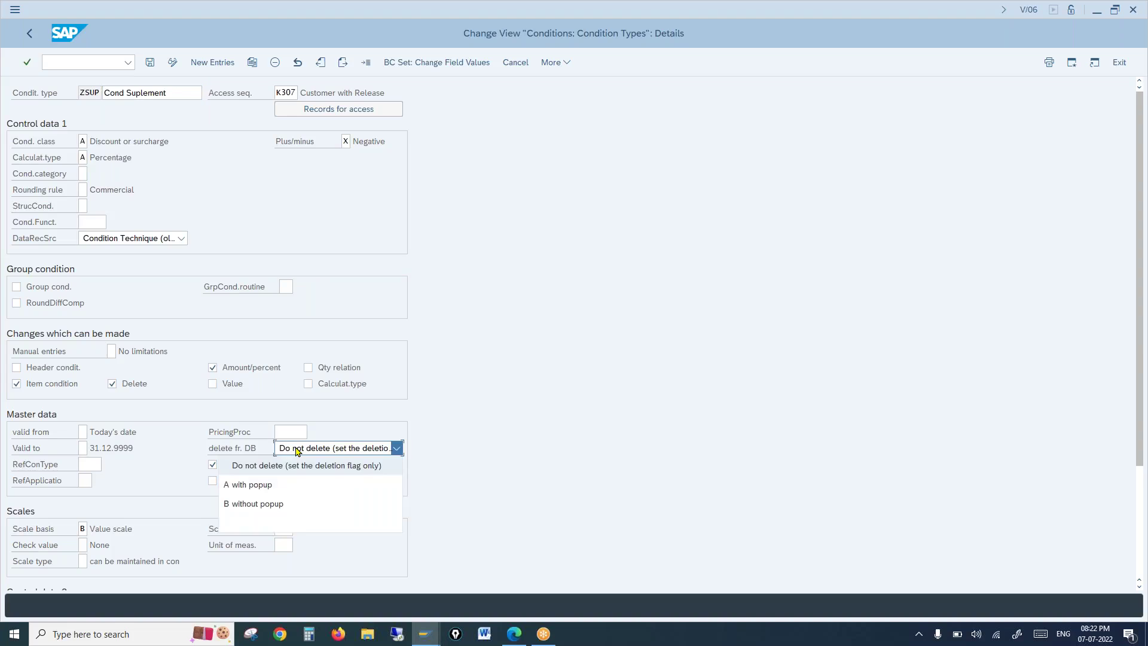
left_click(270, 489)
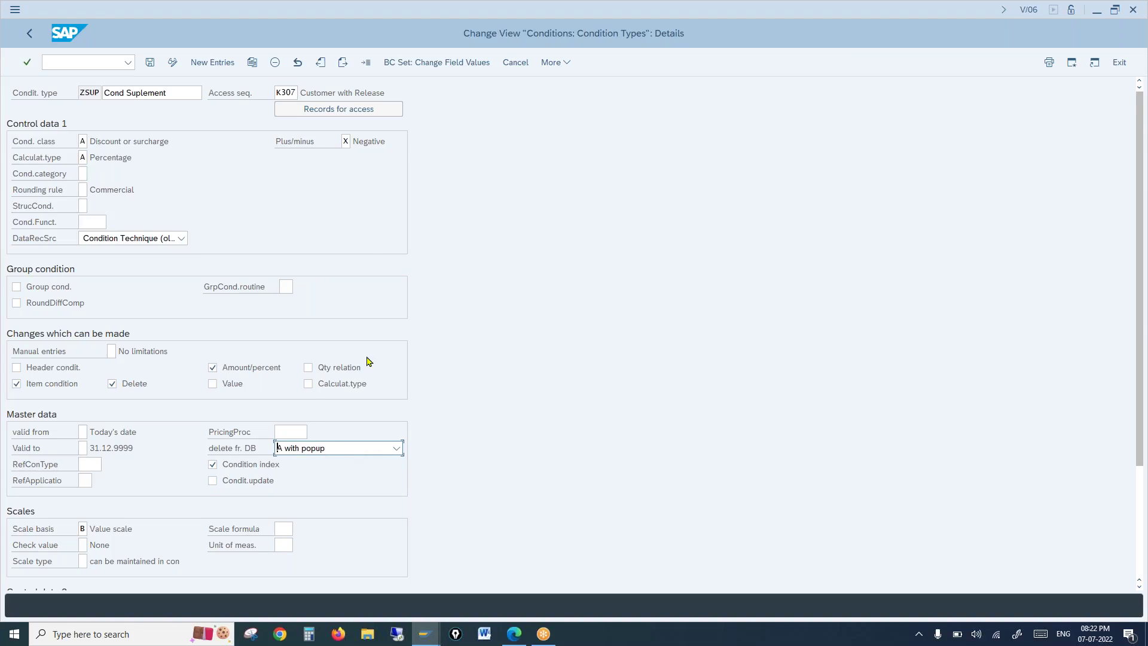
left_click(295, 431)
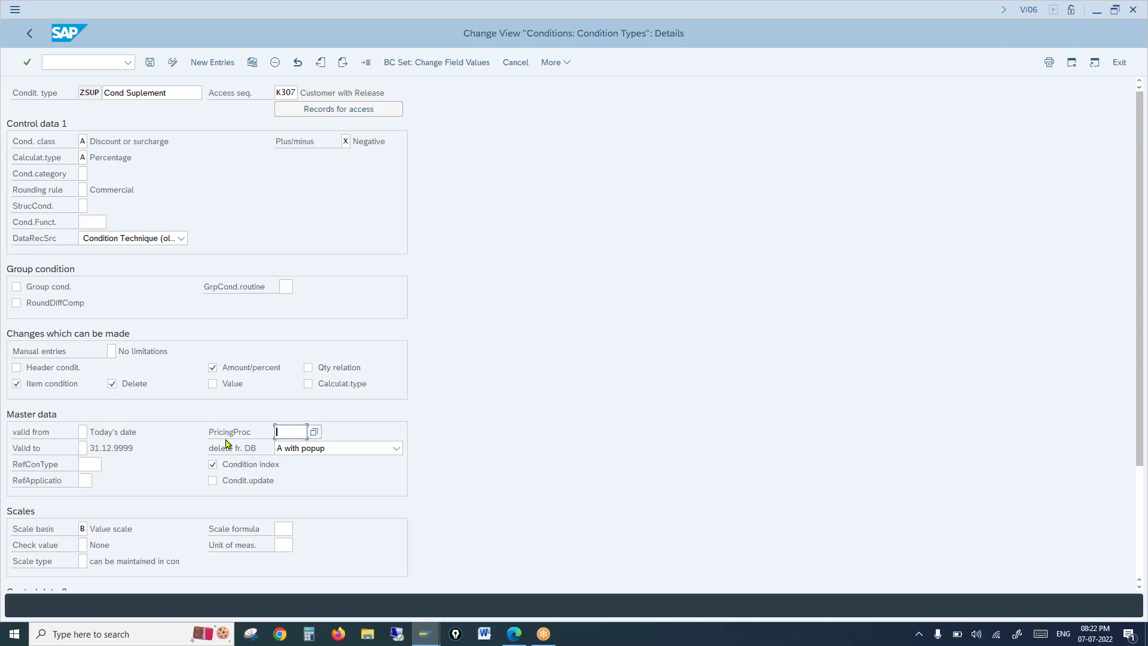
left_click(293, 449)
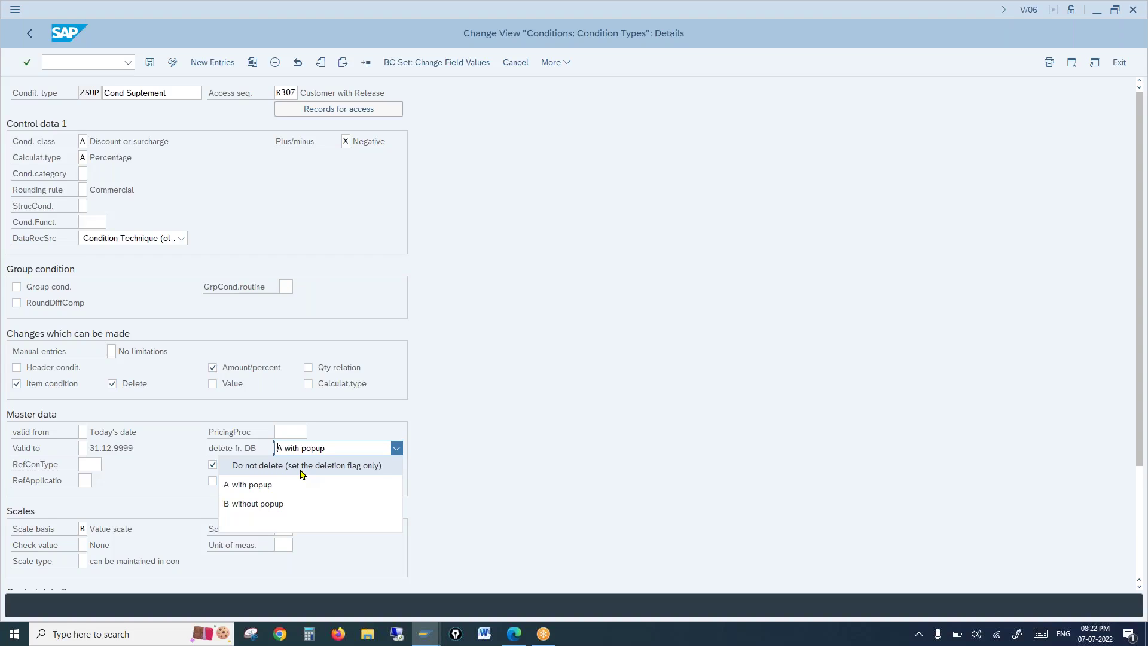
left_click(258, 487)
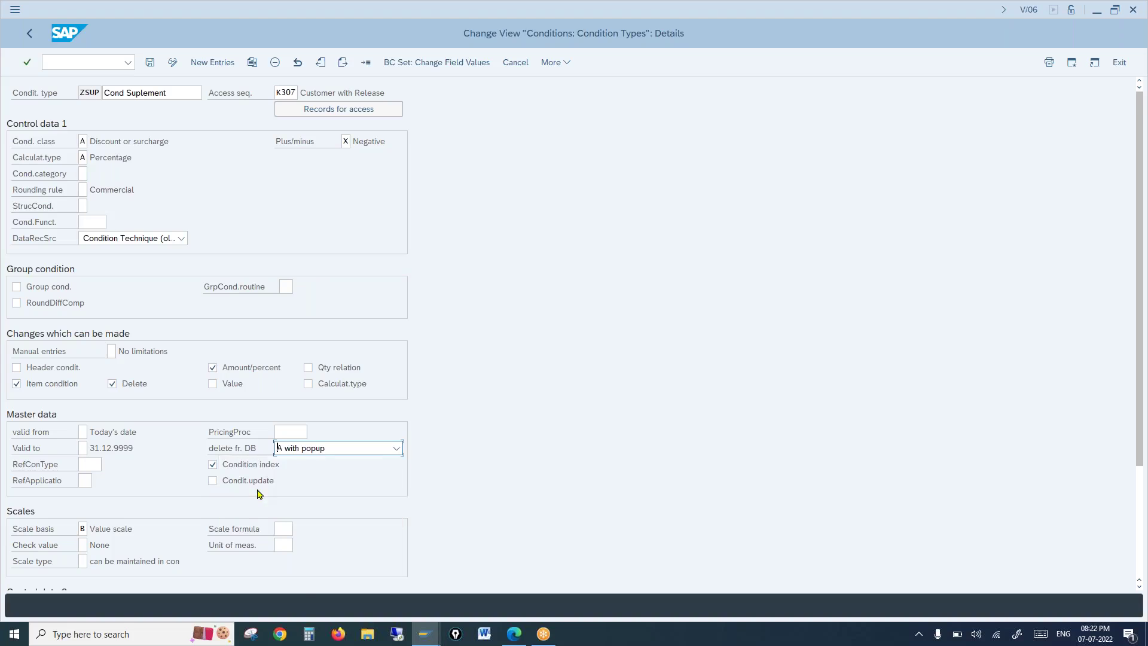
left_click(150, 64)
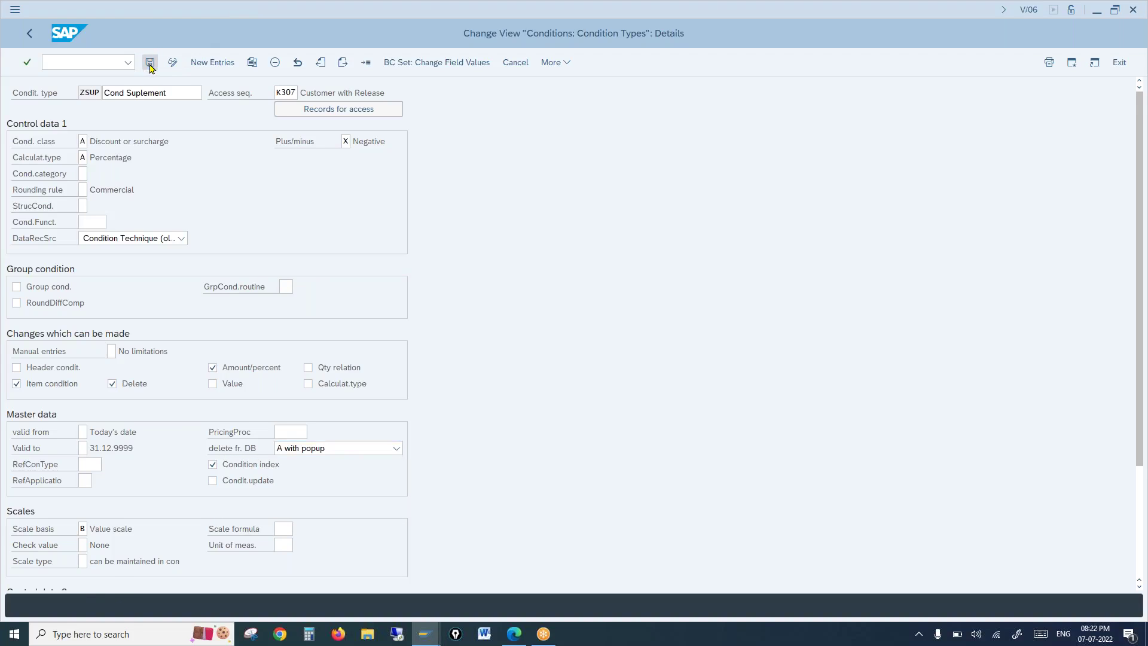
left_click(150, 65)
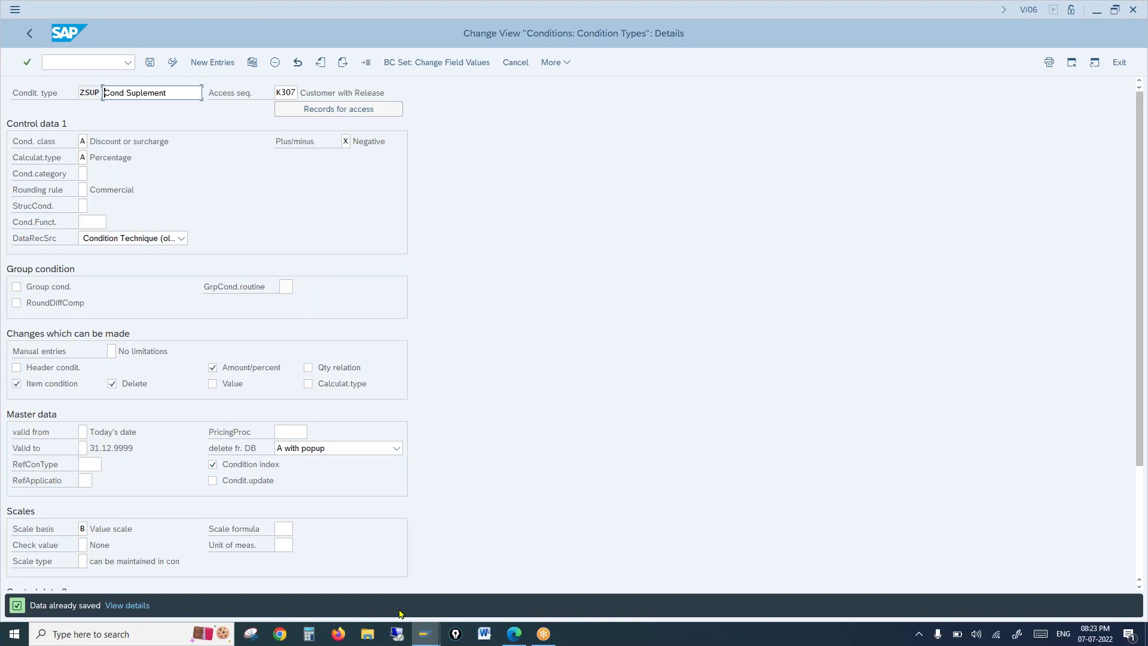
Step: Switch to the VK11 session and start transaction VK12 for condition type ZSUP
mouse_move(422, 637)
left_click(588, 577)
left_click(76, 60)
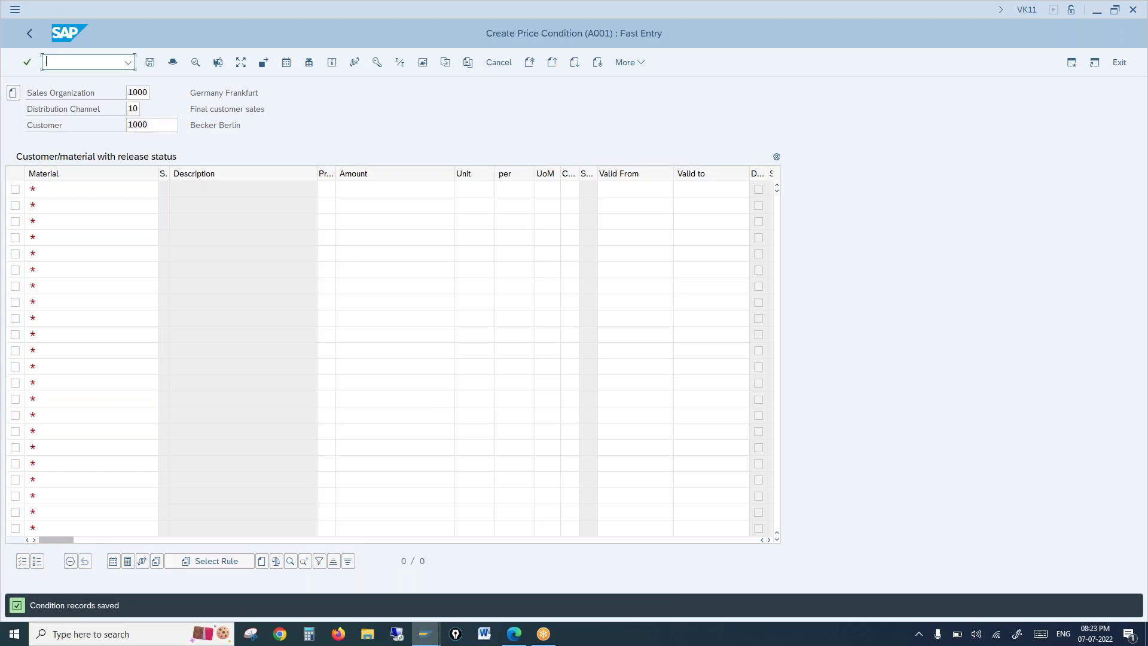
type("/nvk12")
key("Return")
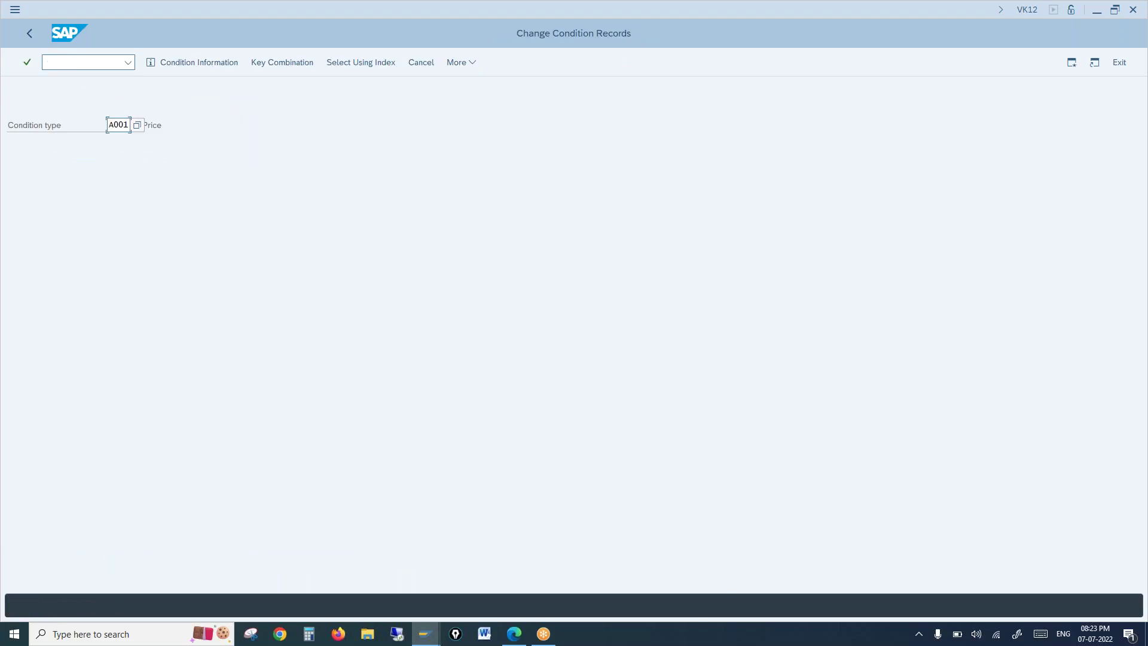
type("s")
key("BackSpace")
key("Delete")
key("Delete")
type("zsup")
key("Return")
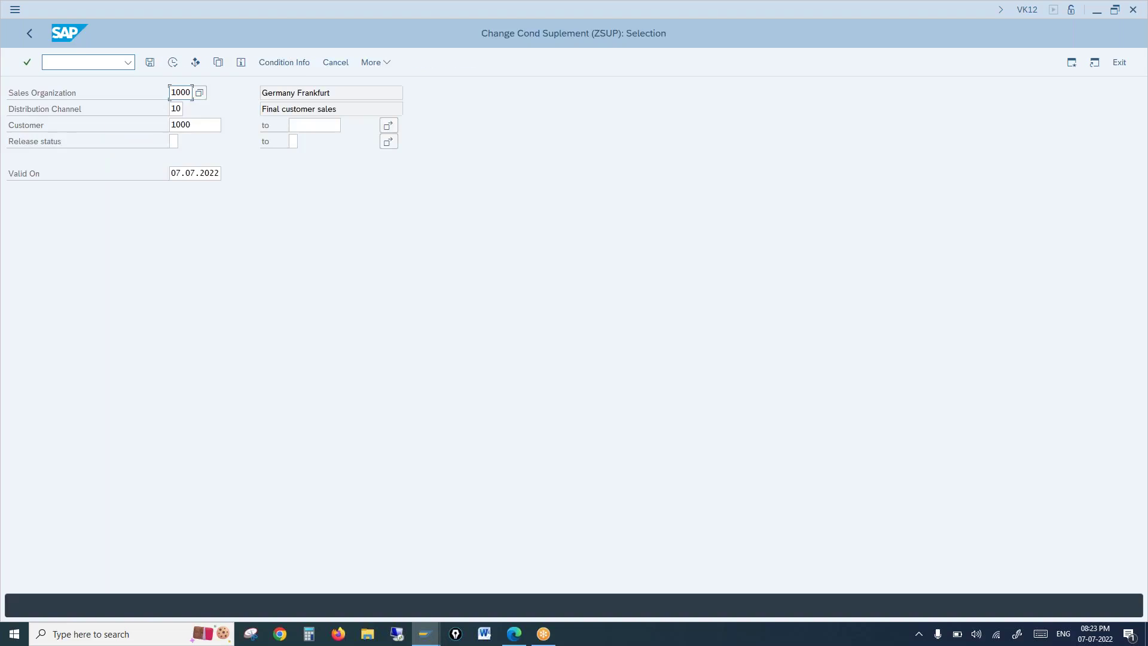
Step: Select the ZSUP condition record for Becker Berlin, delete it and save the condition records
left_click(173, 63)
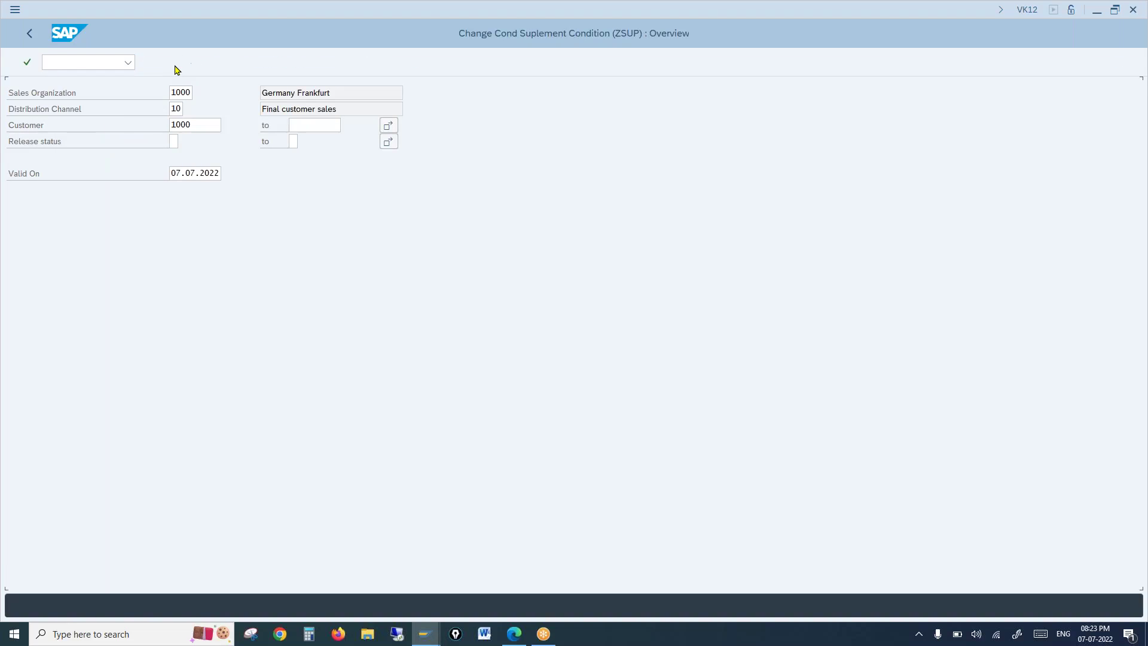
left_click(15, 189)
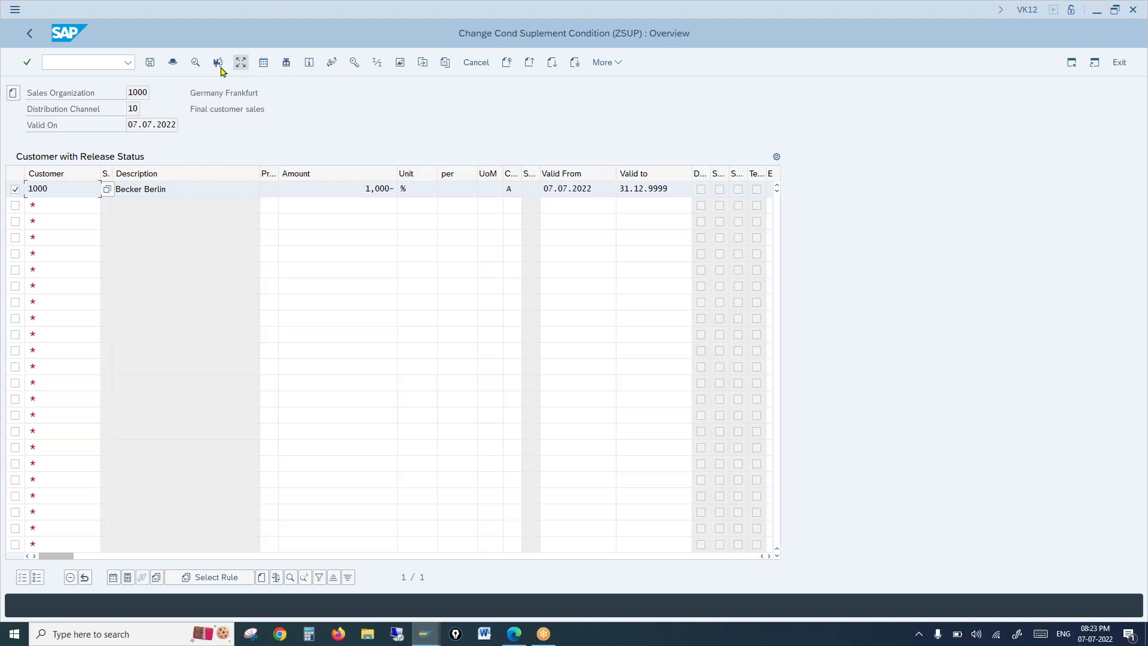
left_click(70, 577)
left_click(191, 315)
left_click(150, 63)
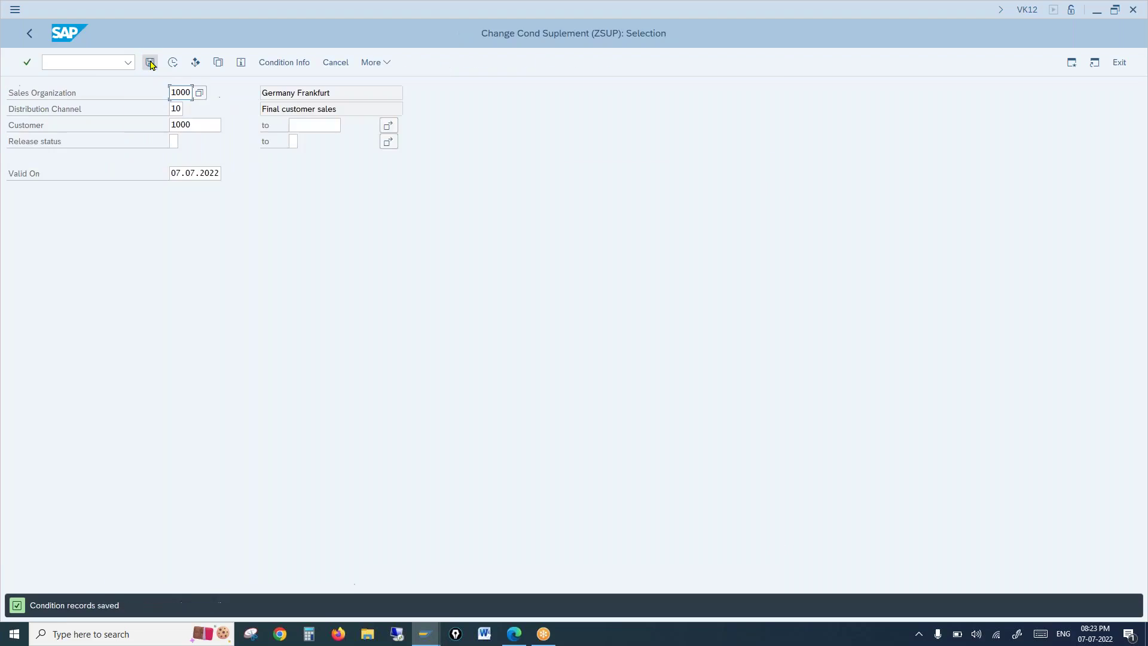
Step: Start a standard order in transaction VA01 and enter the customer as sold-to and ship-to party
left_click(87, 61)
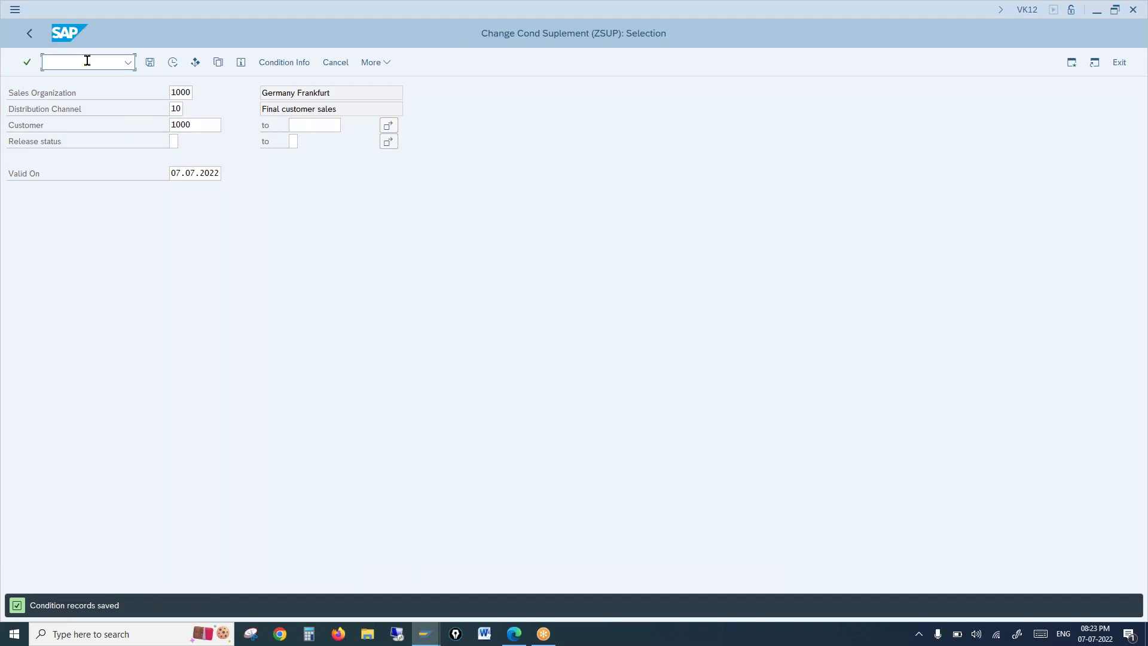
type("/nva01")
key("Return")
key("Return")
type("1")
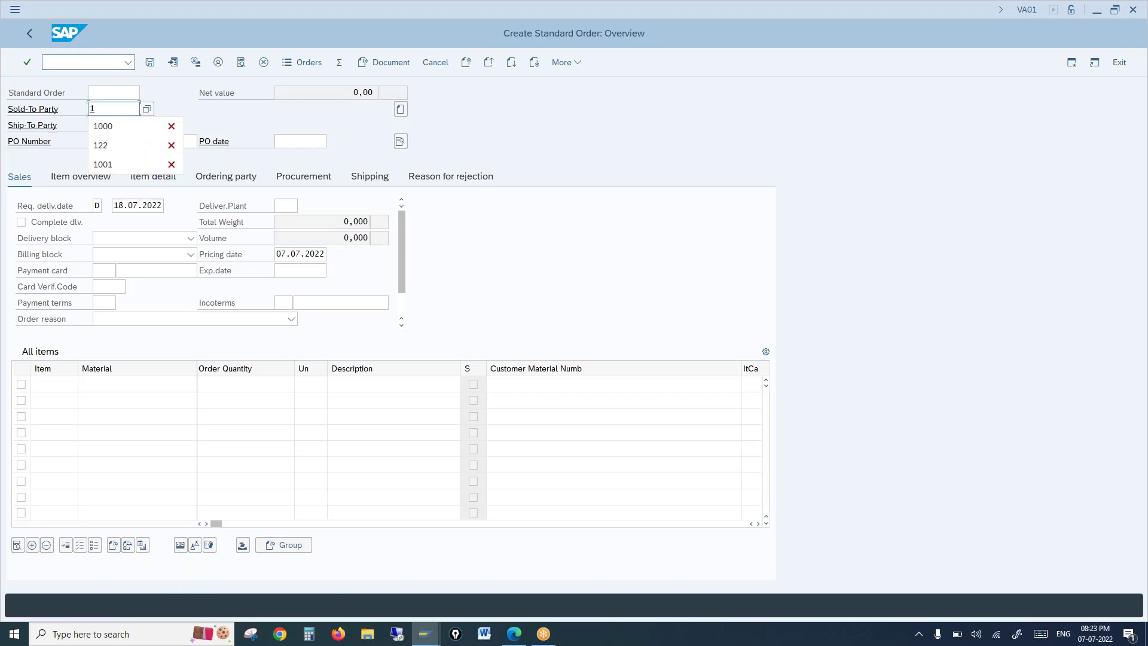
left_click(99, 126)
left_click(98, 126)
type("1")
left_click(97, 144)
Step: Add an order item for material 100-100 with an order quantity of 1
left_click(113, 381)
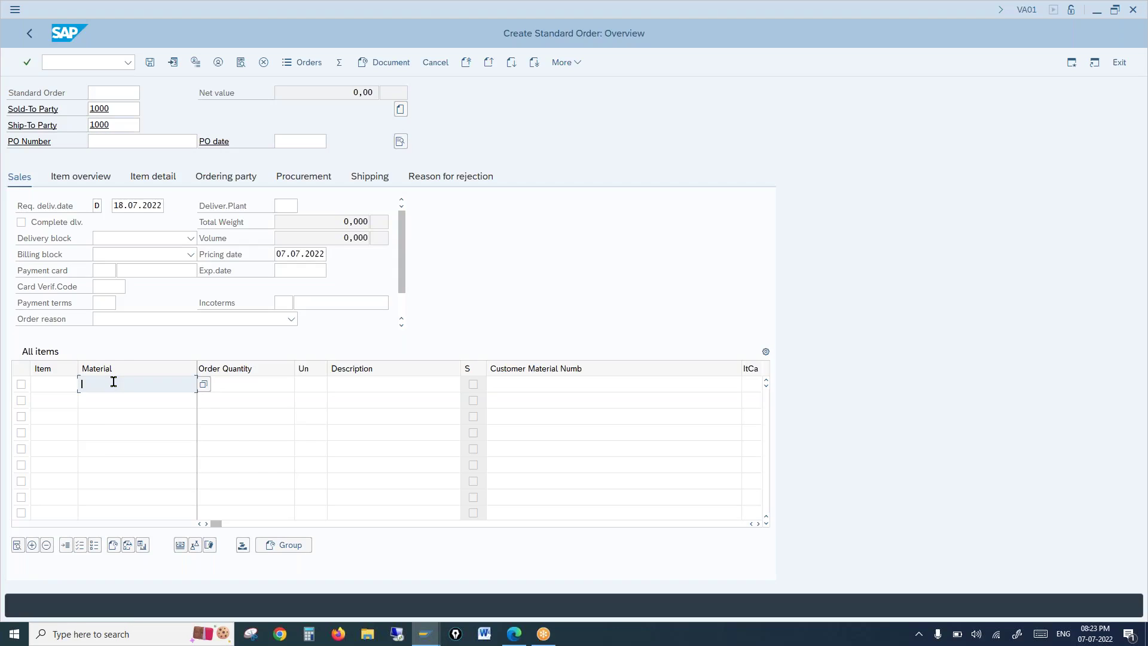
type("1")
left_click(113, 399)
left_click(237, 385)
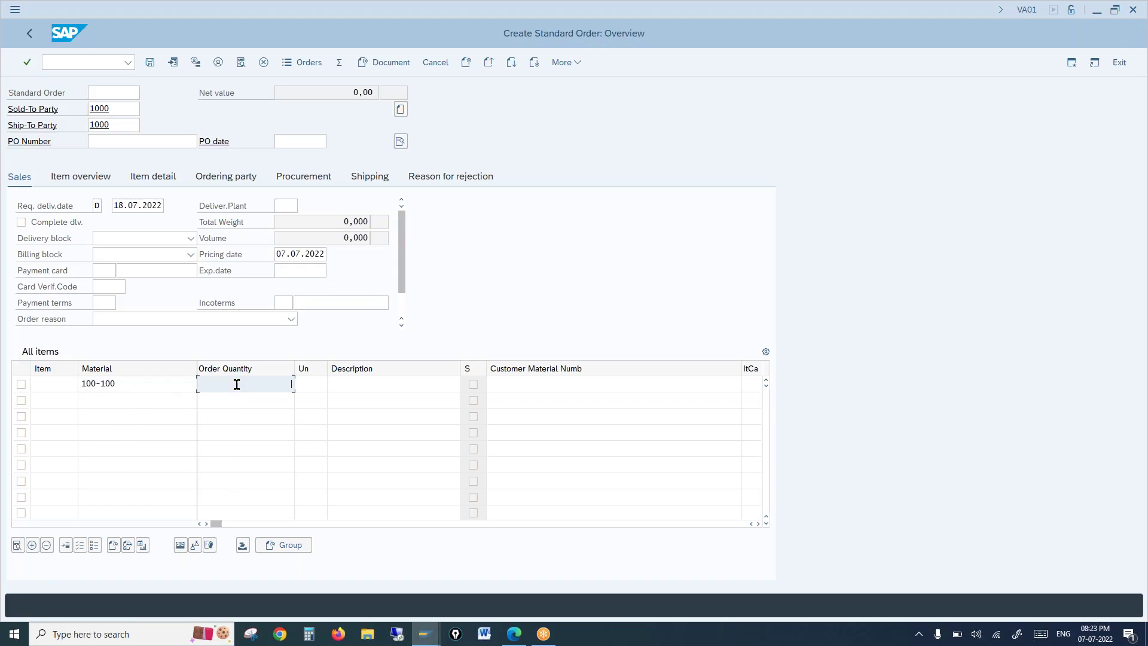
type("1")
key("Return")
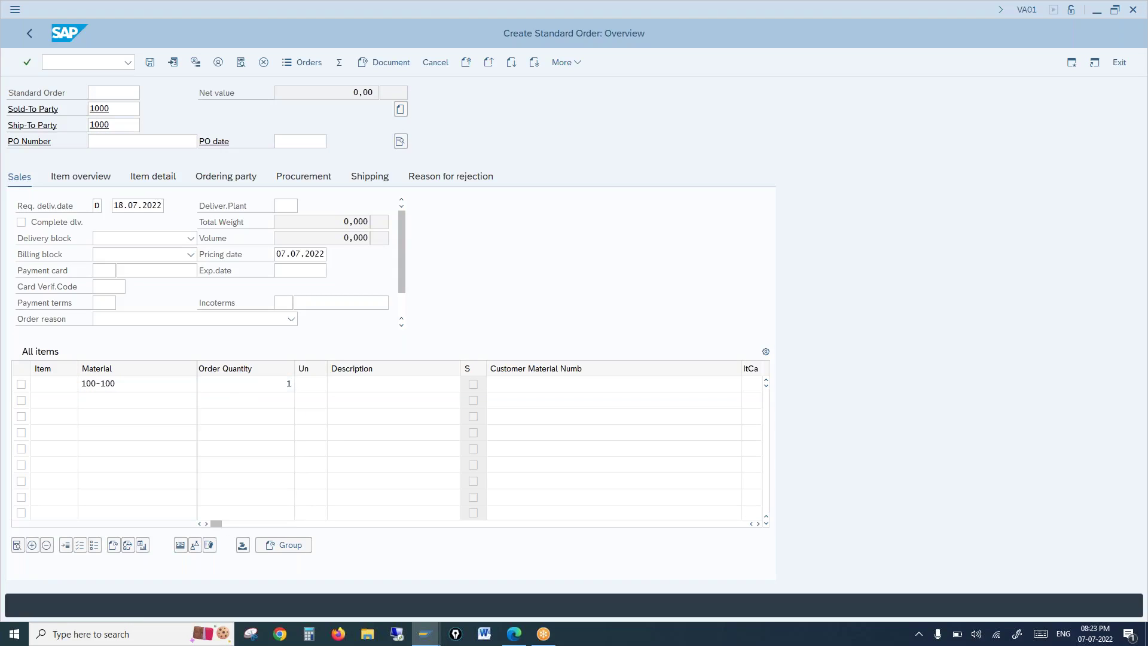
key("Return")
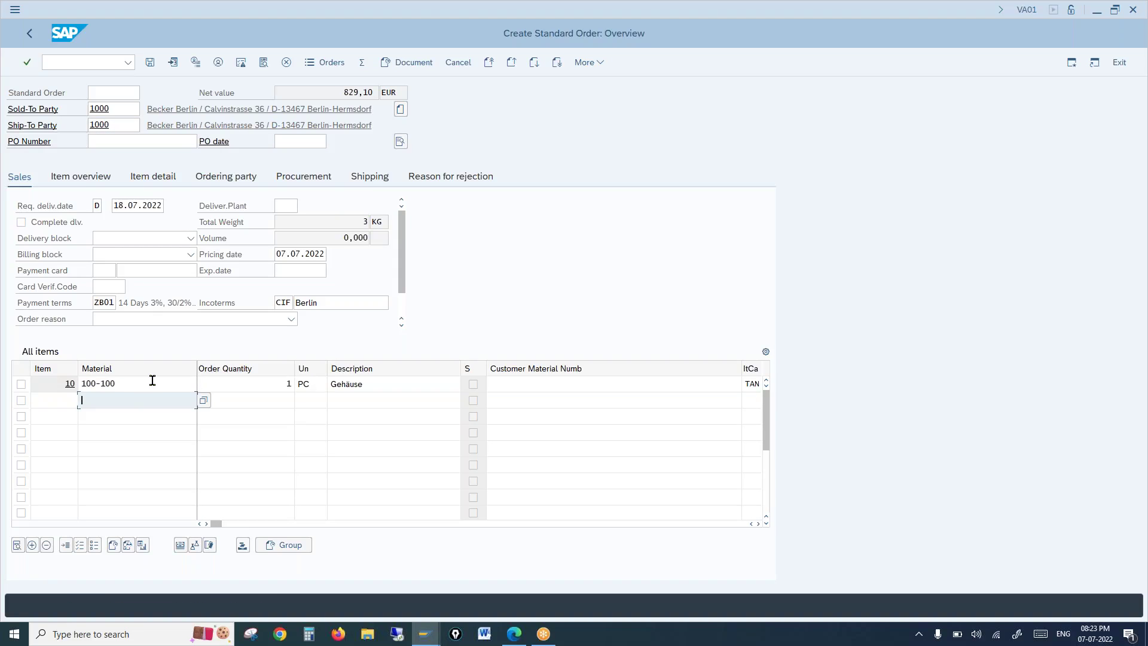
Step: Open the pricing conditions of order item 10 and examine the amount of price condition A001
double_click(125, 384)
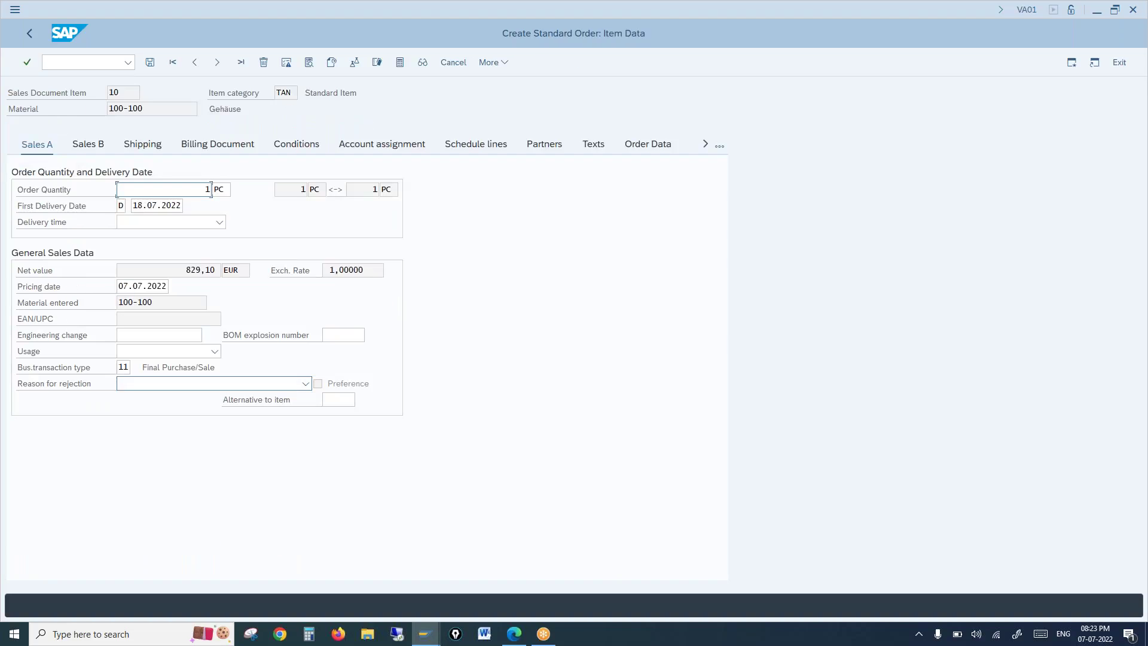
left_click(306, 145)
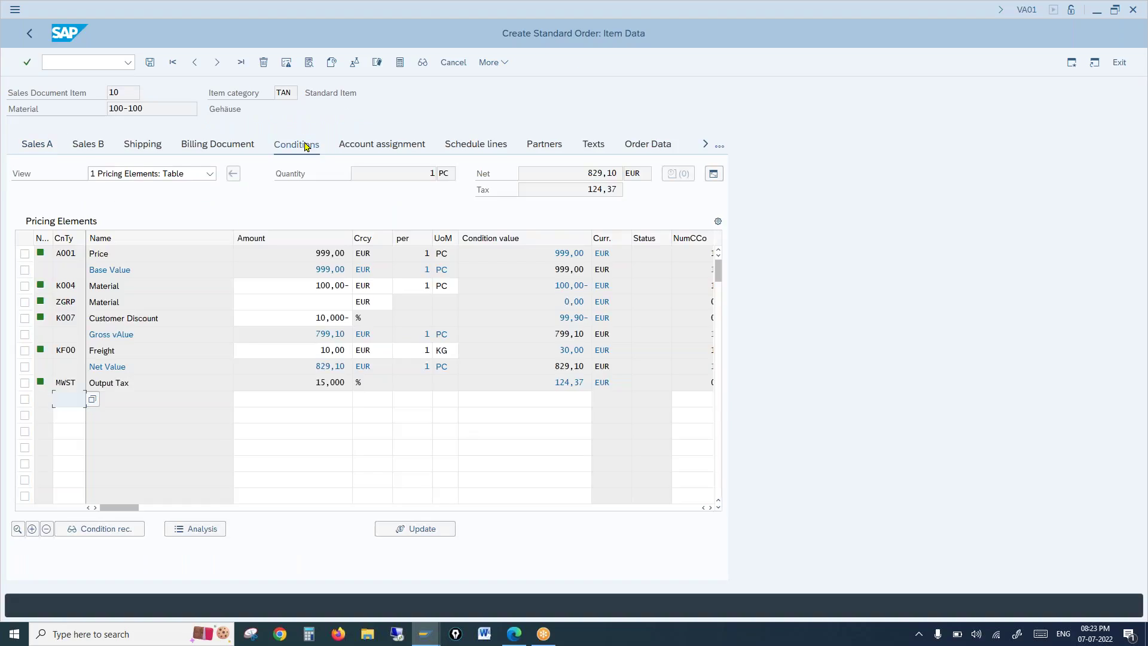
left_click_drag(314, 254, 344, 255)
left_click_drag(77, 286, 55, 300)
left_click(301, 252)
left_click_drag(312, 254, 340, 254)
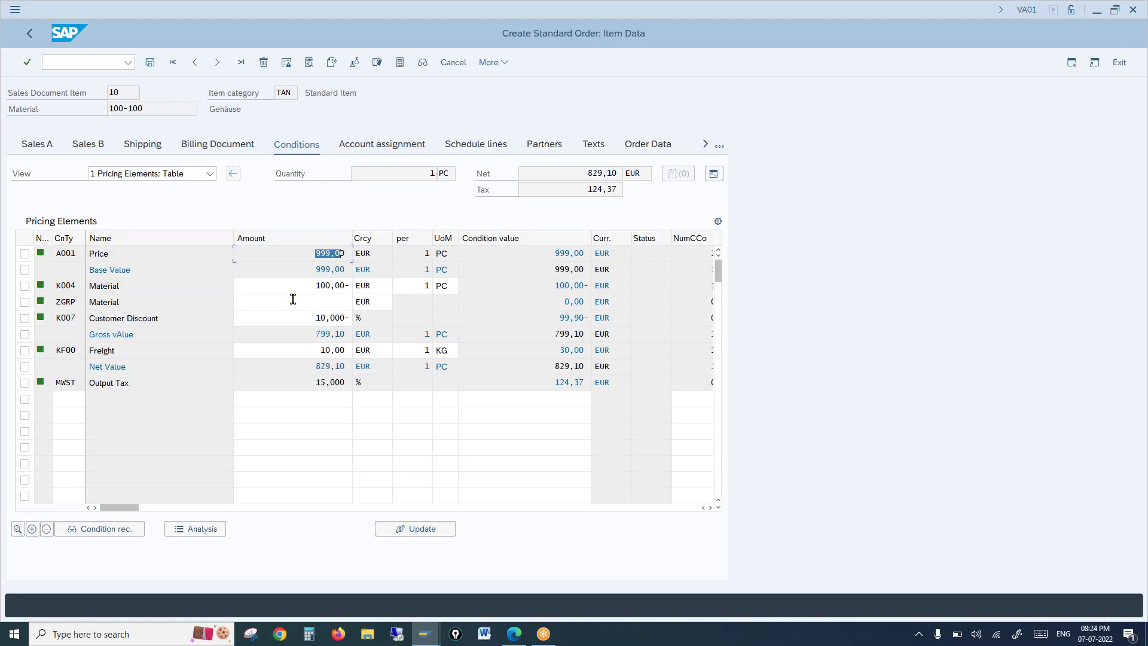
left_click(303, 253)
double_click(322, 253)
left_click_drag(314, 253, 354, 255)
Step: Check the steps of procedure ZSUP01 in the V/08 session, and return to the sales order
mouse_move(425, 632)
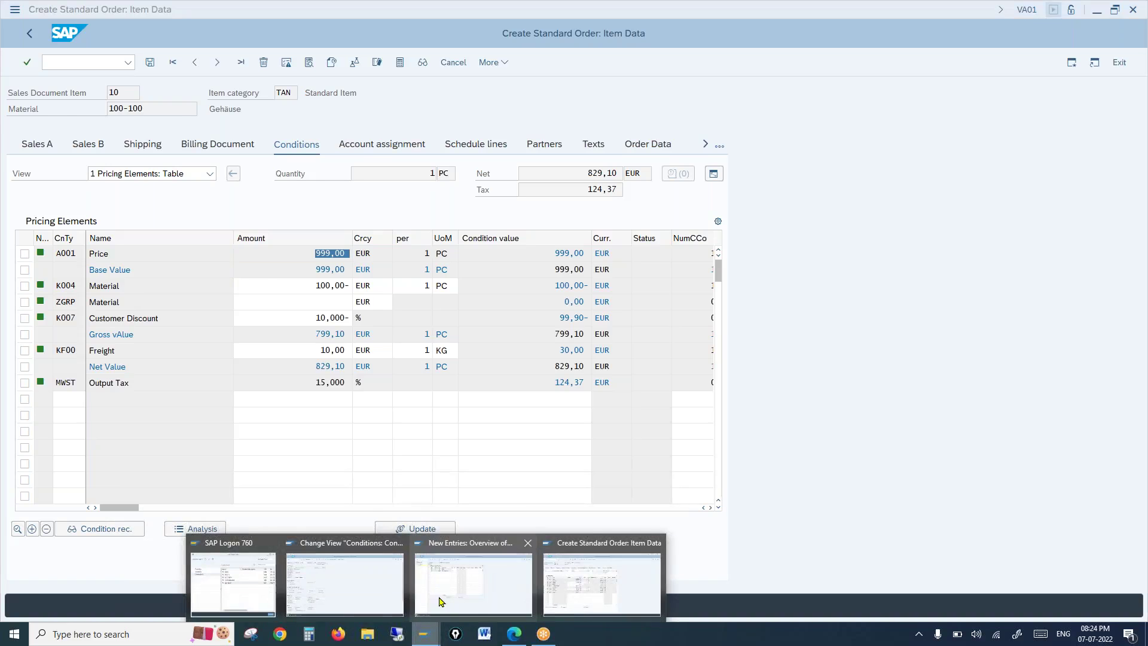
left_click(441, 593)
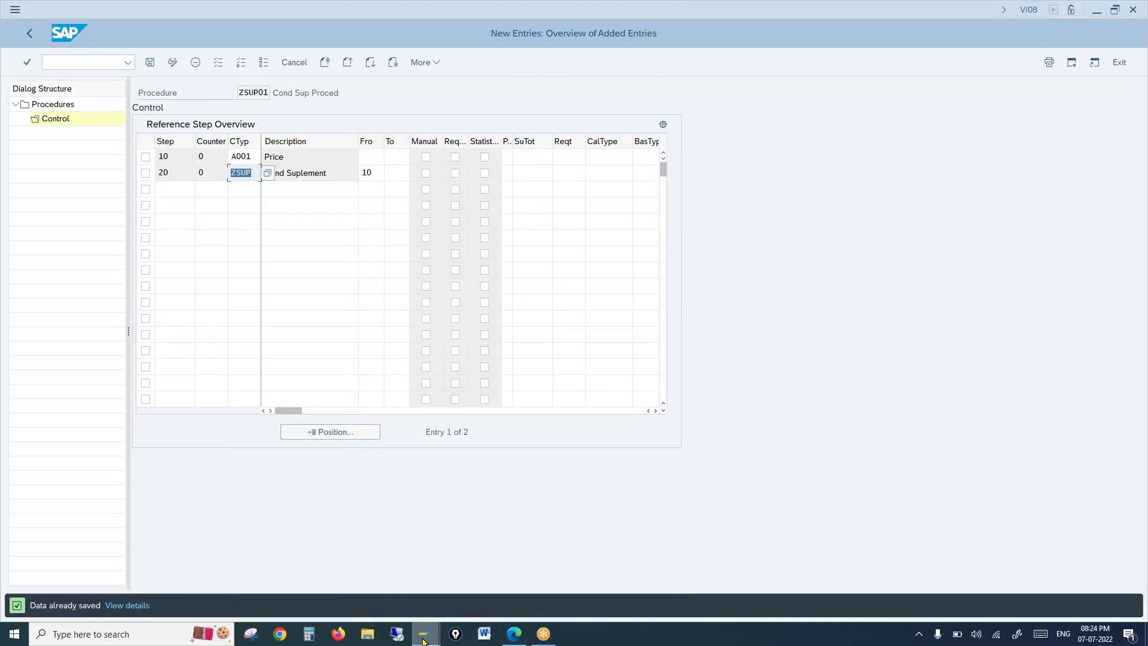
left_click(601, 583)
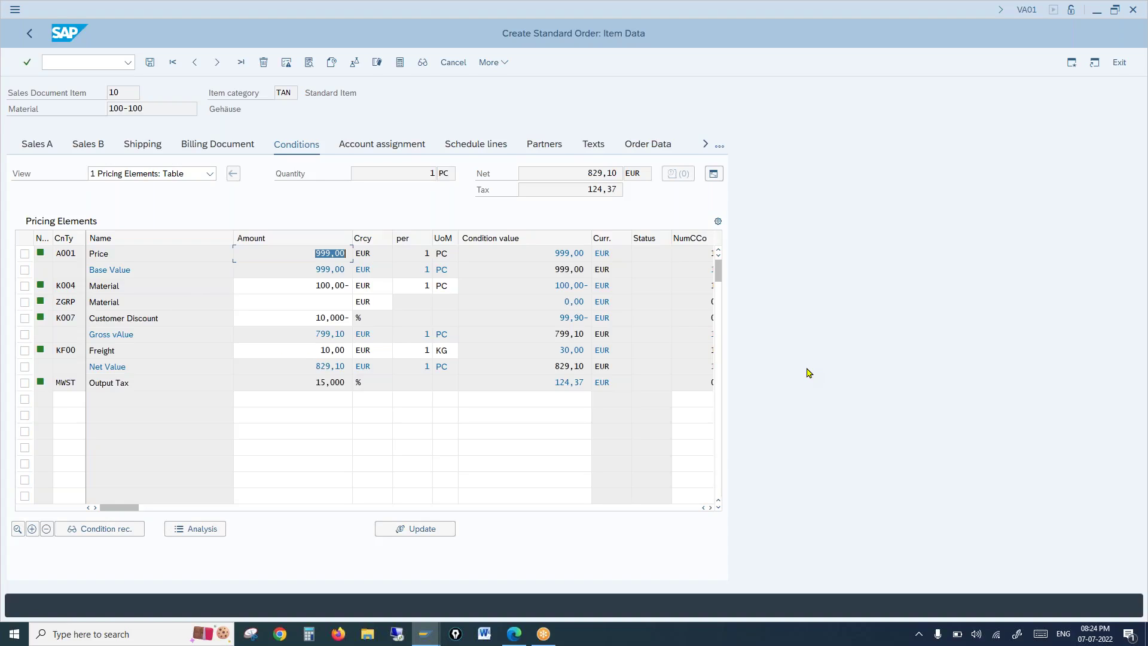
Step: Switch to the V/06 session and review the database deletion option of condition type ZSUP
mouse_move(422, 633)
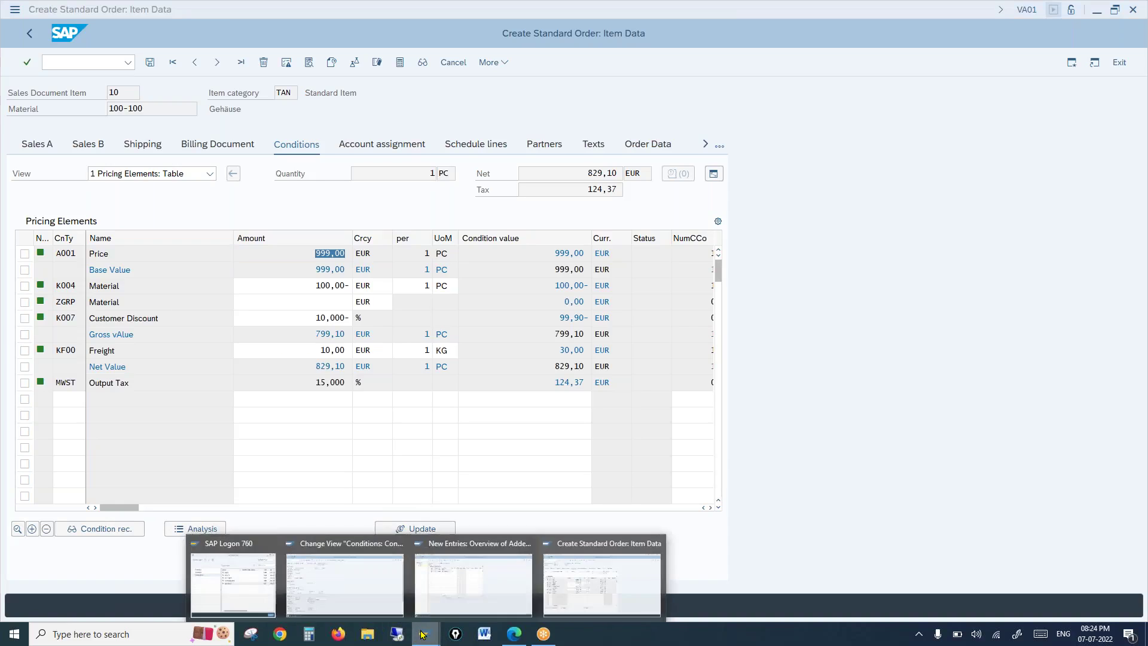
left_click(367, 592)
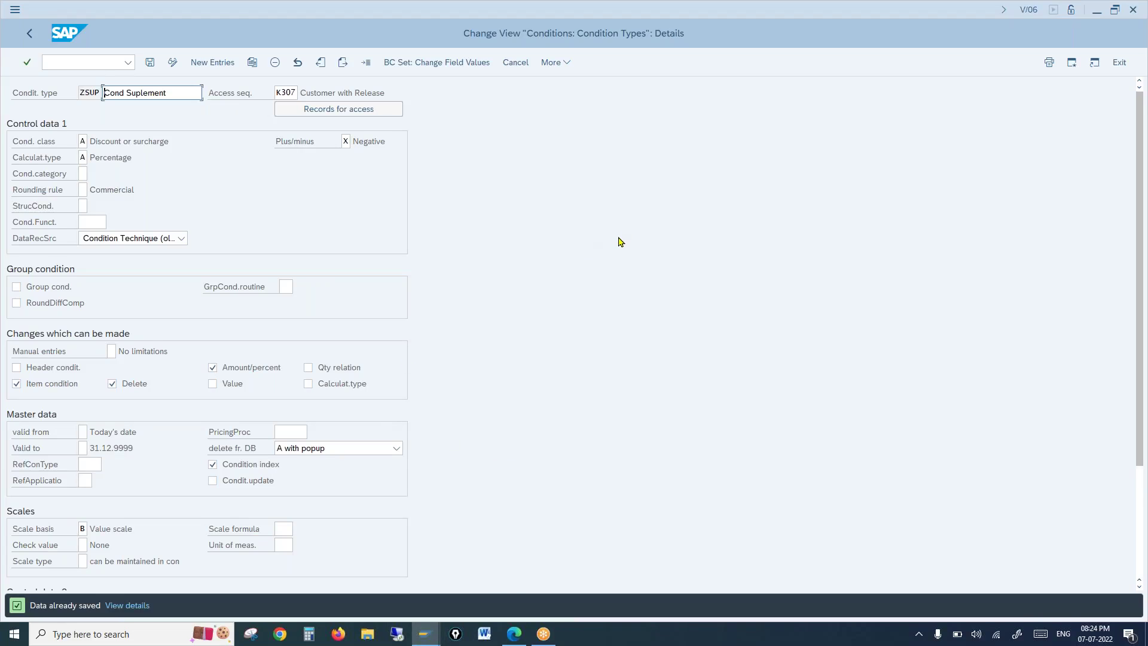
scroll(226, 412, "down", 1)
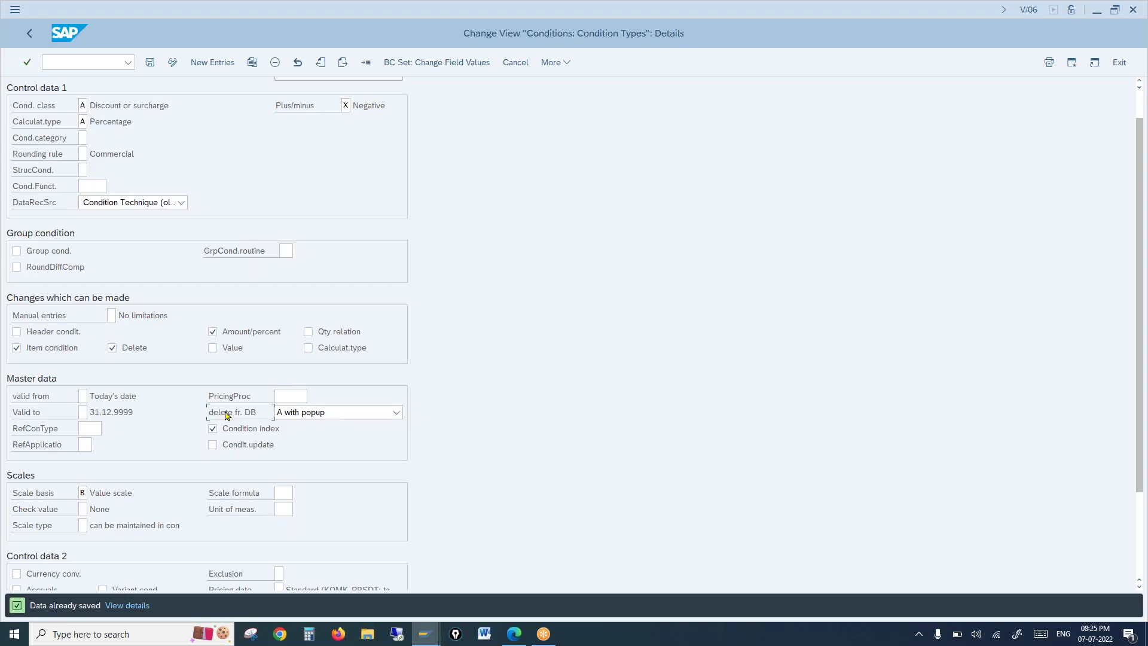
left_click(322, 411)
left_click(323, 412)
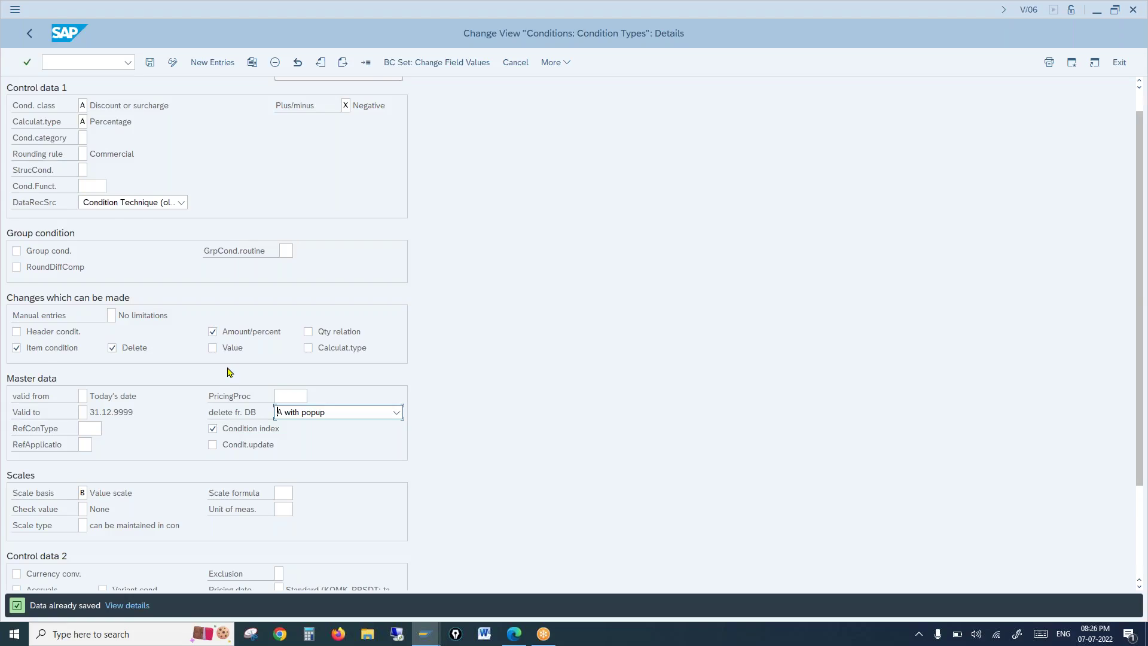
Step: Display the details of condition type PR00 for comparison with ZSUP
scroll(227, 371, "up", 1)
left_click(366, 63)
type("pr00")
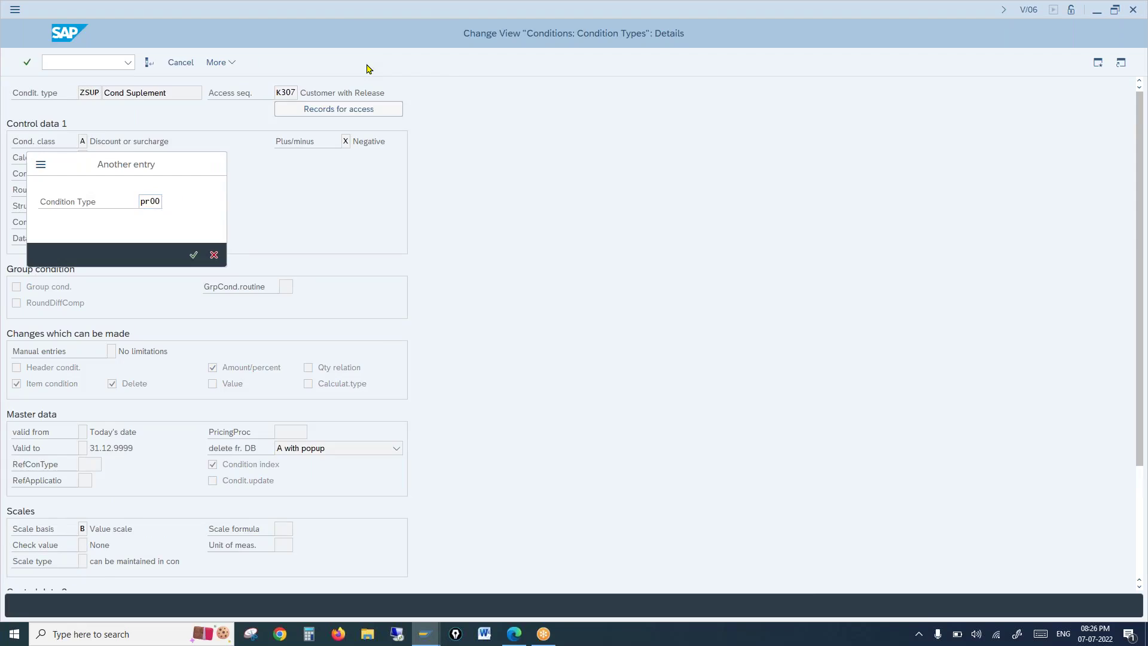
key("Return")
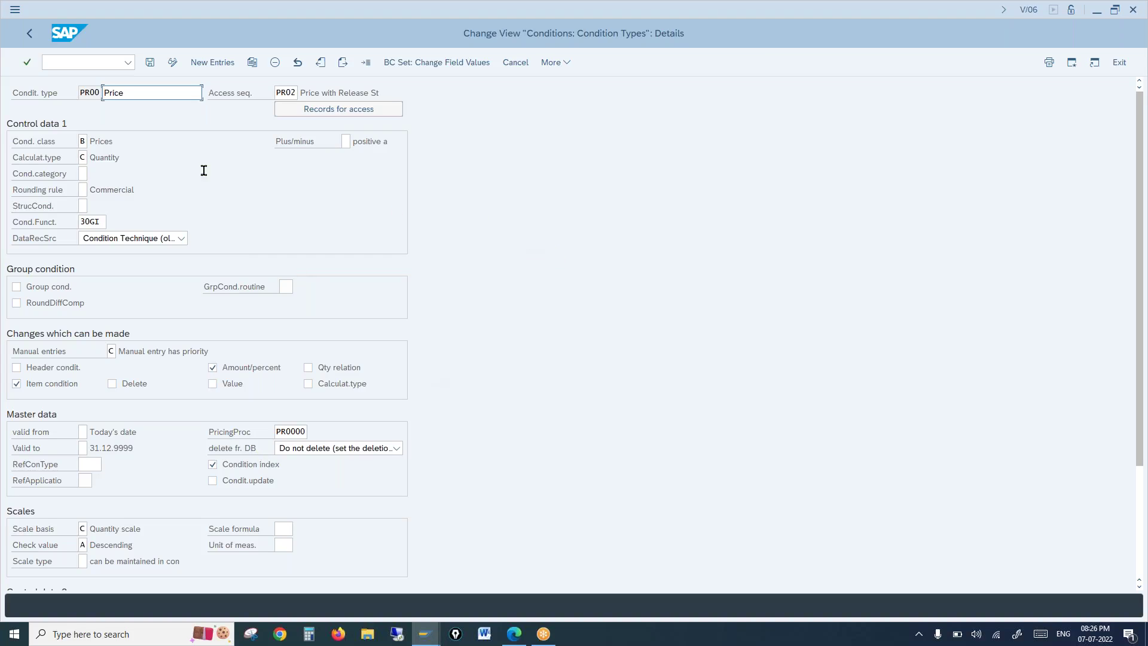
left_click_drag(80, 93, 100, 93)
Step: Switch to the sales order session and start transaction V/I5 with the index Customer/Sales Org./Dist.Channel/Division
mouse_move(424, 633)
left_click(601, 577)
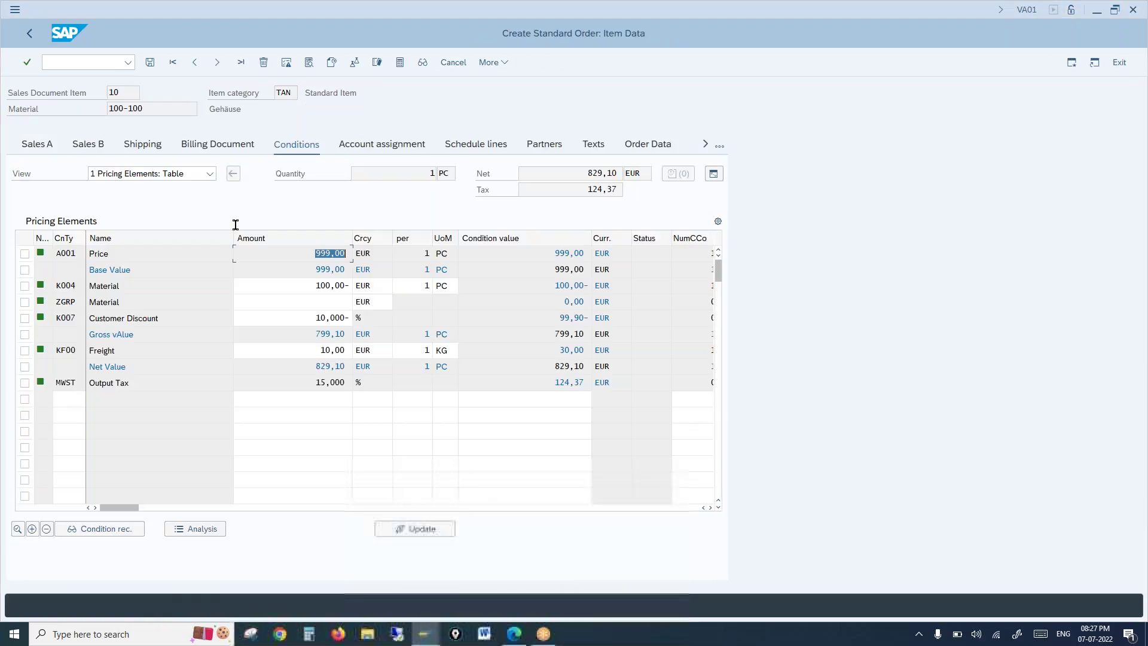
left_click(103, 66)
type("/n")
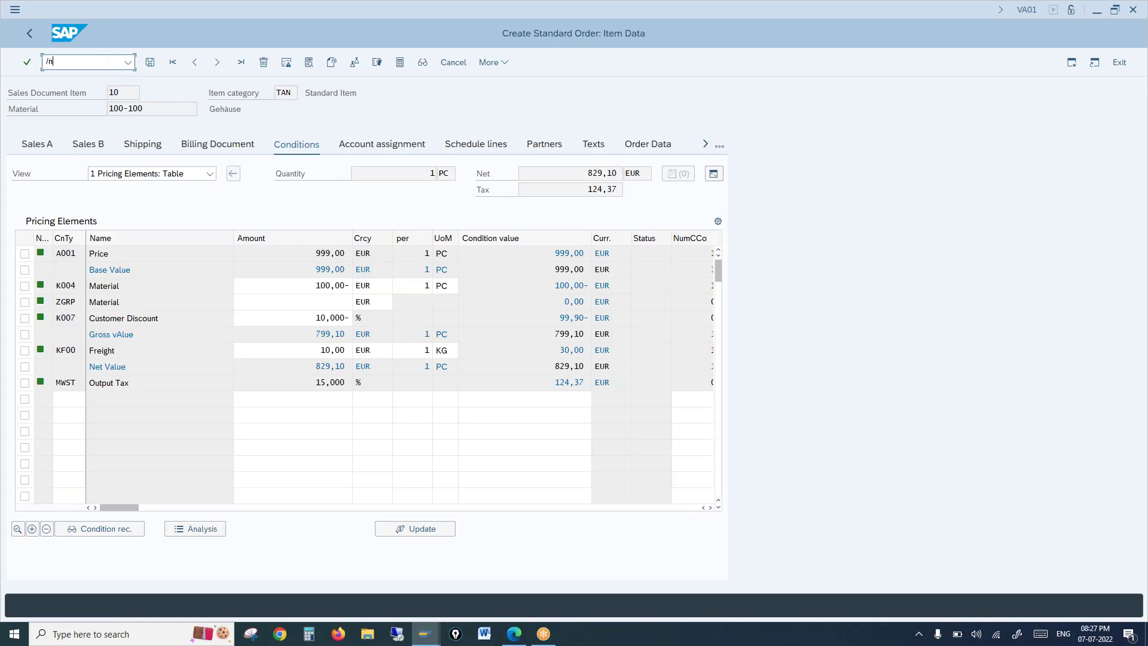
type("v/i5")
key("Return")
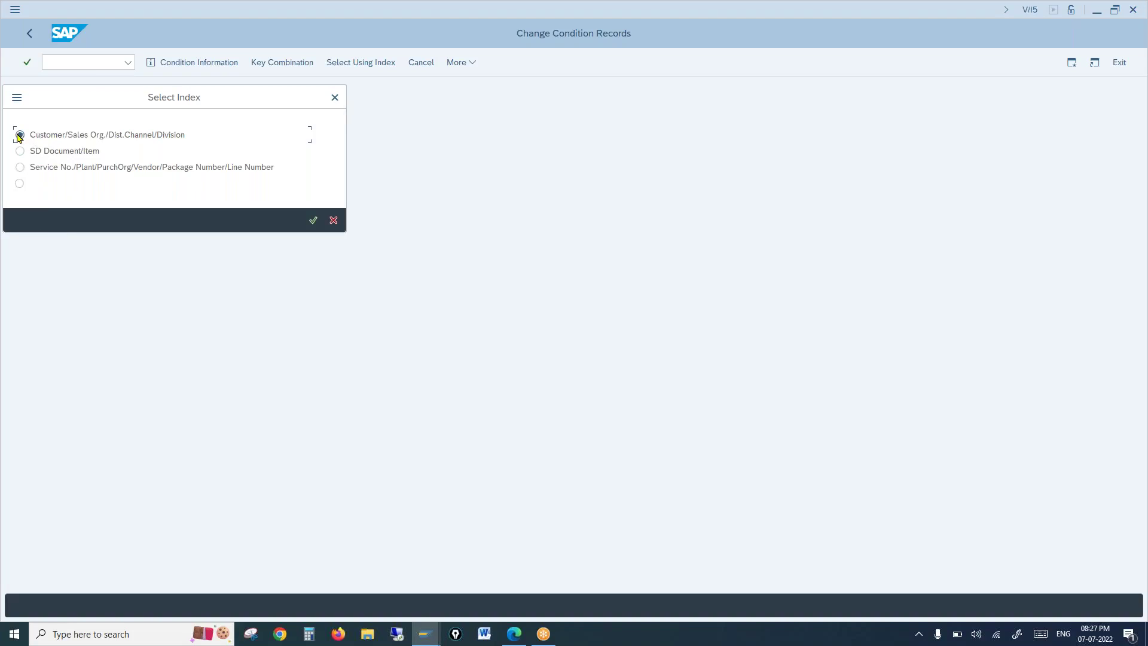
left_click(312, 219)
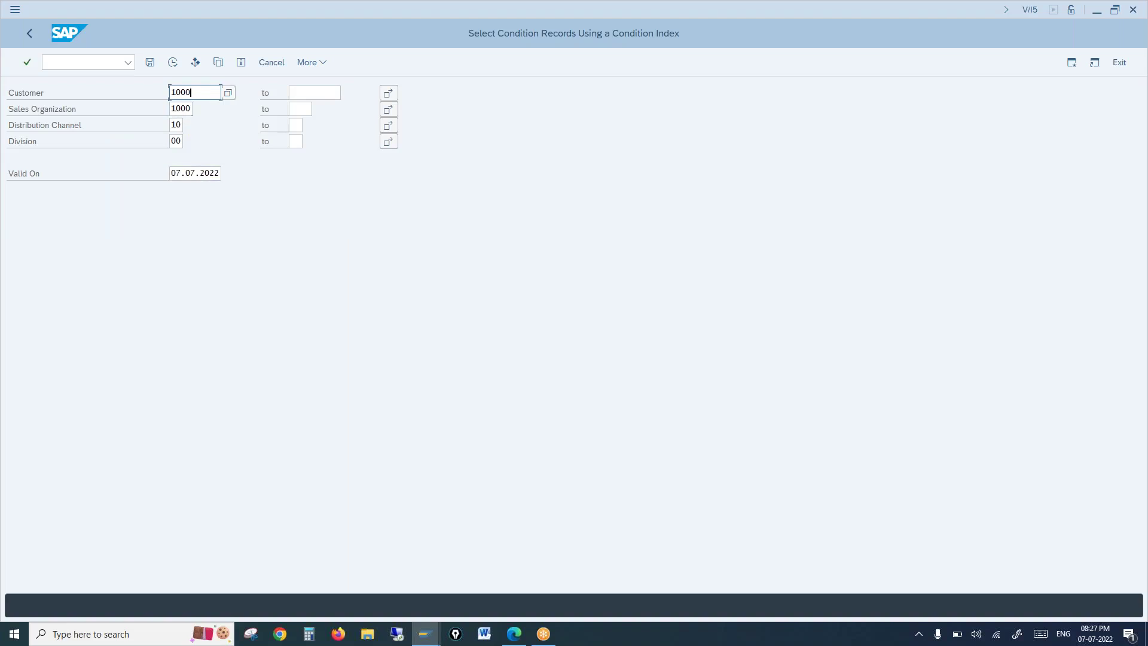
Step: Run the condition index selection, clear the sales organization, distribution channel and division, and run it again for the customer alone
left_click(174, 64)
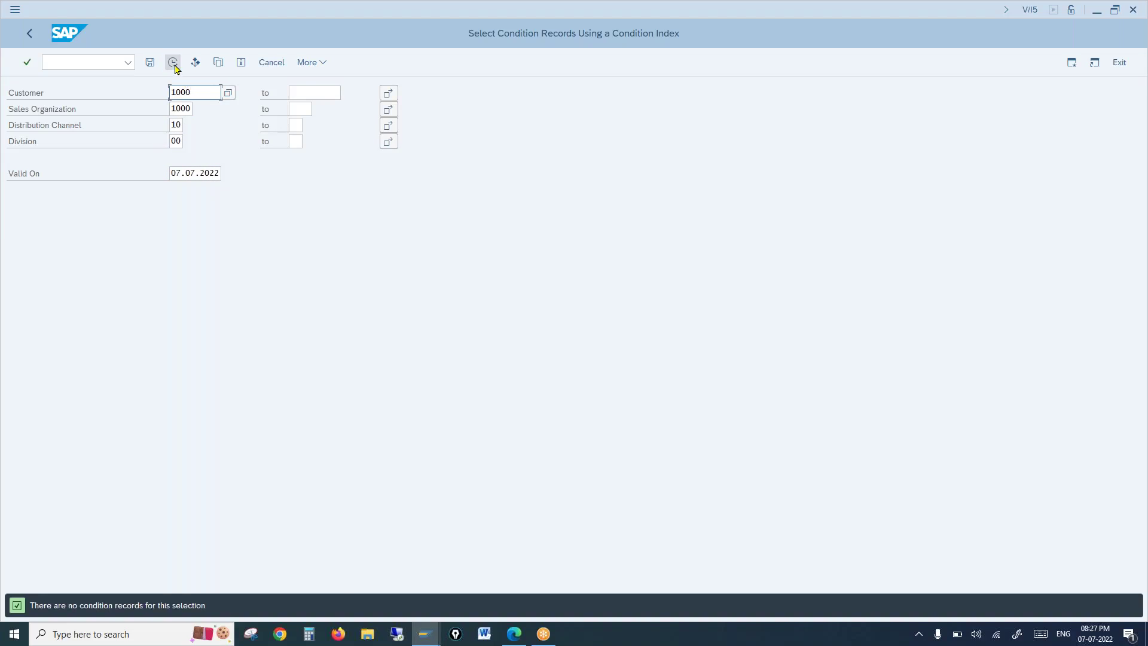
left_click(172, 109)
left_click_drag(172, 109, 221, 109)
key("BackSpace")
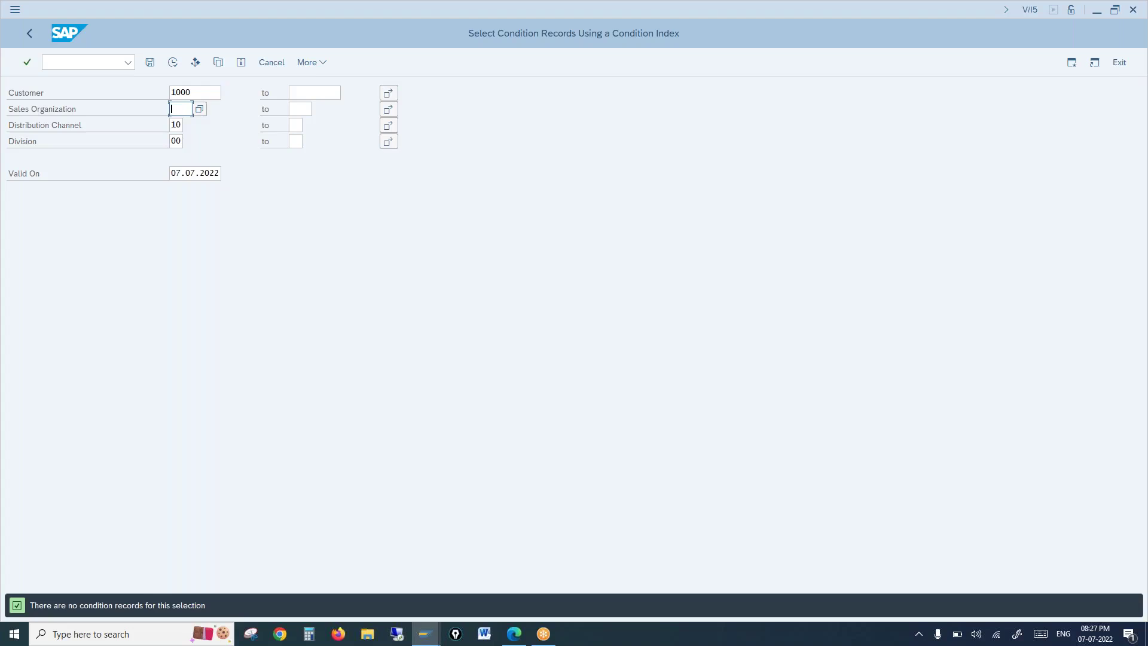
left_click_drag(170, 124, 191, 129)
key("BackSpace")
left_click_drag(168, 147, 173, 141)
key("BackSpace")
left_click(173, 62)
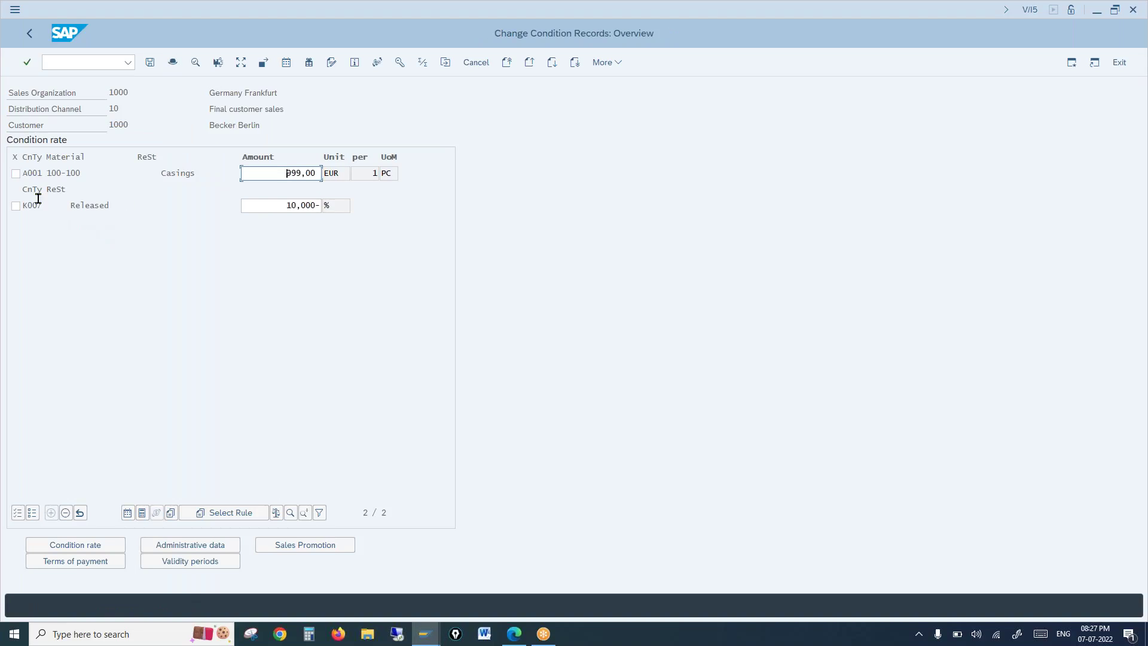
Step: Examine the amounts of the A001 and K007 condition records and the customer they belong to
left_click(24, 175)
left_click(268, 173)
left_click_drag(268, 173, 309, 172)
left_click_drag(285, 207, 321, 205)
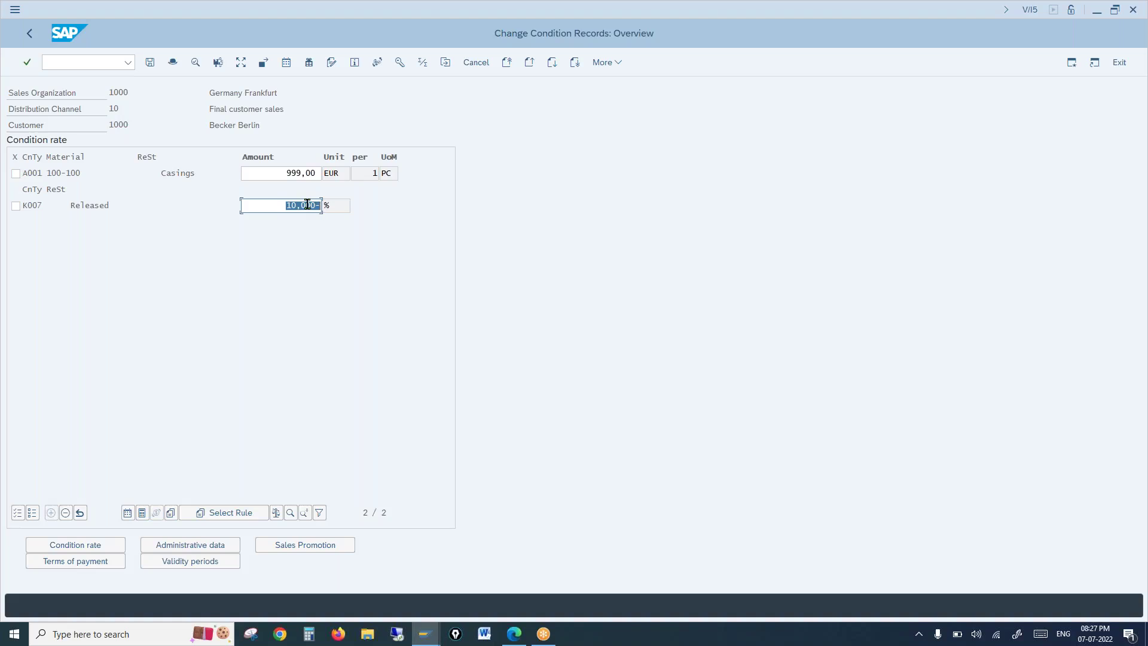
double_click(113, 126)
Step: Leave the record overview and restart transaction V/I5 with the index Customer/Sales Org./Dist.Channel/Division
left_click(30, 33)
left_click(83, 62)
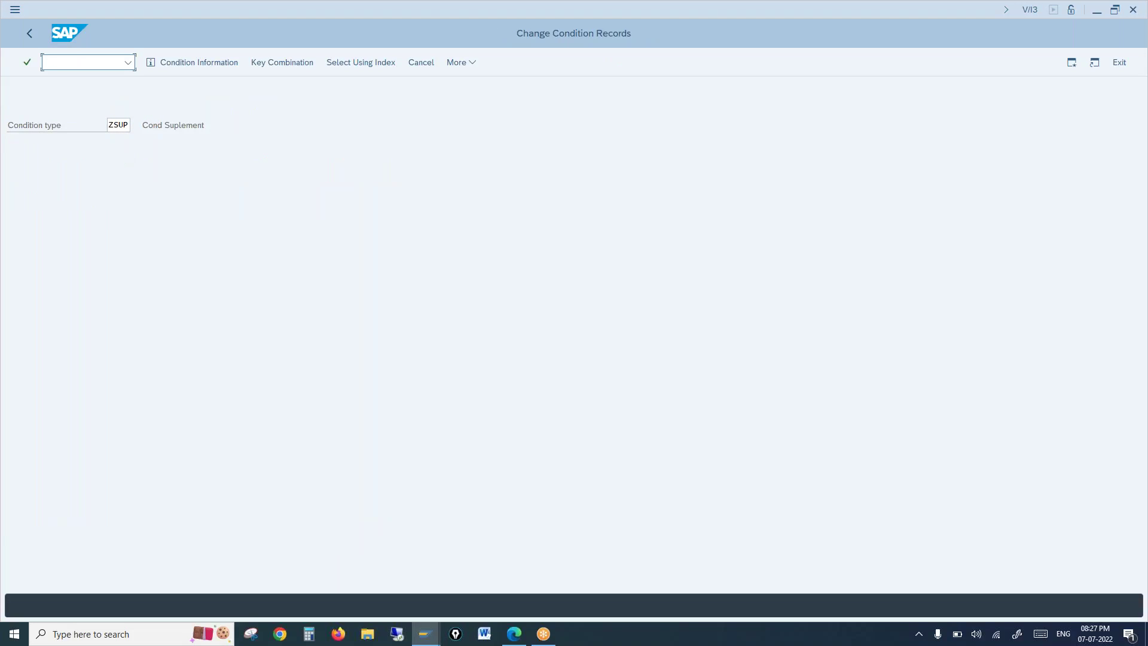
type("/nv/i5")
key("Return")
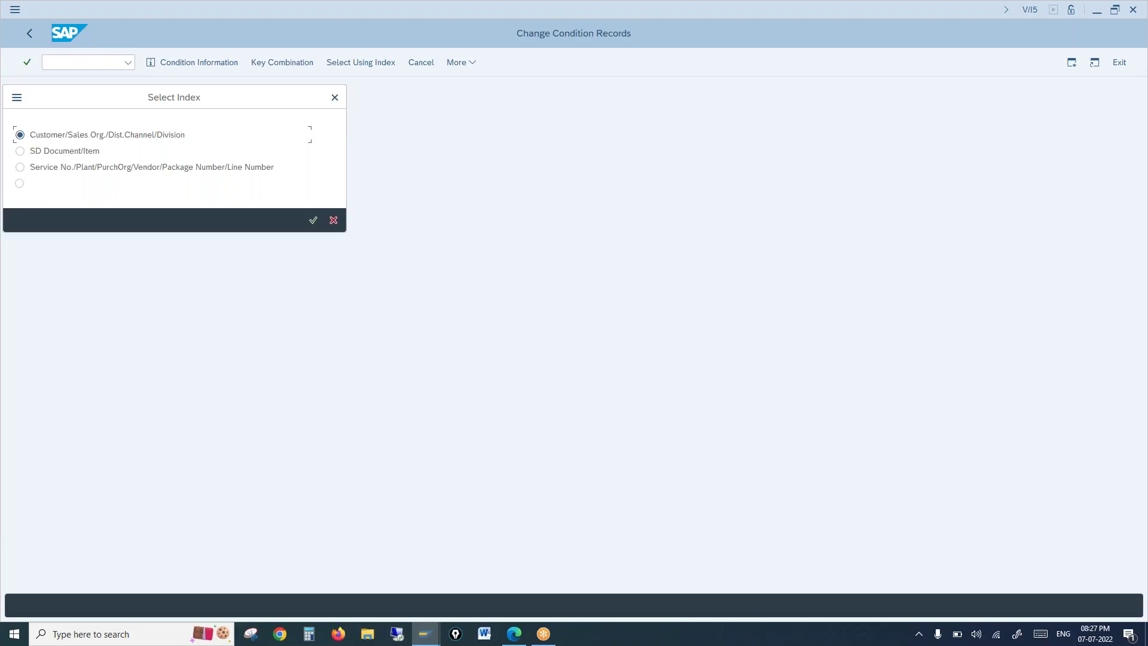
left_click(313, 221)
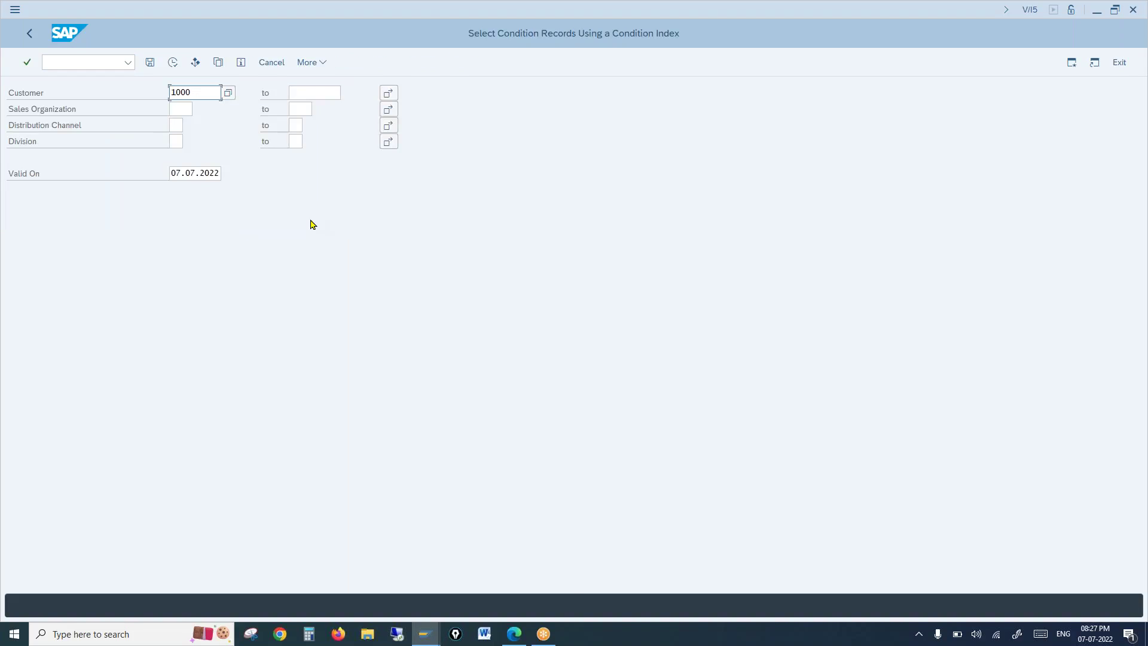
Step: Clear the customer, set the sales organization to 1000 and run the condition index selection
key("BackSpace")
left_click(181, 110)
type("1000")
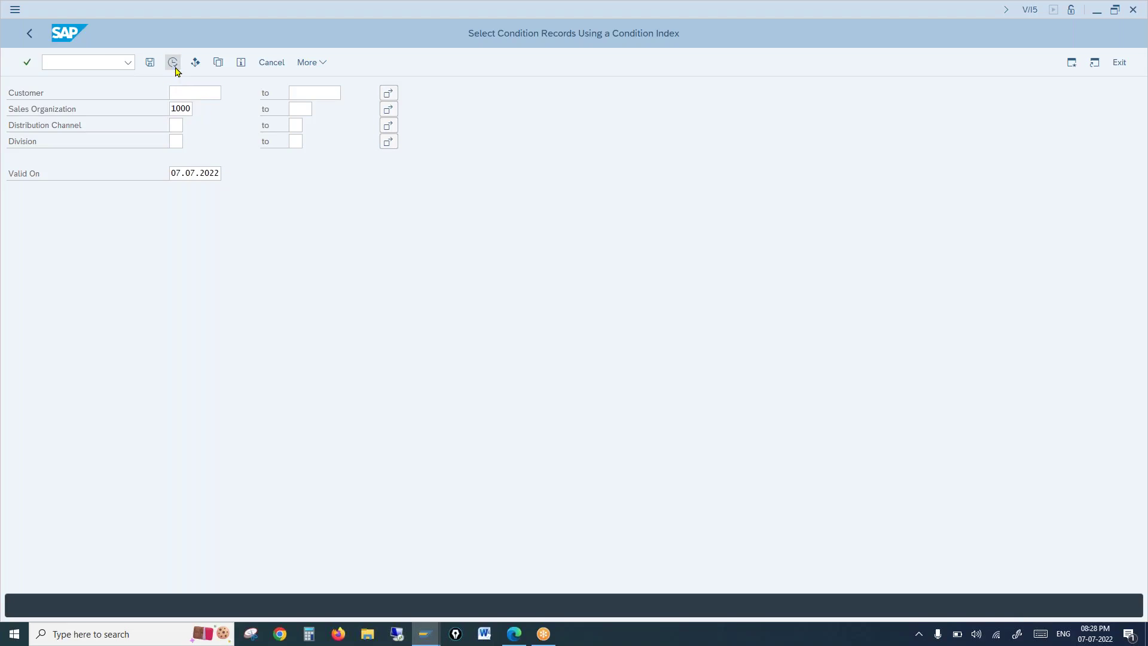
left_click(175, 69)
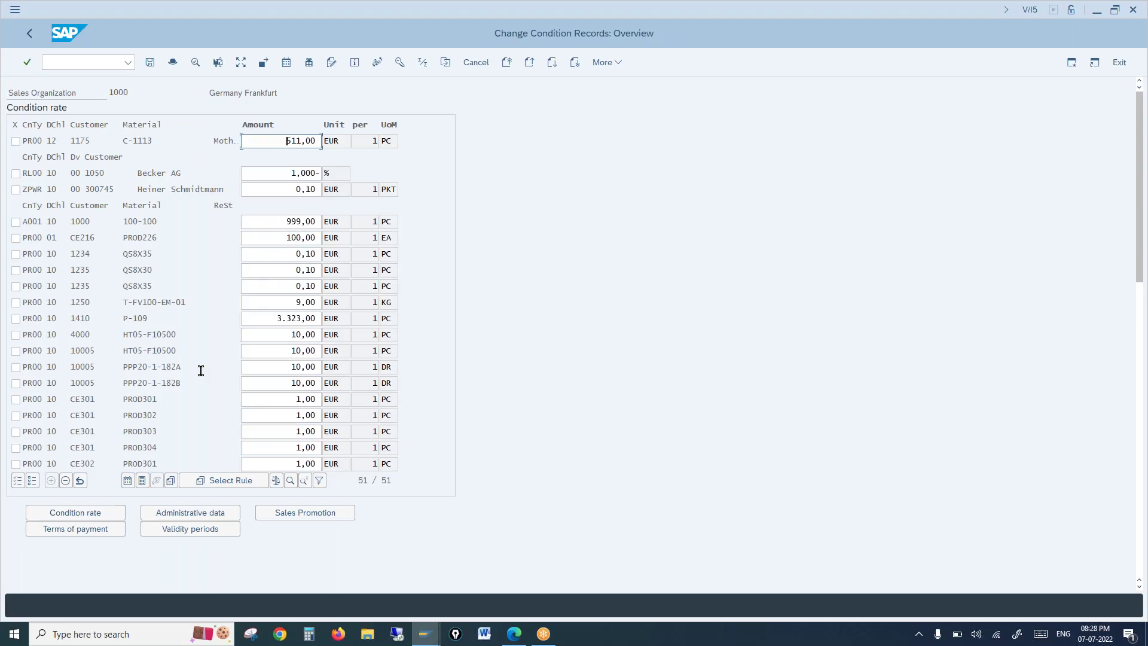
Step: Select the A001 record for material 100-100 and check its amount and sales organization
left_click(16, 222)
left_click_drag(259, 222, 311, 221)
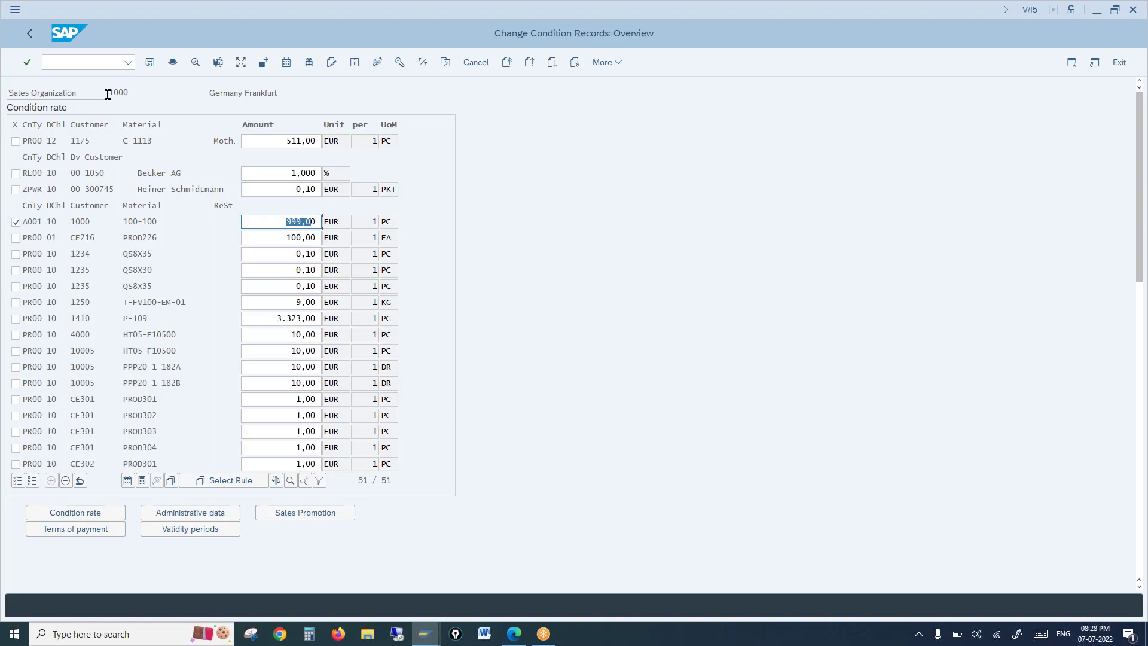
left_click_drag(108, 94, 129, 95)
left_click_drag(282, 222, 328, 223)
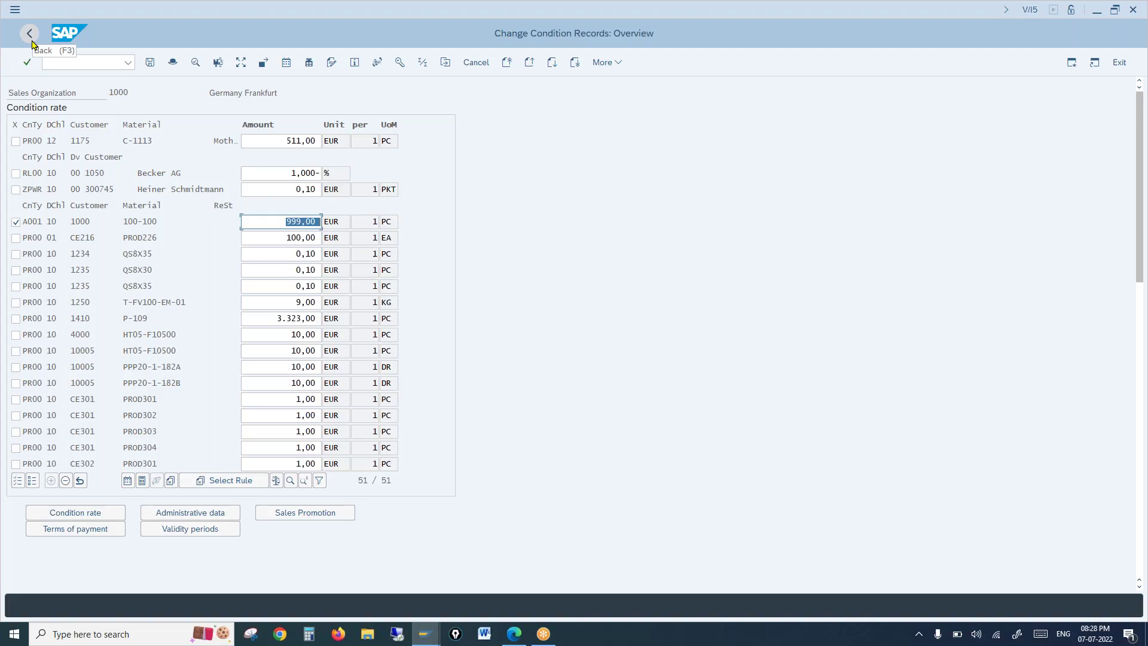
Step: Switch to the condition type details session and check which condition type has the condition index setting
mouse_move(421, 630)
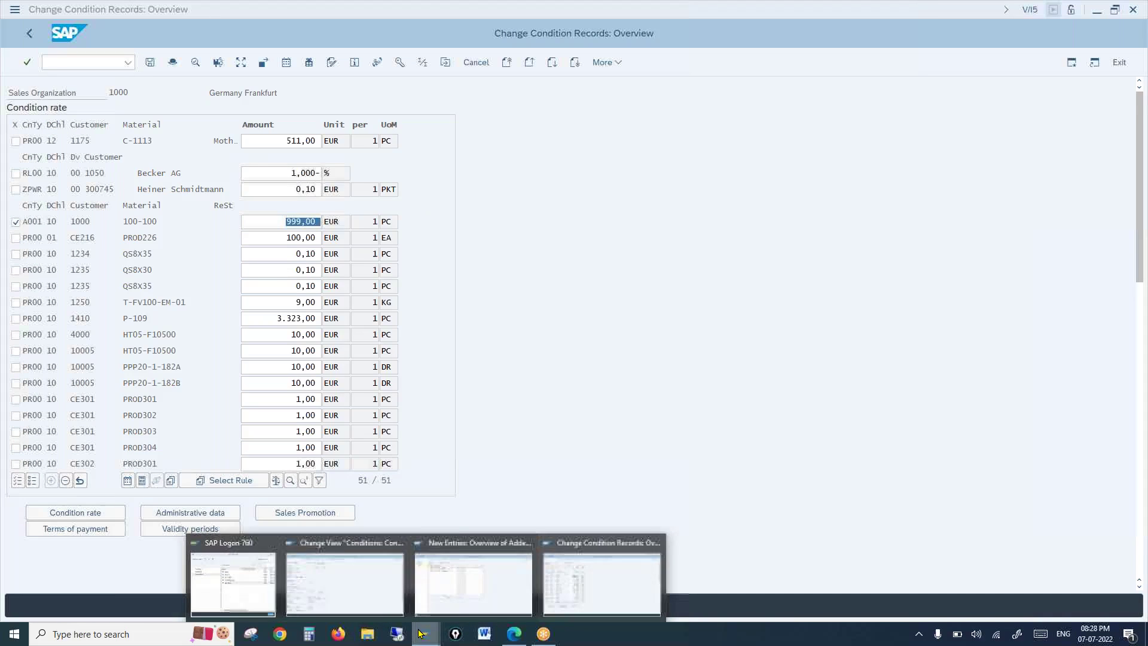
left_click(305, 556)
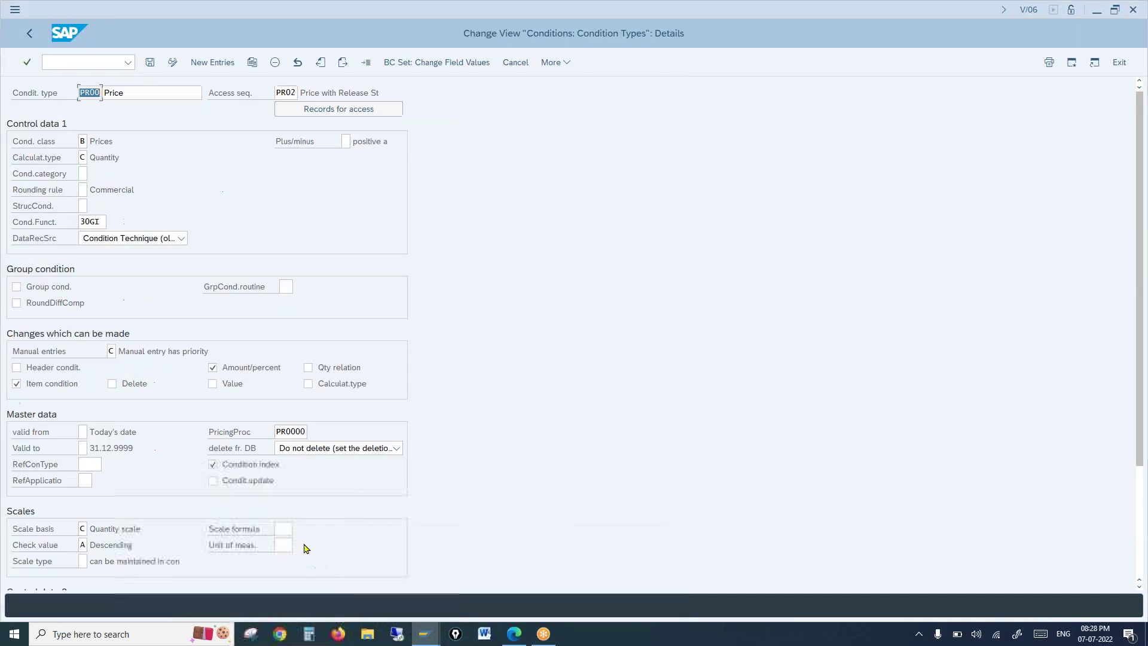
left_click(86, 94)
left_click_drag(86, 94, 97, 93)
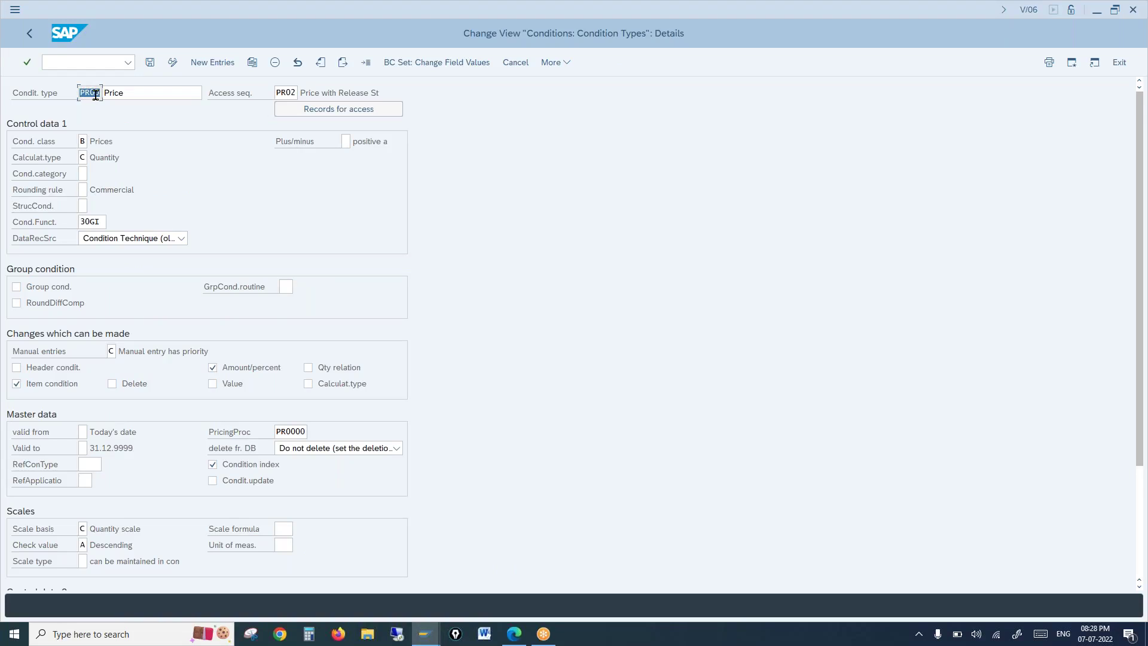
mouse_move(425, 633)
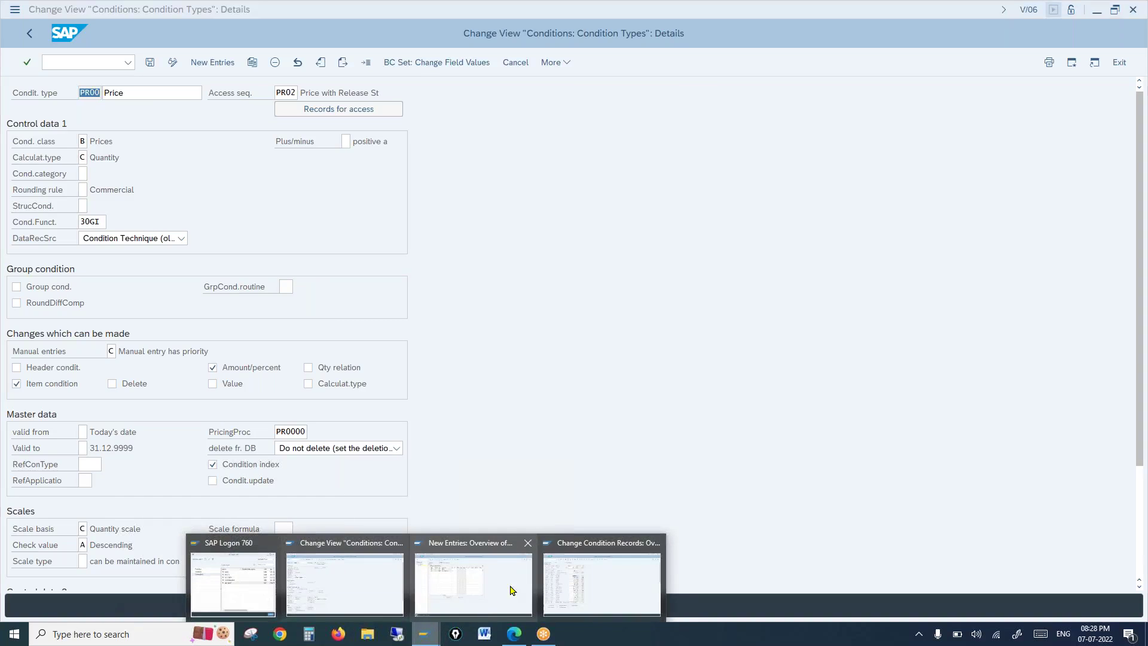
Step: Return to the condition record overview, set the A001 amount for material 100-100 to 1000 EUR and save
left_click(598, 583)
left_click_drag(112, 94, 143, 97)
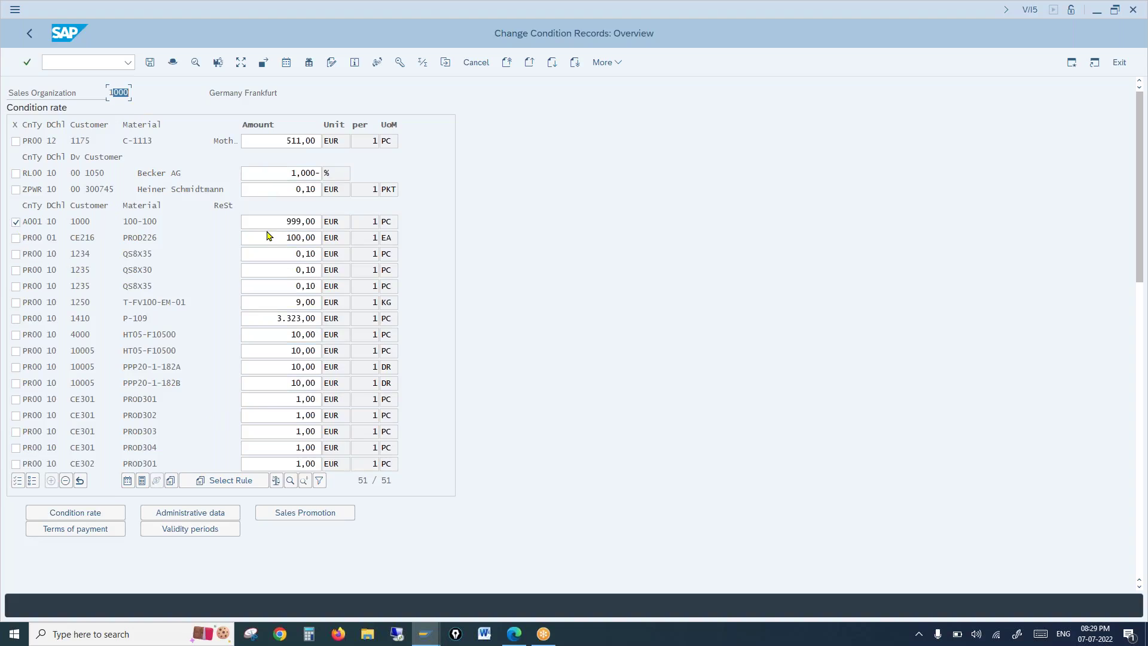
left_click_drag(272, 223, 318, 223)
type("1000")
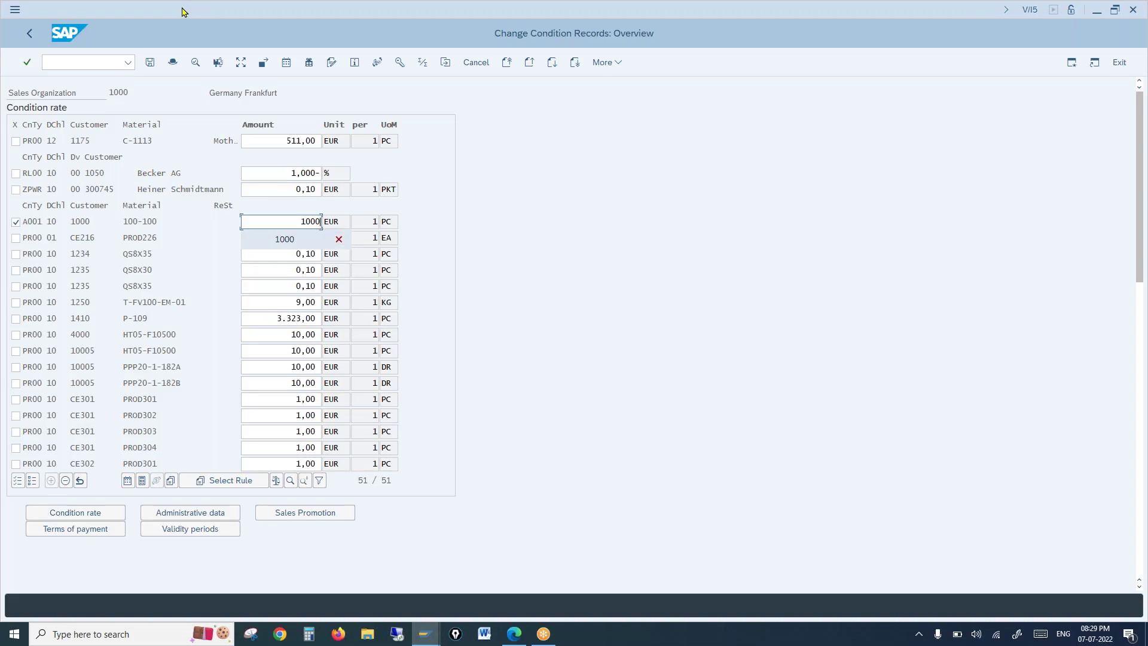
left_click(151, 62)
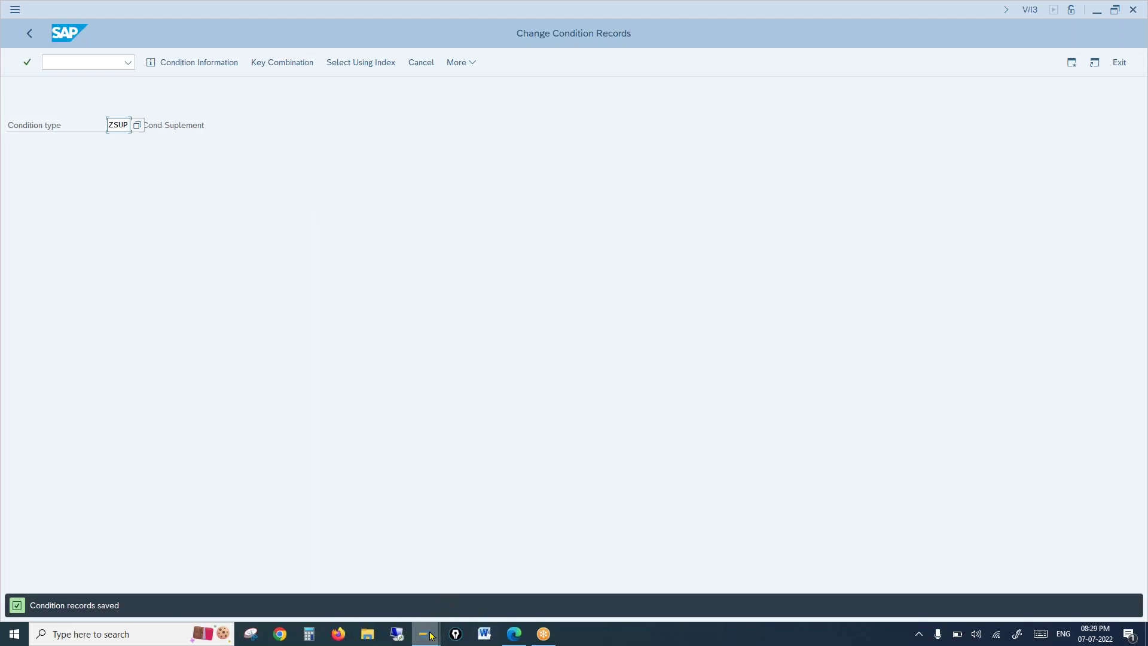
Step: Switch to the PR00 condition type details and select the condition update option in the master data
mouse_move(431, 636)
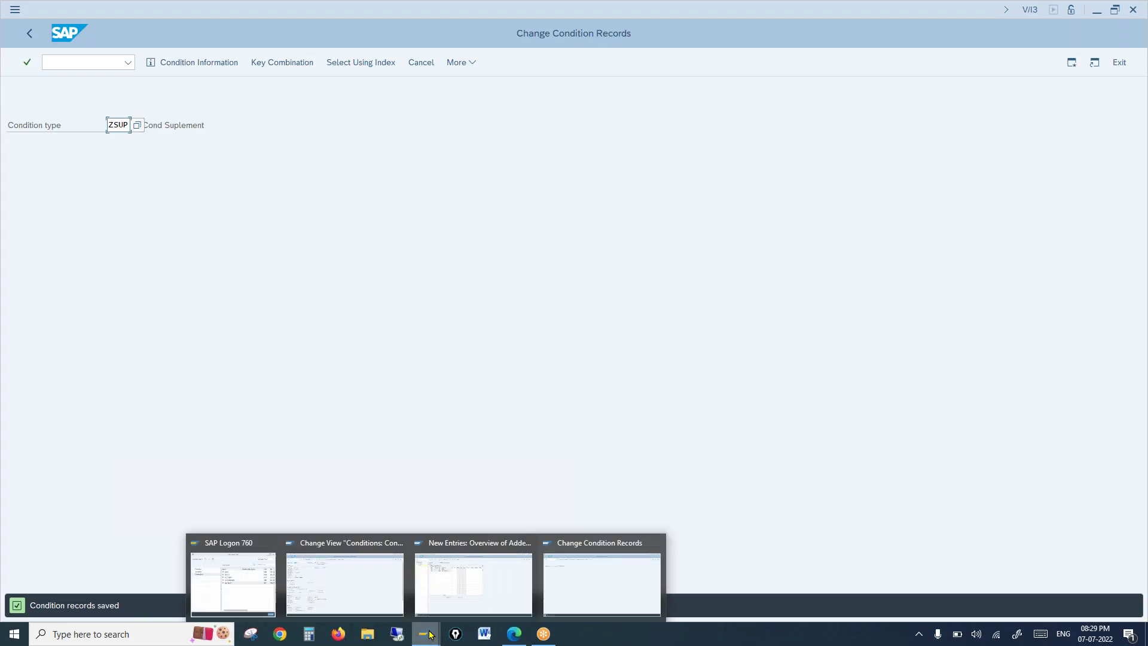
left_click(369, 587)
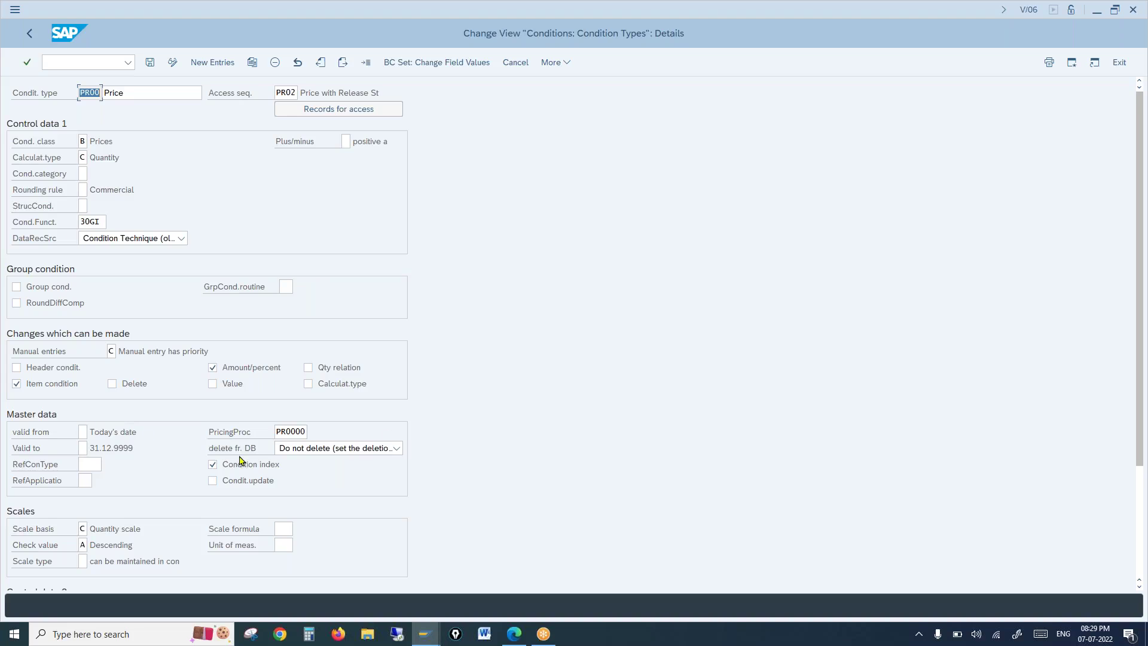
left_click(215, 486)
Step: Switch back to the Change Condition Records session, enter condition type PR00 and bring up the index selection
mouse_move(425, 634)
left_click(590, 591)
left_click(96, 60)
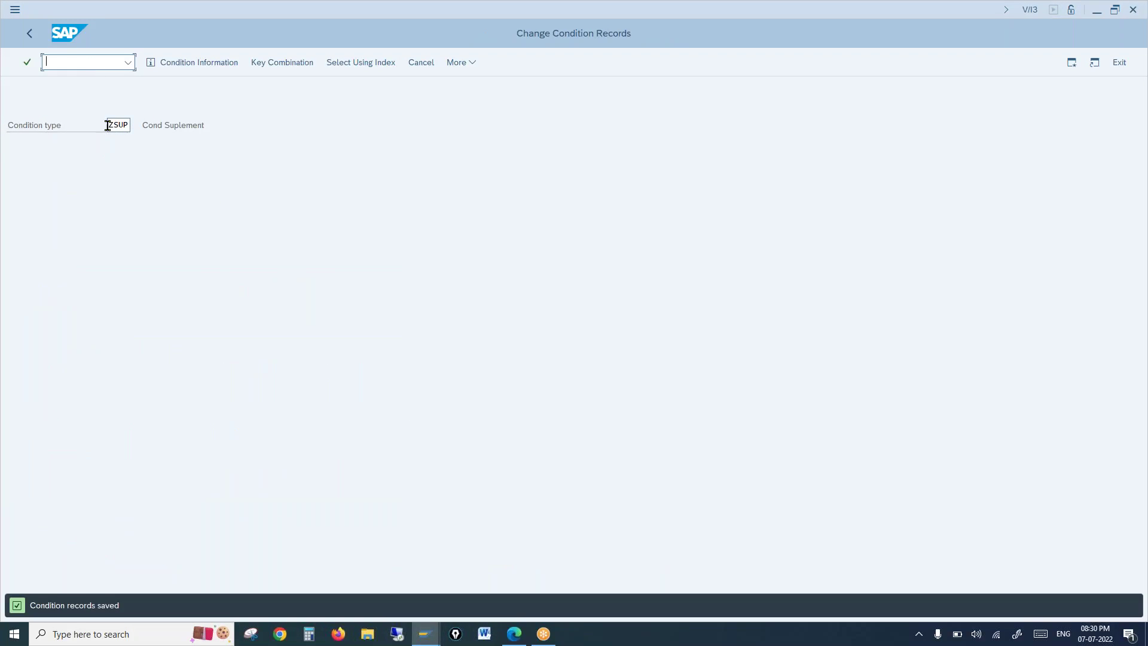
left_click_drag(108, 125, 189, 127)
type("pr00")
key("Return")
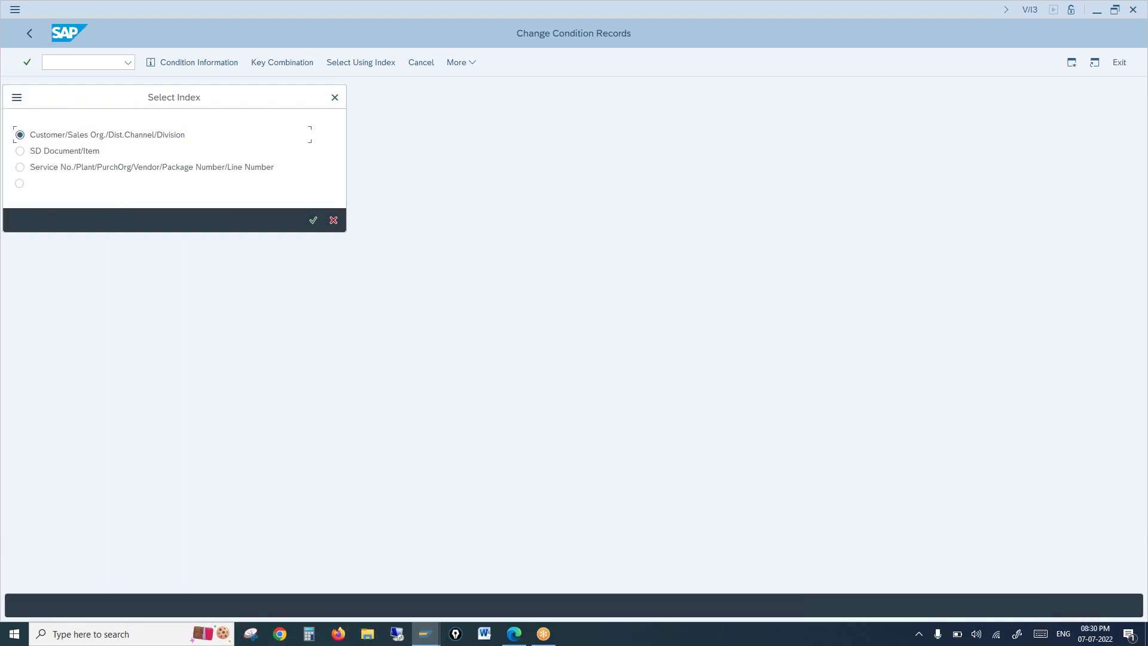
Step: Dismiss the Select Index dialog and start transaction VK12 to change condition records
left_click(334, 97)
left_click(97, 58)
type("/nvk12")
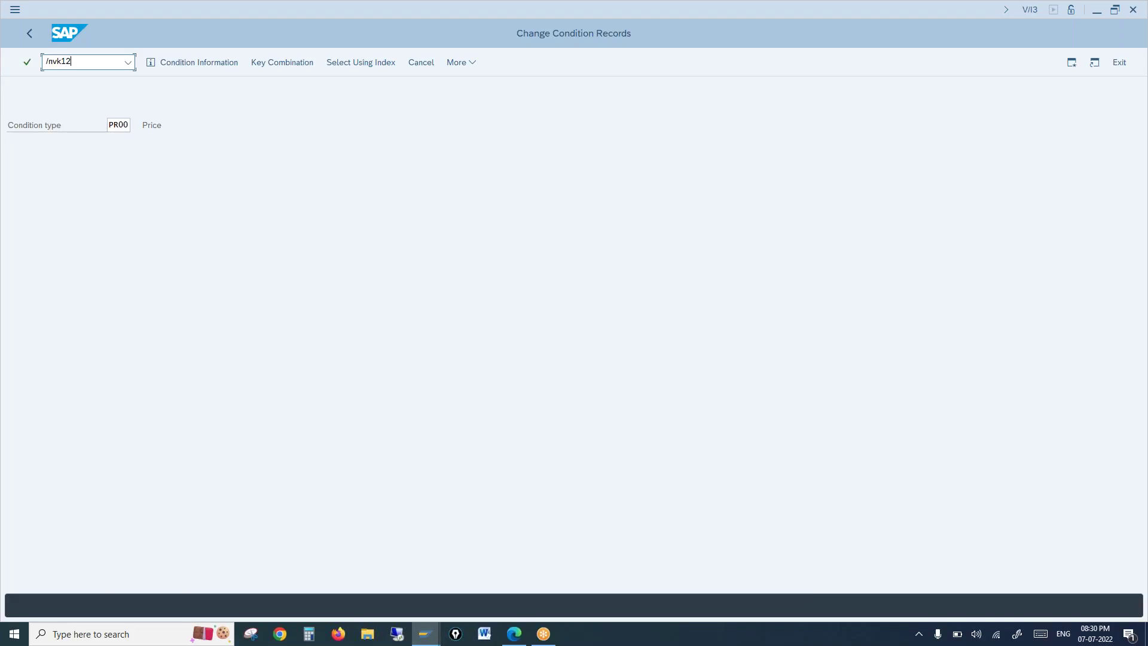
key("Return")
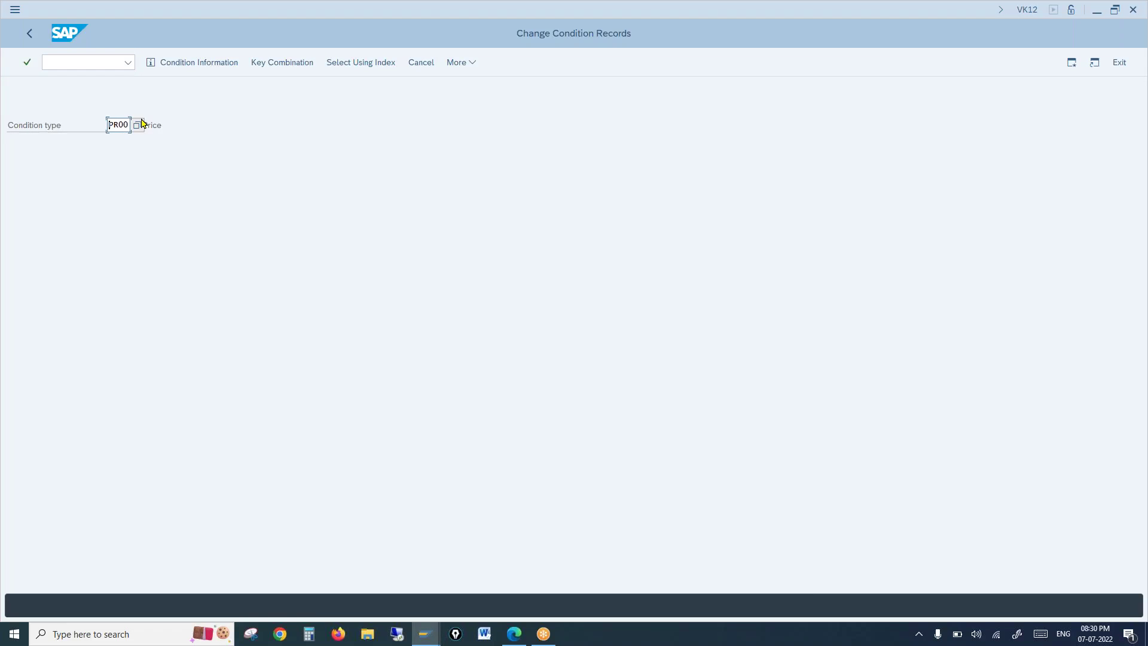
Step: List the PR00 records by Material with release status for sales organization 1000, distribution channel 10 and material 100-100
key("Down")
key("Down")
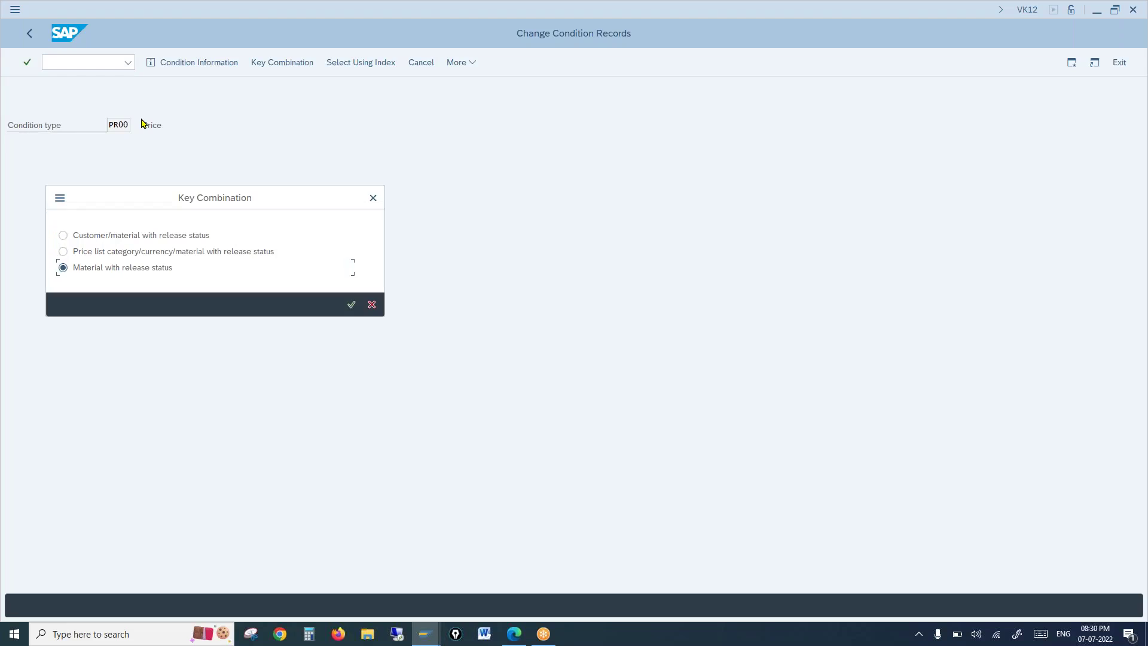
key("Return")
key("Tab")
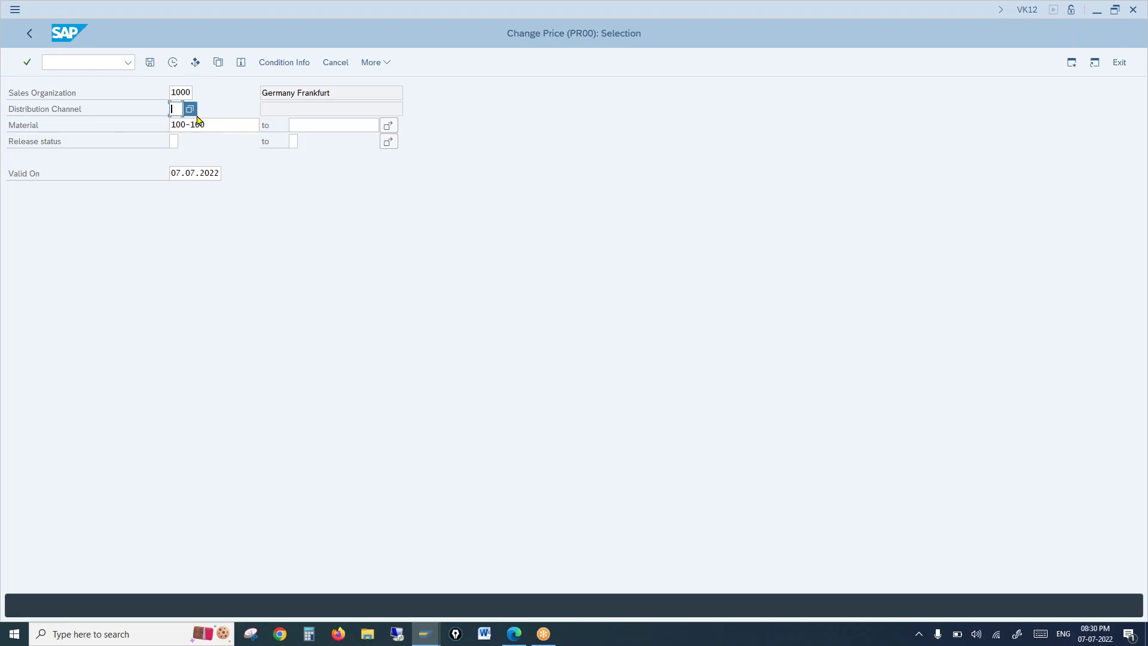
type("10")
key("Return")
left_click(173, 64)
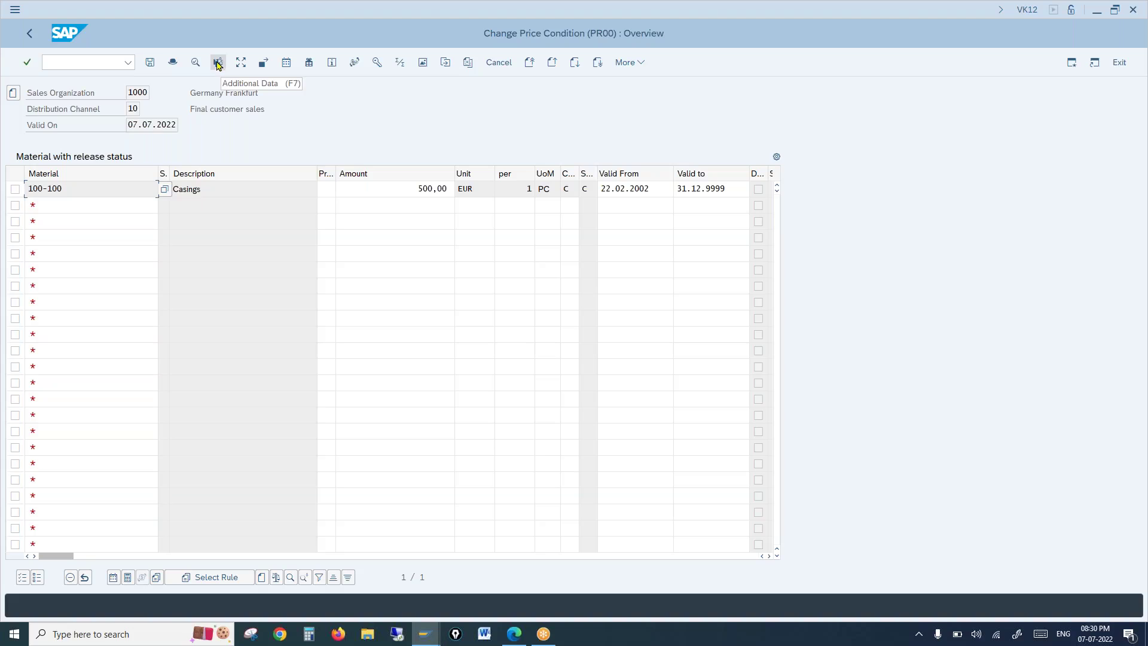
Step: Open the additional sales data of the price record for material 100-100 and inspect its assignment fields
left_click(15, 189)
left_click(216, 69)
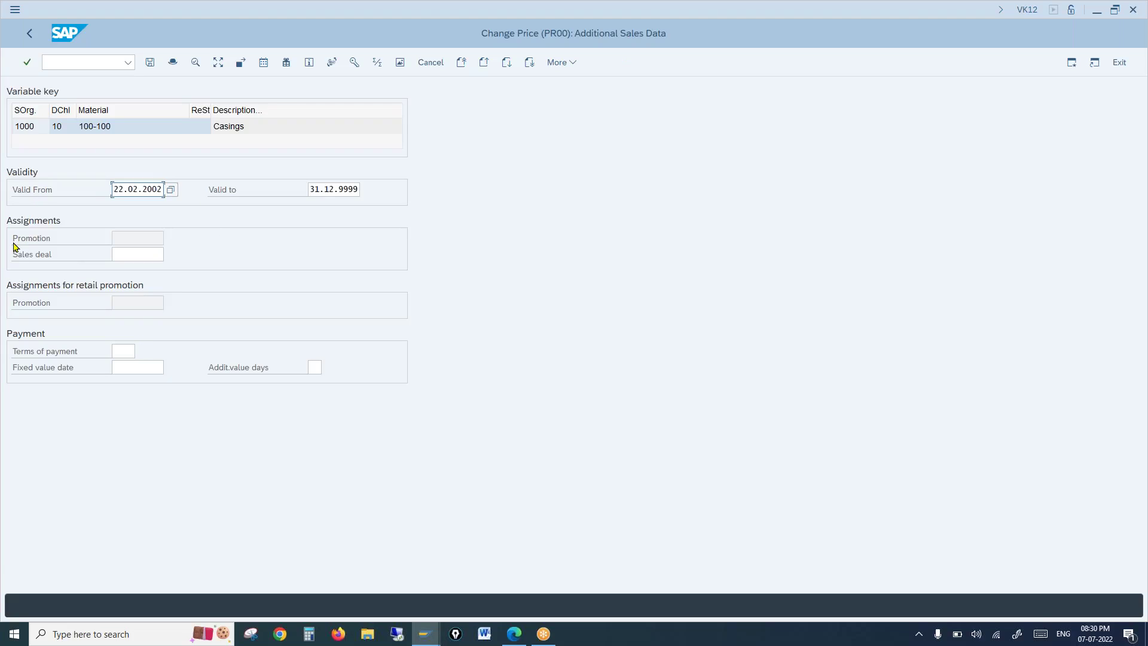
left_click(133, 238)
left_click(125, 254)
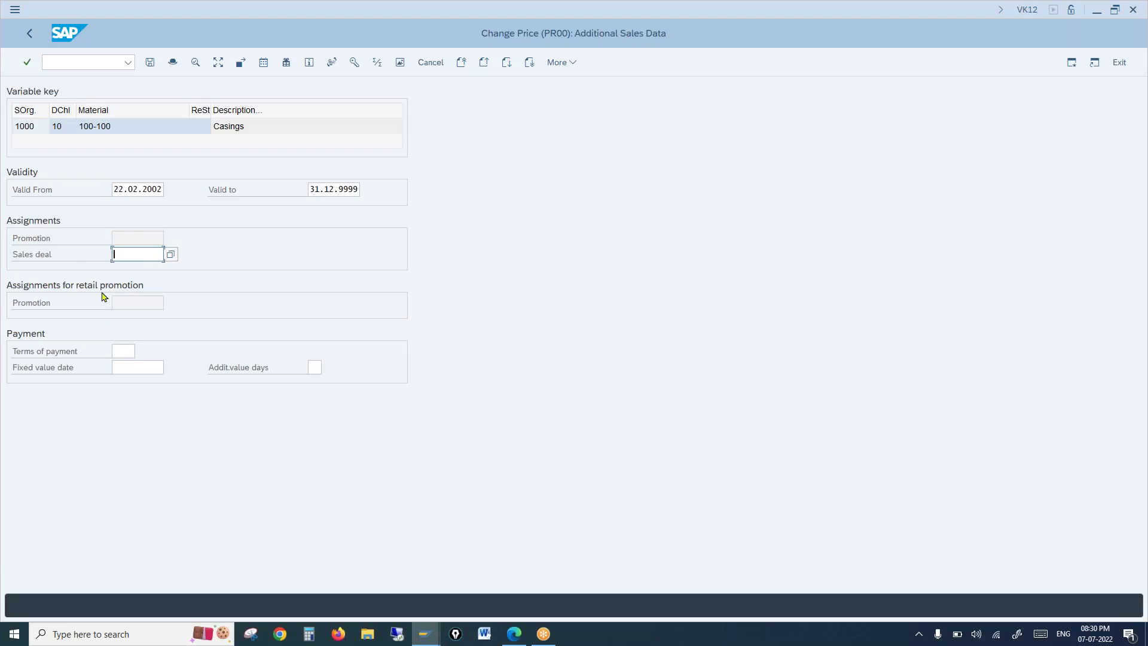
Step: Check condition type PR00's settings in the V/06 session, and return to the additional sales data
mouse_move(424, 634)
left_click(335, 544)
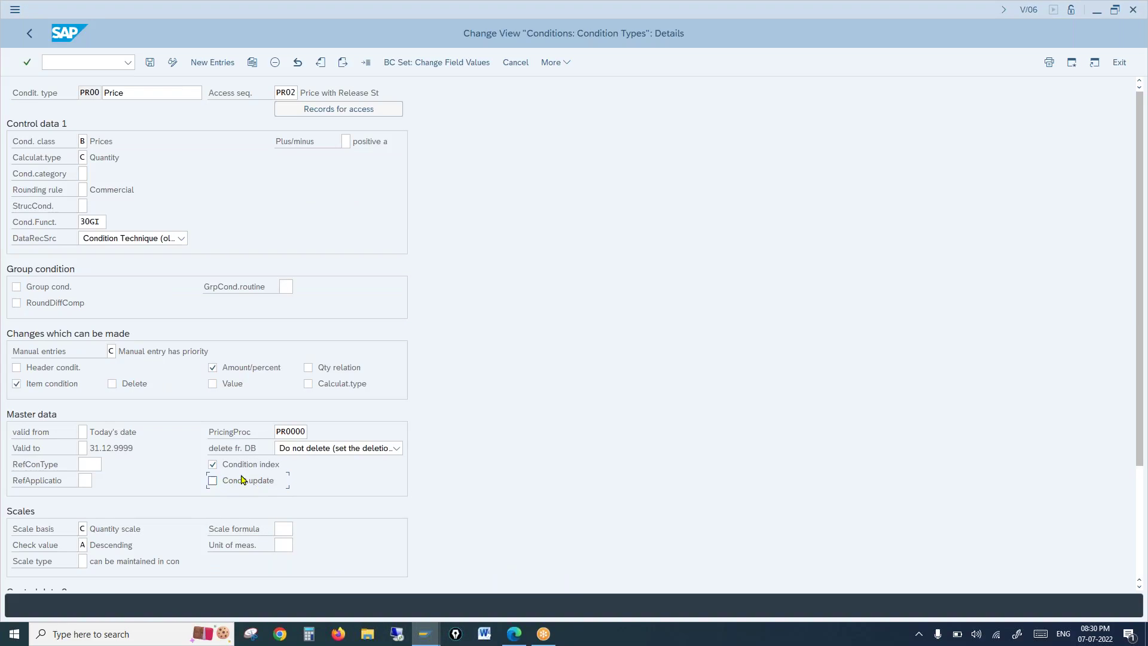
mouse_move(424, 633)
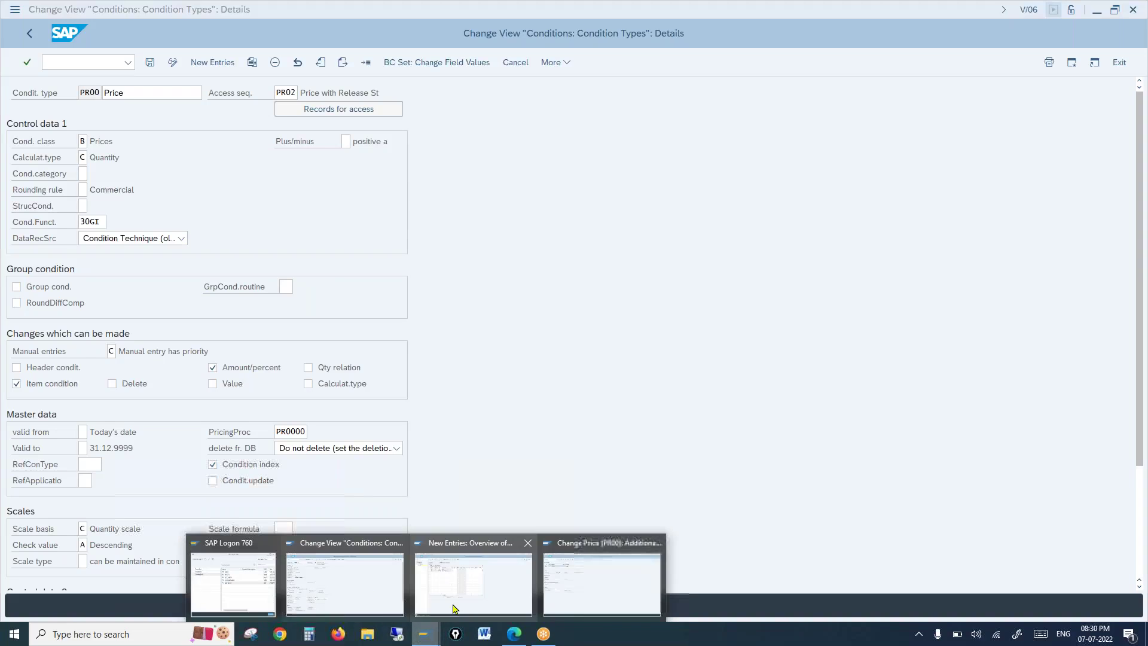
left_click(562, 584)
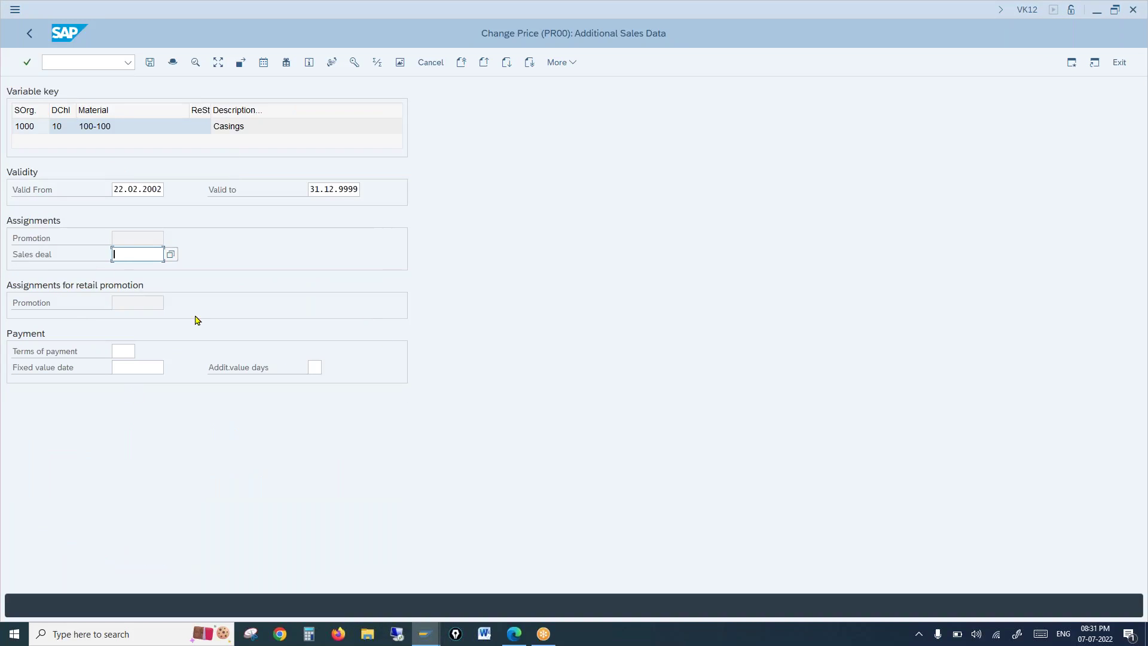
Step: Enable condition update for condition type PR00 in the V/06 session and save the change
mouse_move(425, 633)
left_click(359, 592)
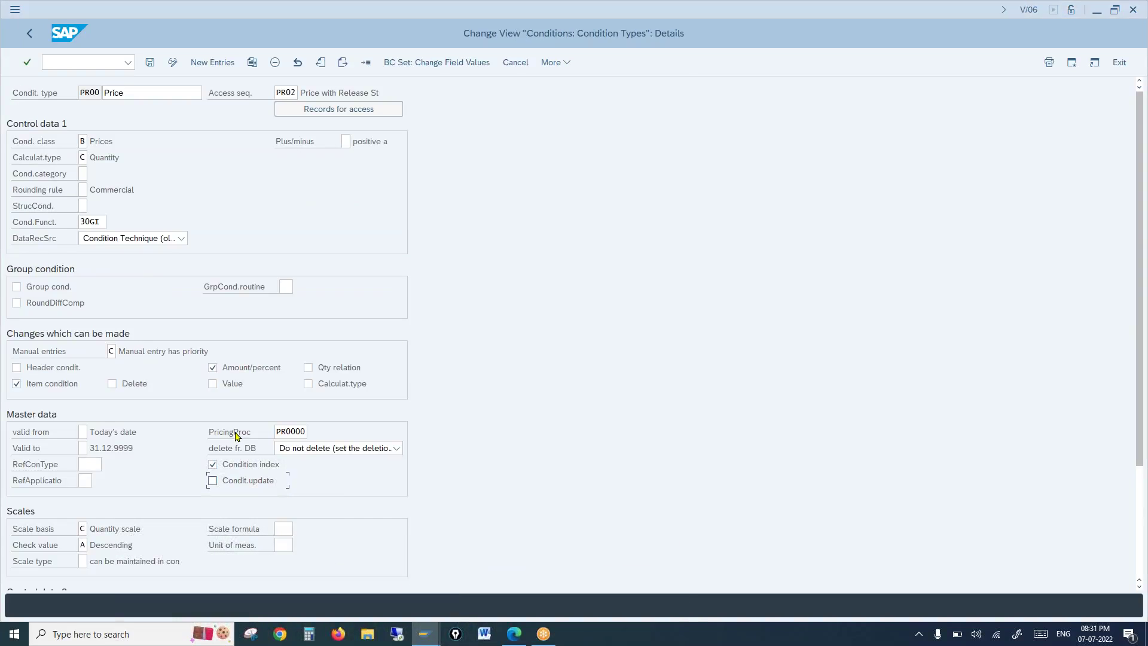
double_click(82, 92)
left_click(214, 481)
left_click(150, 62)
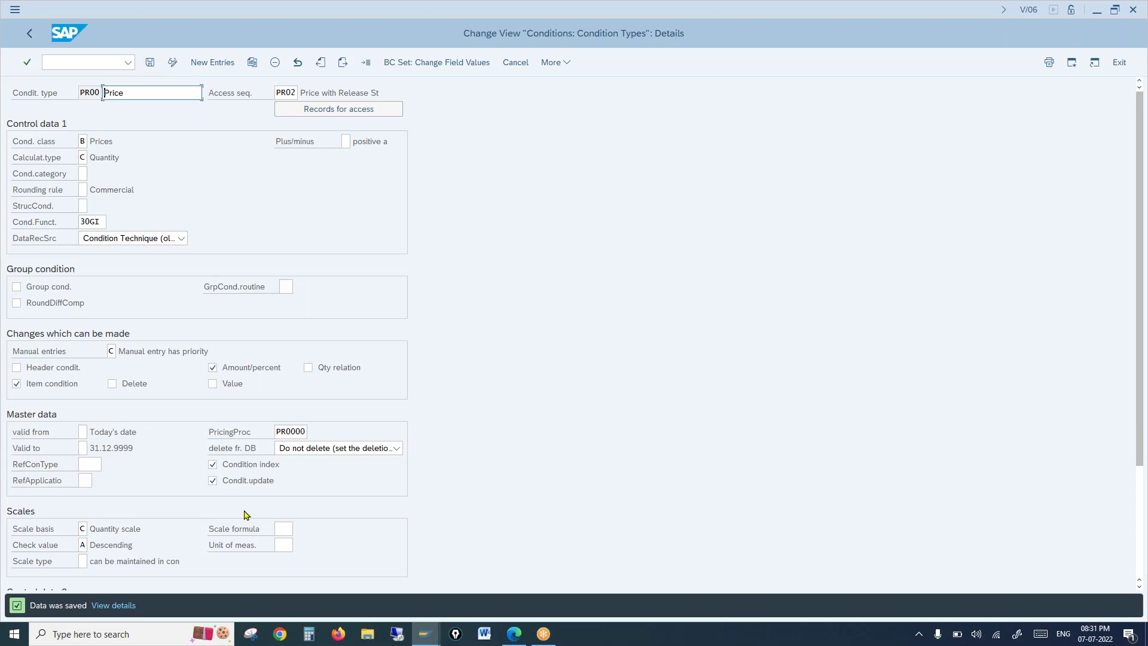
Step: Return to the price record session and restart transaction VK12
mouse_move(424, 634)
left_click(551, 599)
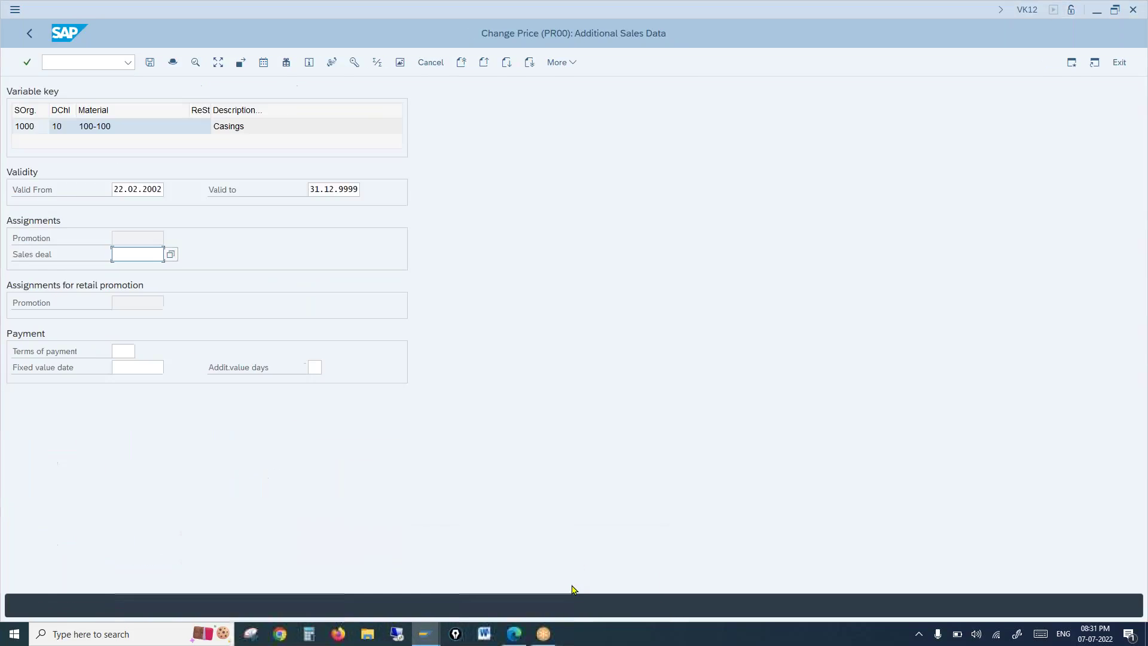
left_click(83, 64)
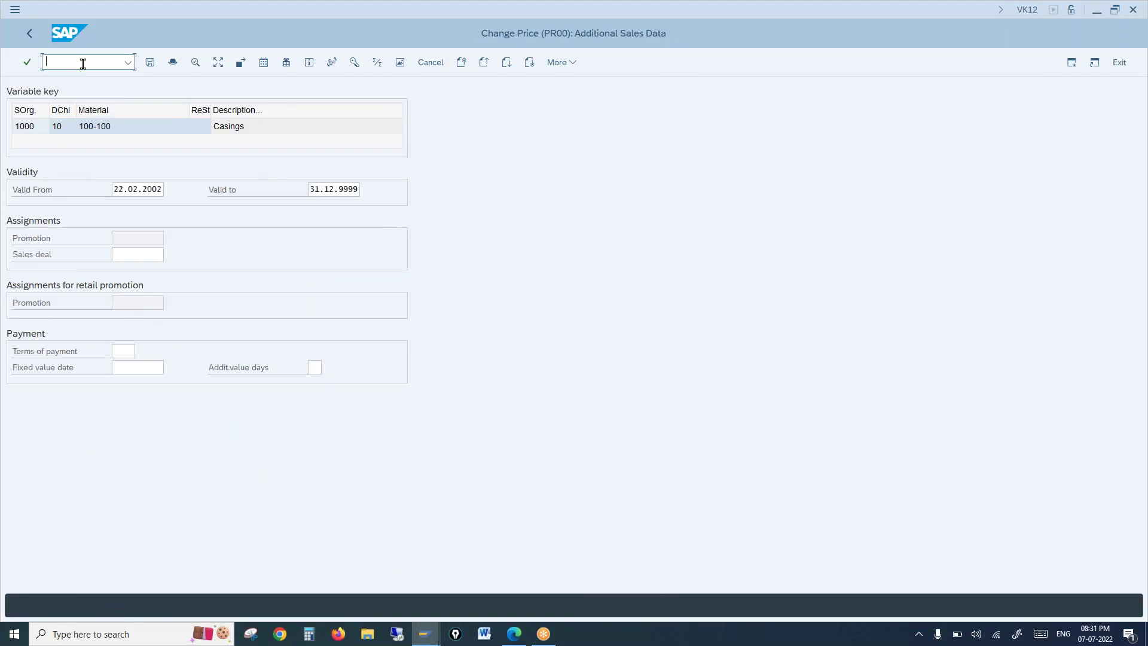
type("/nvk12")
key("Return")
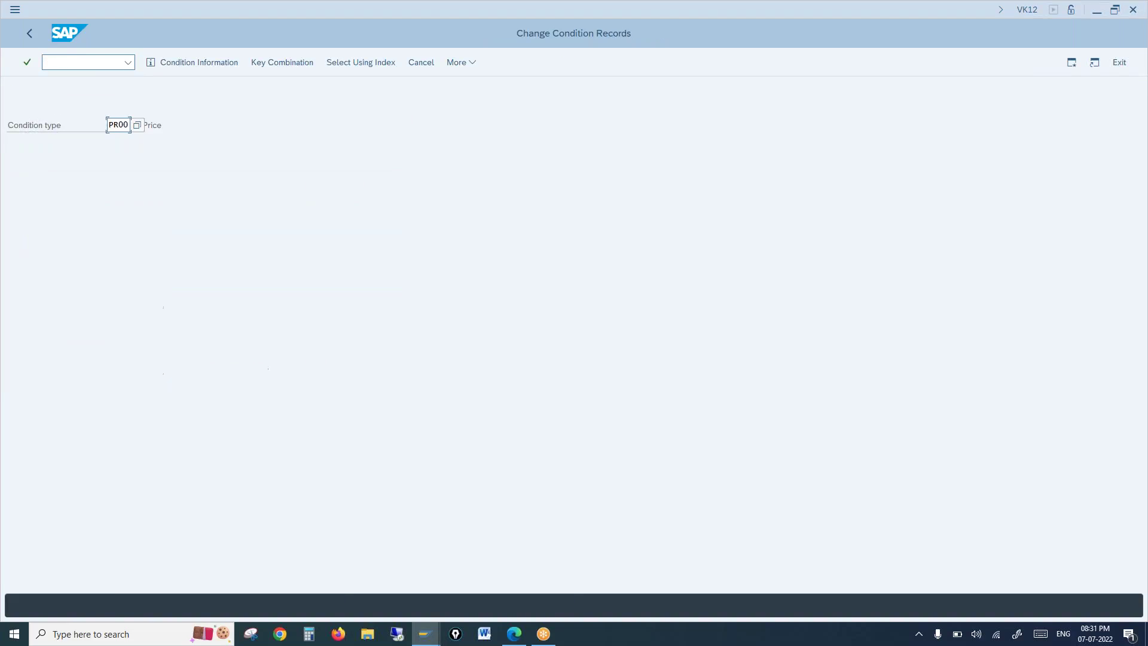
Step: Reopen the additional sales data of material 100-100's PR00 record using the Material with release status combination
key("Return")
key("Down")
key("Down")
key("Return")
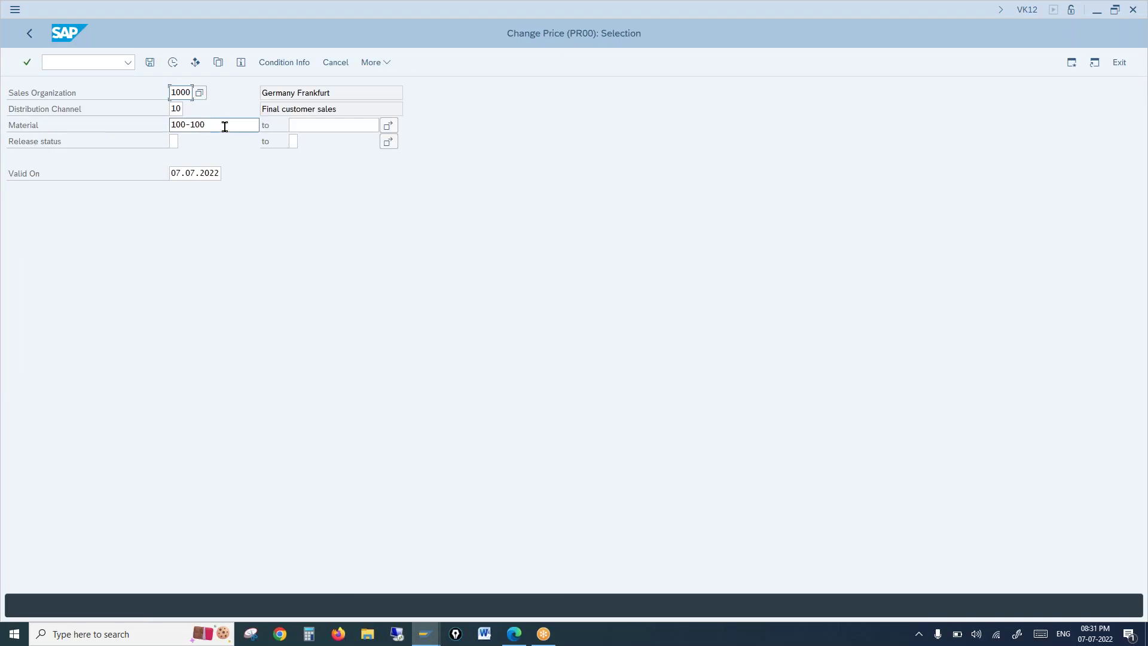
left_click(173, 62)
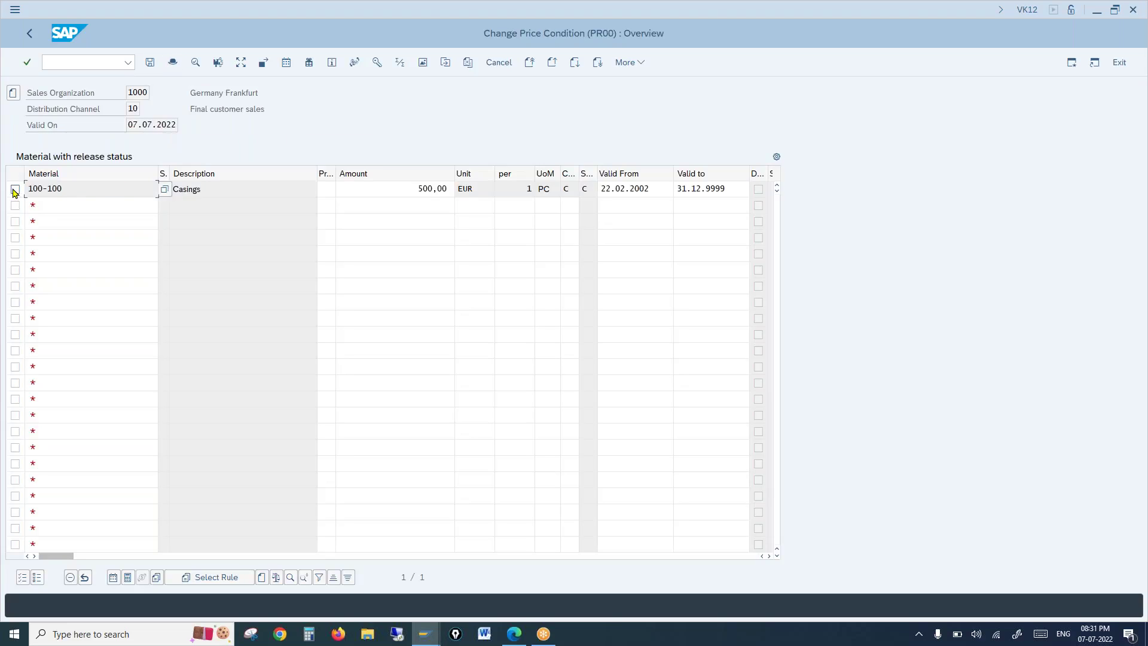
left_click(15, 190)
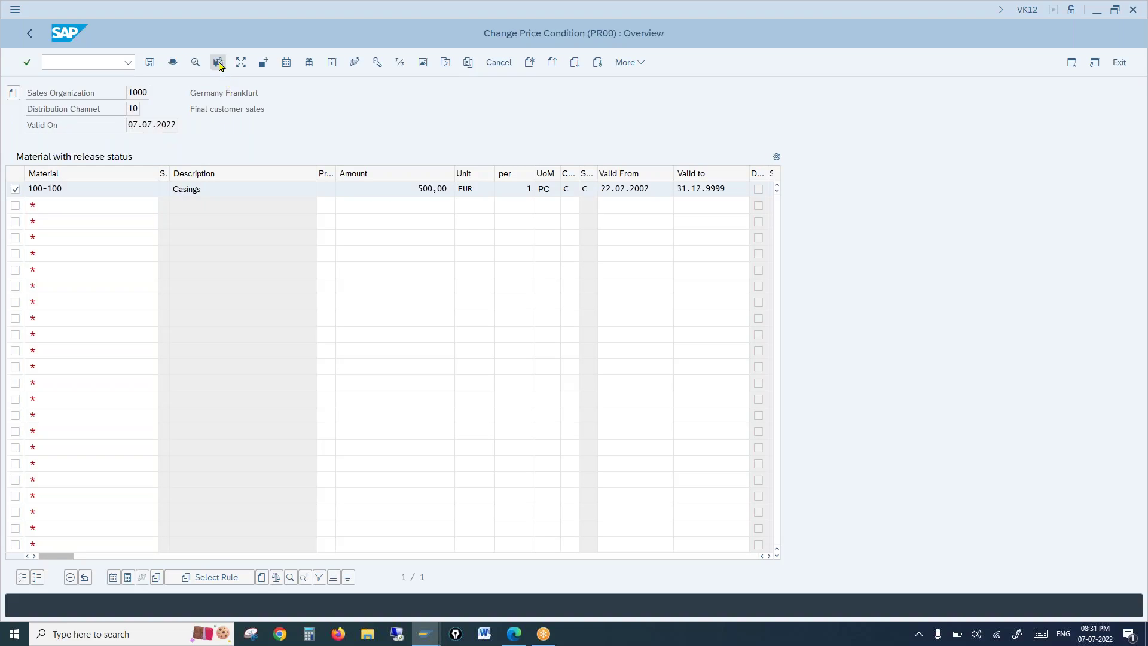
left_click(218, 63)
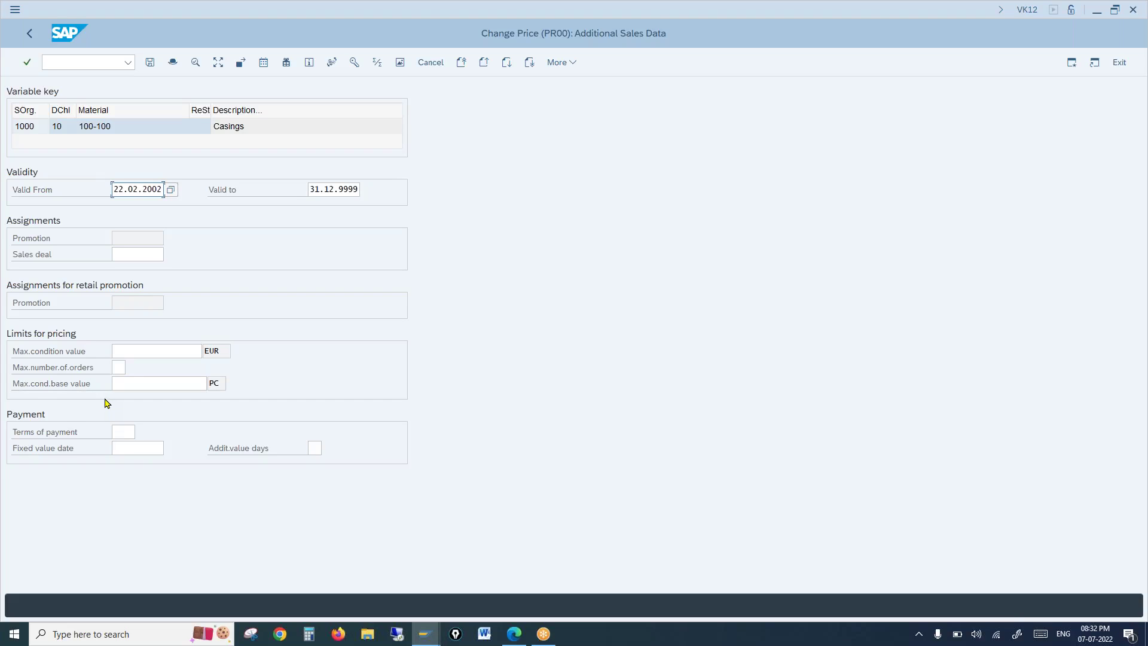
Step: Compare the pricing limits of the price record with the condition update setting of condition type PR00
left_click(80, 356)
mouse_move(425, 633)
left_click(335, 577)
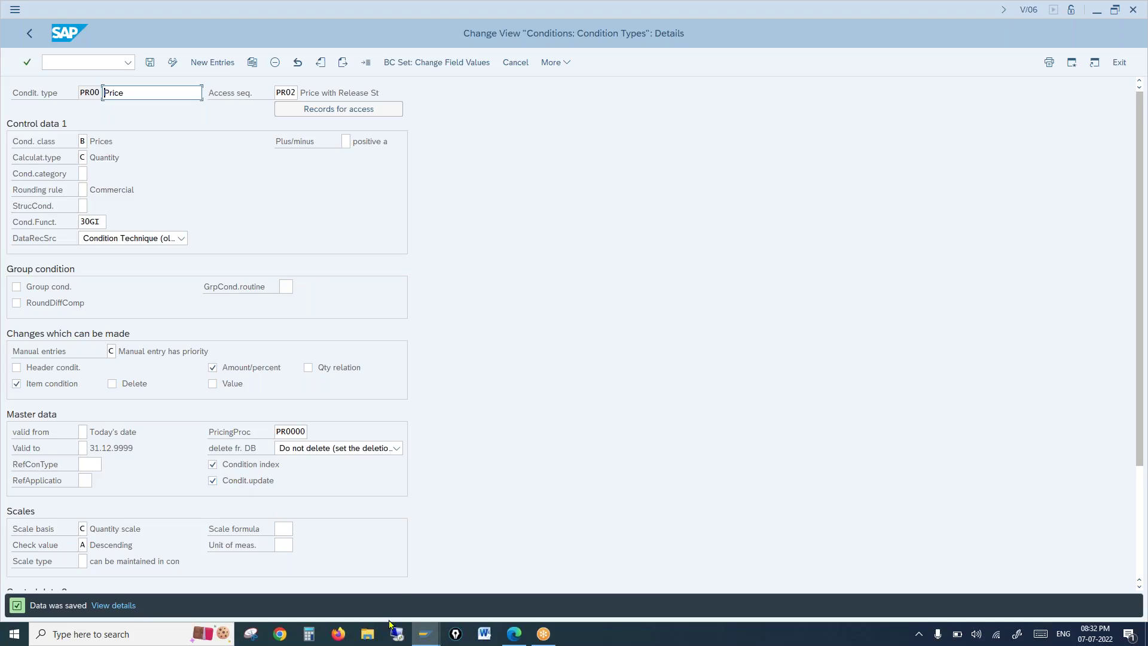
left_click(425, 634)
left_click(579, 583)
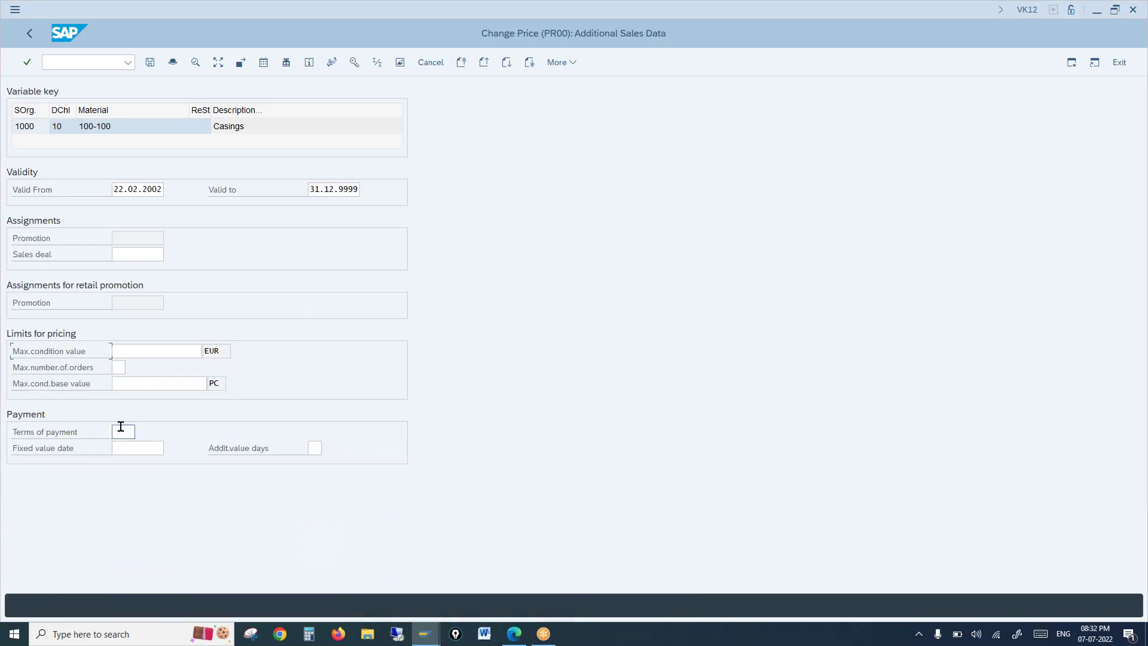
Step: Set the maximum condition base value to 100 PC in the pricing limits
left_click(121, 351)
left_click(132, 382)
left_click(119, 366)
left_click(161, 385)
type("100")
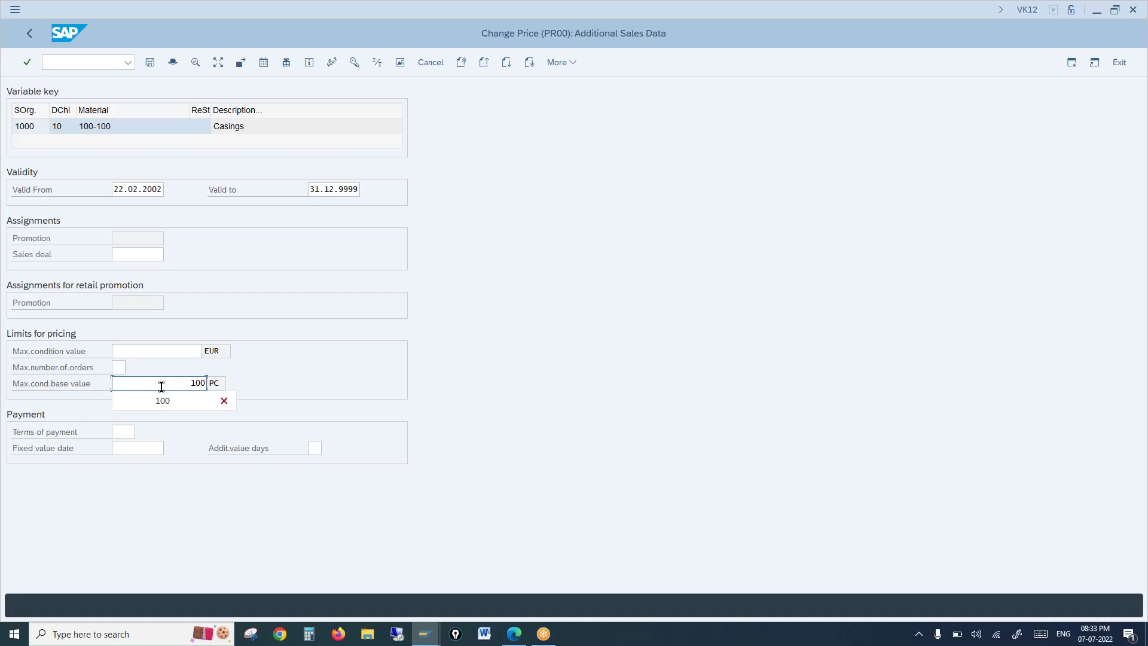
left_click(395, 344)
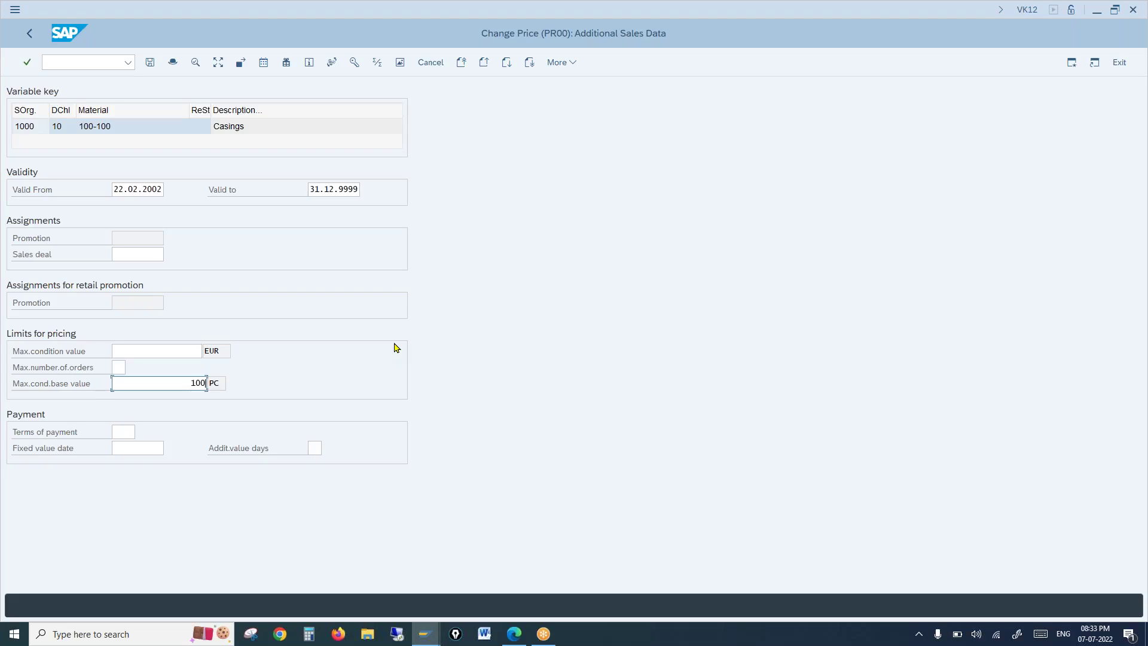
Step: Review the pricing limit fields and recheck the condition update option of condition type PR00 in the V/06 session
left_click(165, 350)
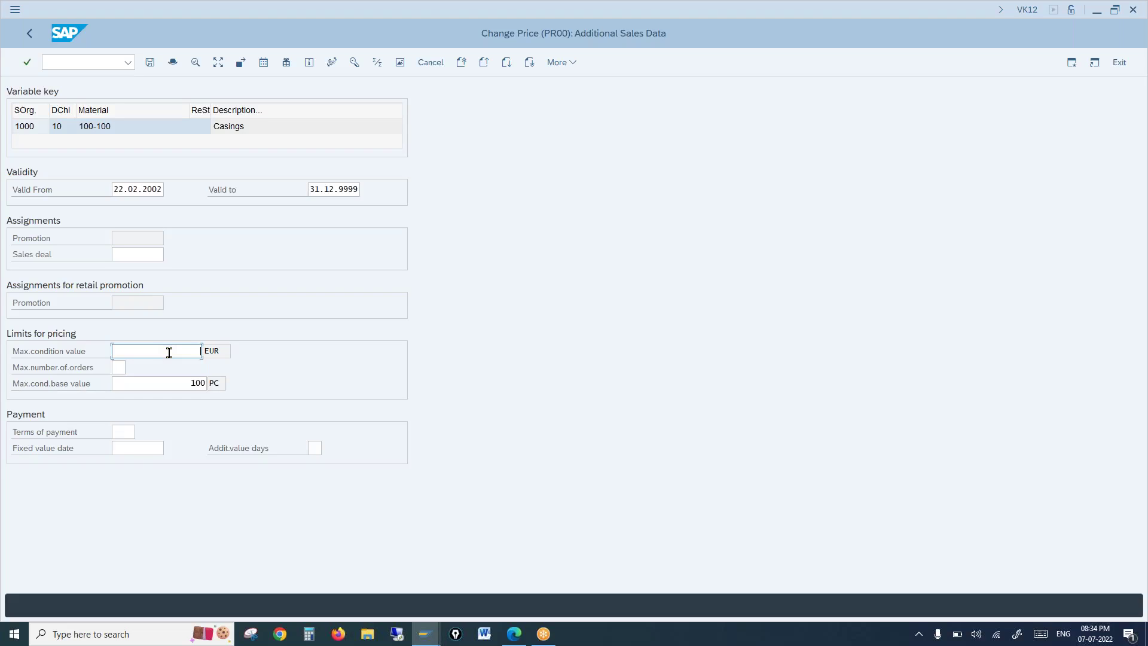
left_click(117, 366)
left_click(127, 384)
double_click(193, 382)
left_click(183, 348)
mouse_move(427, 633)
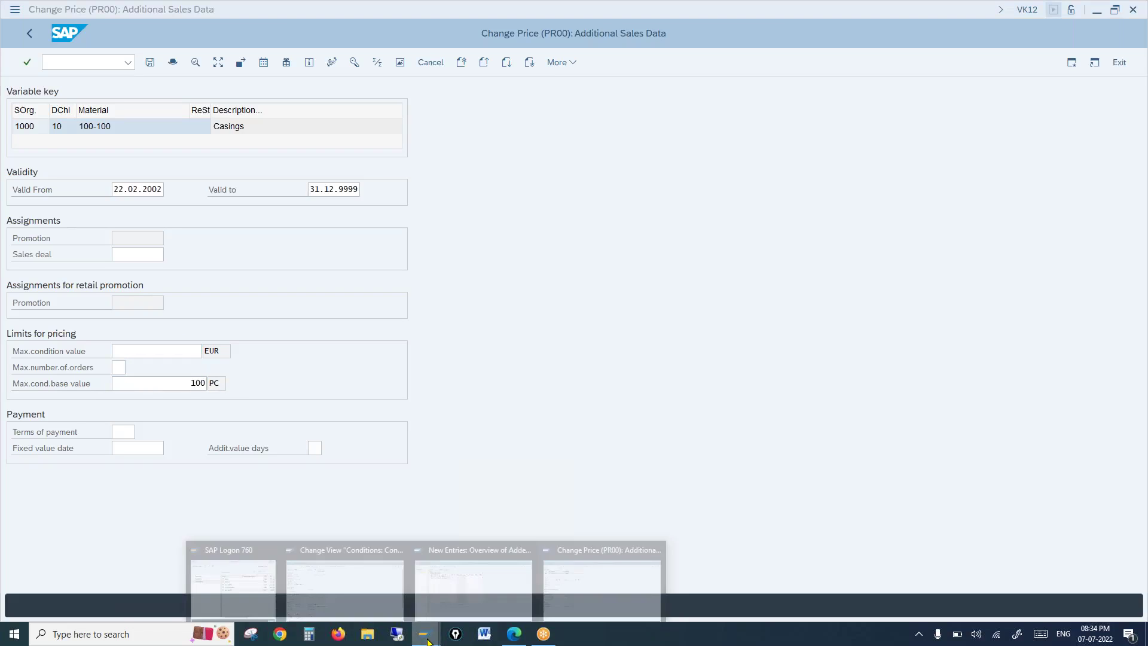
left_click(369, 586)
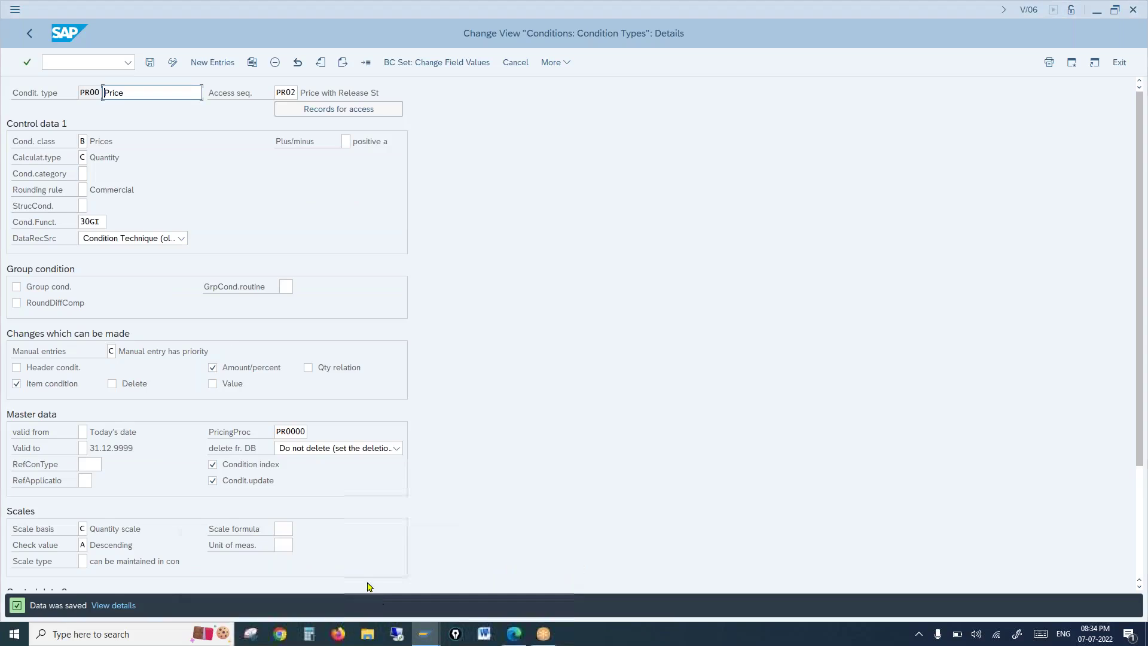
left_click(213, 482)
left_click(215, 484)
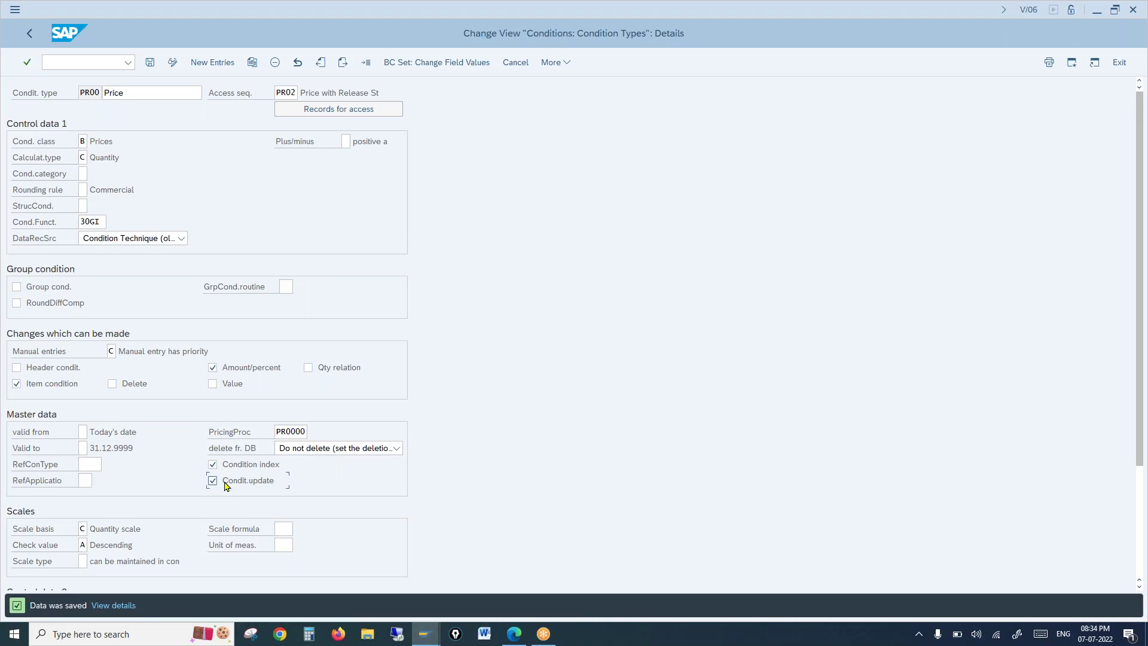
mouse_move(420, 635)
left_click(595, 589)
Step: Set the maximum number of orders to 3 in the pricing limits and review both limits
left_click(117, 367)
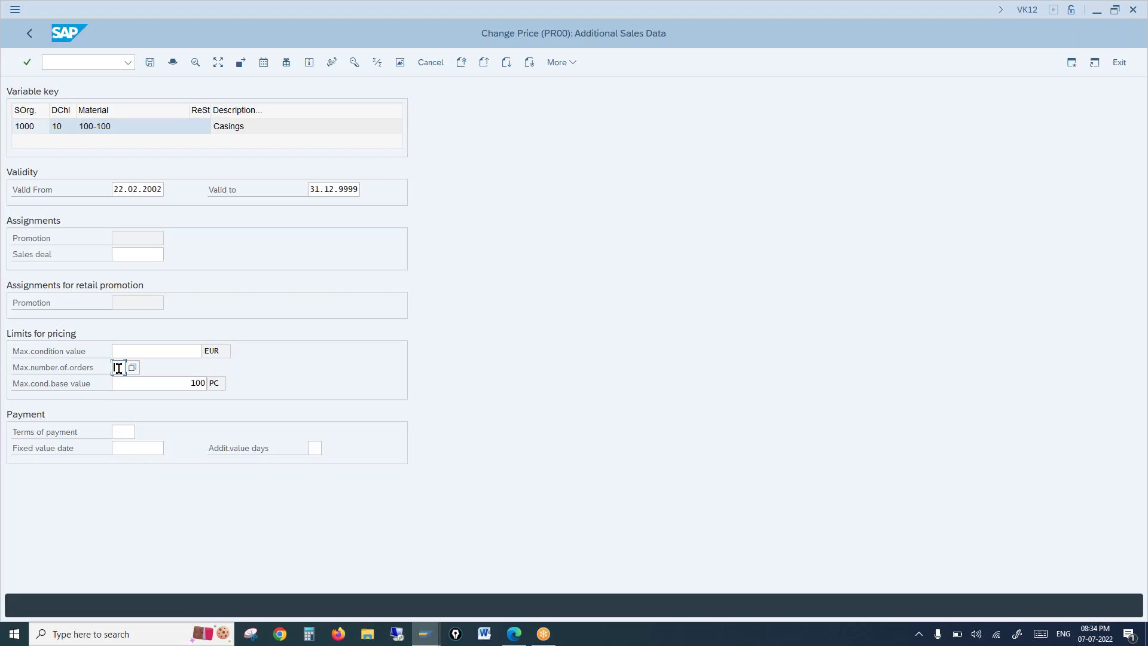
left_click(66, 370)
key("Return")
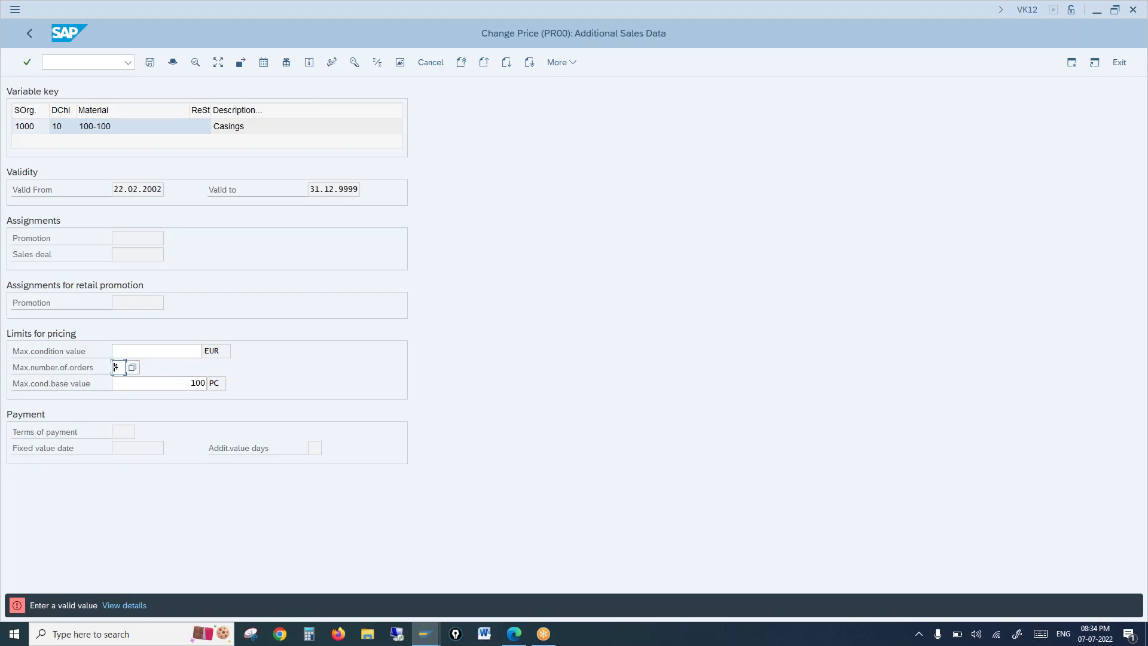
type("3")
key("Return")
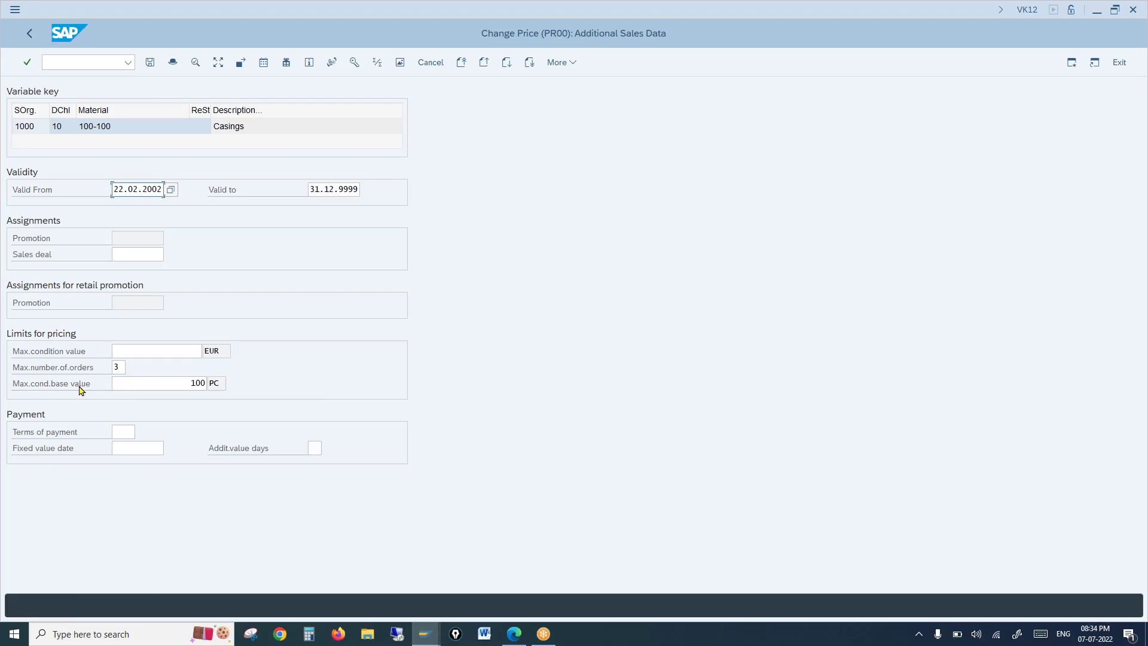
double_click(118, 367)
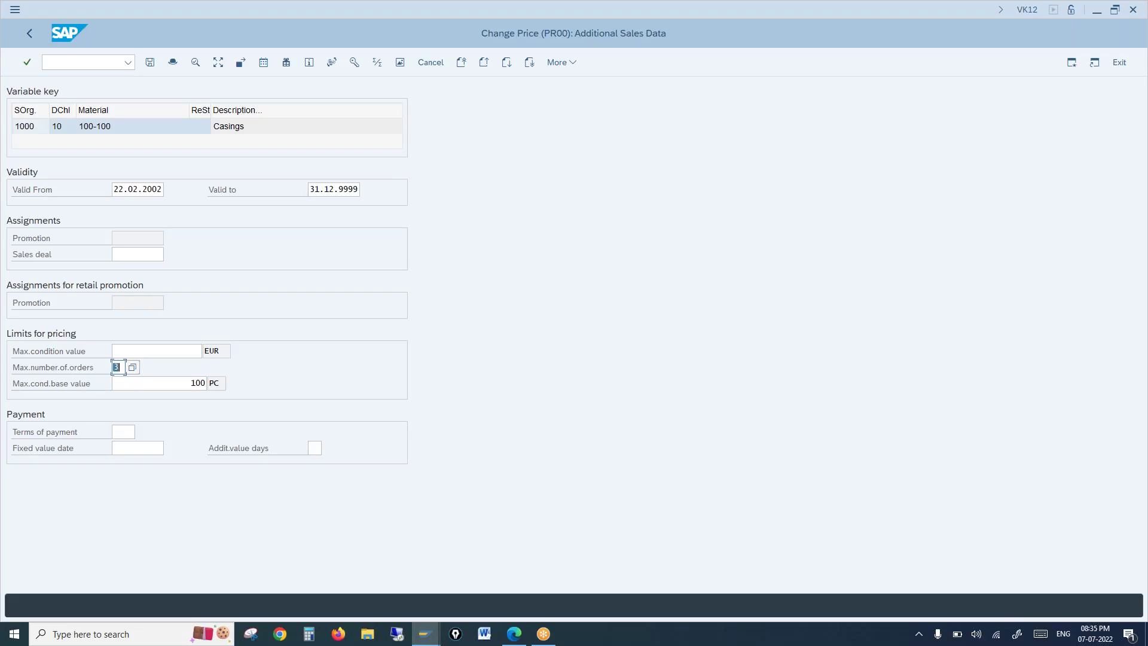
double_click(183, 383)
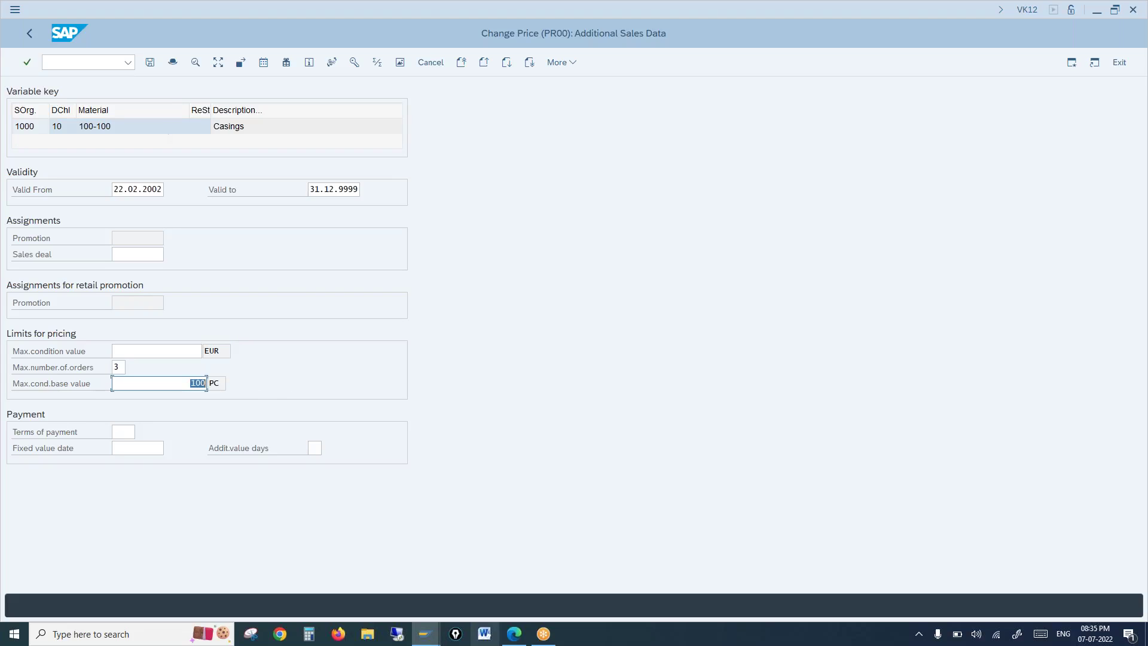
Step: Switch to the session showing procedure ZSUP01 and start transaction OMO1 for the info structure update settings
mouse_move(434, 632)
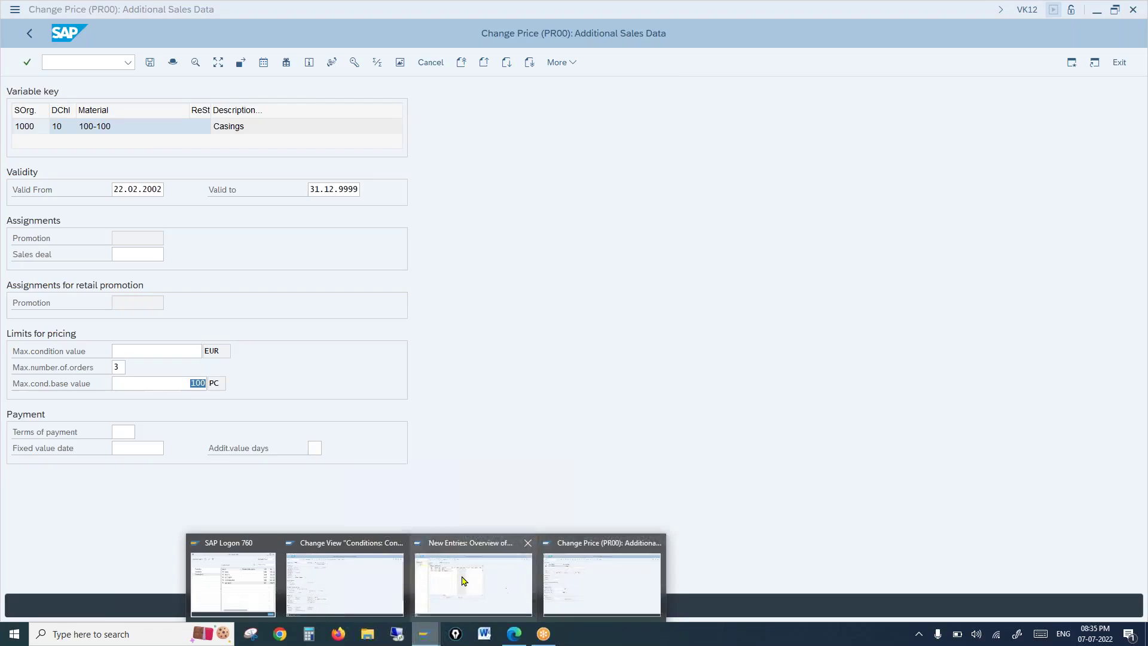
left_click(462, 576)
left_click(107, 59)
type("/nomo1")
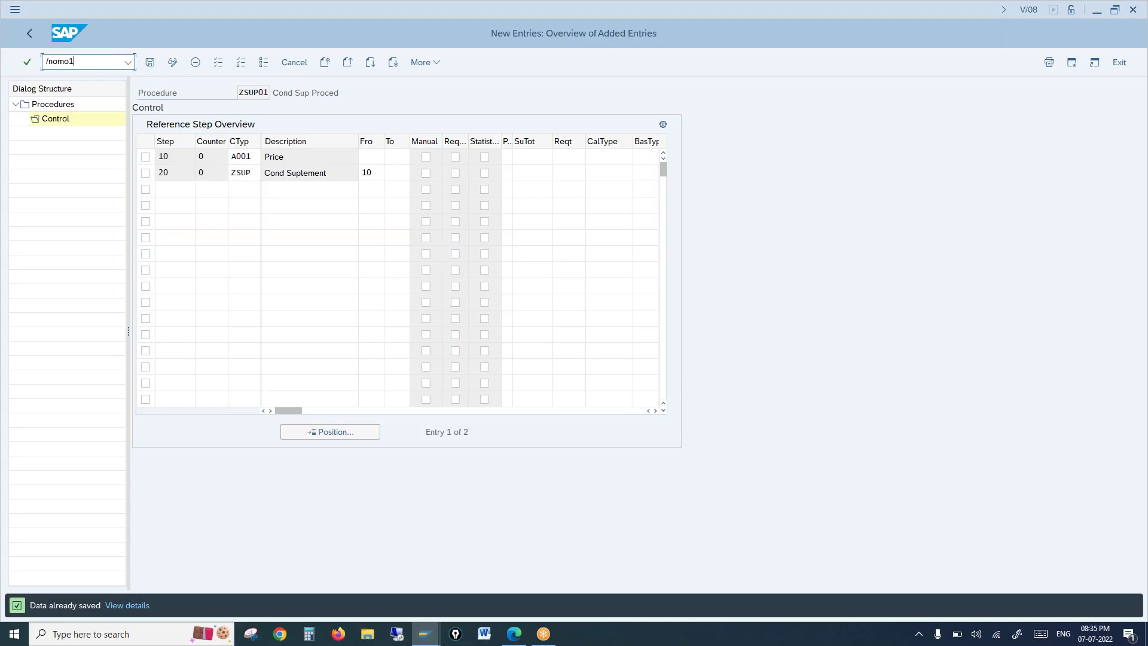
key("Return")
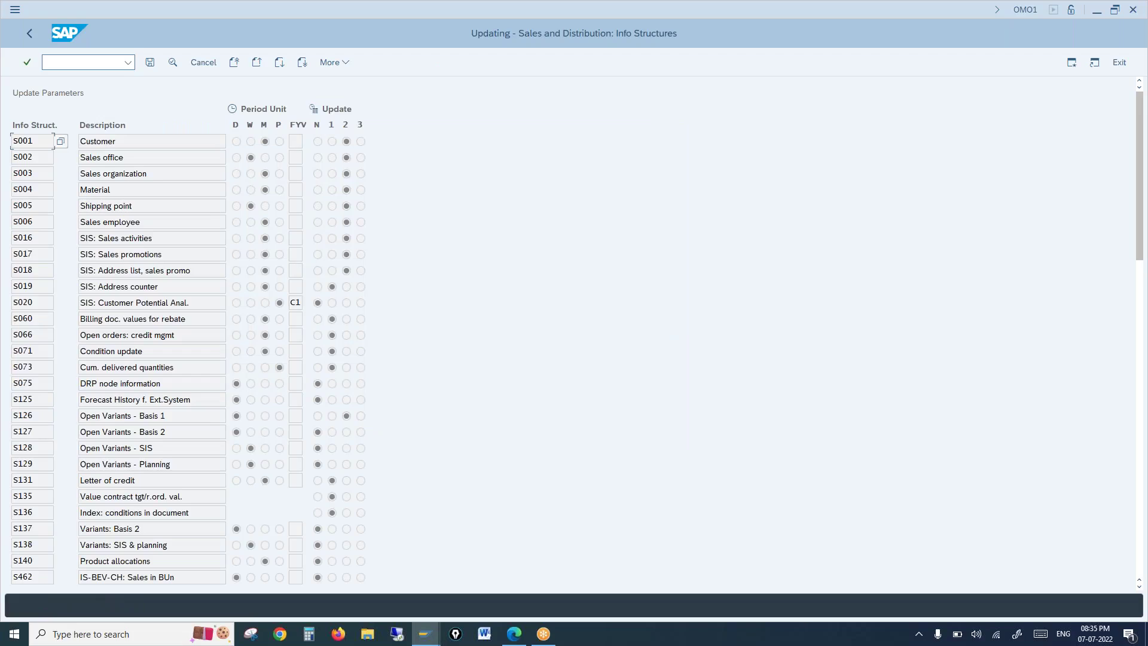
Step: Examine the update parameters of info structure S071 Condition update, and compare the Condit.update option of condition type PR00 in the V/06 session
left_click_drag(36, 350, 10, 356)
left_click_drag(155, 347, 72, 343)
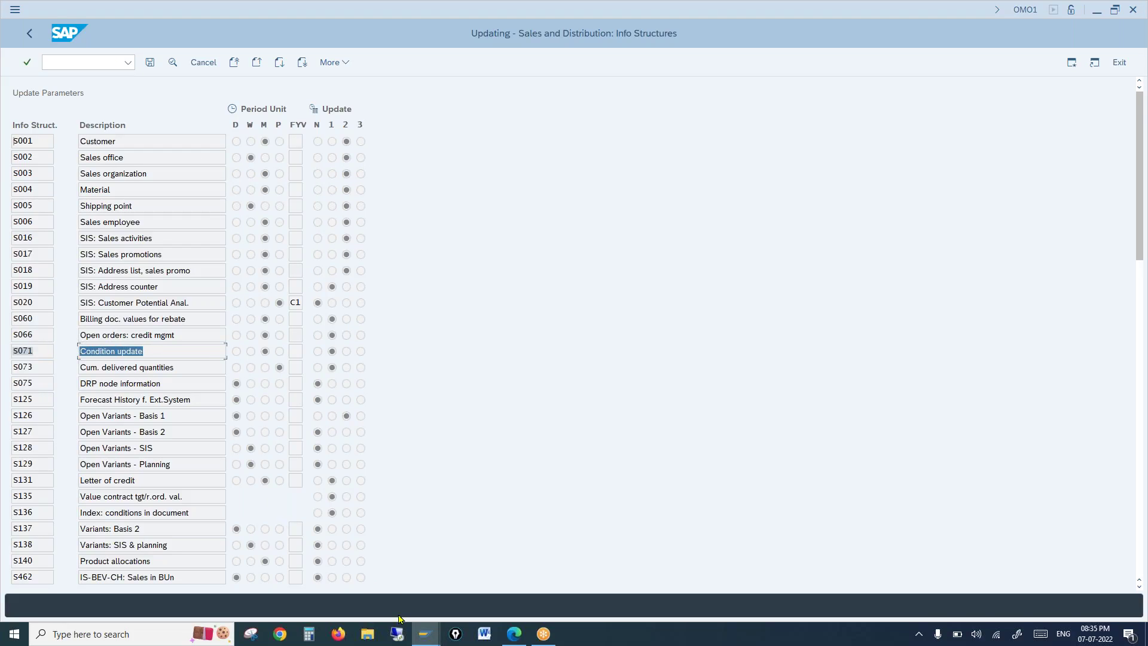
mouse_move(425, 632)
left_click(368, 590)
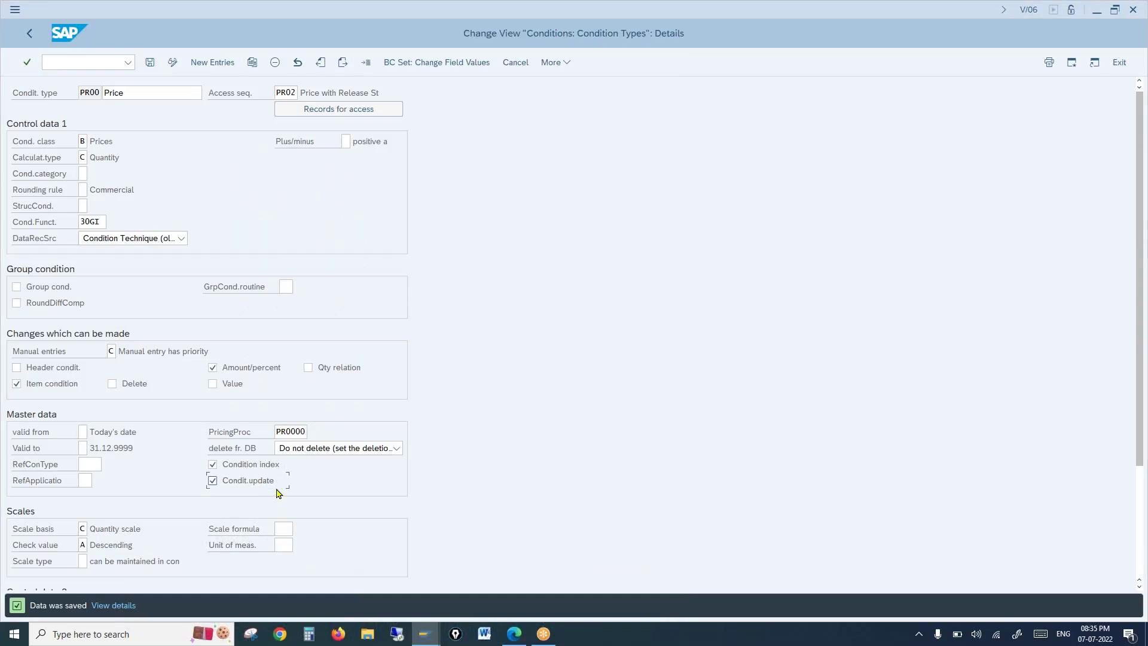
left_click(223, 485)
left_click(425, 635)
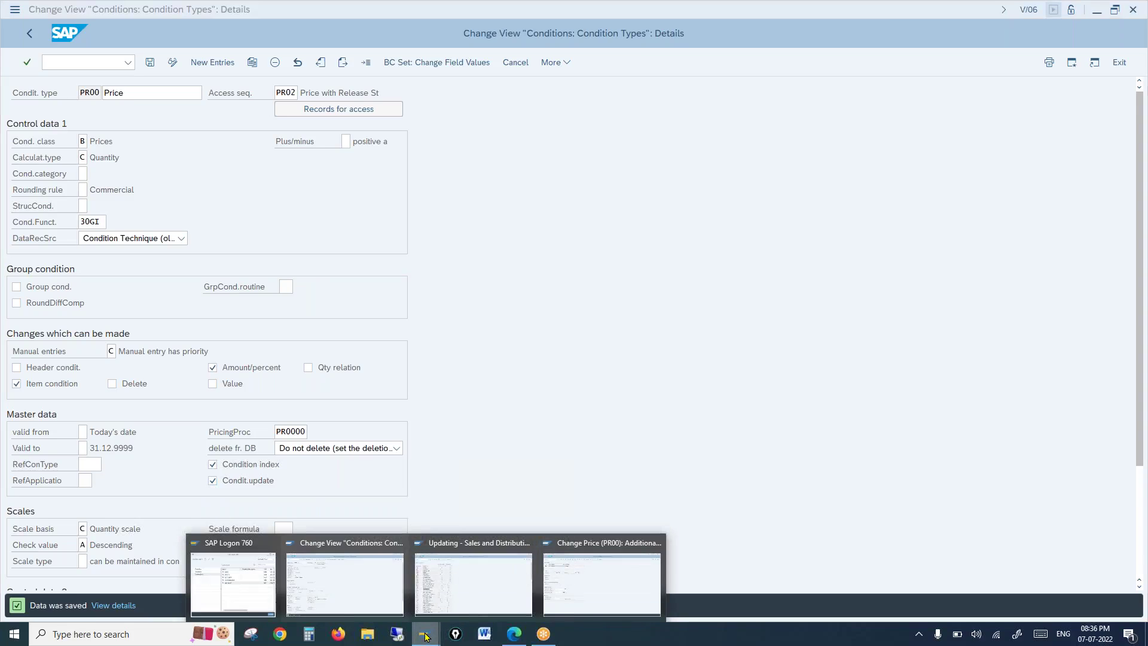
left_click(363, 587)
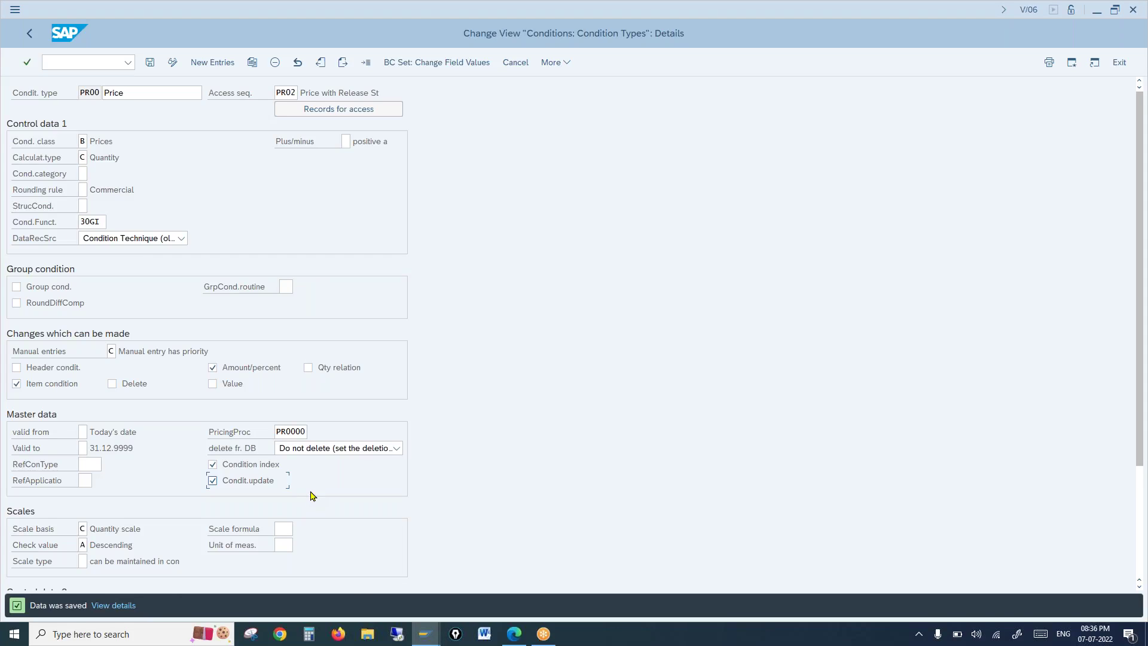
left_click(226, 486)
Step: Go to the Scales section of condition type PR00 and capture the screen as a snip for annotation
scroll(599, 509, "down", 1)
scroll(597, 508, "down", 5)
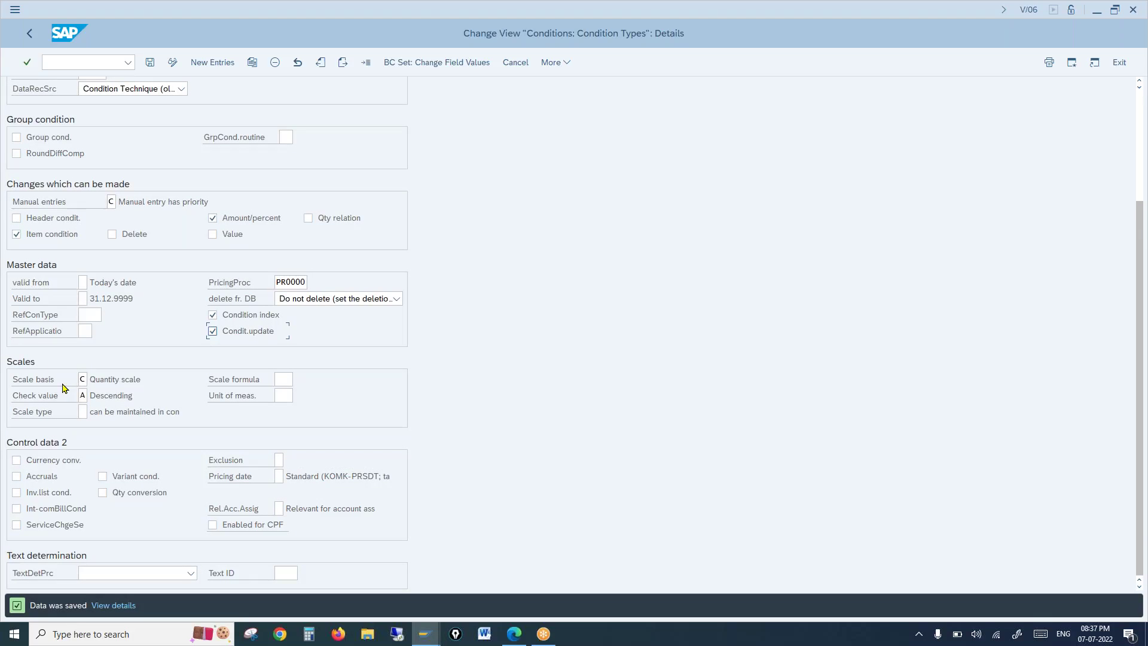
left_click(56, 383)
left_click(943, 55)
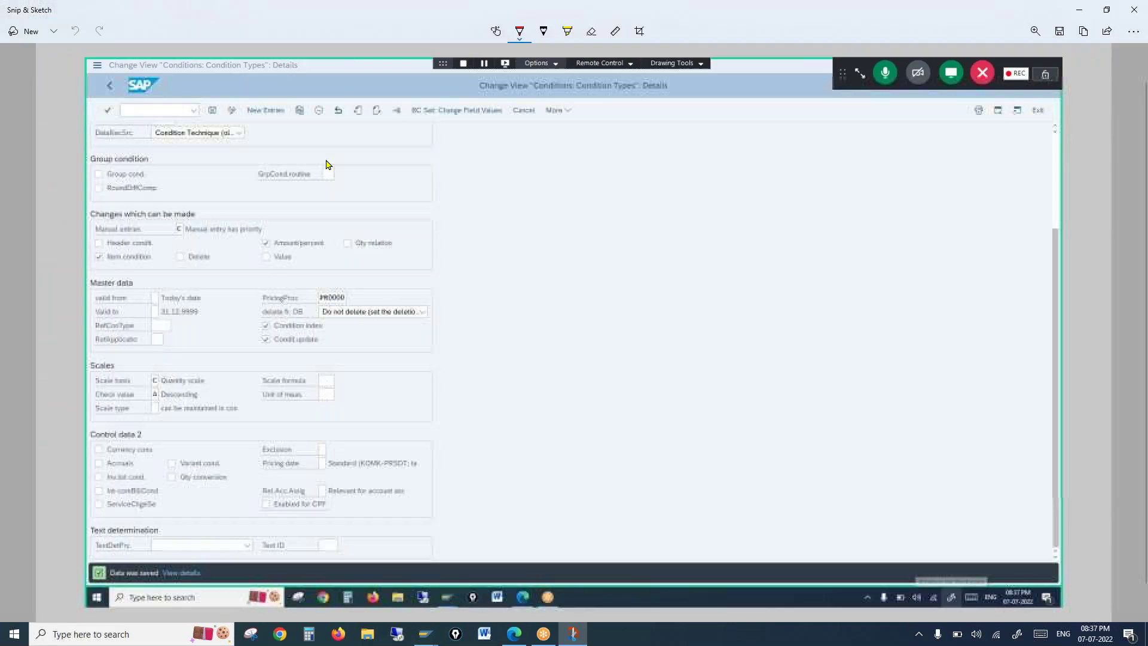
Step: Handwrite the headings S and G on the snip, start a row with 1 under the S, and undo the surplus strokes after it
mouse_move(417, 192)
left_mouse_down()
mouse_move(404, 189)
mouse_move(380, 215)
left_mouse_up()
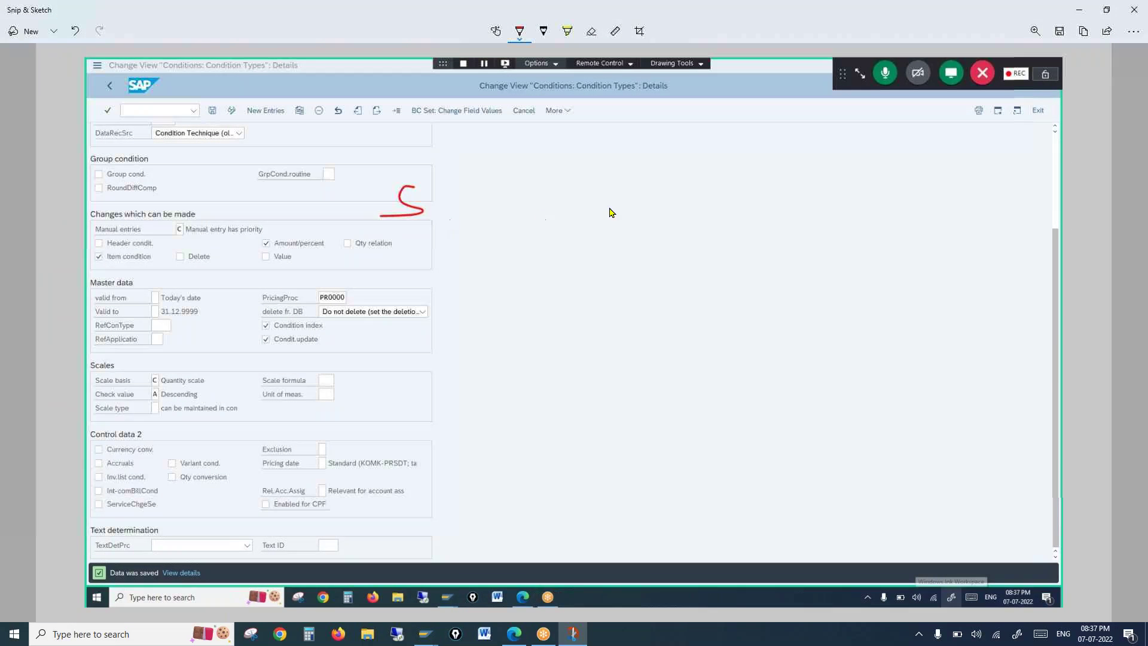
mouse_move(758, 181)
left_mouse_down()
mouse_move(755, 213)
mouse_move(767, 207)
mouse_move(777, 225)
left_mouse_up()
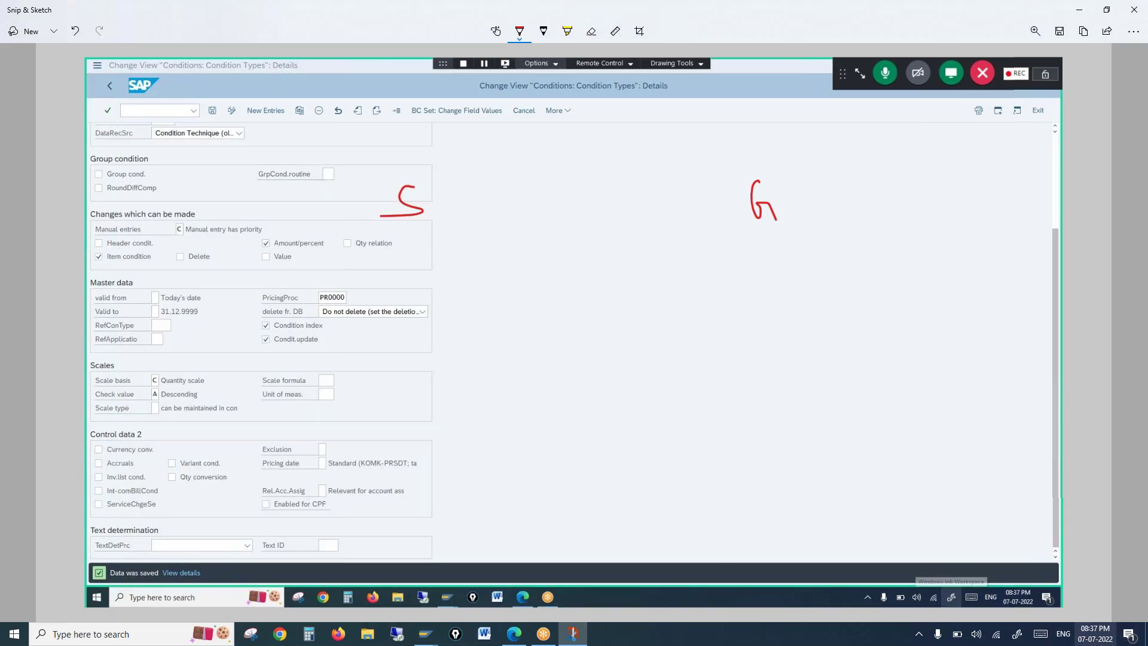
mouse_move(317, 273)
left_mouse_down()
mouse_move(320, 293)
mouse_move(382, 291)
left_mouse_up()
left_click(339, 289)
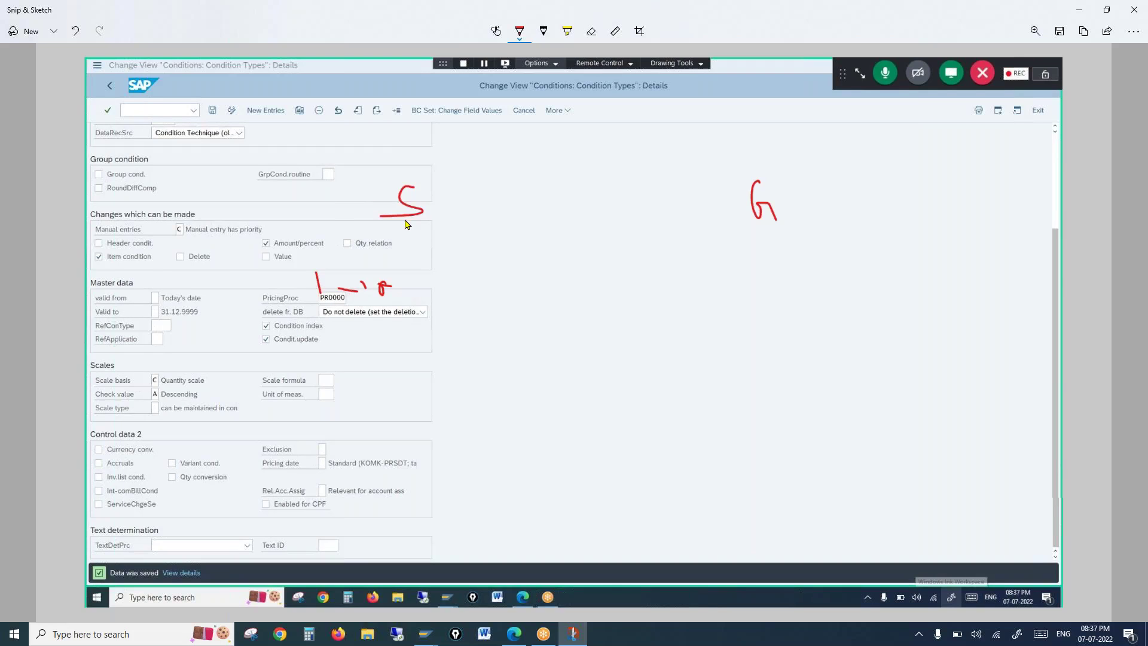
key("ctrl+z")
key("ctrl+z")
key("ctrl+z")
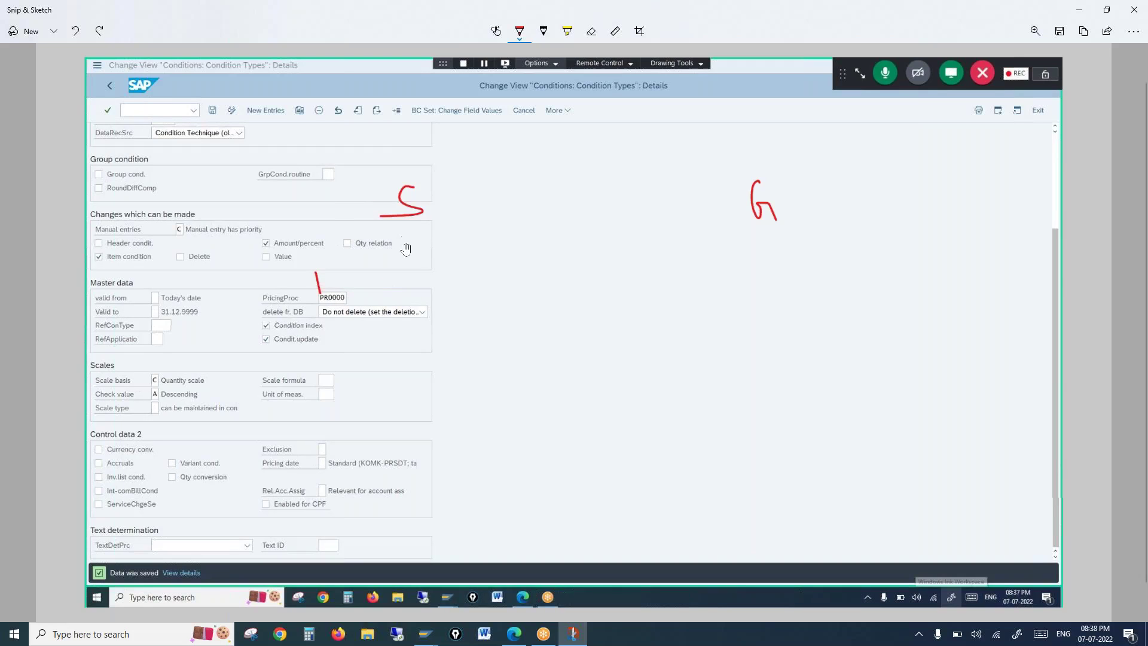
Step: Complete the 1 row with a dash, write rows 101 and 201 below it, and add a check mark for each row
left_click_drag(341, 275, 420, 263)
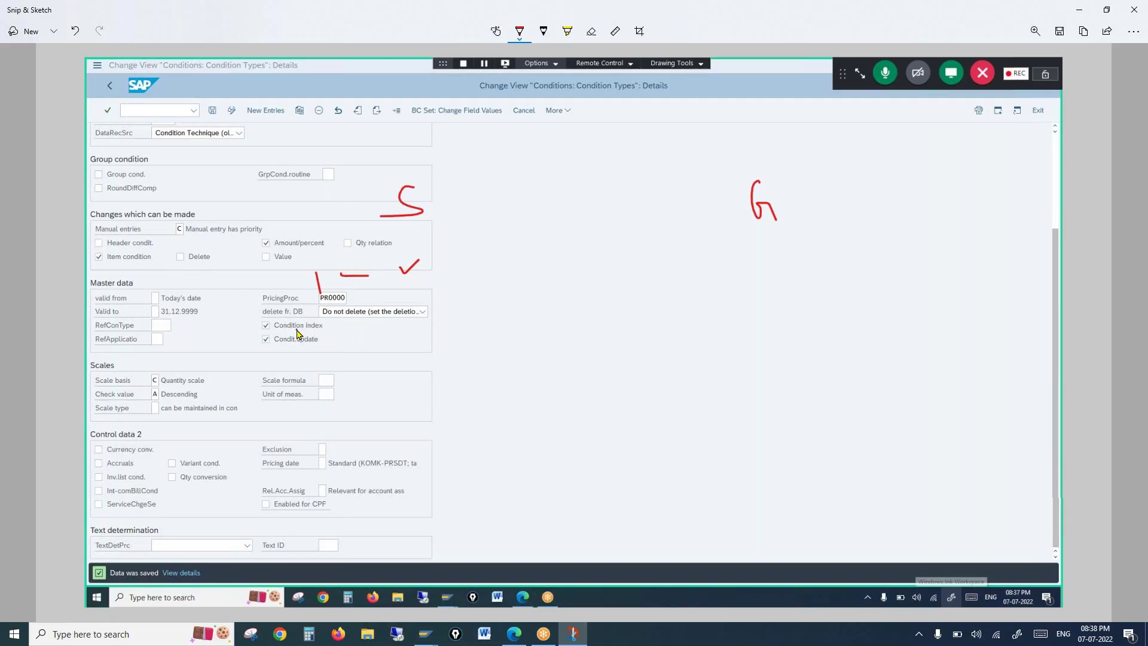
mouse_move(293, 326)
left_mouse_down()
mouse_move(296, 338)
mouse_move(322, 340)
mouse_move(312, 332)
mouse_move(409, 335)
mouse_move(435, 312)
left_mouse_up()
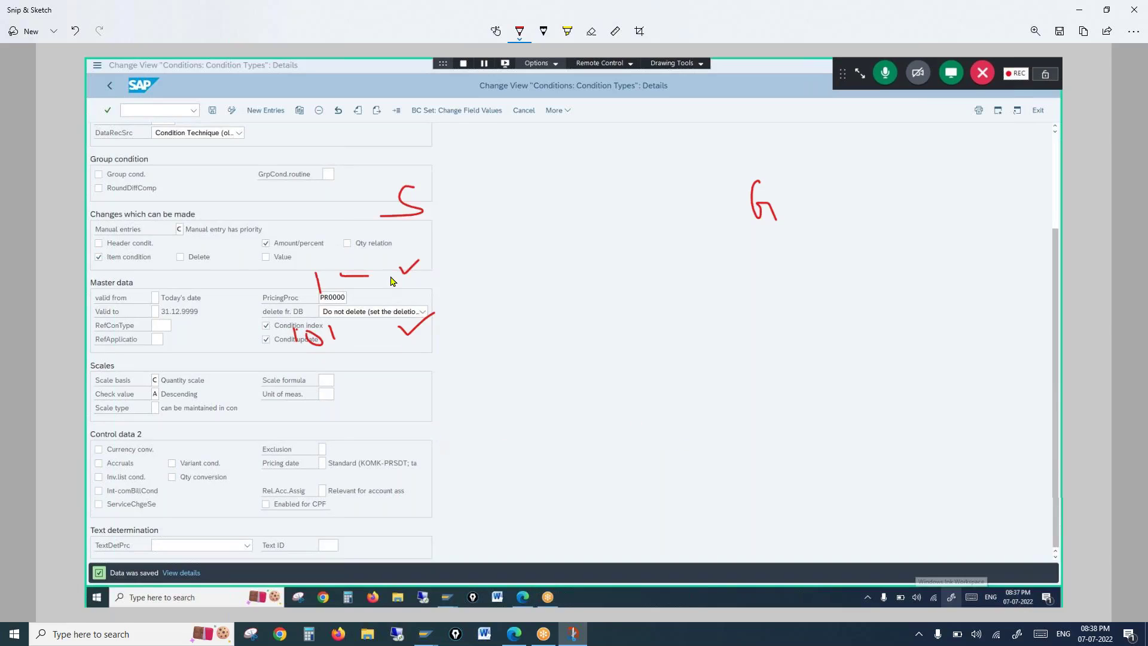
left_click_drag(417, 272, 429, 263)
left_click_drag(411, 376, 446, 363)
left_click_drag(289, 389, 332, 399)
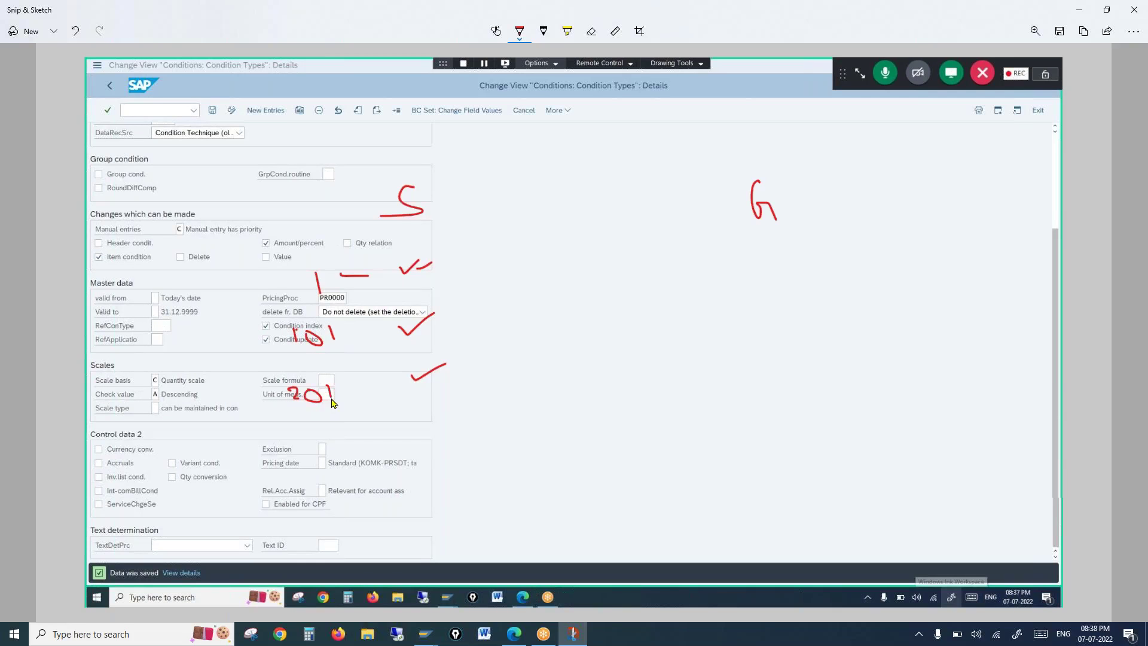
Step: Write the sample quantity 240 beneath the scale rows and extend the 201 row with a line to 300
mouse_move(483, 450)
left_mouse_down()
mouse_move(484, 465)
mouse_move(502, 467)
mouse_move(531, 443)
left_mouse_up()
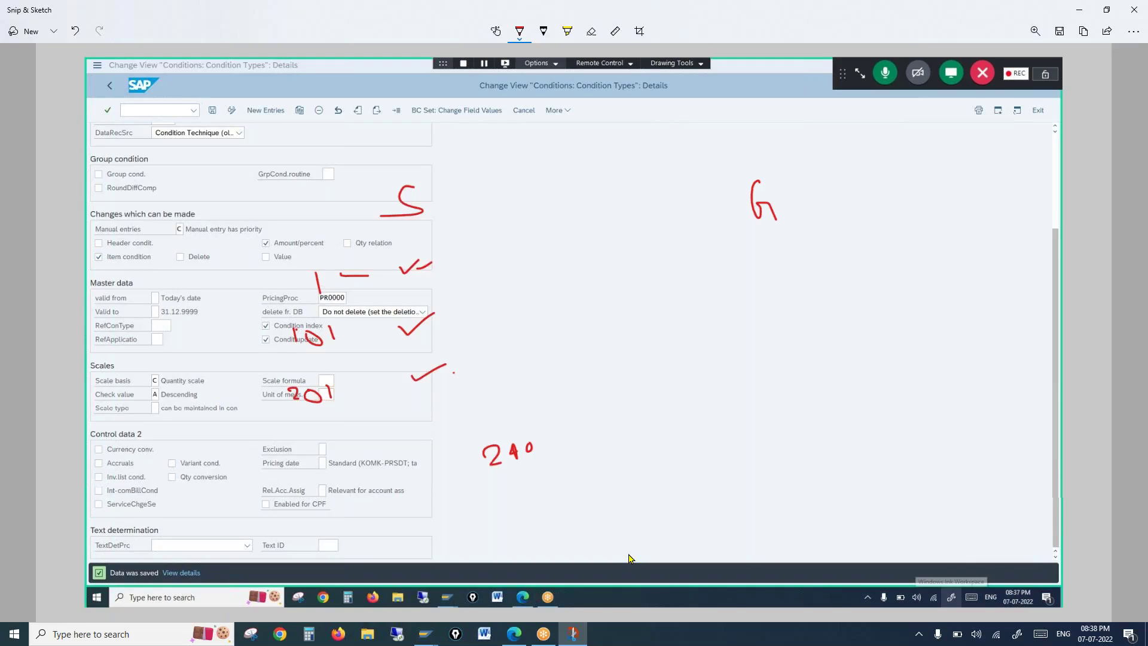
left_click(339, 400)
mouse_move(340, 400)
left_mouse_down()
mouse_move(428, 390)
mouse_move(439, 402)
mouse_move(416, 407)
mouse_move(454, 408)
mouse_move(449, 399)
mouse_move(465, 396)
left_mouse_up()
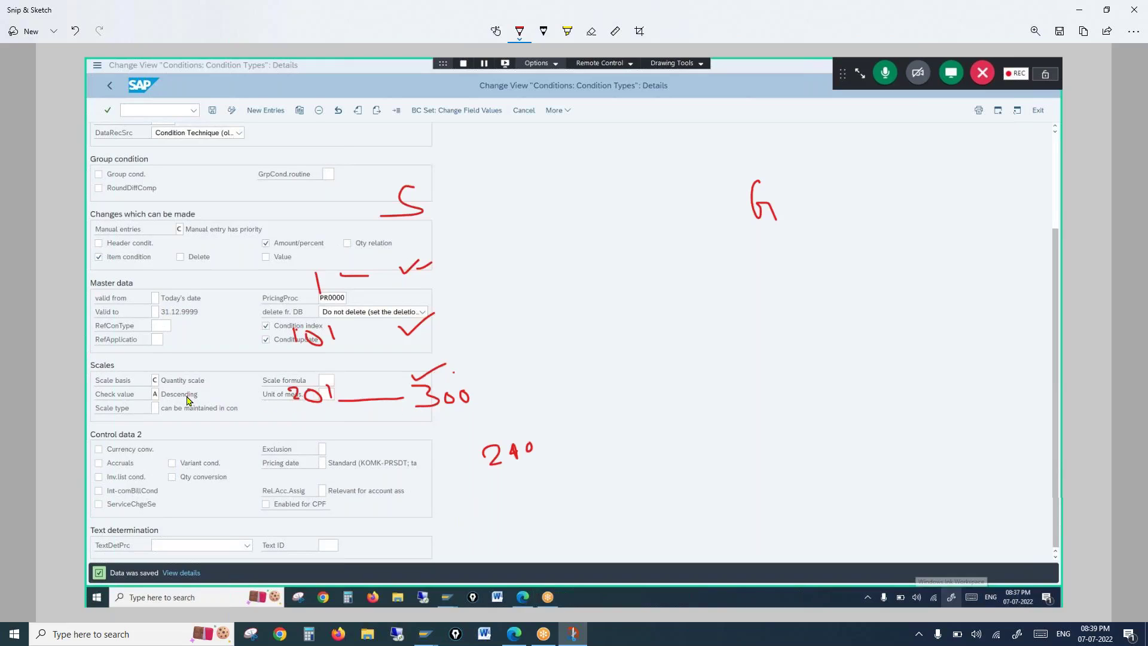
Step: Mark the scale basis, check value and scale type settings on the snip, circle the scale type field, and underline the headings S and G
left_click_drag(105, 399, 189, 400)
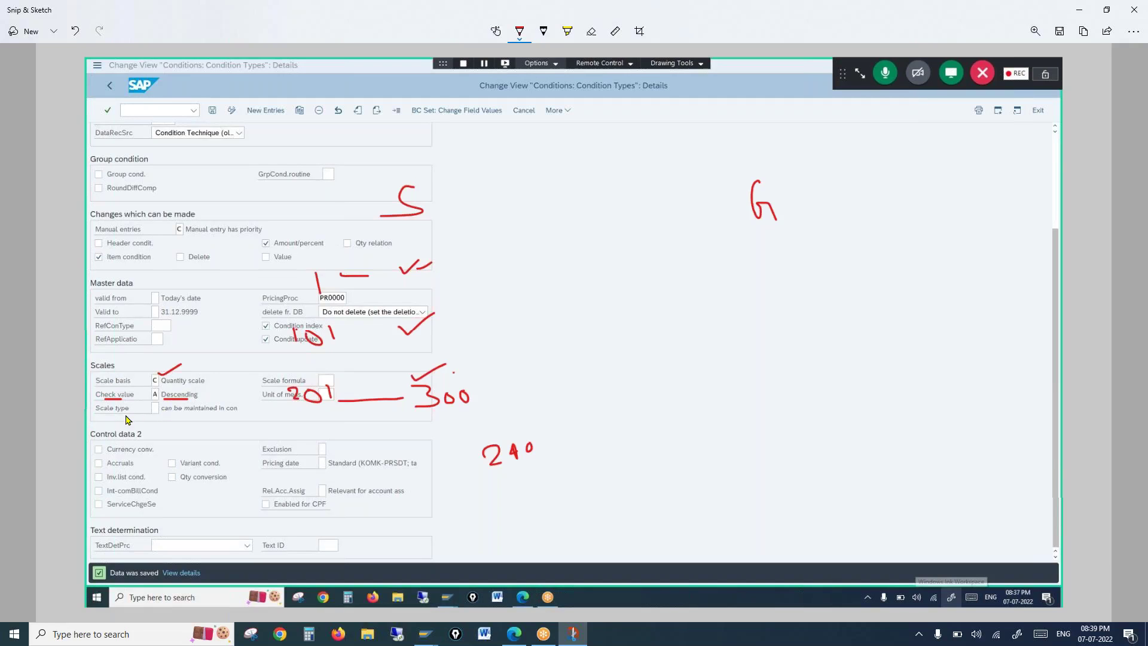
left_click_drag(162, 417, 195, 419)
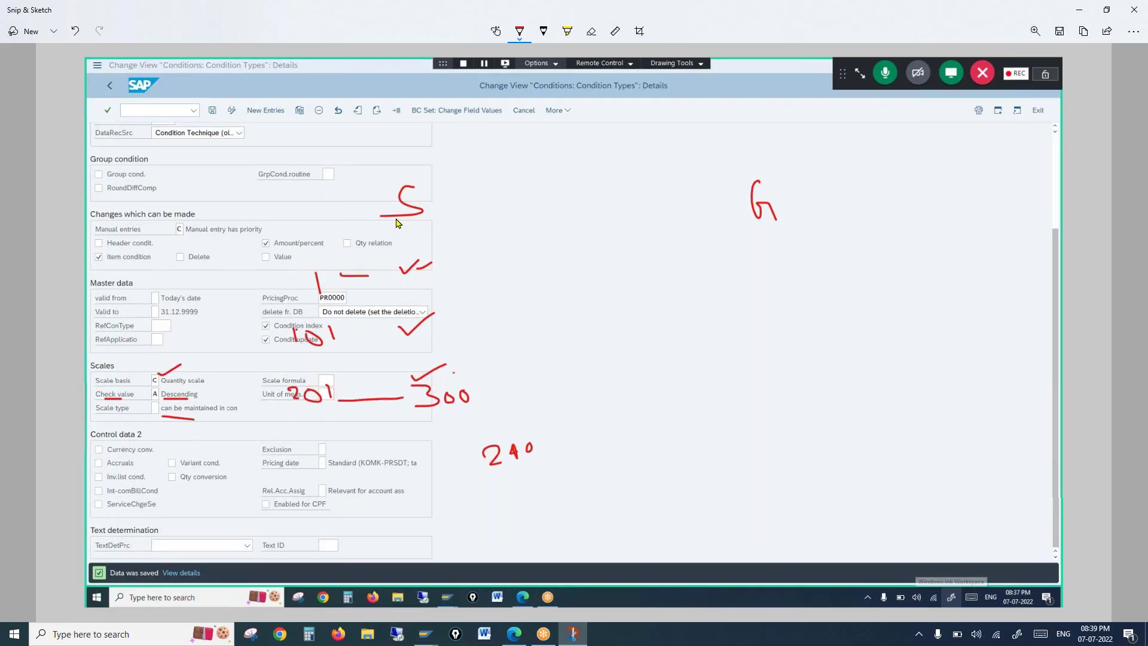
left_click_drag(389, 224, 428, 228)
left_click_drag(746, 225, 769, 223)
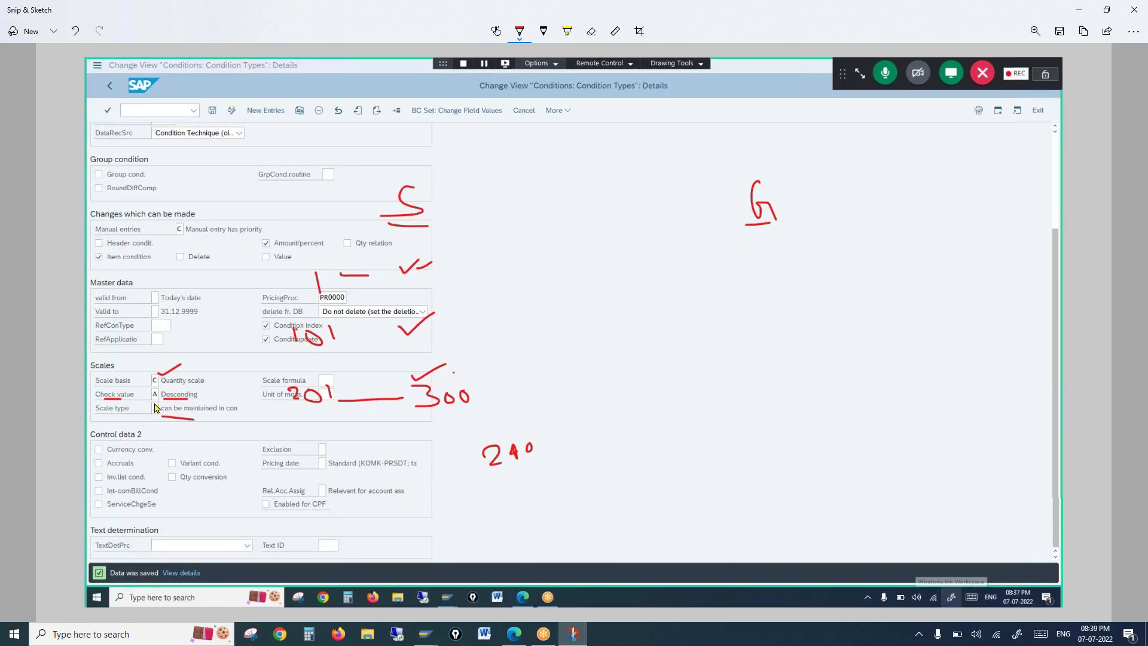
mouse_move(151, 402)
left_mouse_down()
mouse_move(147, 422)
mouse_move(159, 424)
mouse_move(157, 399)
left_mouse_up()
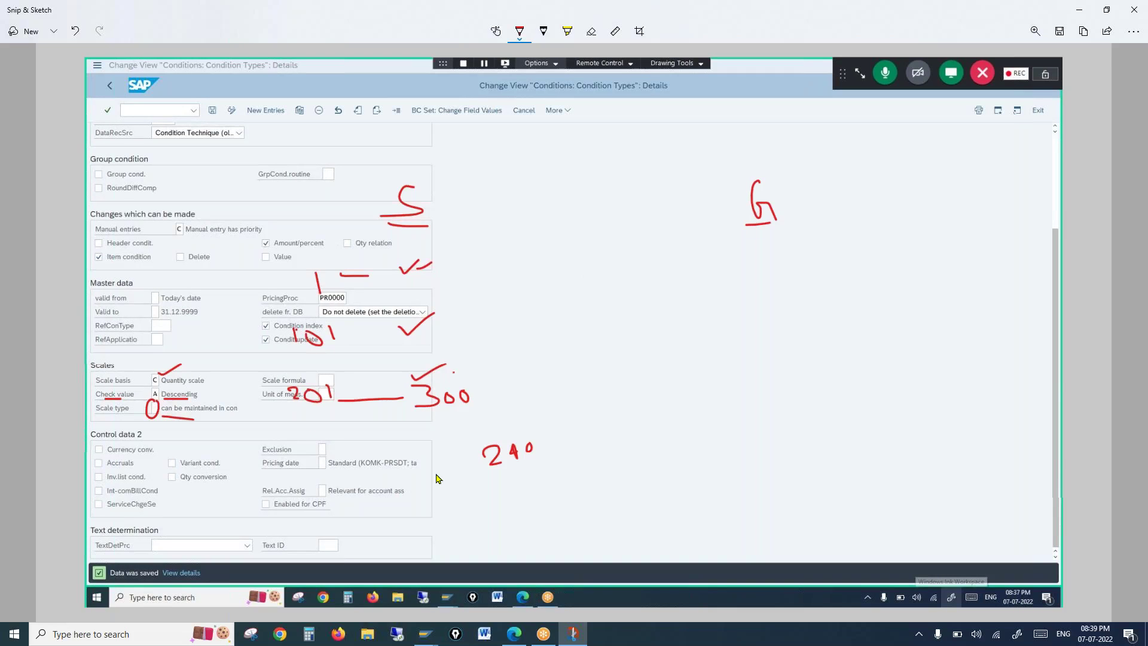
Step: Switch to the V/06 session in SAP and examine the scale basis and scale type of condition type PR00
left_click(424, 633)
left_click(375, 606)
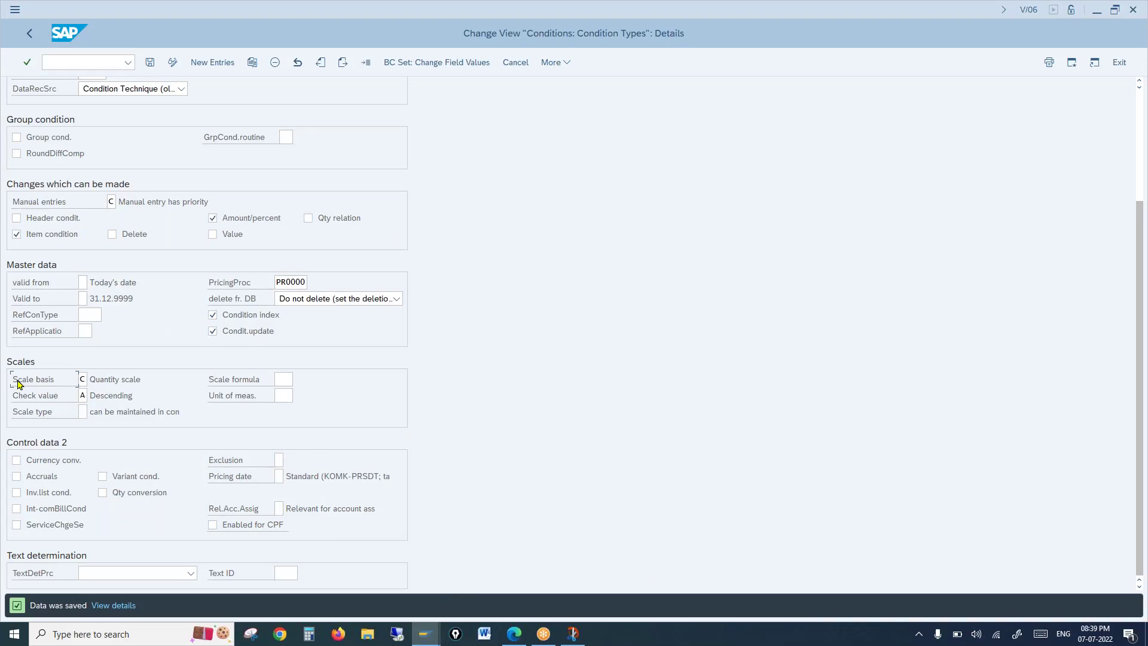
left_click(92, 414)
Step: Return to the annotated snip in Snip & Sketch, add a longer underline to the G, and decline the detailed error description
mouse_move(448, 630)
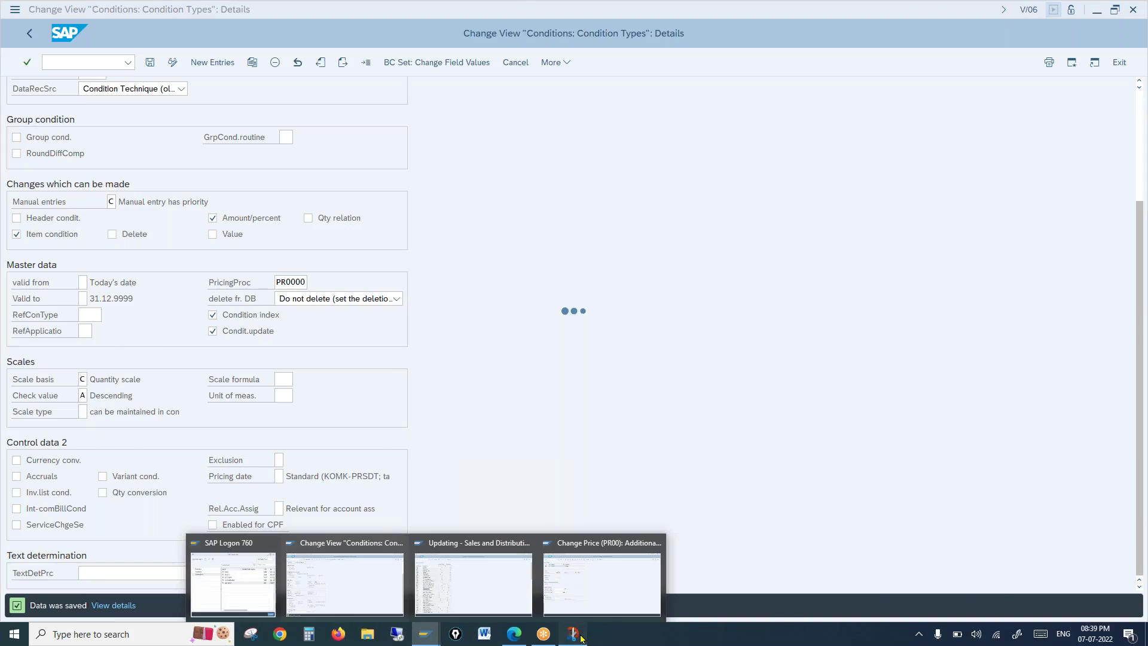
left_click(572, 633)
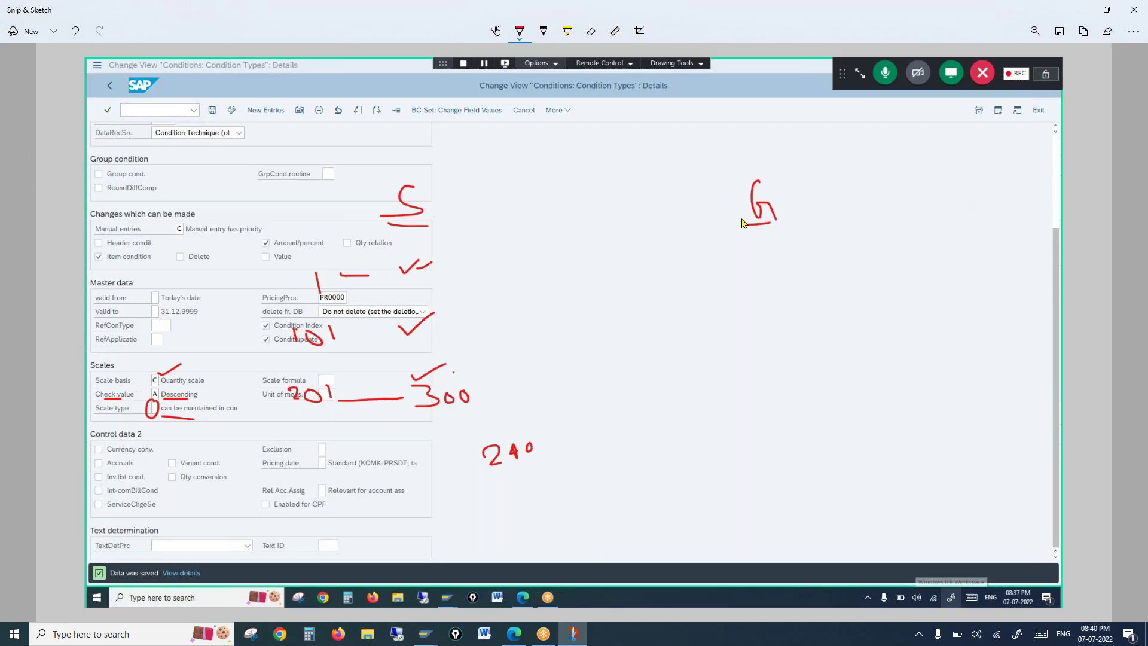
left_click_drag(744, 222, 820, 223)
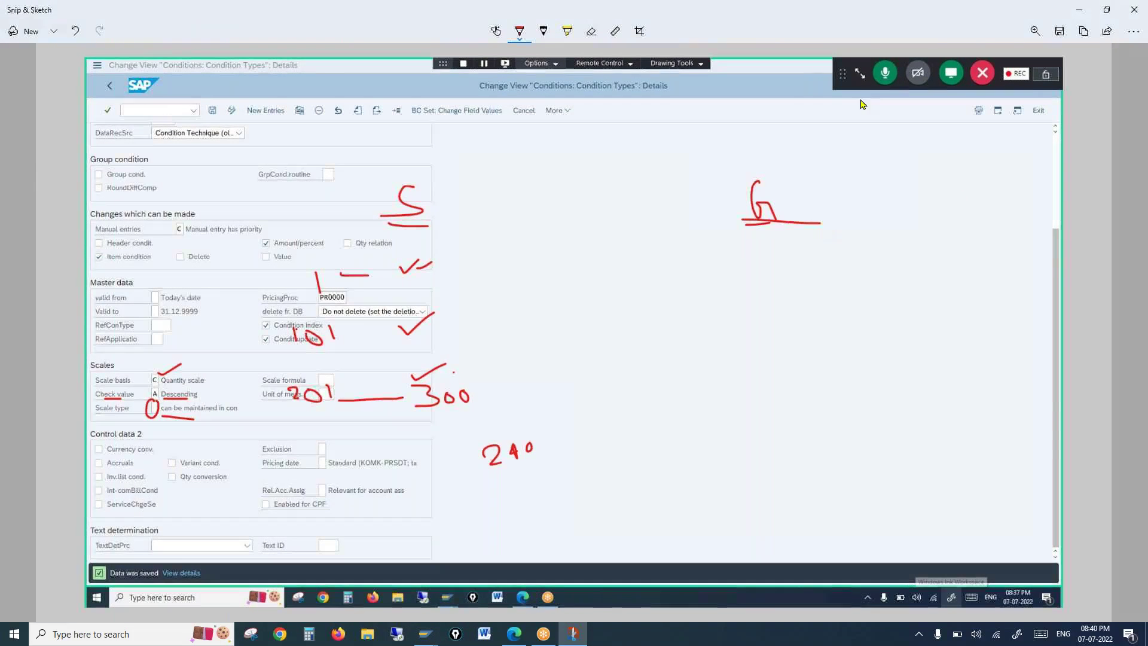
left_click(908, 21)
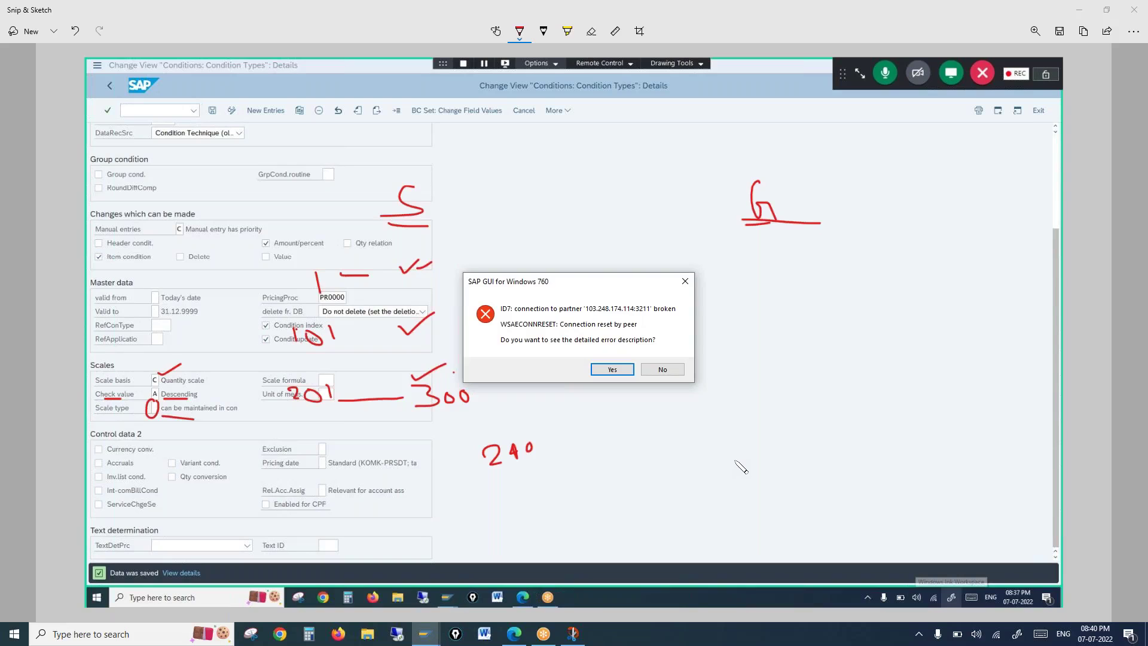
left_click(662, 371)
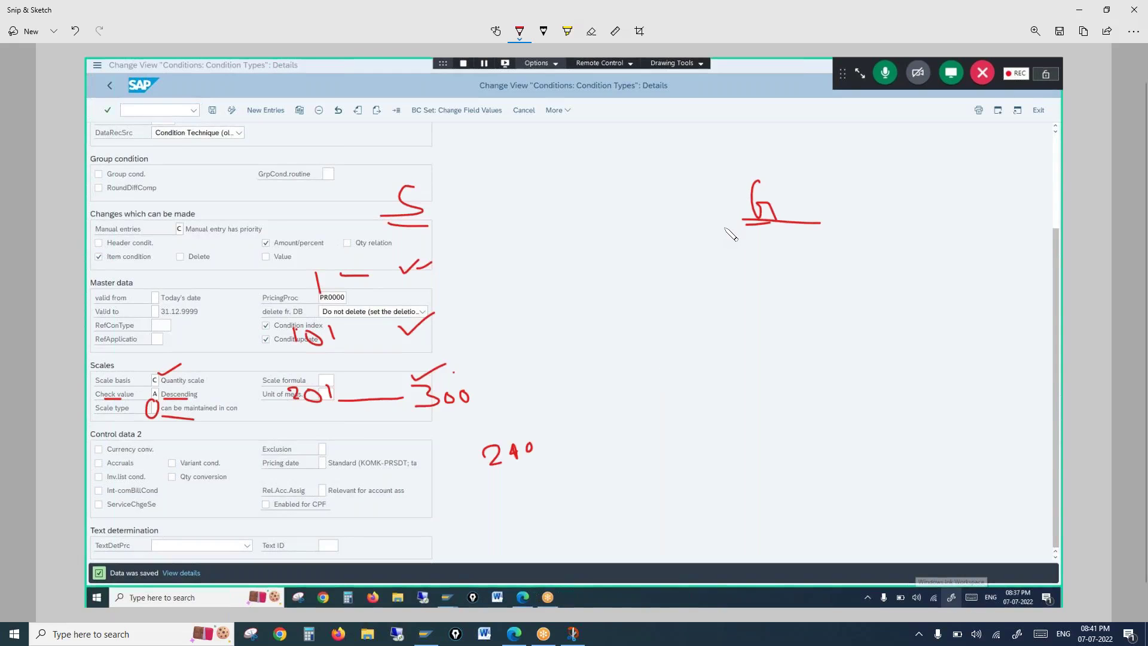
left_click(785, 220)
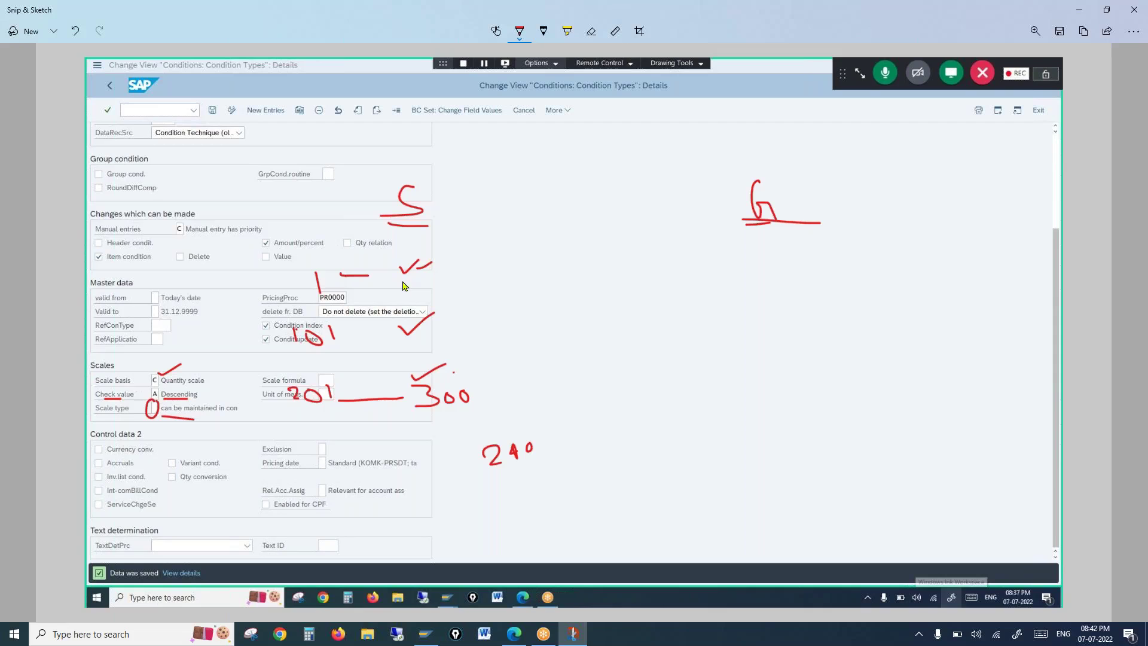
Step: Add check marks in two columns under the G, emphasize the 101 row and the 240, and circle the G column
left_click_drag(732, 253, 765, 247)
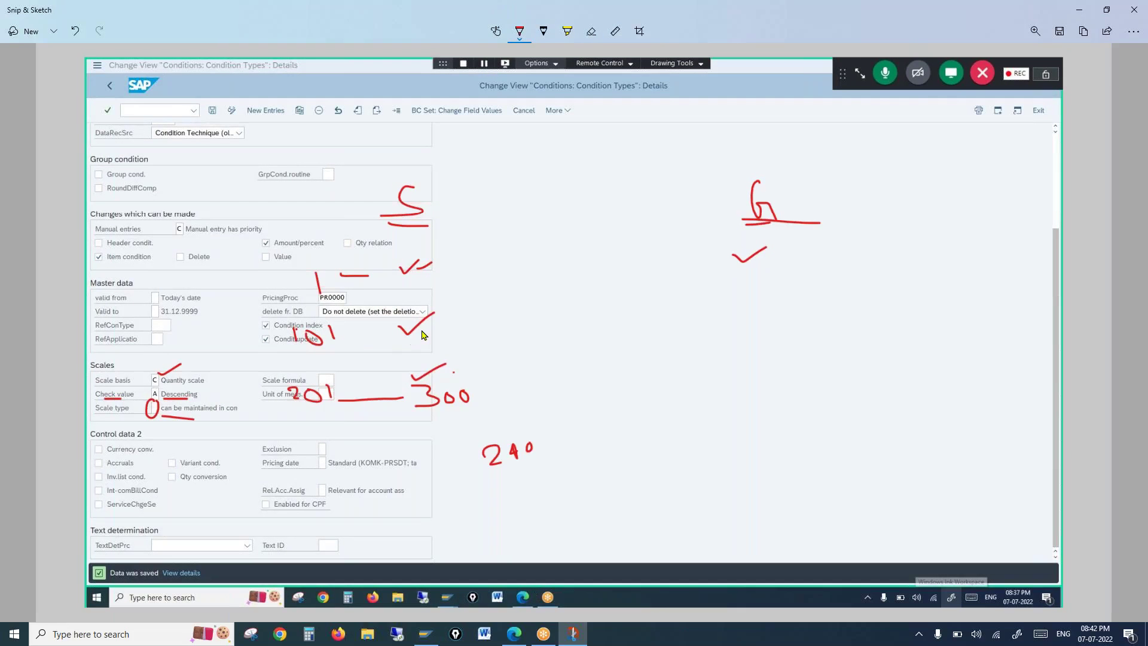
left_click_drag(494, 473, 528, 473)
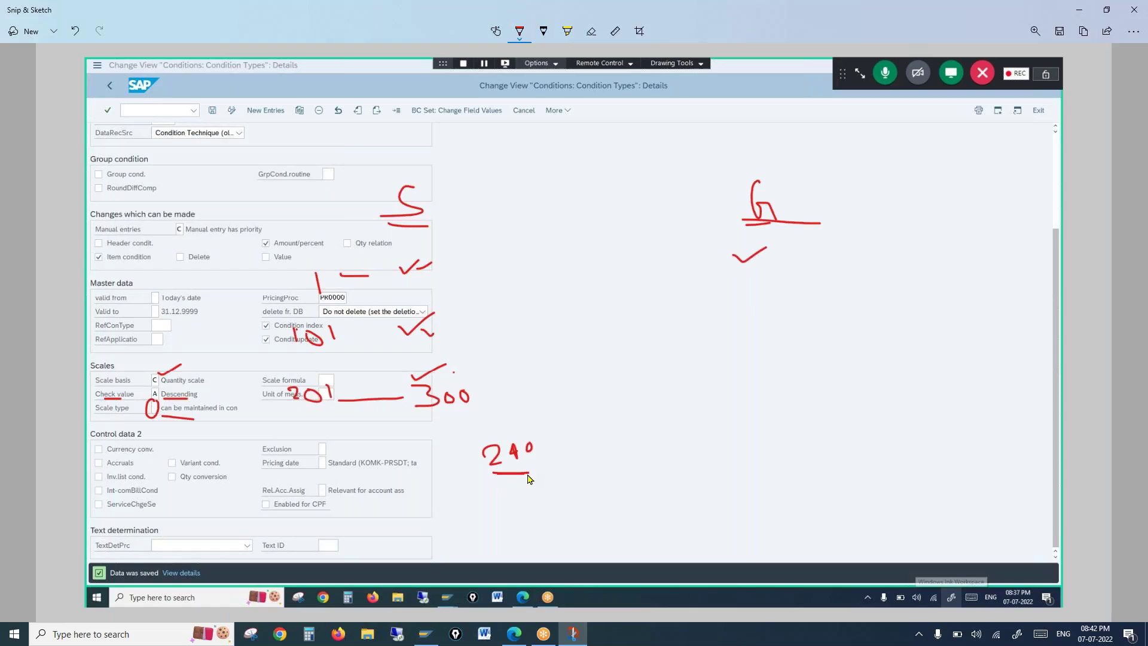
left_click_drag(407, 327, 451, 304)
left_click_drag(746, 292, 771, 287)
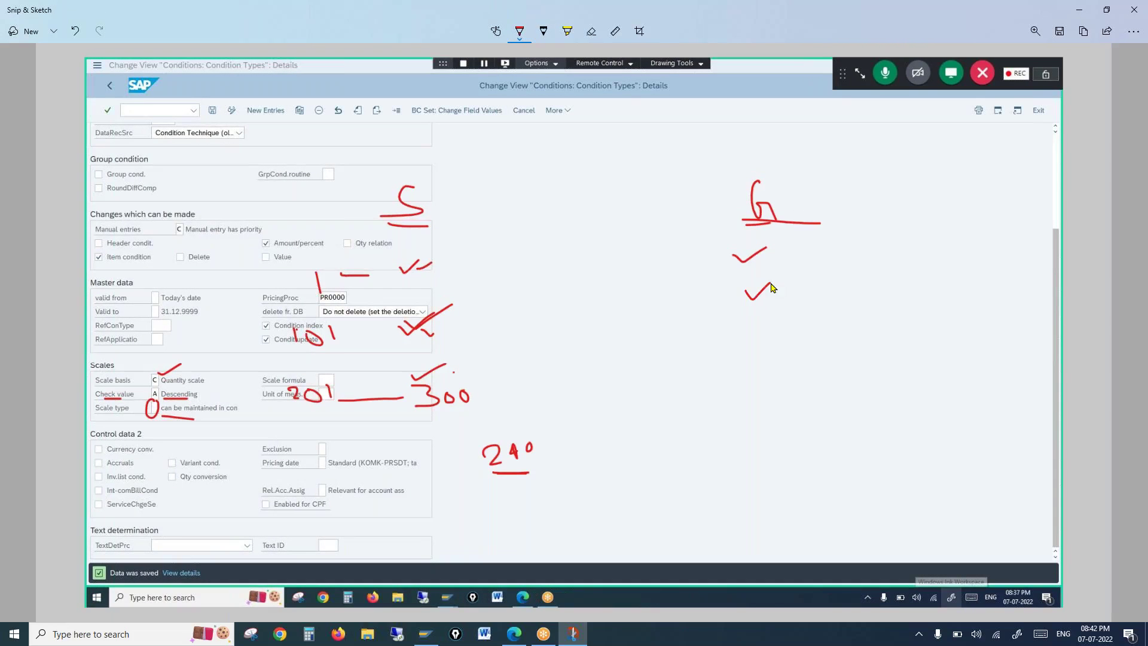
left_click_drag(517, 459, 539, 458)
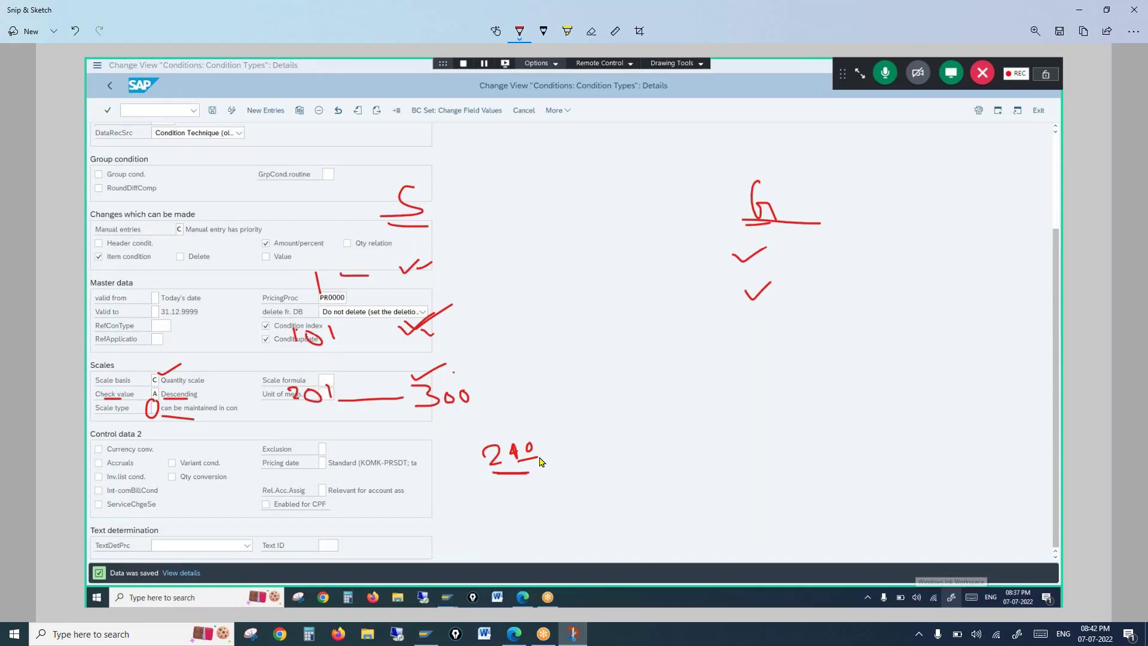
mouse_move(752, 345)
left_mouse_down()
mouse_move(759, 354)
mouse_move(806, 323)
left_mouse_up()
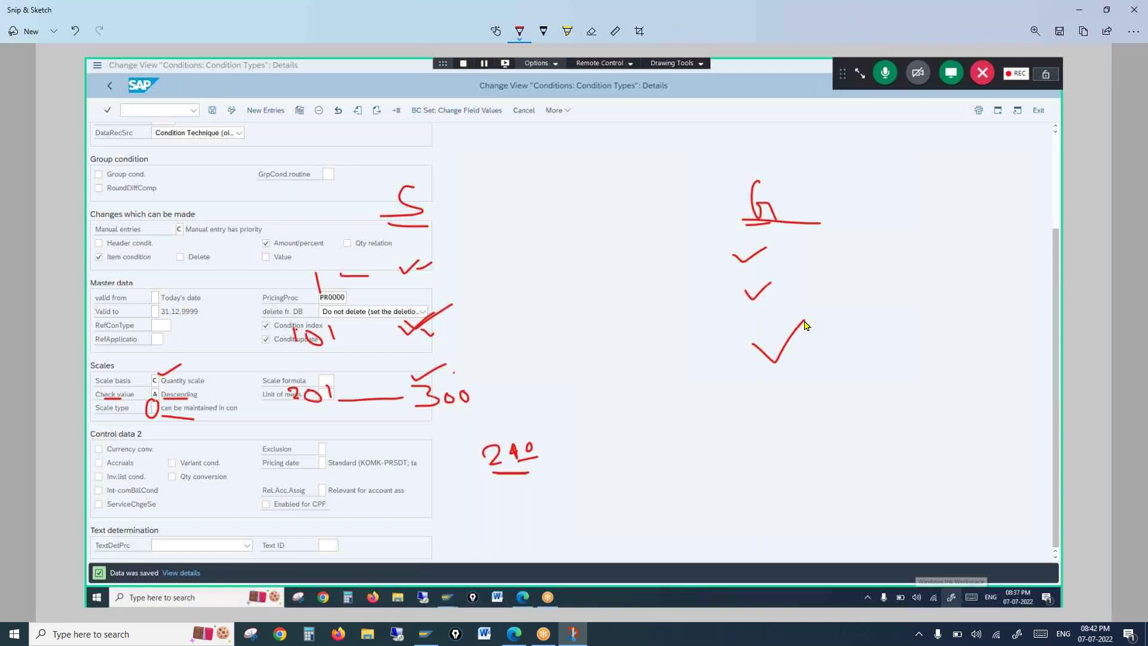
mouse_move(786, 251)
left_mouse_down()
mouse_move(807, 243)
mouse_move(809, 269)
left_mouse_up()
left_click_drag(805, 342, 827, 330)
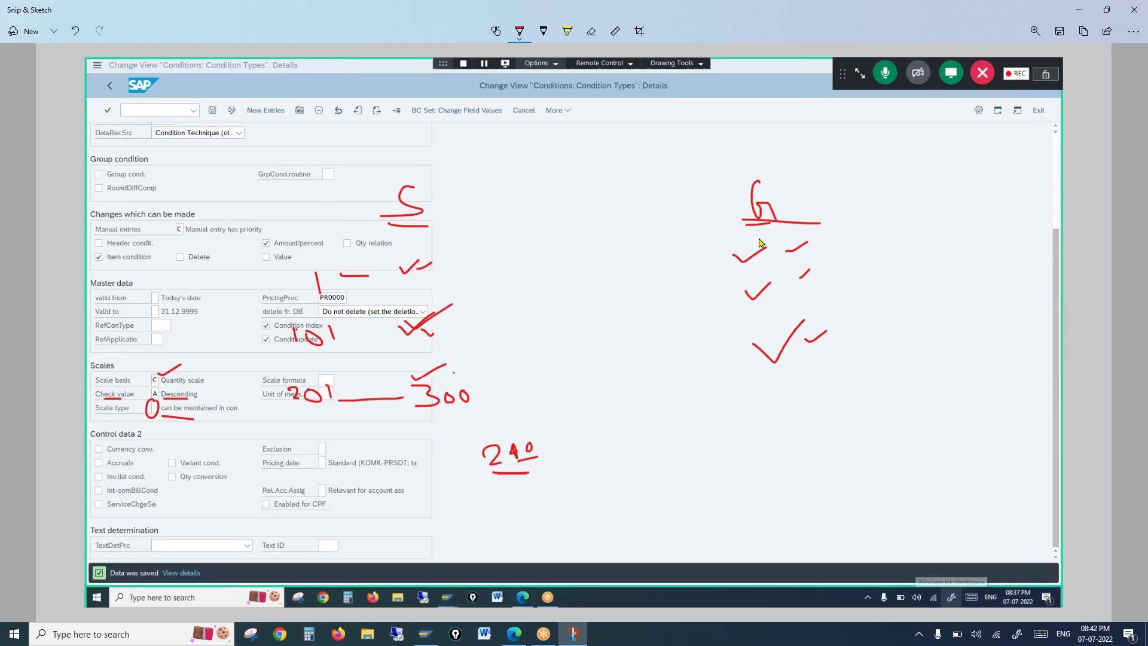
mouse_move(757, 168)
left_mouse_down()
mouse_move(755, 348)
mouse_move(787, 241)
mouse_move(754, 160)
left_mouse_up()
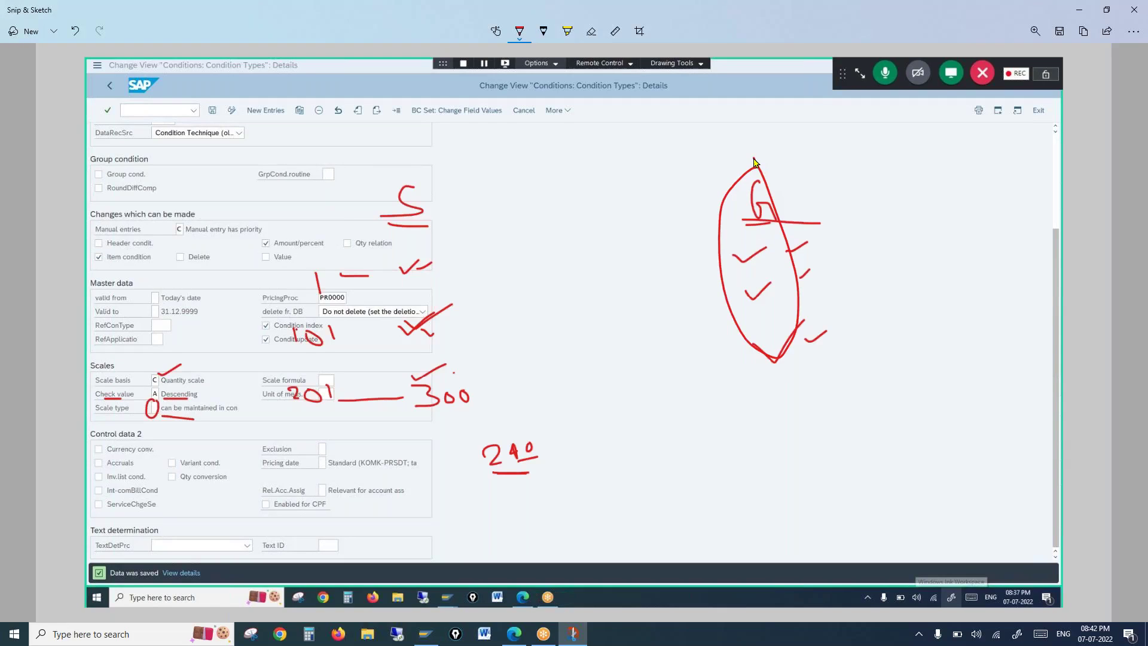
Step: Switch to SAP Logon and log on to the sap new1 system with the user name and account password
left_click(426, 635)
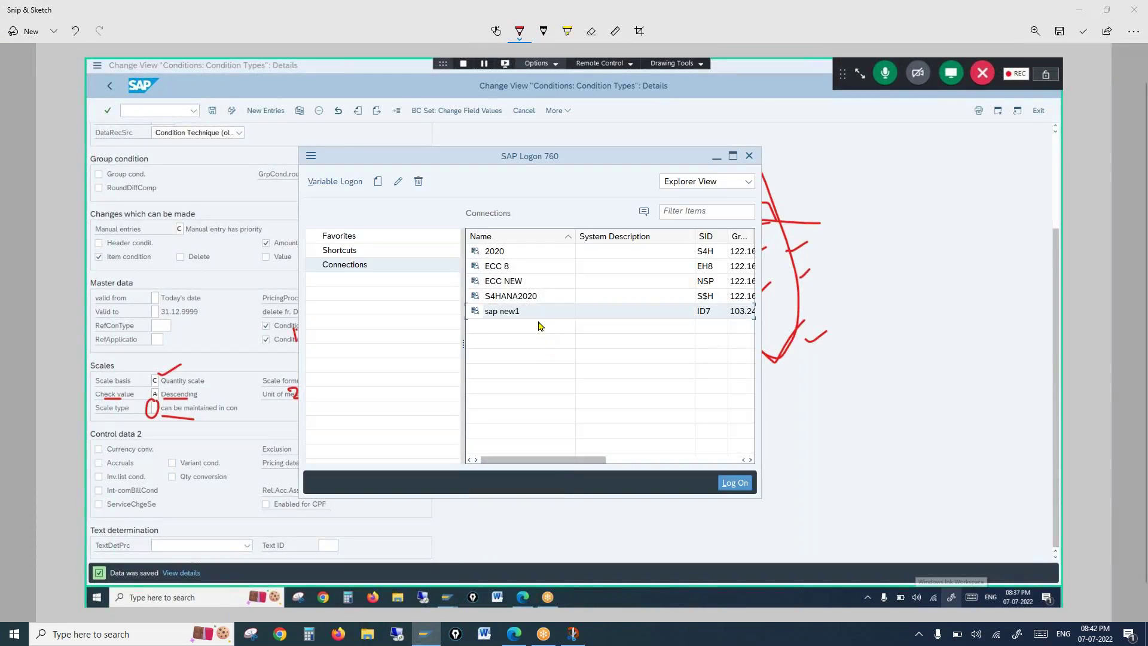
double_click(512, 311)
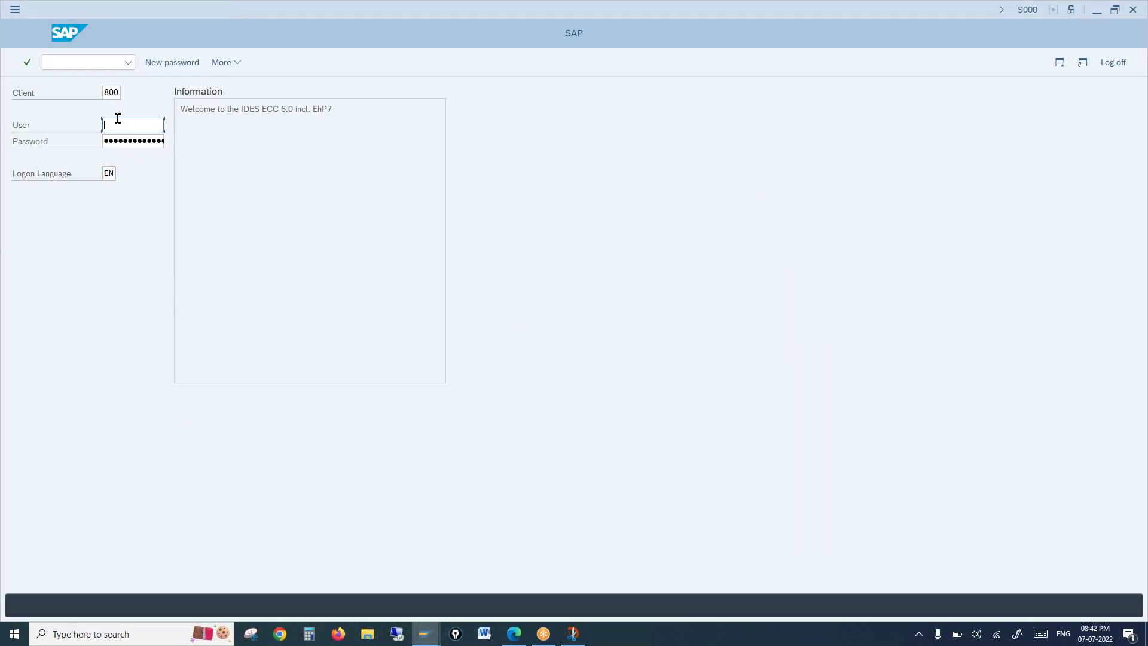
type("praveen")
key("Tab")
key("Return")
left_click(156, 418)
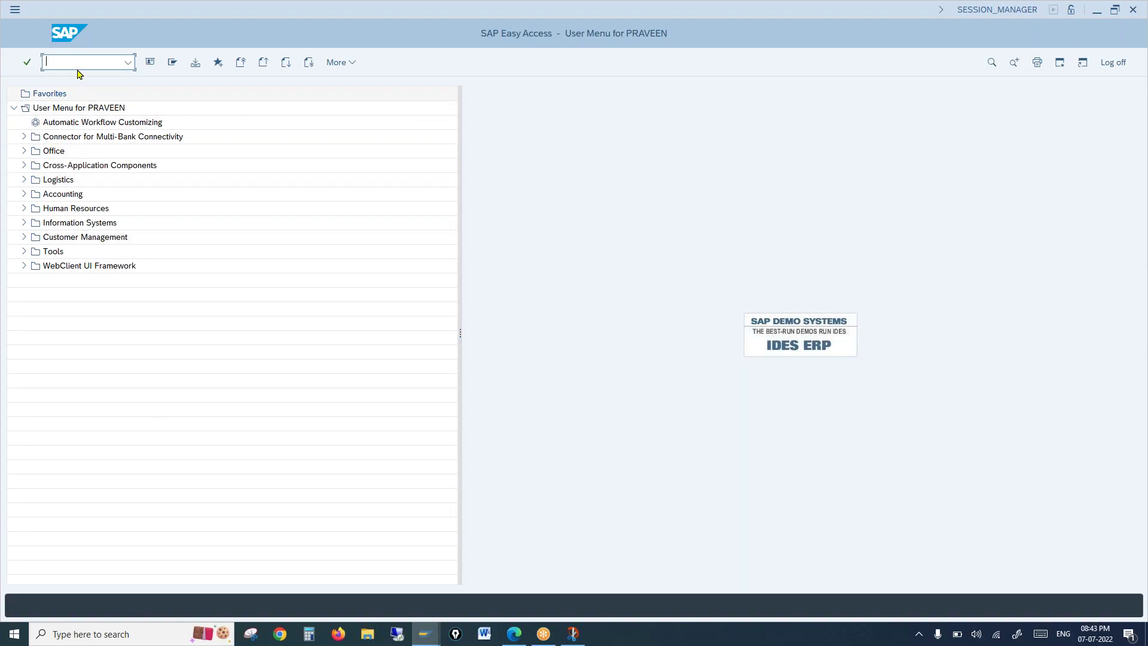
Step: Start a VA01 sales order with order type OR, sales organization 1000, distribution channel 10 and division 00
key("Return")
type("or")
key("Tab")
type("1000")
key("Tab")
type("10")
key("Tab")
type("00")
key("Return")
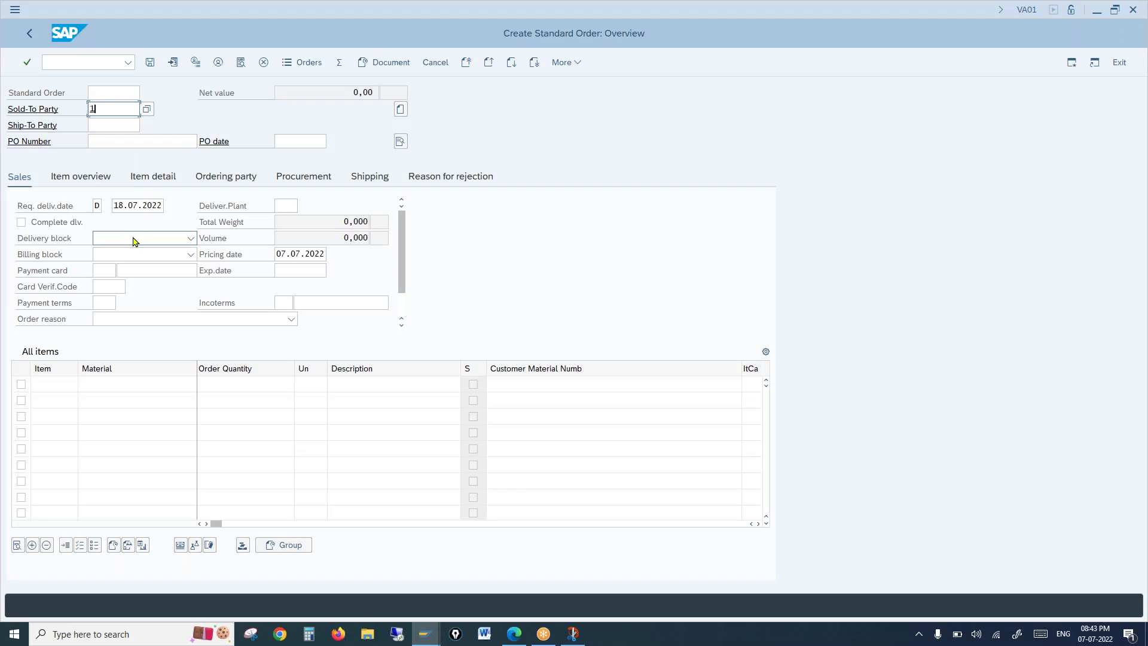
Step: Fill in the customer number as sold-to and ship-to party, and add material 100-100 with order quantity 1
type("1")
left_click(117, 126)
key("Tab")
type("1")
left_click(118, 143)
left_click(140, 379)
type("1")
left_click(138, 401)
left_click(233, 382)
type("1")
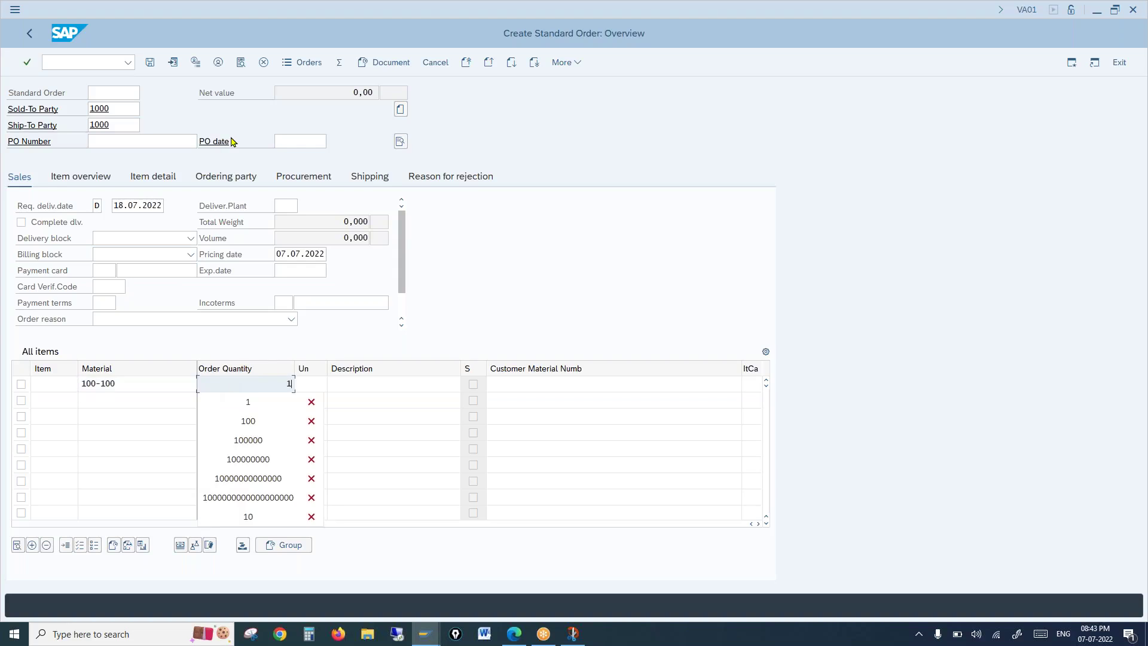
key("Return")
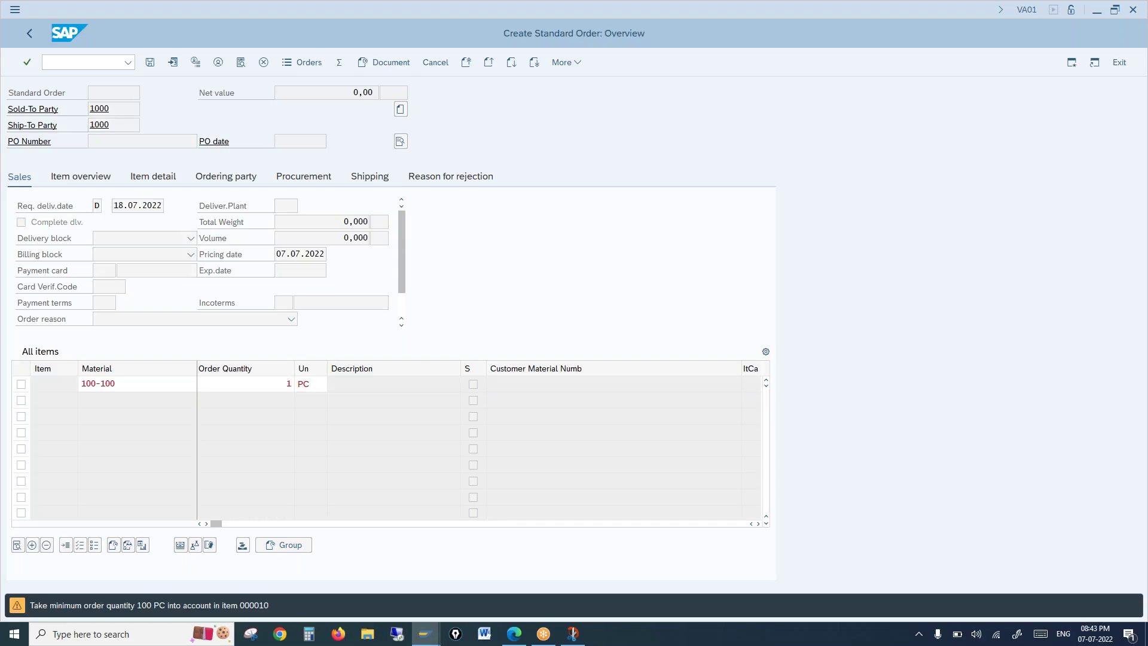
key("Return")
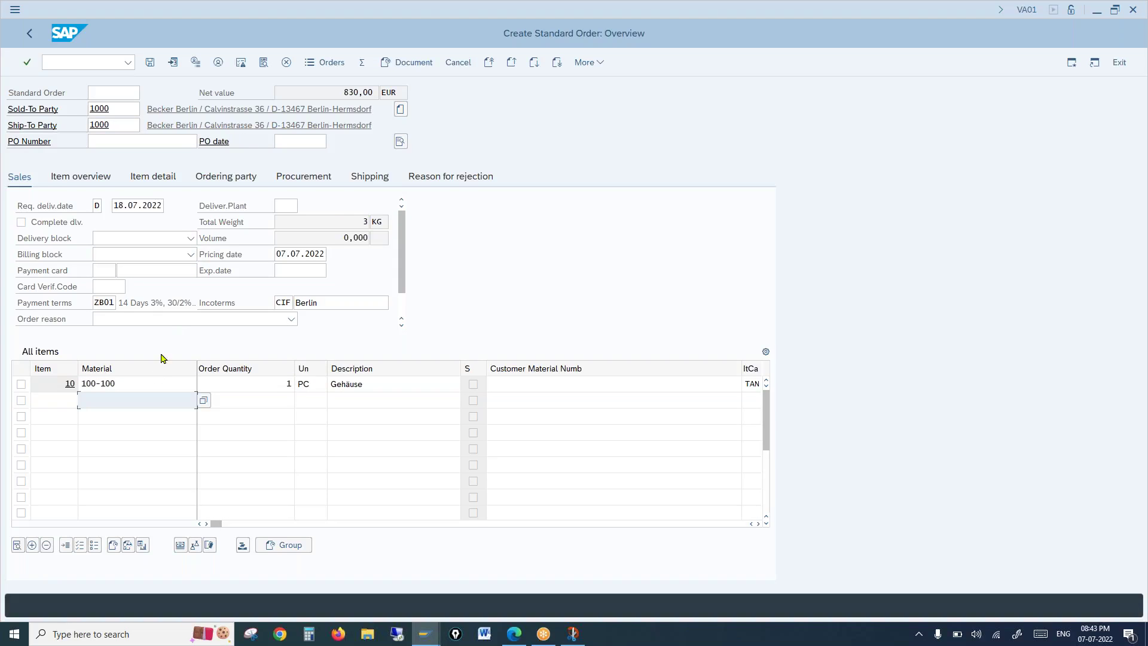
Step: Open the conditions of item 10 and add a manual A001 price of 500
double_click(149, 383)
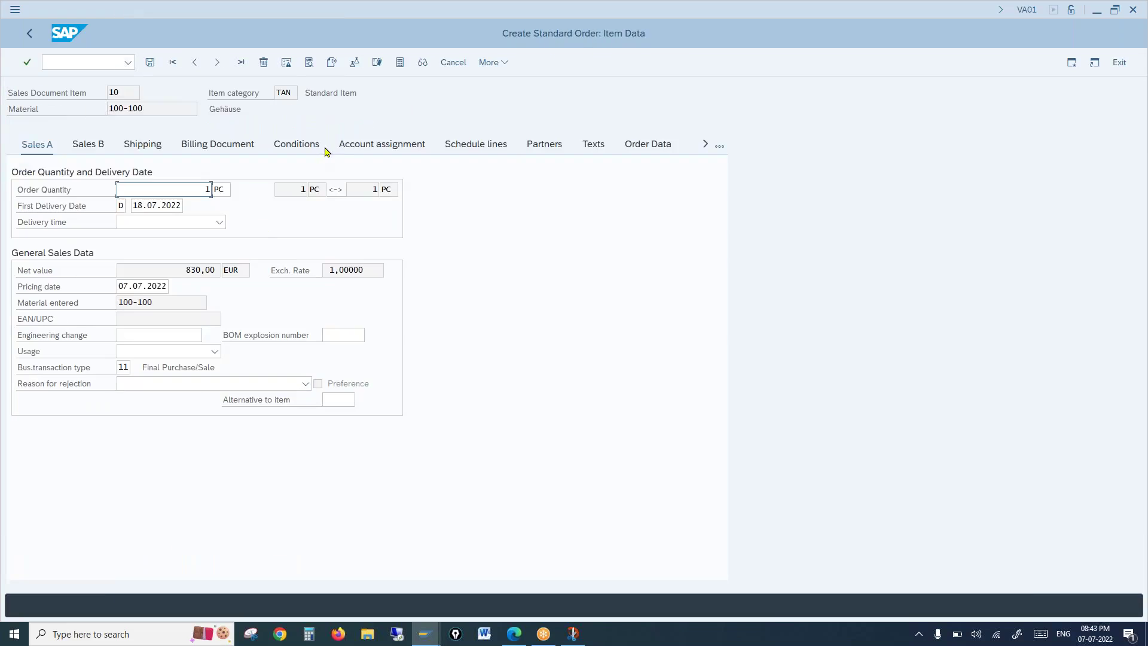
left_click(314, 149)
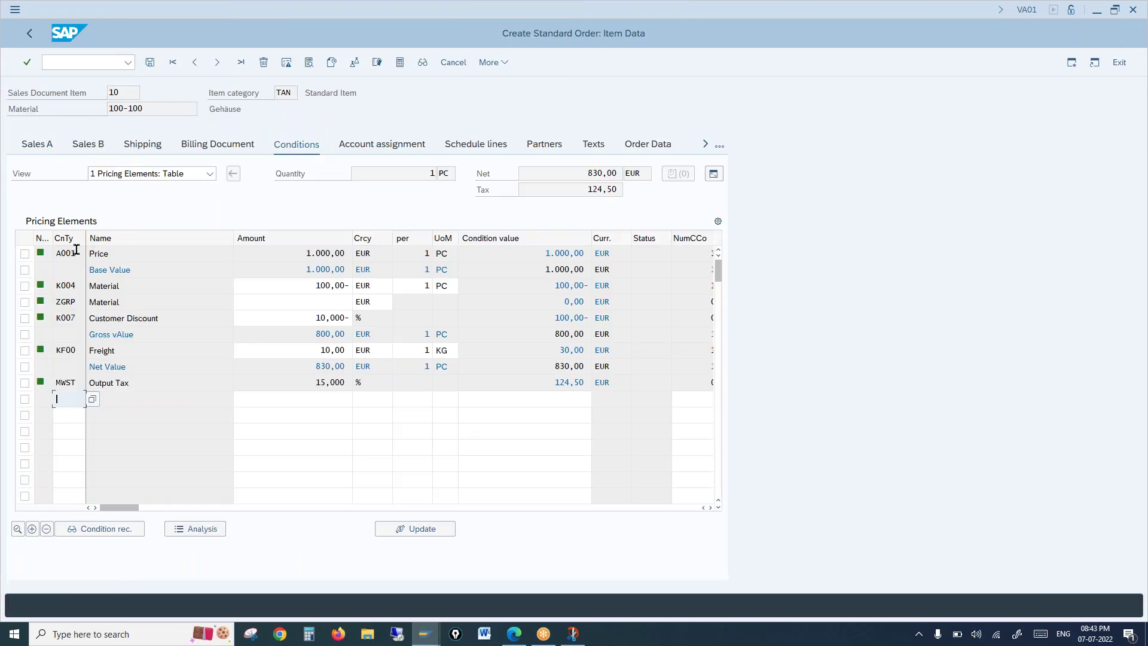
double_click(57, 253)
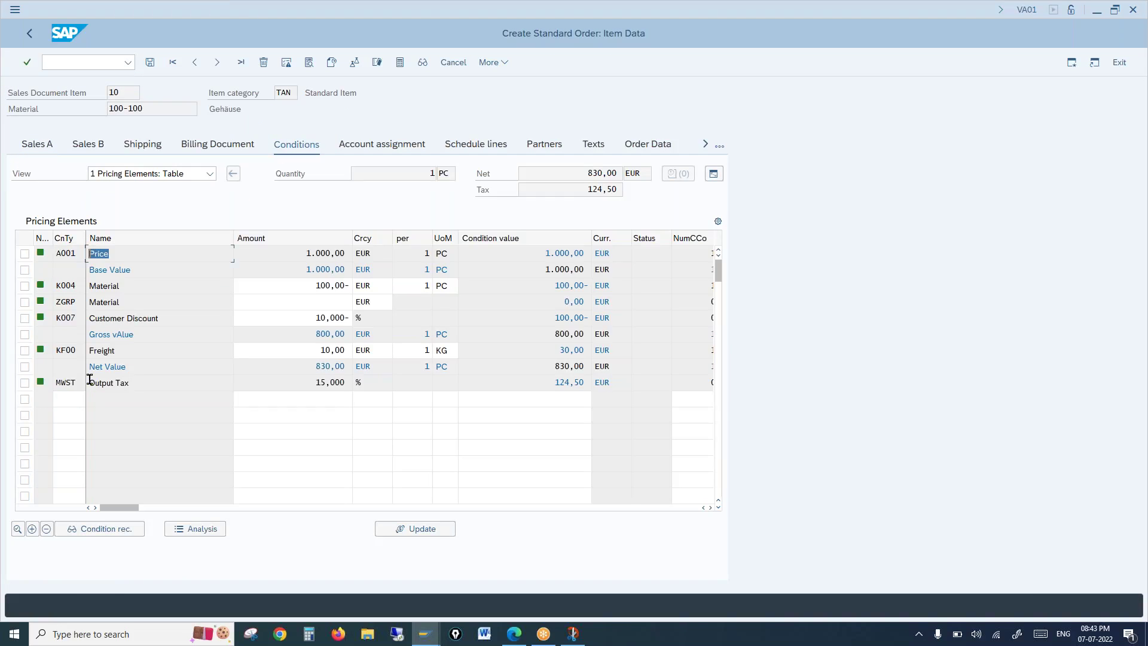
left_click(75, 398)
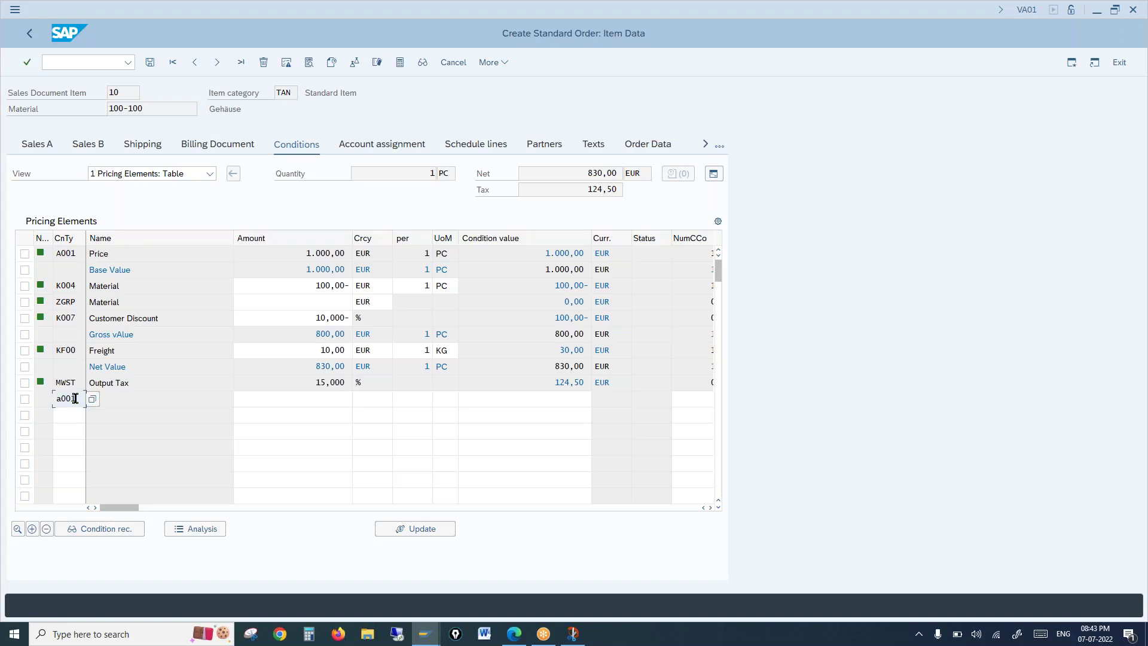
type("a001")
key("Tab")
type("500")
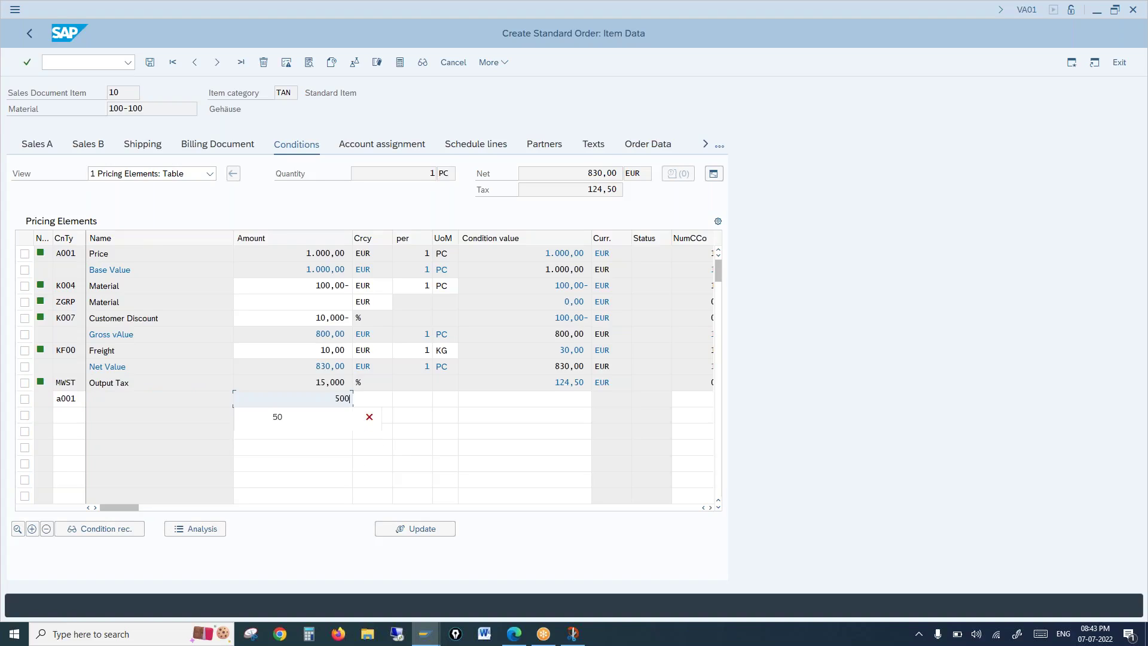
key("Return")
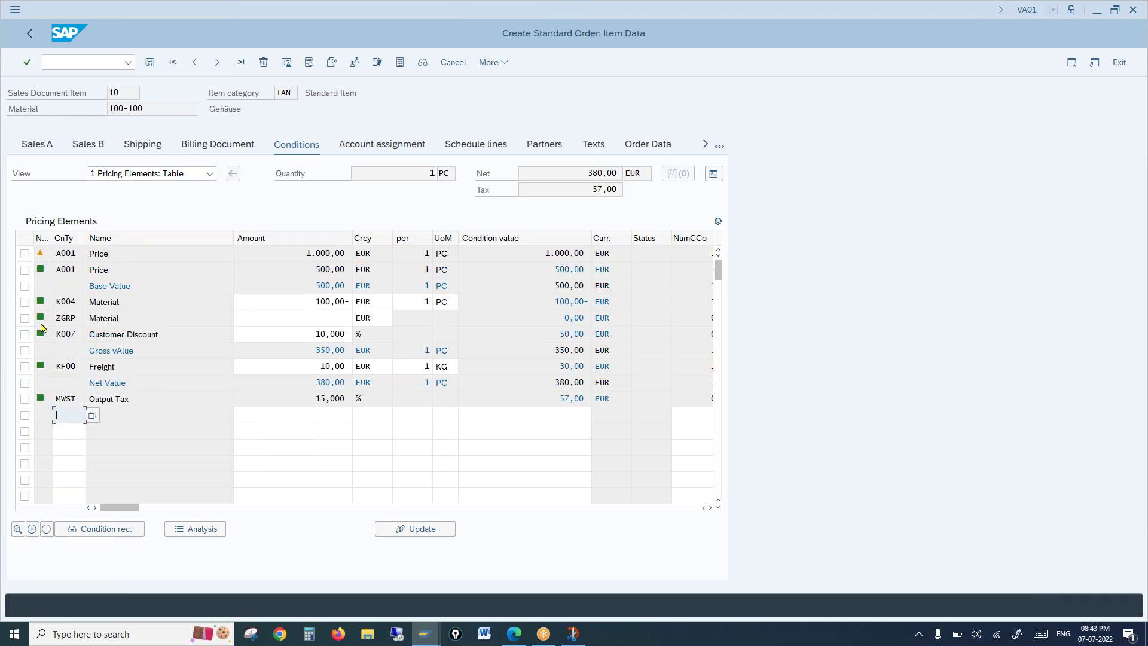
Step: Compare the amounts of the two A001 price lines and add a further manual A001 price of 300
mouse_move(42, 256)
left_click_drag(302, 256, 344, 256)
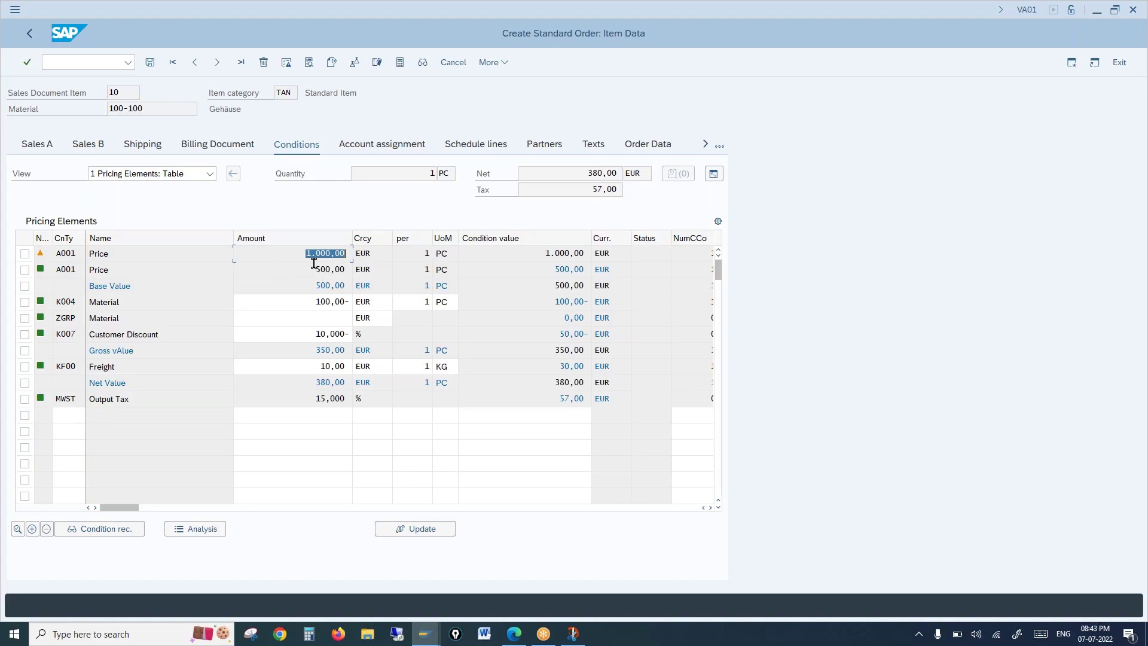
left_click_drag(309, 267, 332, 269)
left_click_drag(62, 270, 90, 271)
left_click(70, 418)
type("a001")
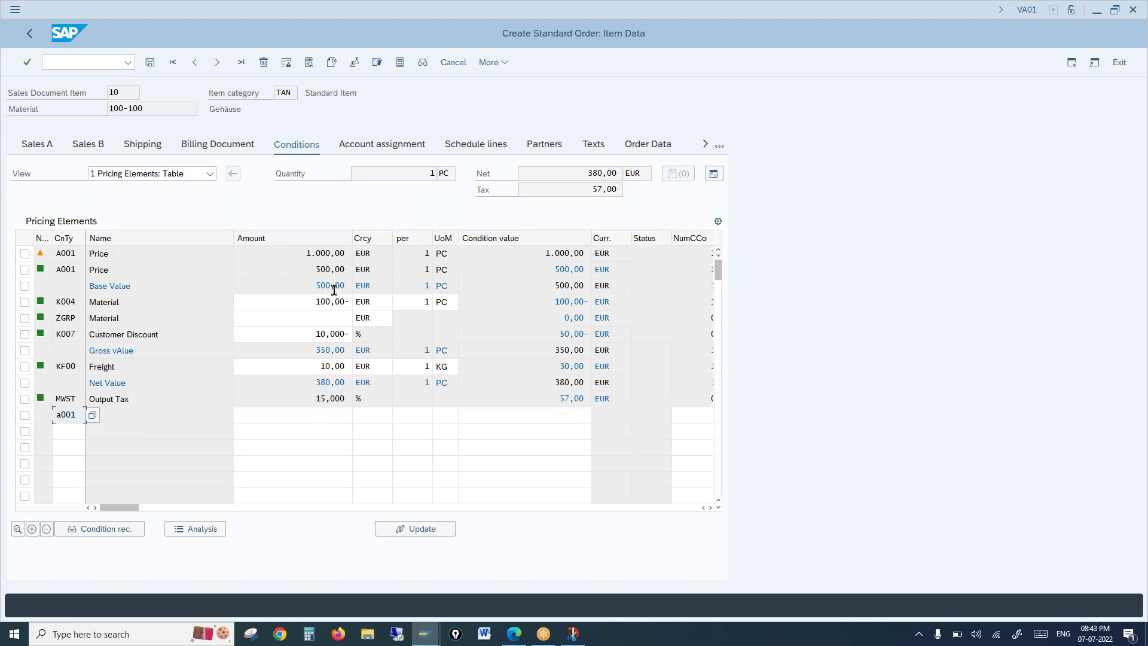
double_click(310, 273)
left_click(327, 417)
type("300")
key("Return")
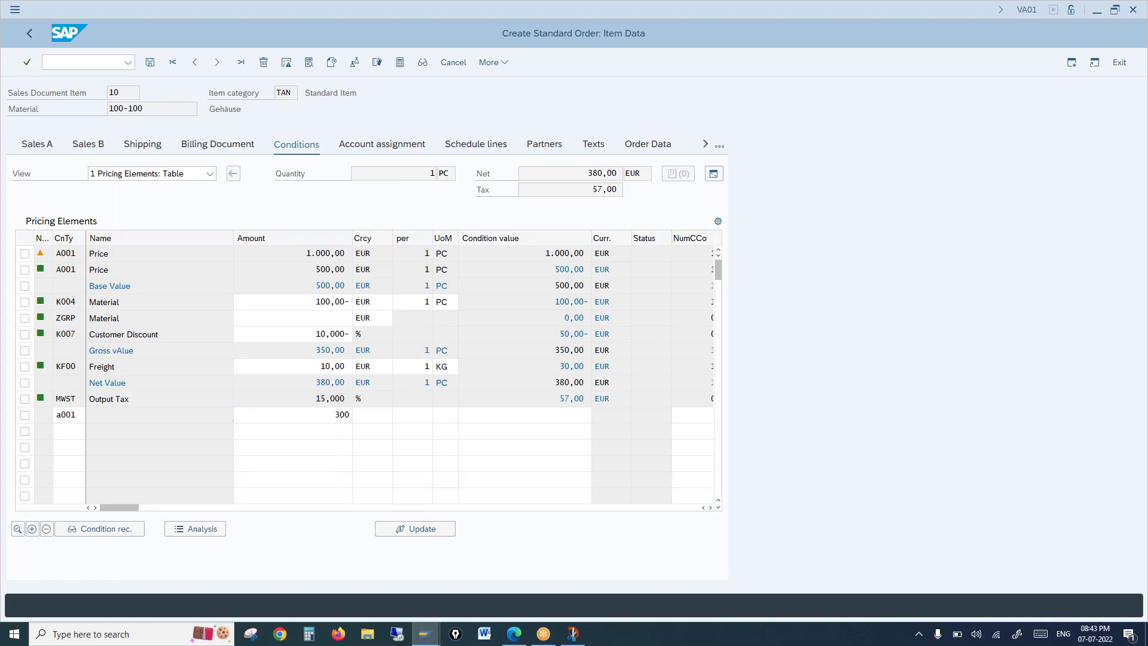
Step: Examine the A001 price lines and their status, moving the row selection from the 500 line to the 300 line
left_click(25, 270)
left_click_drag(306, 284, 348, 289)
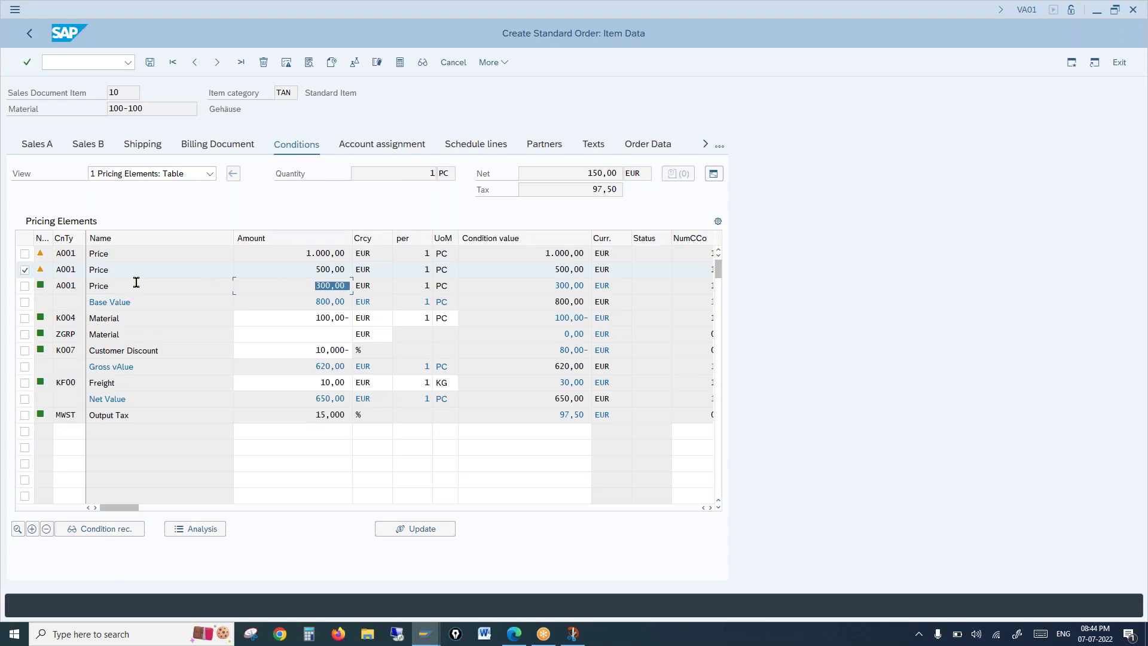
left_click(26, 269)
left_click(25, 286)
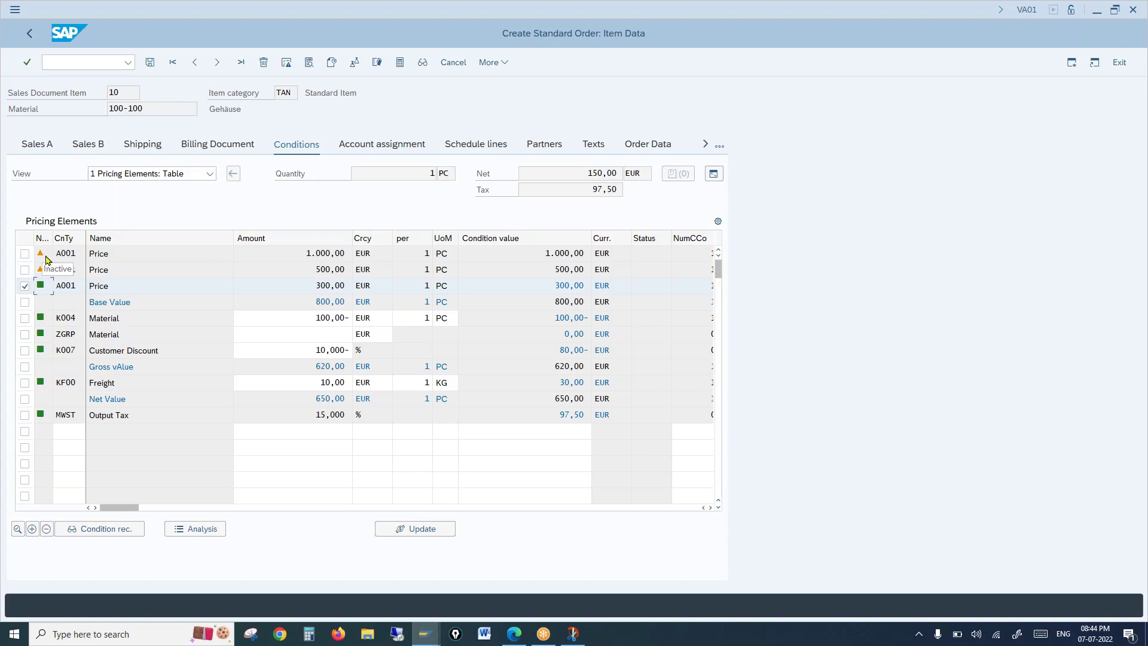
Step: Go to transaction V/06, find condition type A001 and open its details
left_click(74, 62)
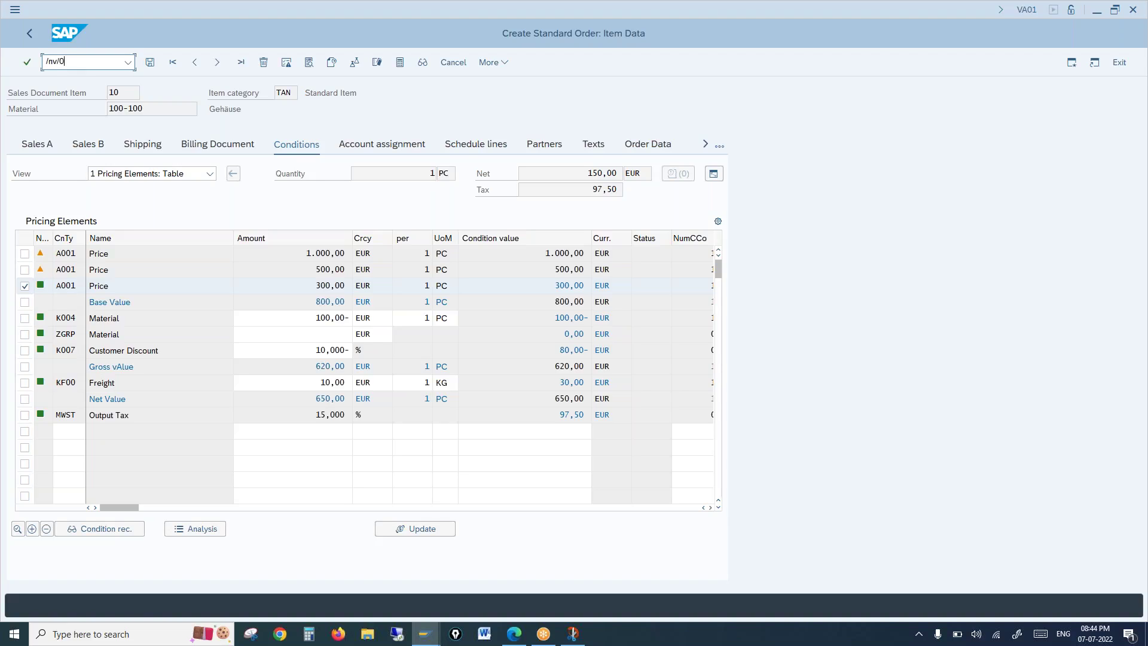
key("Return")
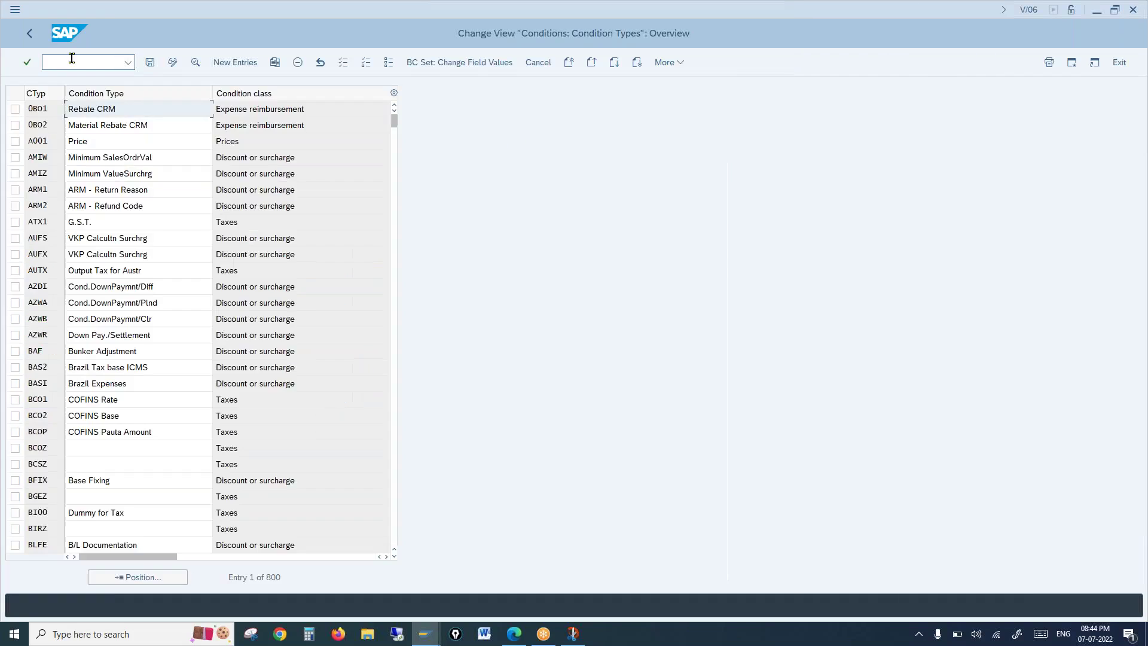
left_click(133, 578)
type("a001")
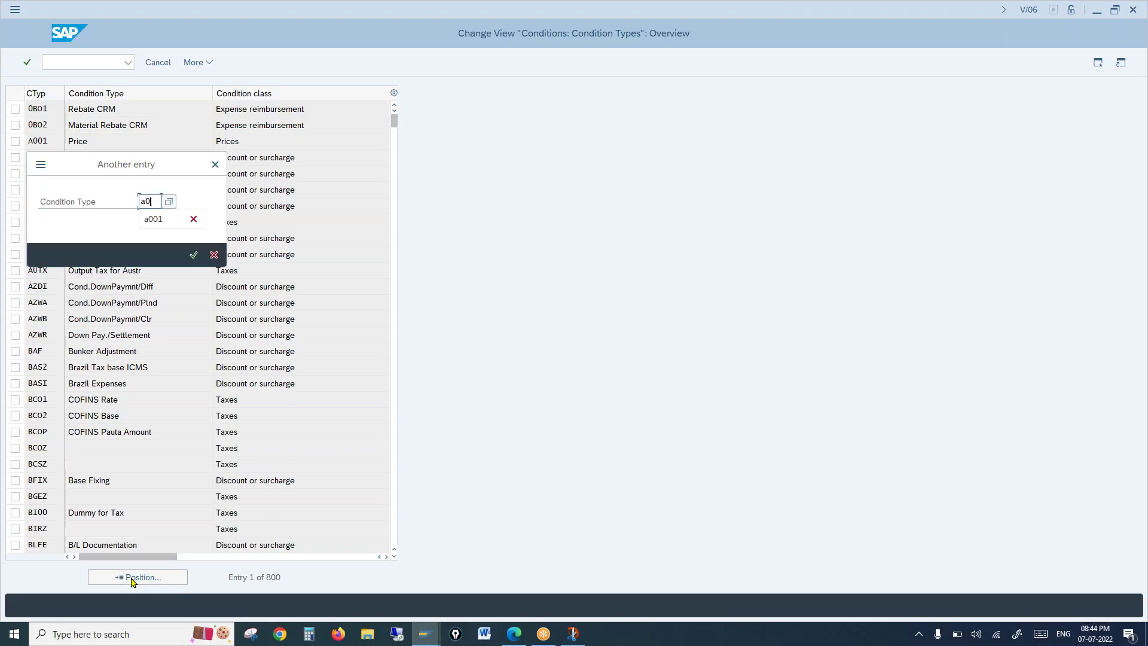
key("Return")
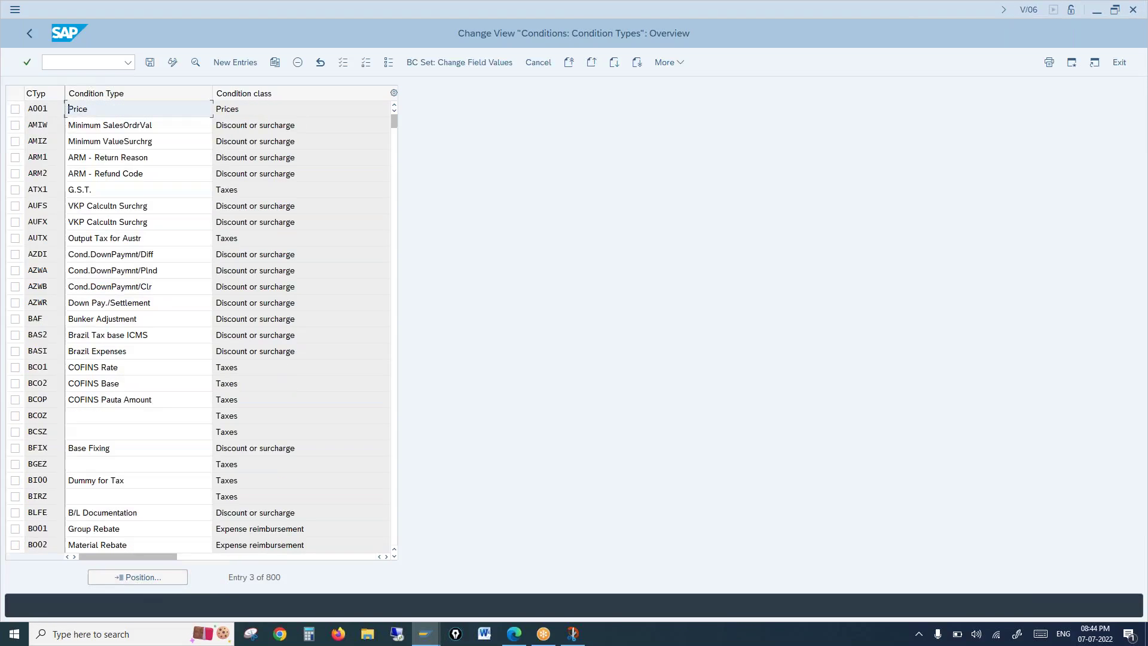
double_click(76, 109)
Step: Set the scale type of condition type A001 to D, Graduated-to interval scale, and save the change
scroll(187, 526, "down", 1)
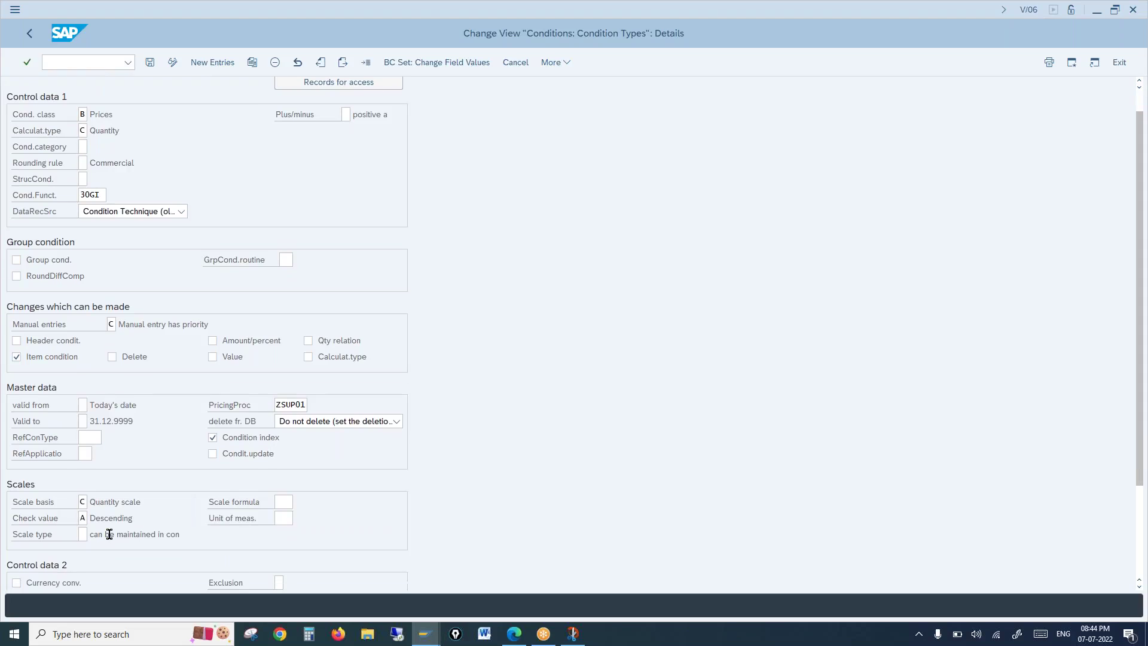
left_click(84, 534)
left_click(94, 534)
double_click(77, 213)
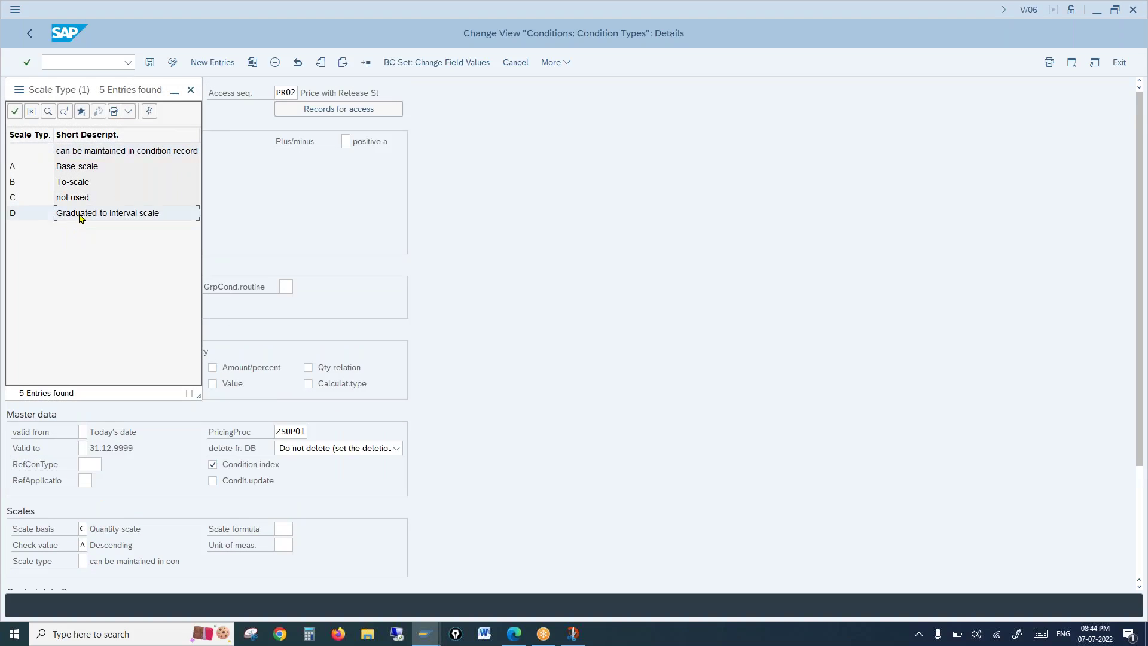
left_click(108, 562)
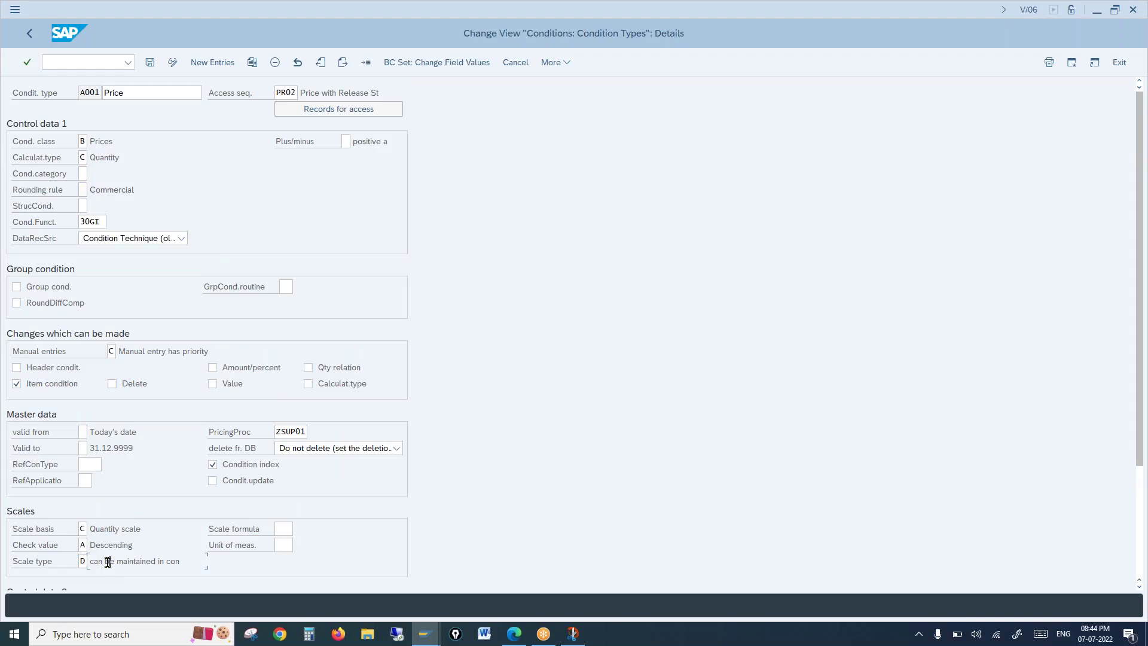
left_click(150, 62)
left_click(224, 253)
left_click_drag(90, 561, 163, 563)
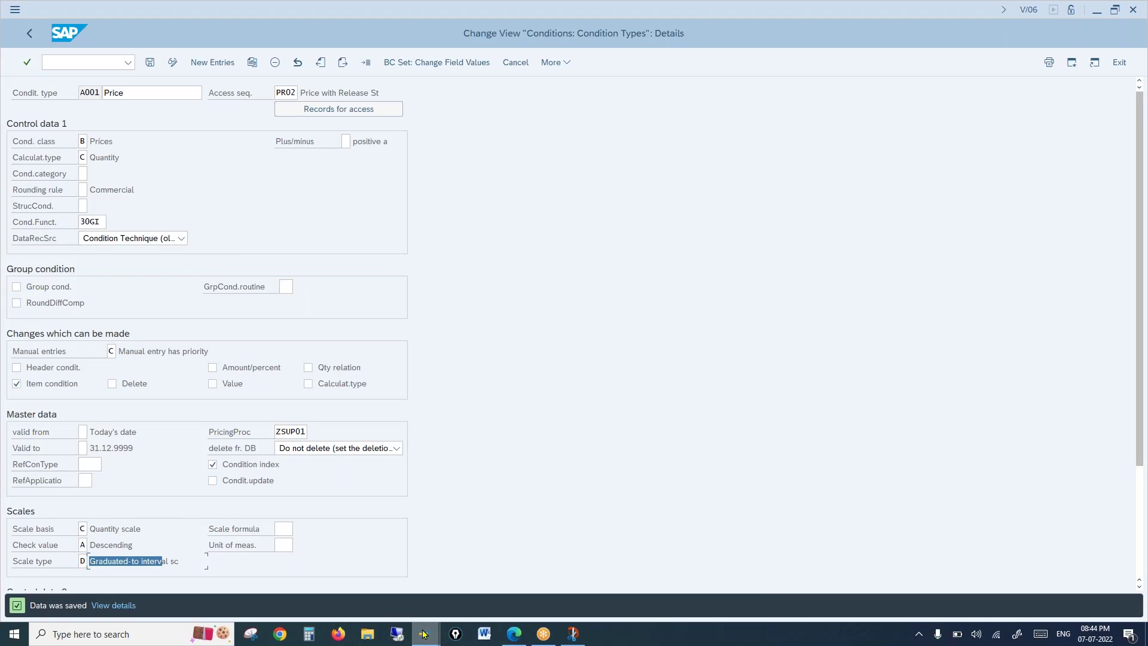
Step: Start another VA01 standard order using order type OR and the organizational data 1000, 10 and 00
left_click(76, 62)
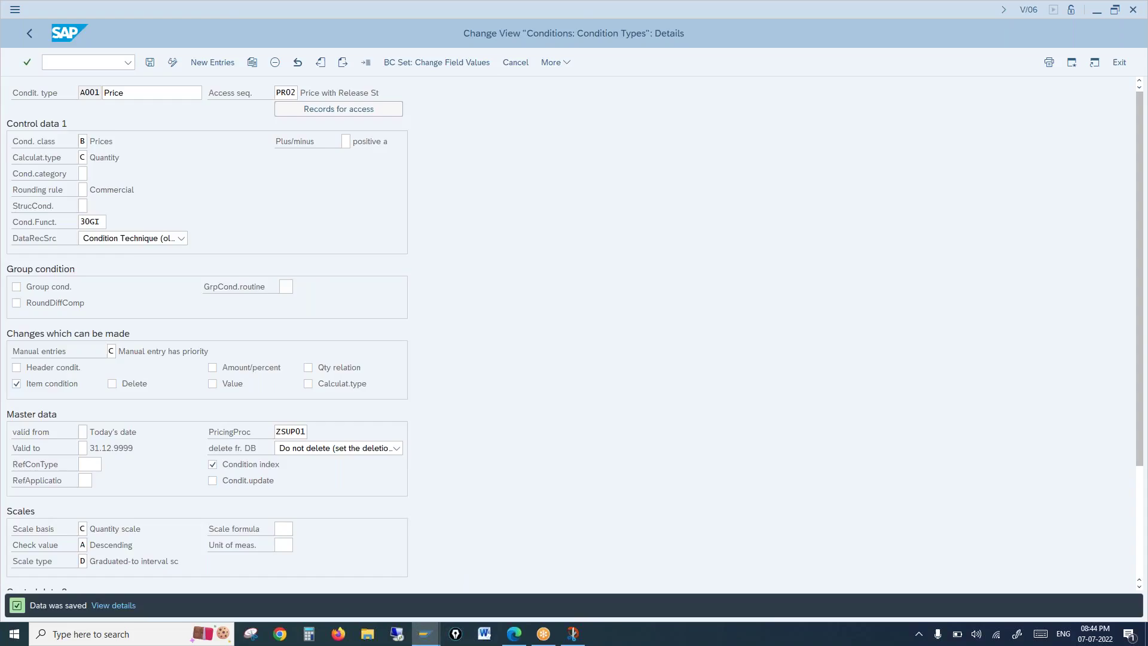
key("Return")
key("Return")
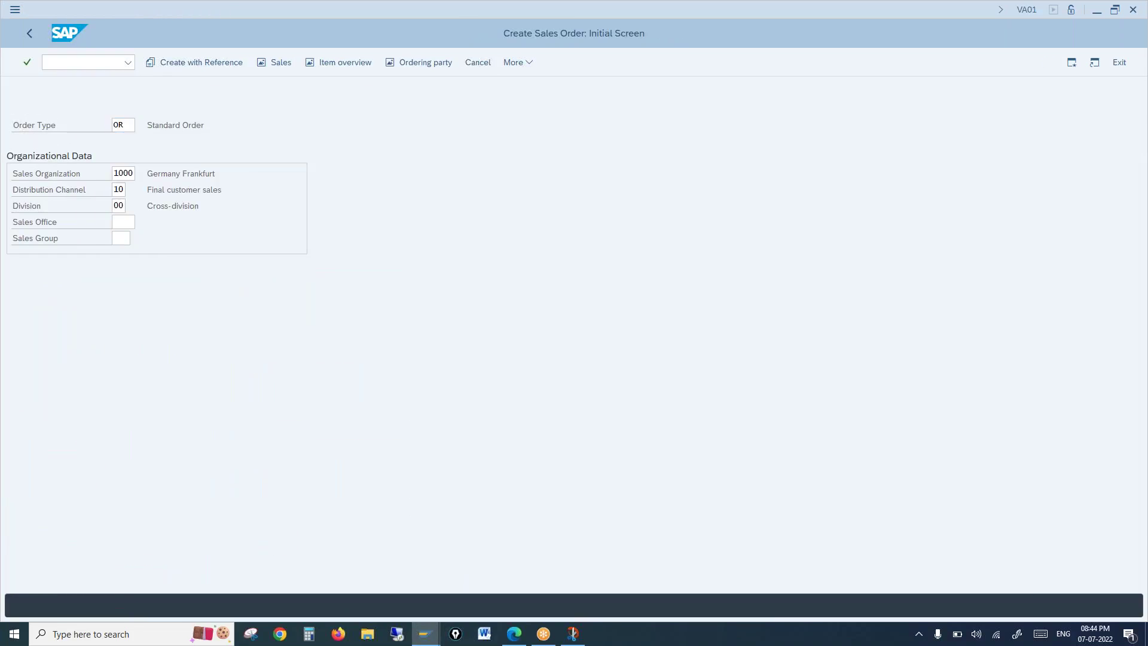
Step: Enter the customer number for both partner fields of the new order and add one piece of material 100-100
type("1")
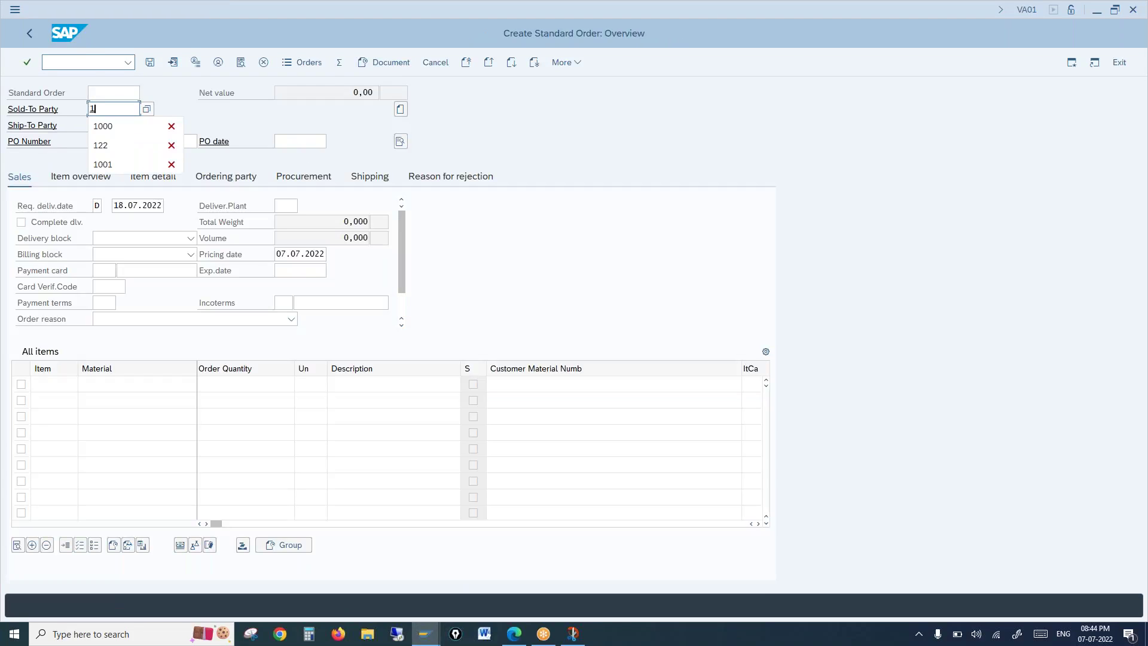
left_click(103, 126)
left_click(103, 126)
type("1")
left_click(111, 142)
left_click(124, 383)
type("1")
left_click(130, 402)
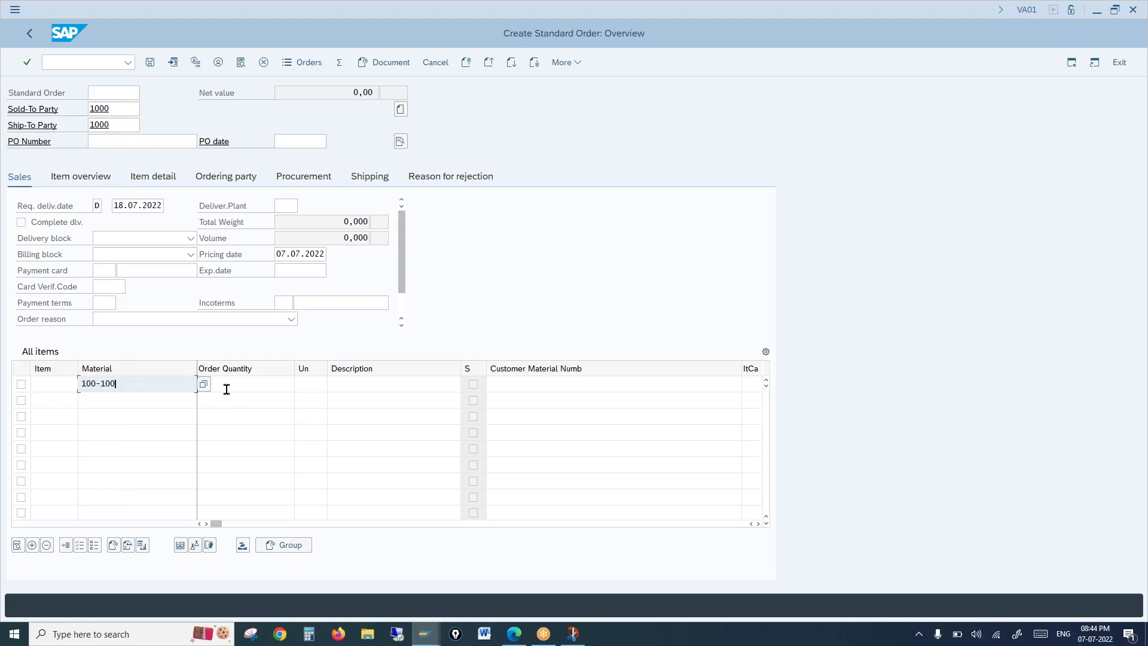
left_click(227, 387)
type("1")
key("Return")
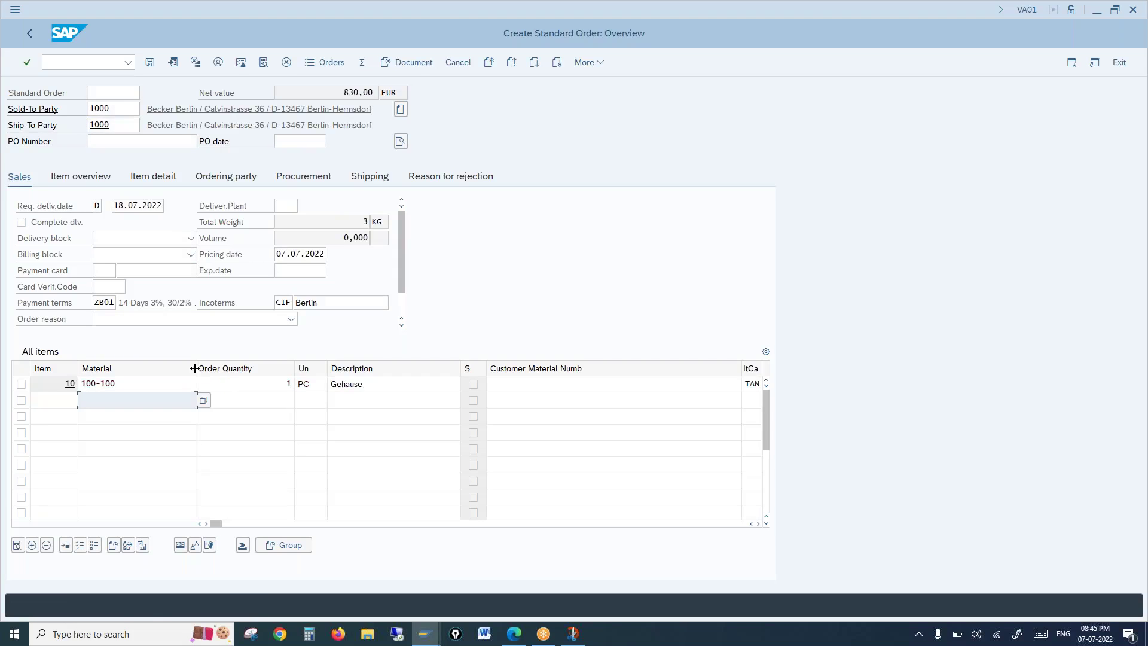
Step: Open the conditions of the new order's item 10 and try to add a manual A001 price of 500
double_click(171, 387)
left_click(297, 146)
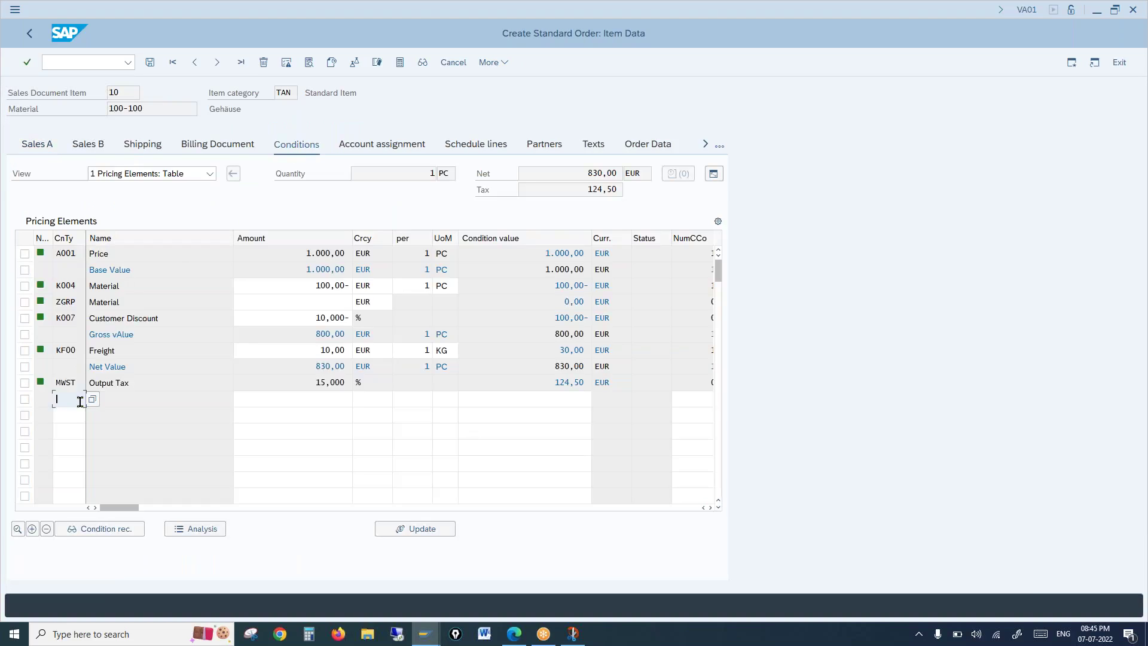
type("a001")
key("Tab")
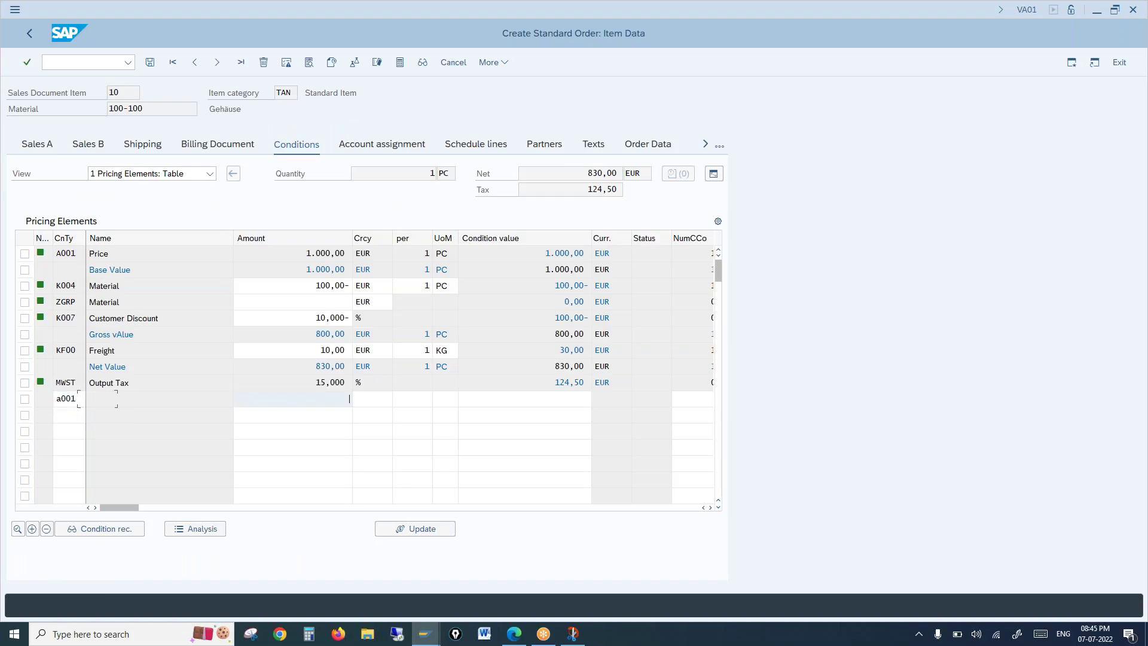
type("500")
key("Return")
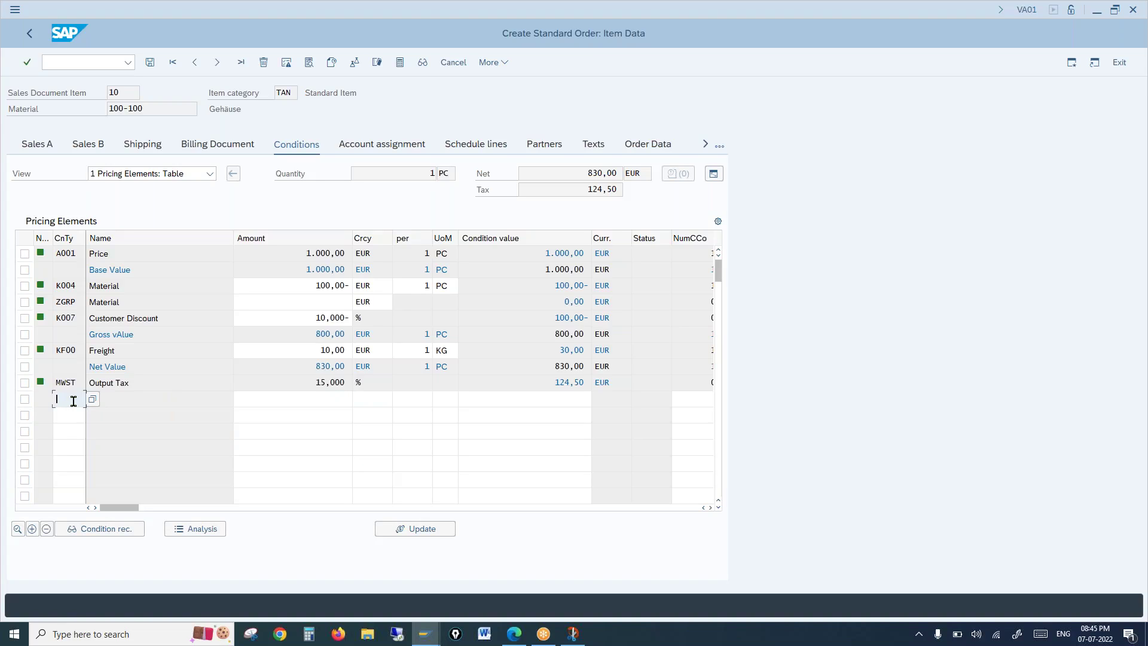
Step: Try once more to enter a manual A001 price of 500 among item 10's pricing elements
type("a001")
key("Tab")
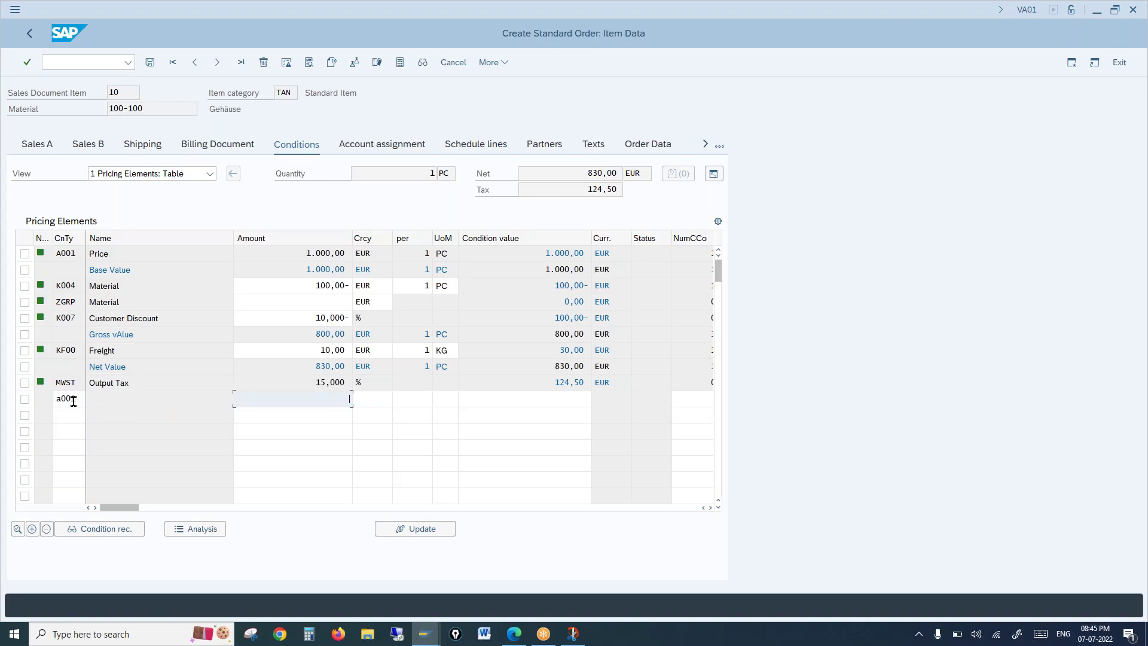
type("500")
key("Return")
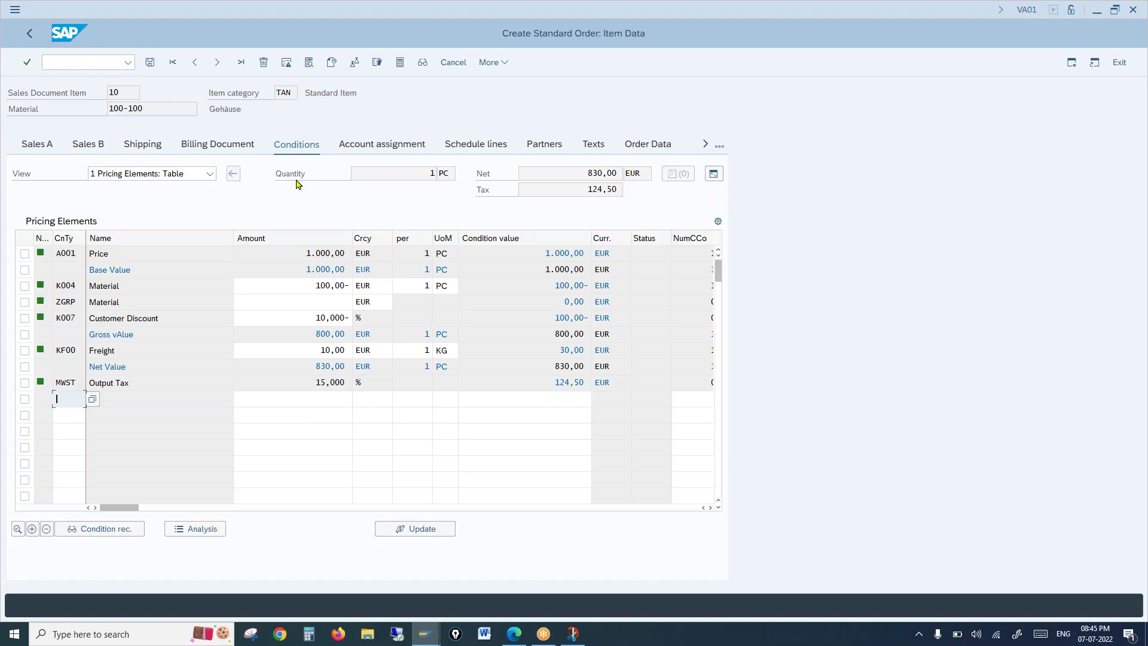
Step: Go to the V/06 condition types overview, position to A001 and open its details
left_click(424, 633)
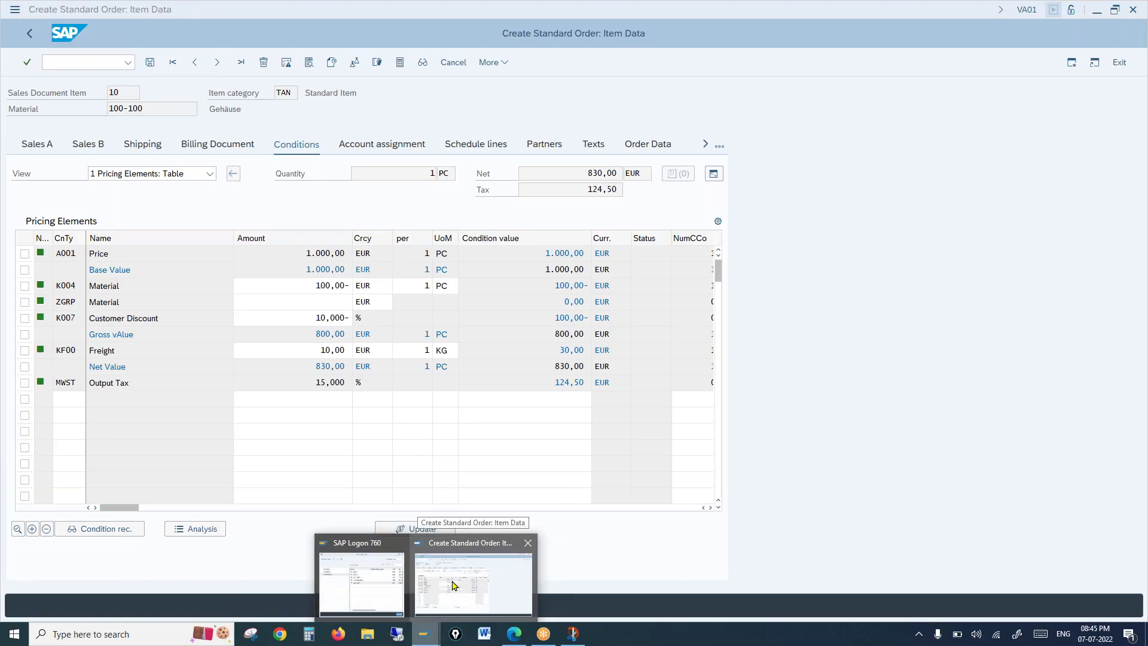
left_click(442, 586)
left_click(67, 61)
type("/nva01")
key("Return")
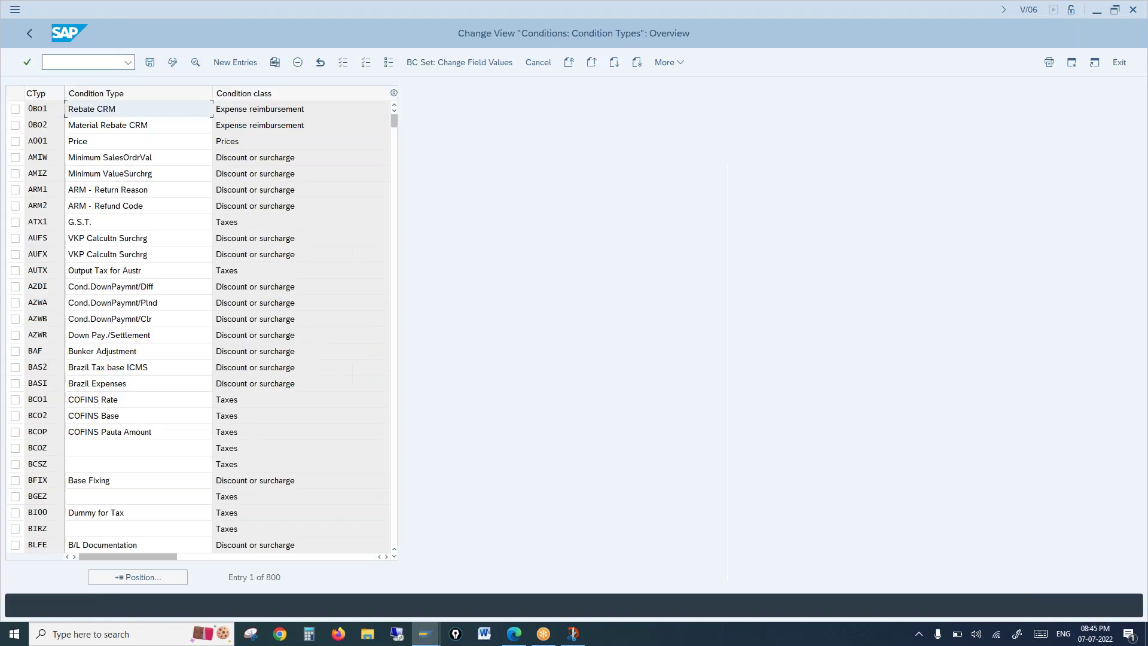
left_click(117, 576)
type("A001")
key("Return")
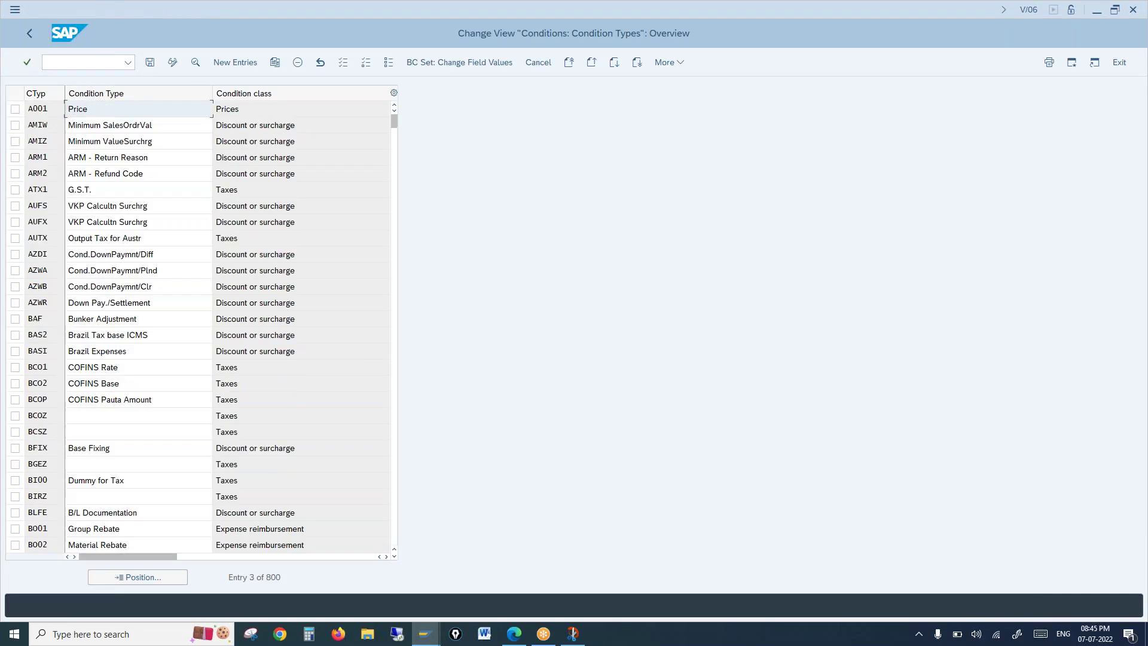
double_click(117, 104)
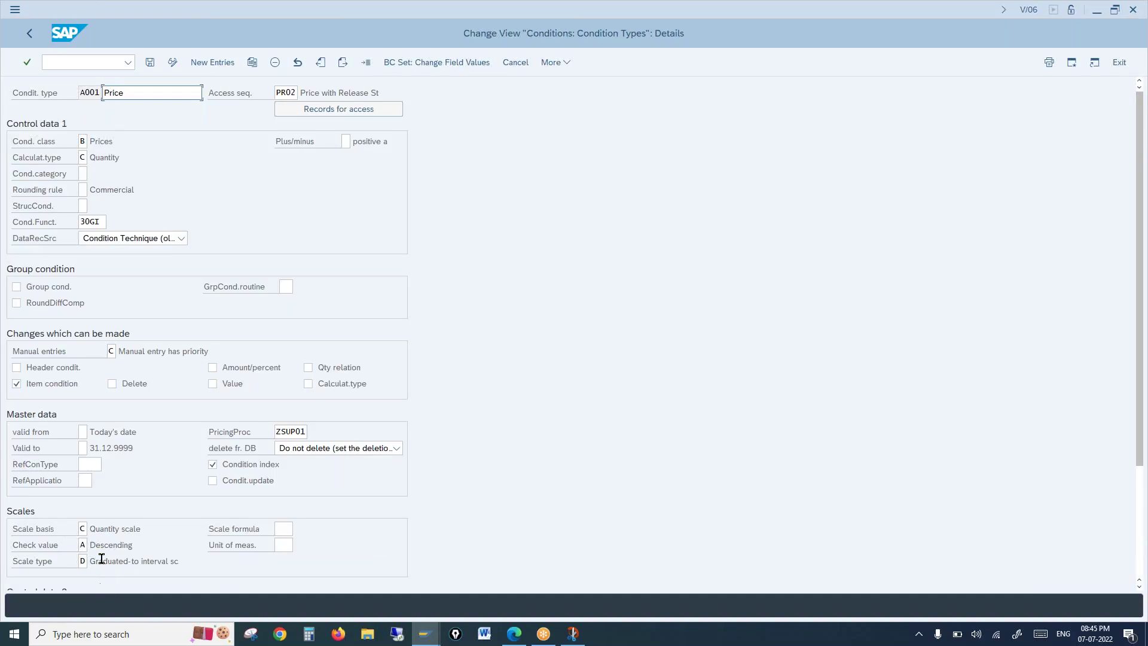
Step: Allow Amount/percent changes for condition type A001 and save the setting
scroll(103, 556, "down", 1)
scroll(117, 530, "down", 1)
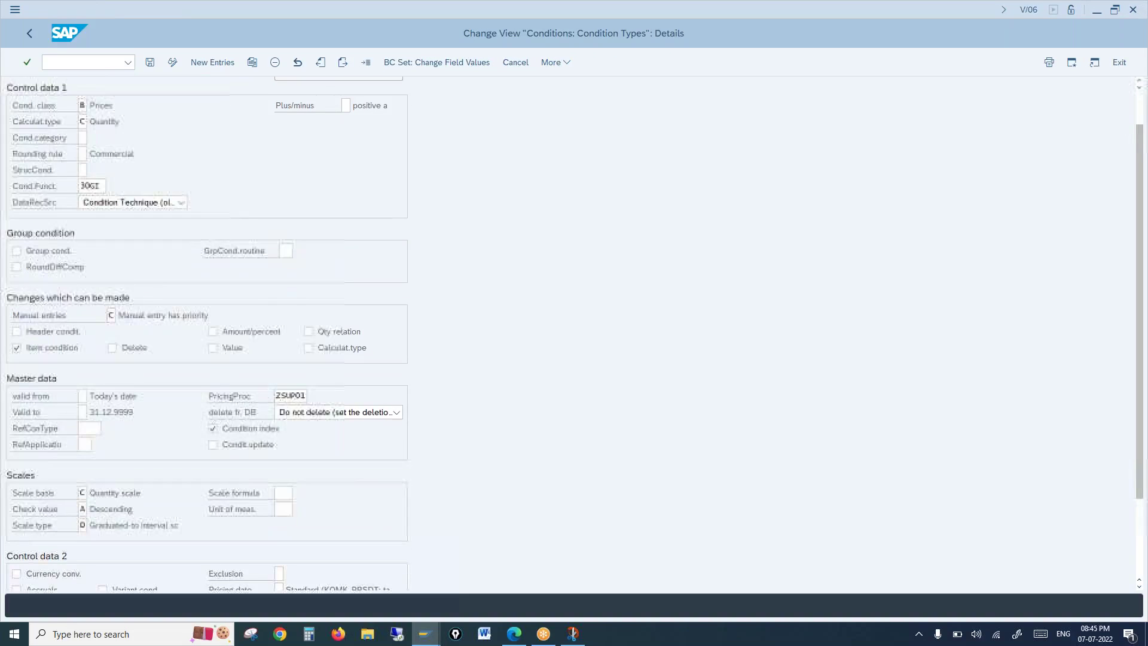
scroll(117, 541, "down", 1)
left_click(86, 508)
scroll(87, 504, "up", 3)
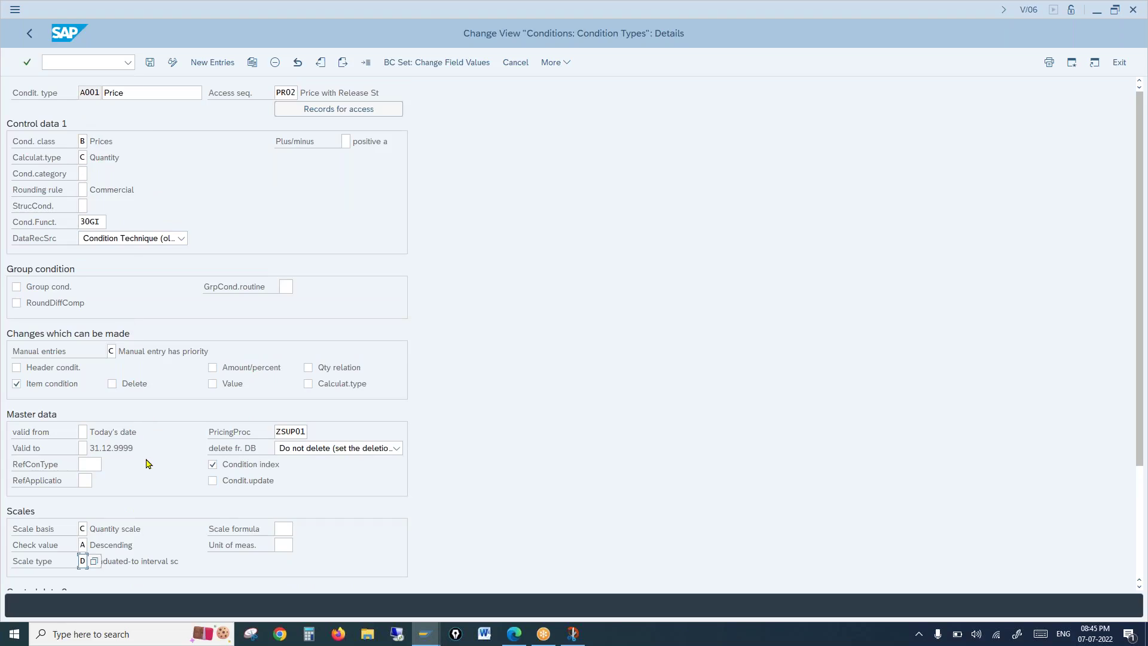
scroll(161, 489, "down", 1)
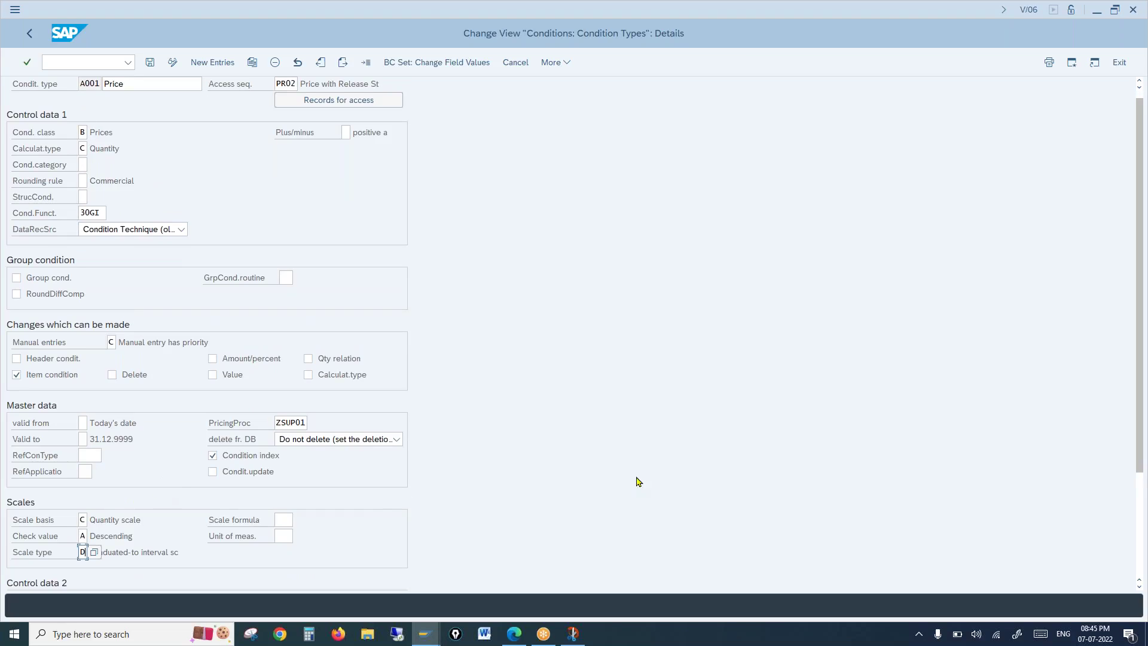
left_click(212, 359)
left_click(150, 62)
left_click(225, 254)
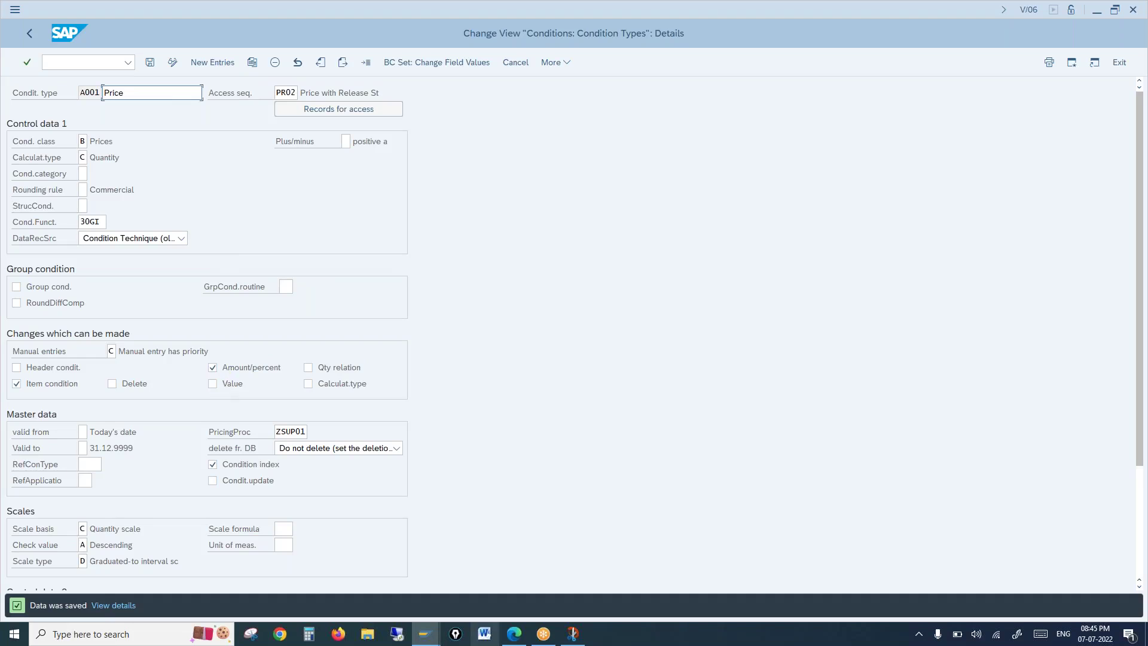
Step: Start a new VA01 standard order and enter the customer number as both sold-to and ship-to party
left_click(115, 62)
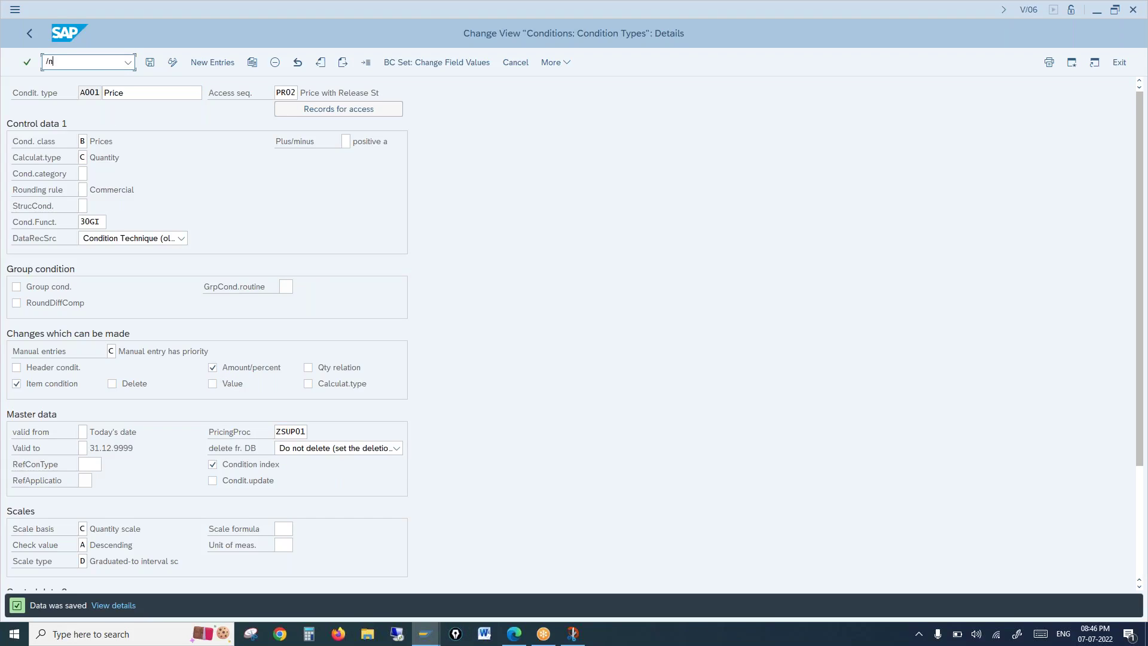
key("Return")
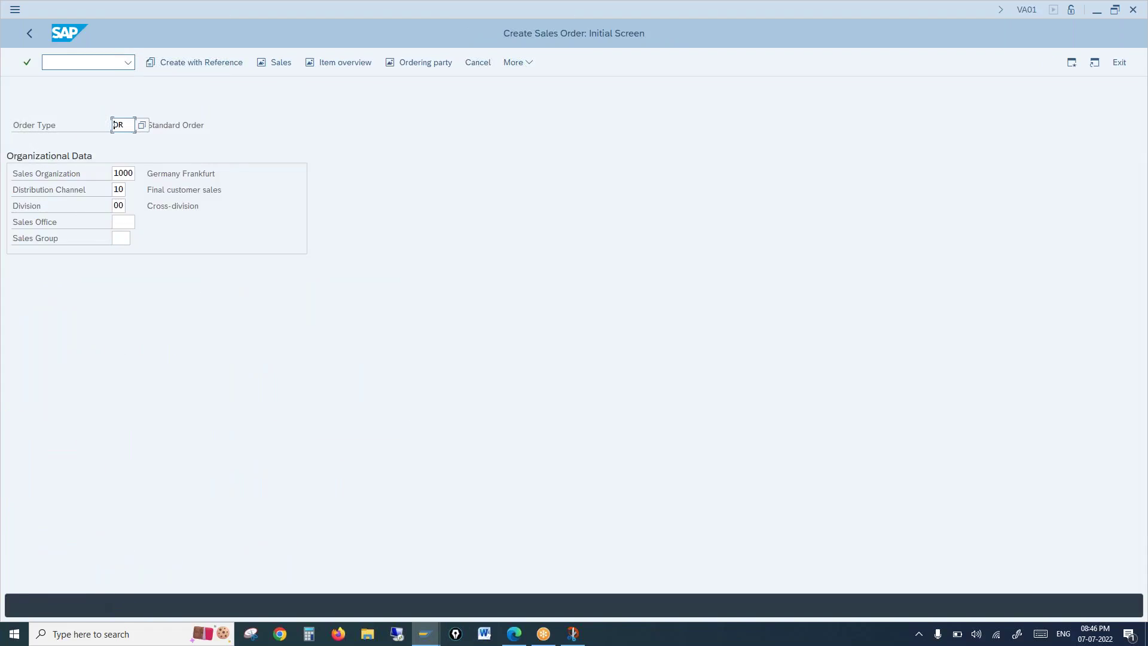
type("1")
left_click(122, 127)
key("Tab")
type("1")
left_click(116, 147)
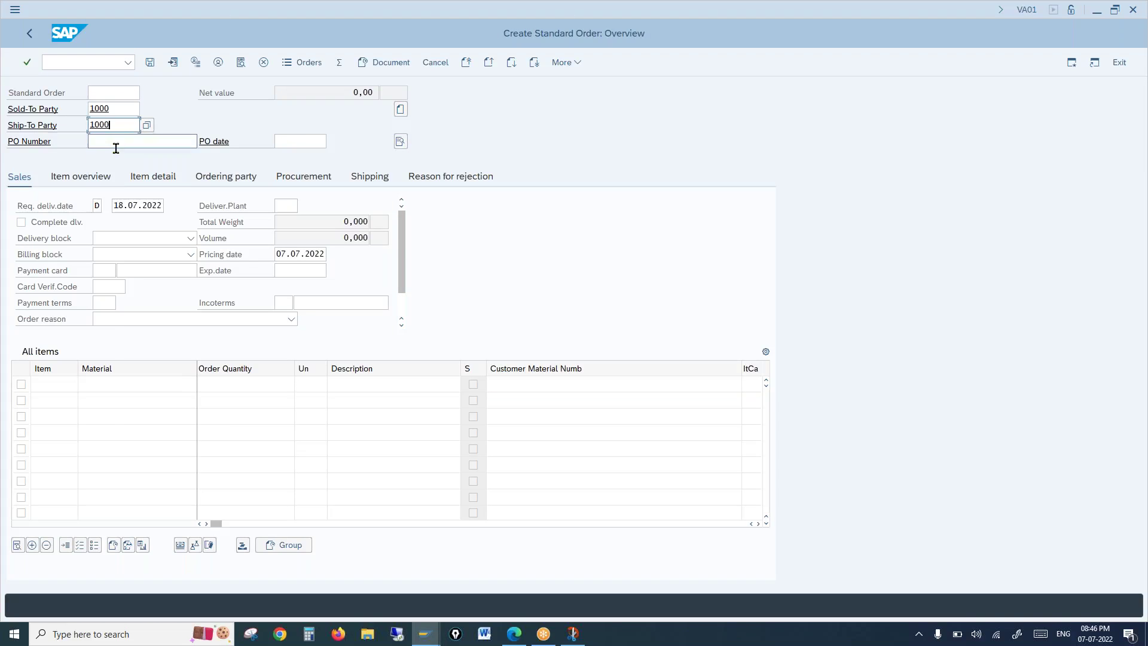
Step: Add one piece of material 100-100 to the order and accept the minimum order quantity warning
left_click(117, 383)
type("1")
left_click(117, 400)
left_click(230, 384)
type("1")
key("Return")
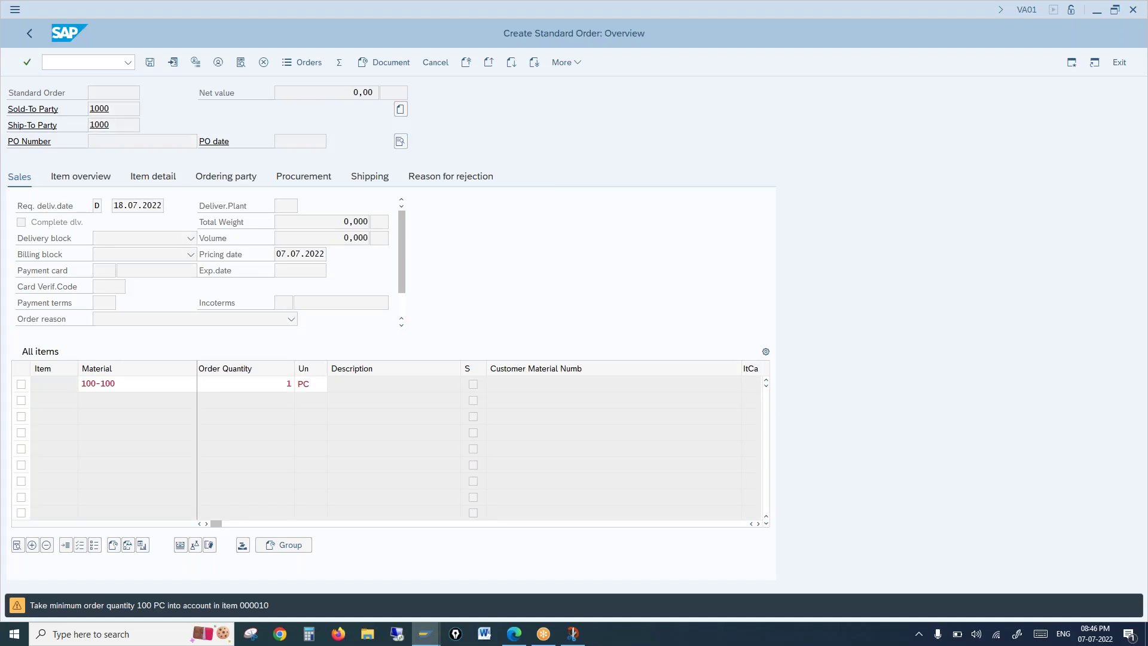
key("Return")
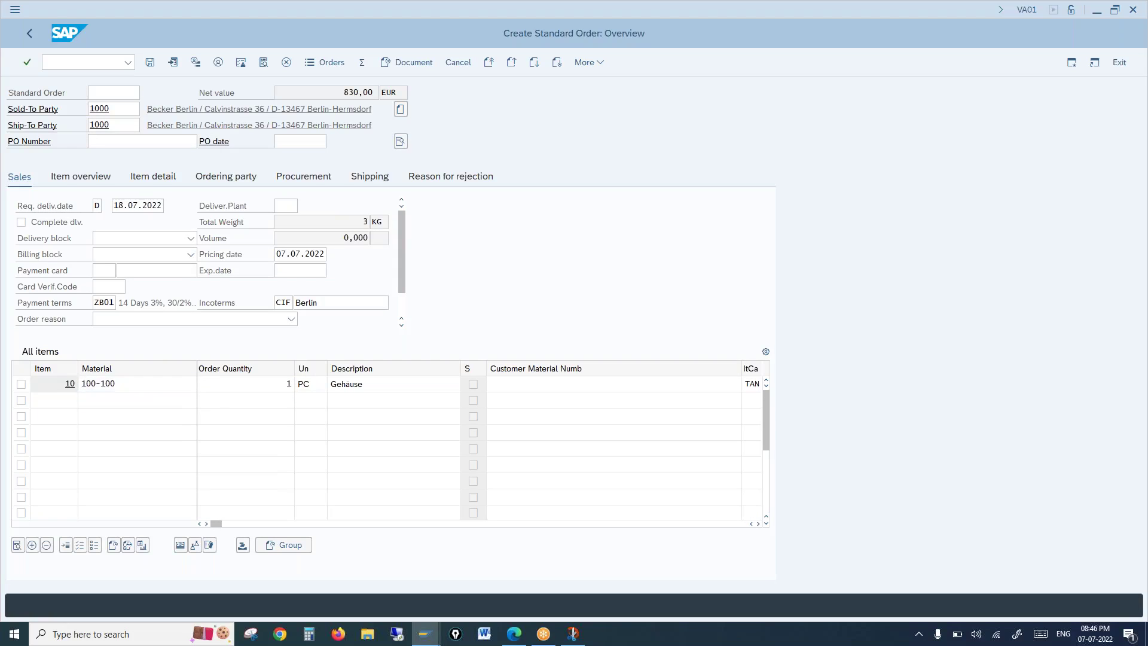
Step: Open the conditions of order item 10 and try adding A001 manually with an amount of 500
double_click(160, 381)
left_click(297, 144)
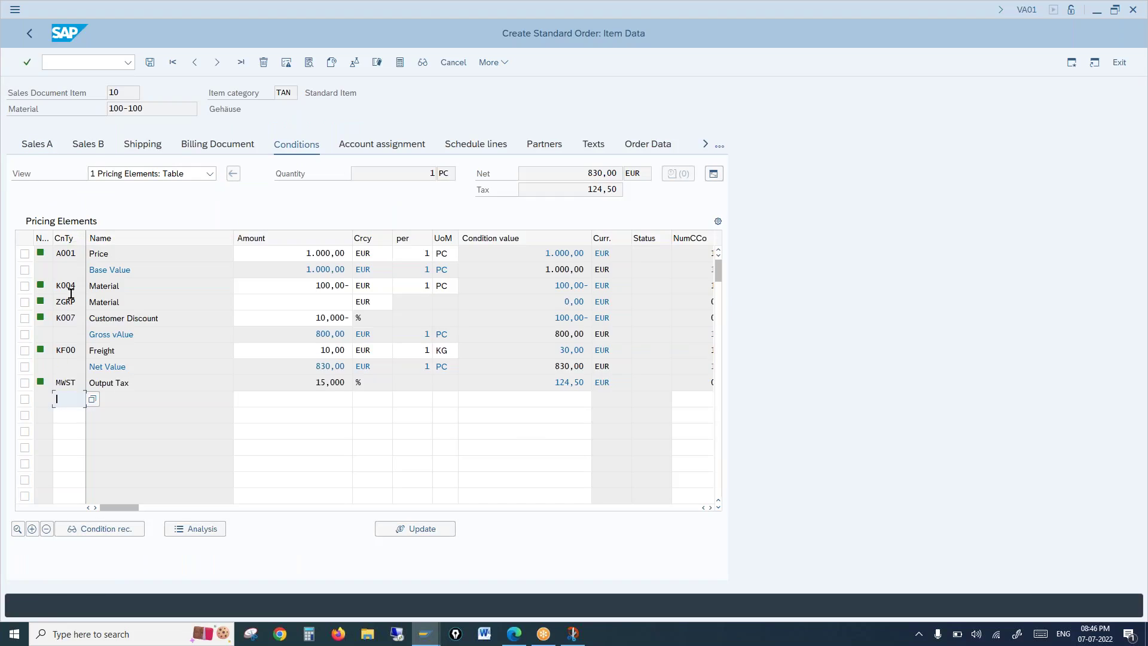
type("a001")
key("Tab")
type("500")
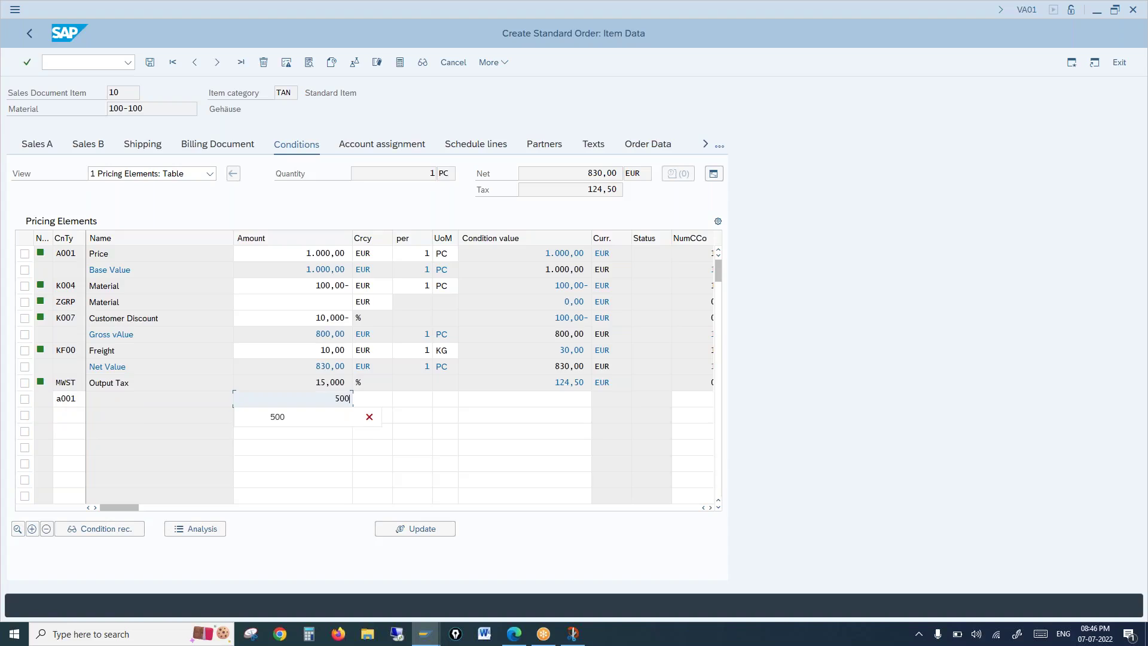
key("Return")
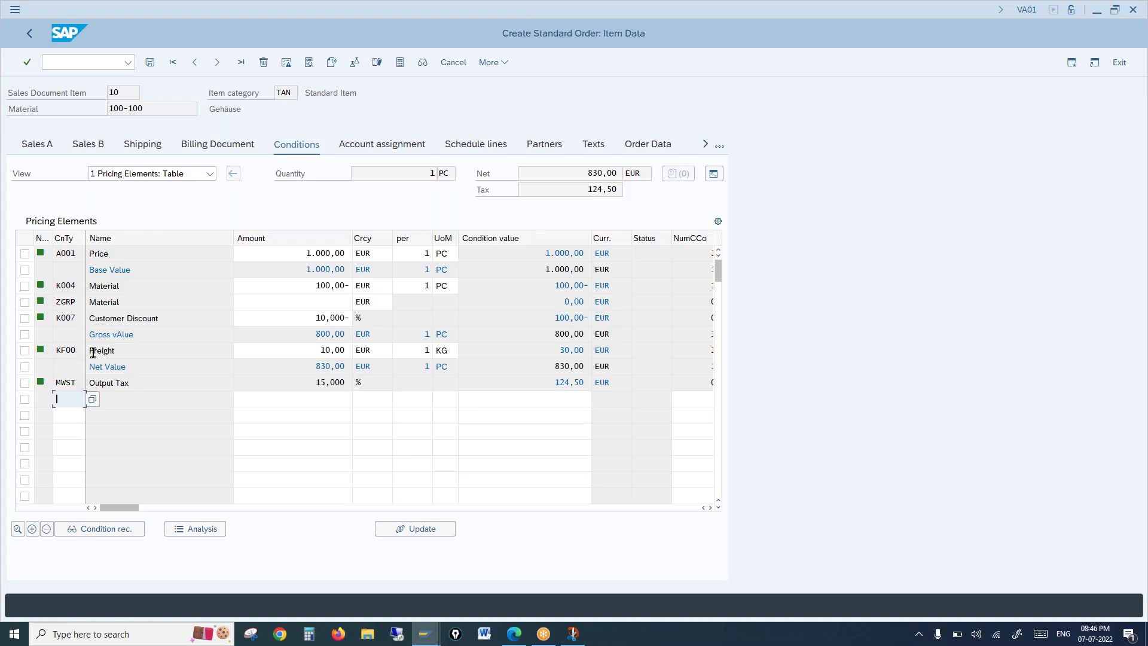
Step: Try to add a manual A001 price of 1200 to the item's pricing elements
type("A001")
key("Tab")
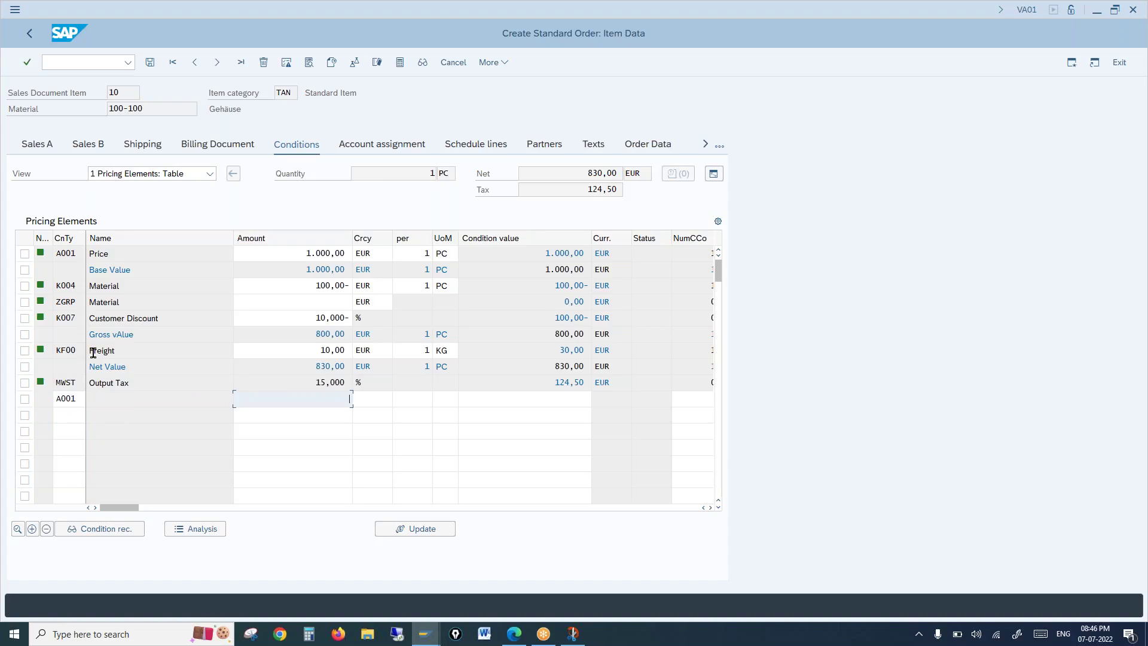
type("1200")
key("Return")
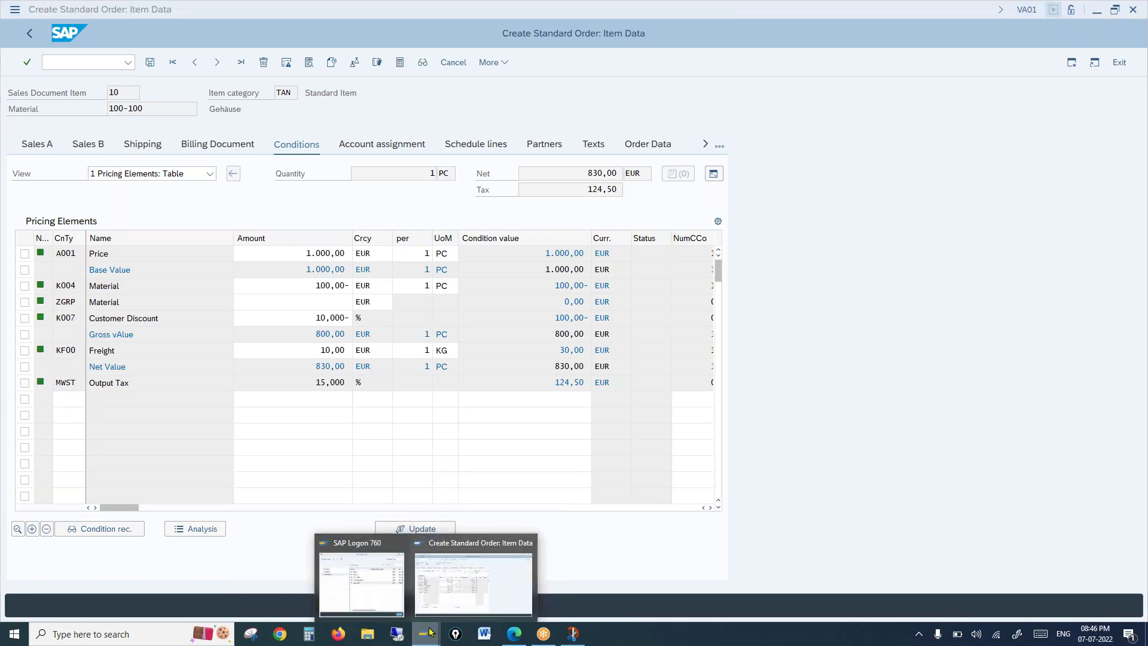
Step: Create an additional SAP session and start transaction VK12 in it
left_click(15, 15)
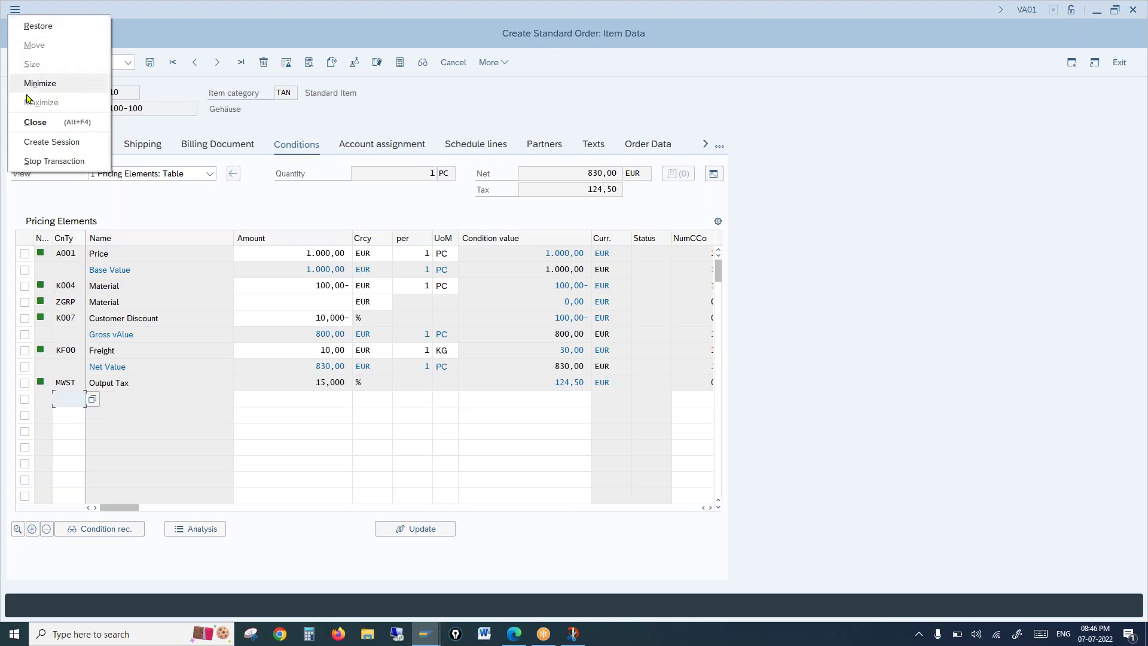
left_click(45, 140)
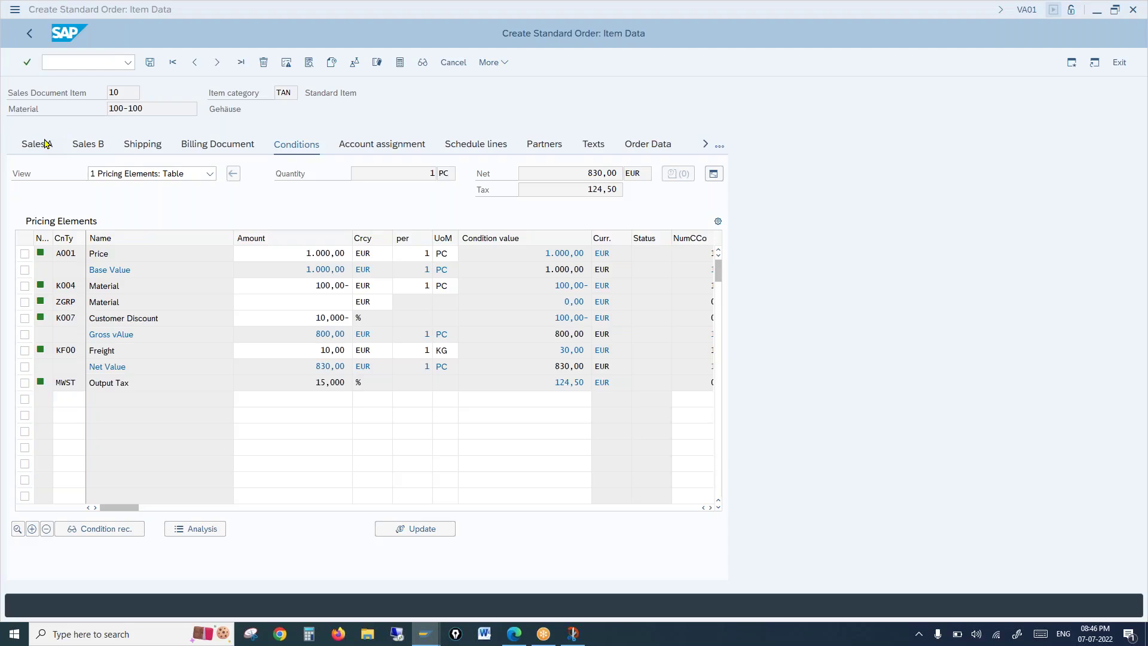
left_click(108, 269)
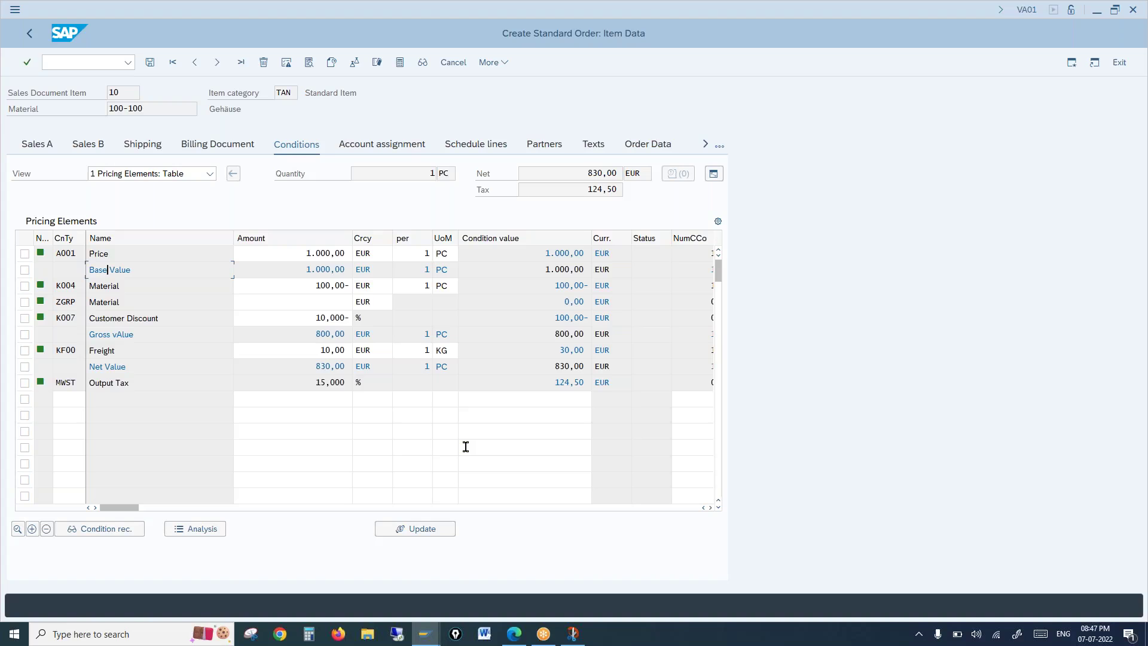
left_click(427, 634)
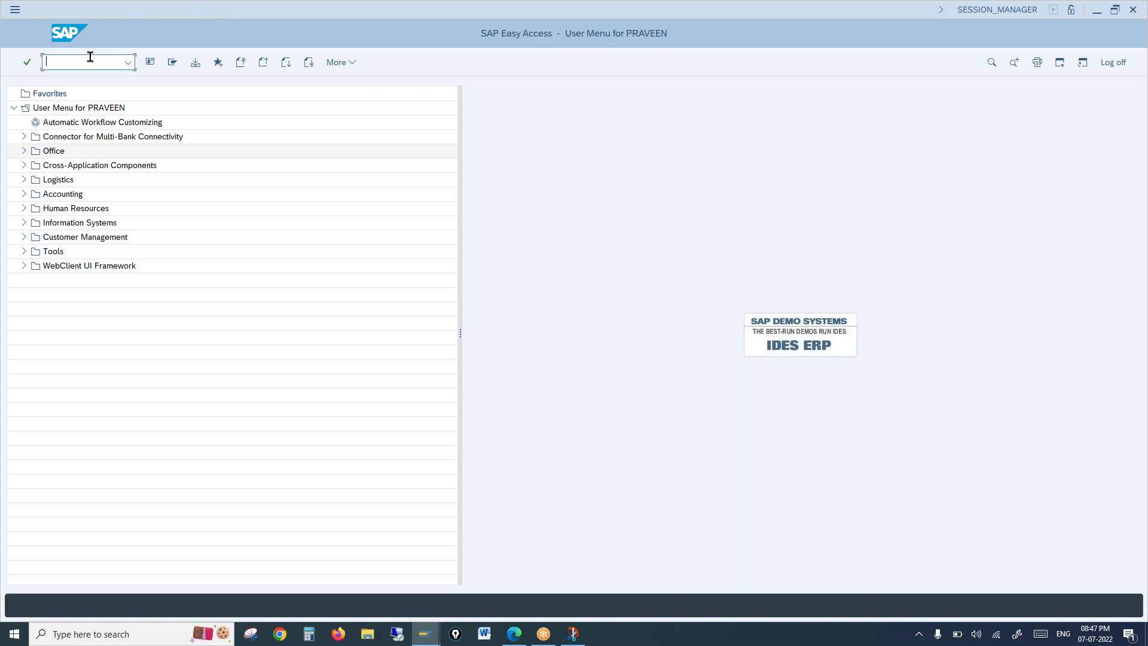
type("vk12")
key("Return")
Step: Select the A001 condition records by material with release status for material 100-100 and display them for changing
type("A001")
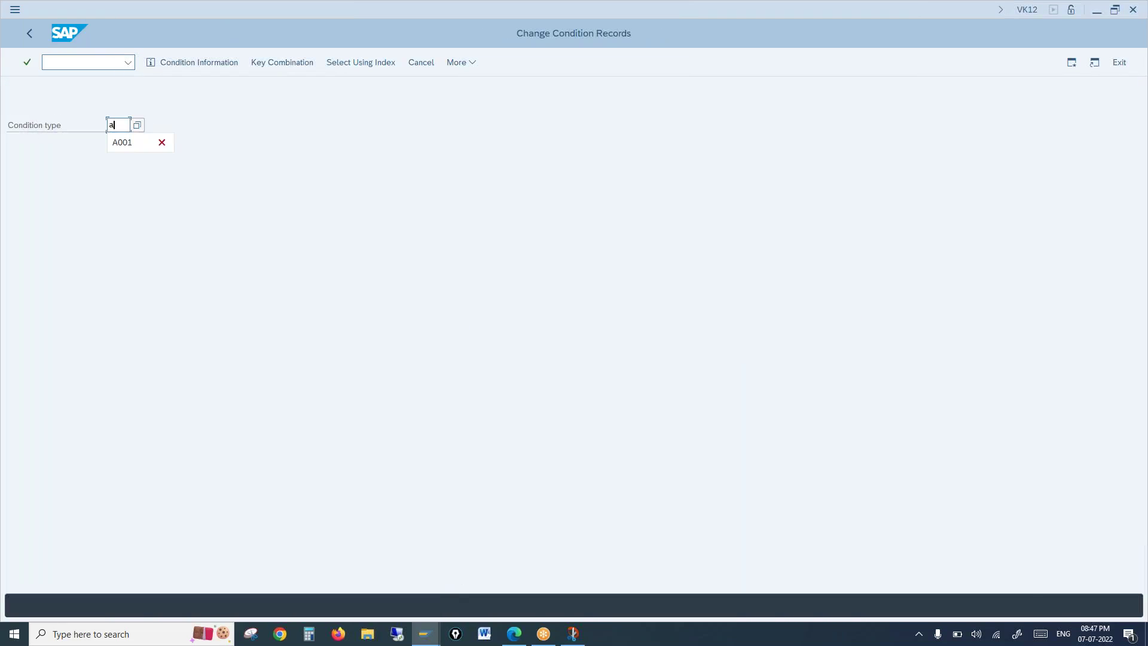
key("Return")
left_click(96, 267)
key("Return")
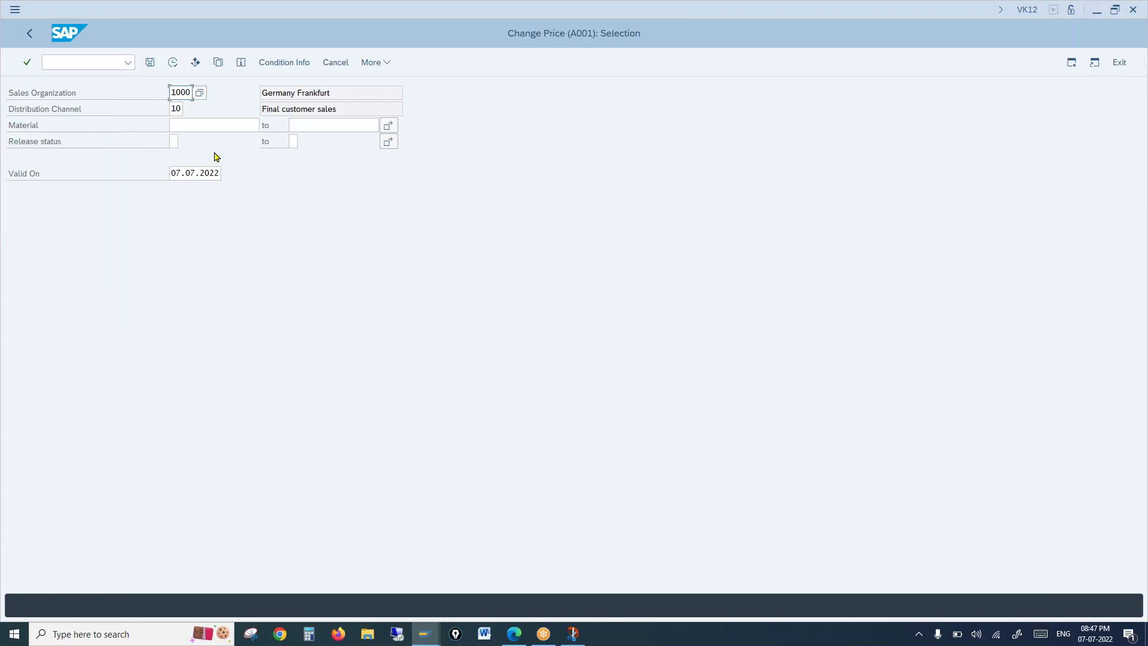
left_click(192, 125)
type("1")
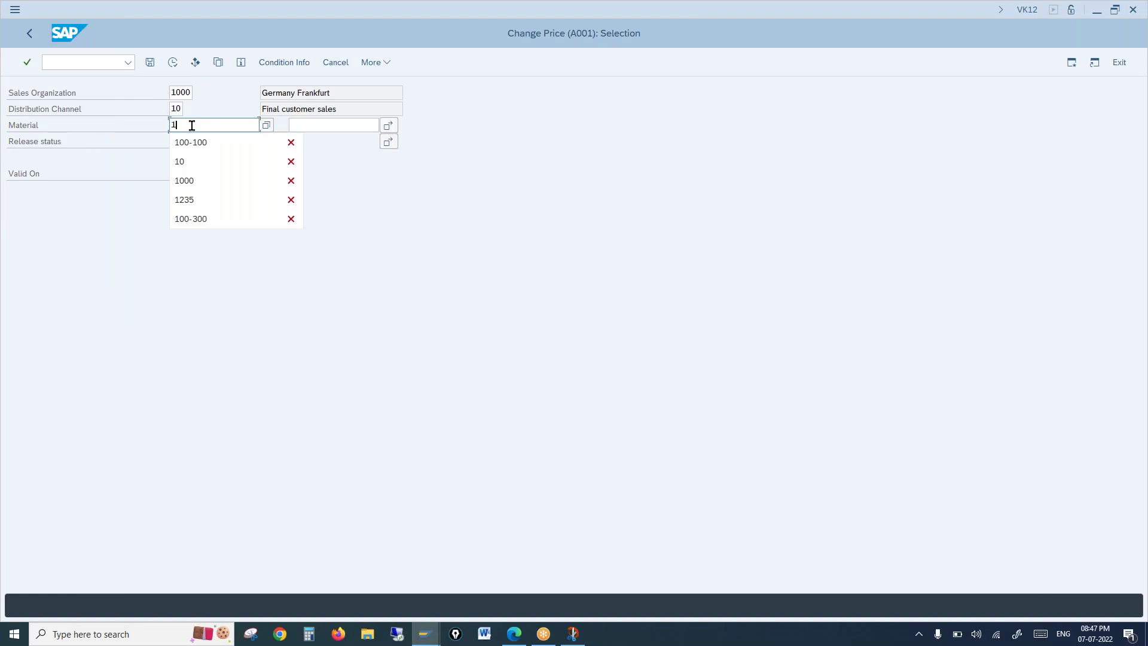
left_click(223, 142)
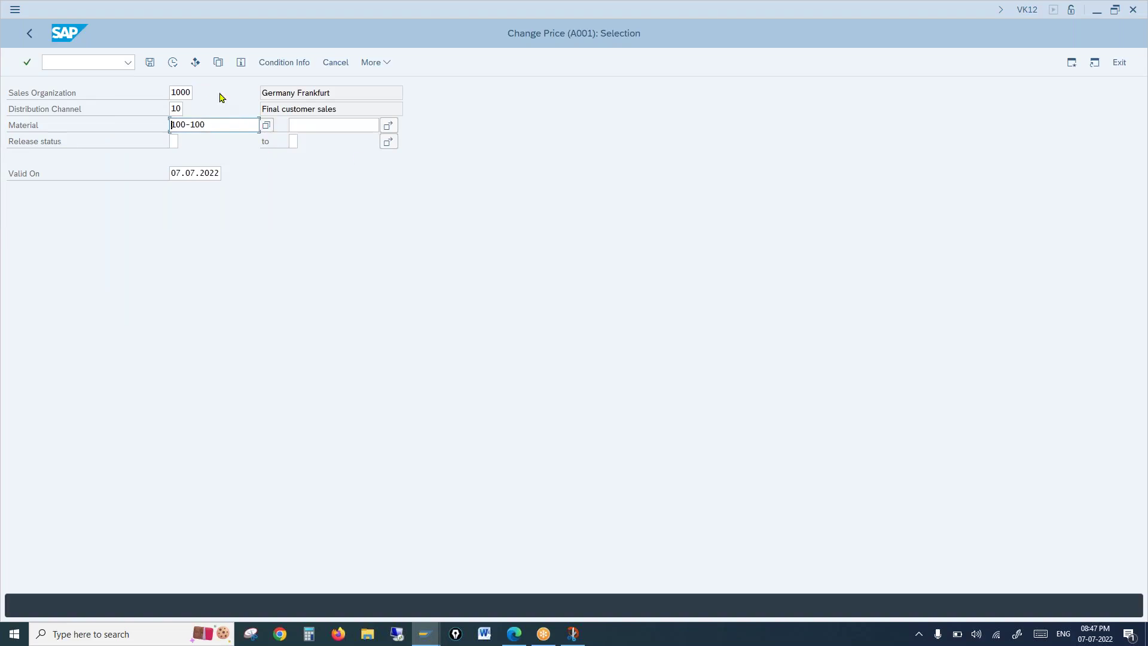
left_click(173, 62)
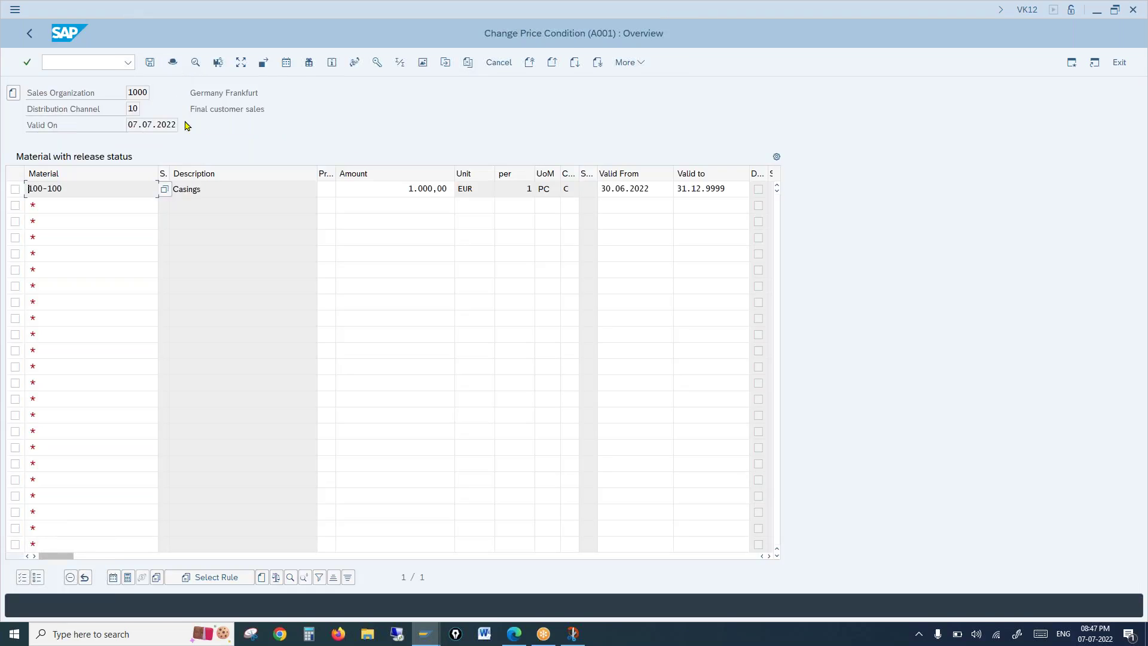
Step: Open the scales of the 100-100 price record, start the first level at 1 PC and add 900 from 5 PC
left_click(240, 62)
left_click(15, 189)
left_click(241, 64)
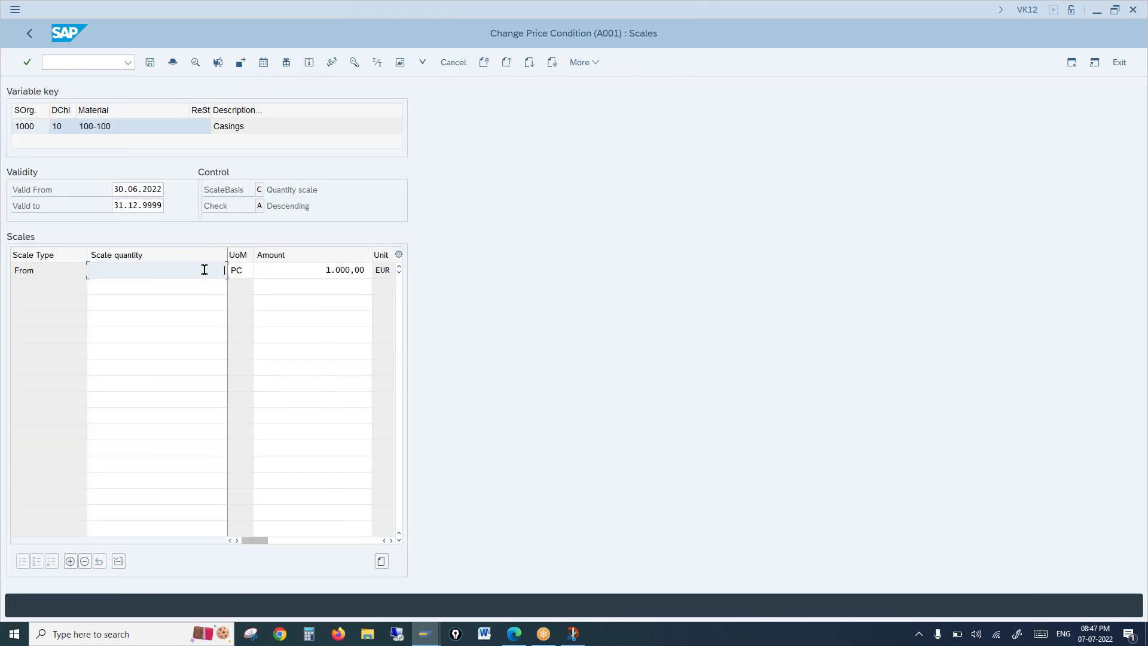
left_click(205, 269)
left_click(195, 286)
type("5")
left_click(327, 288)
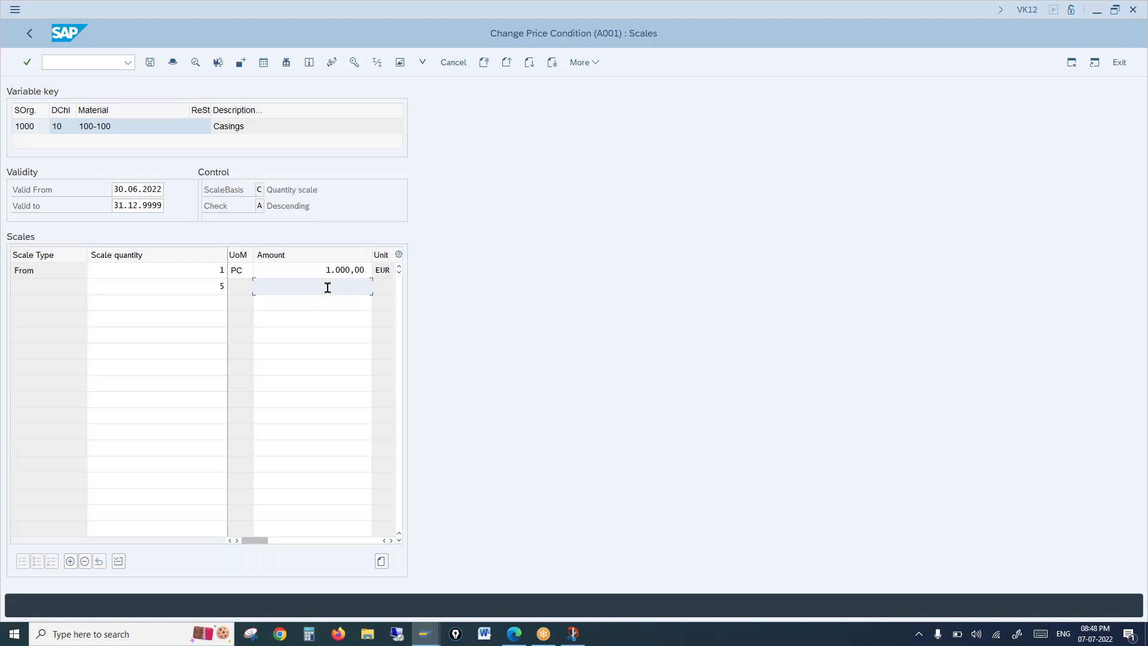
type("900")
key("Return")
Step: Add a scale level of 800 from 10 PC and save the condition record
left_click(210, 304)
type("10")
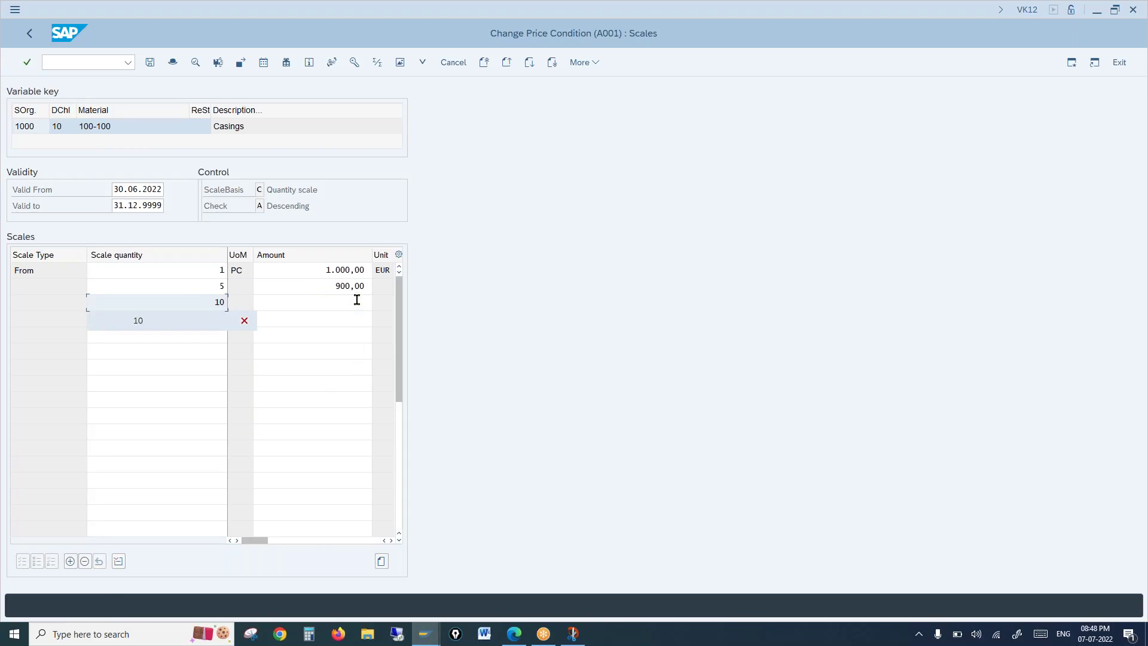
left_click(357, 300)
type("800")
key("Return")
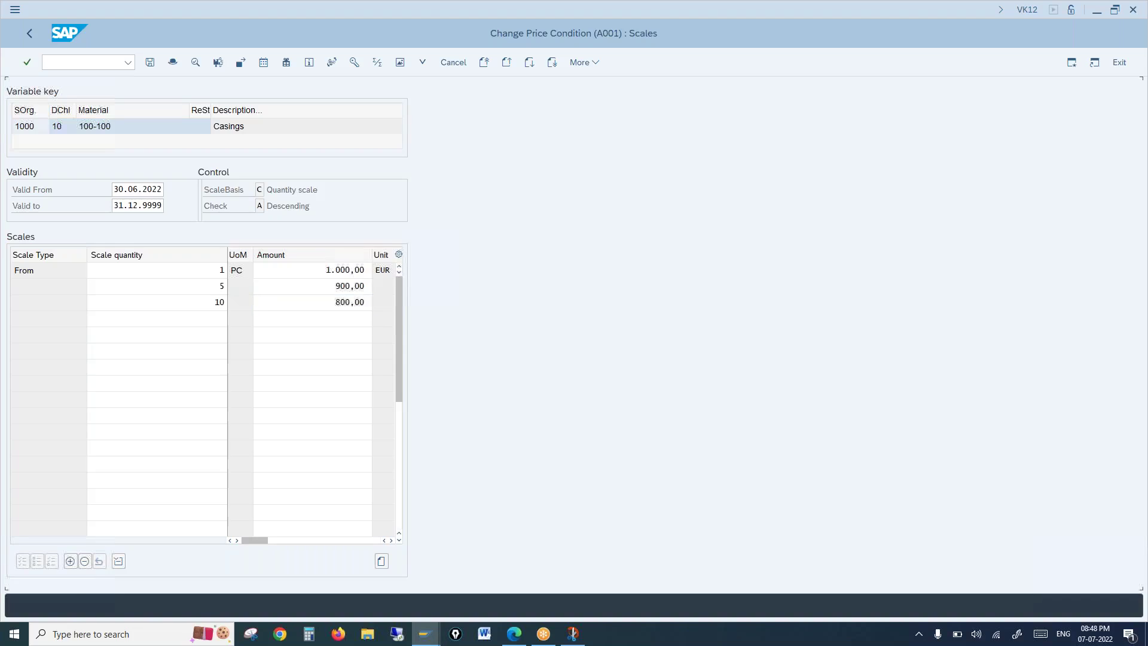
left_click(153, 65)
left_click(151, 65)
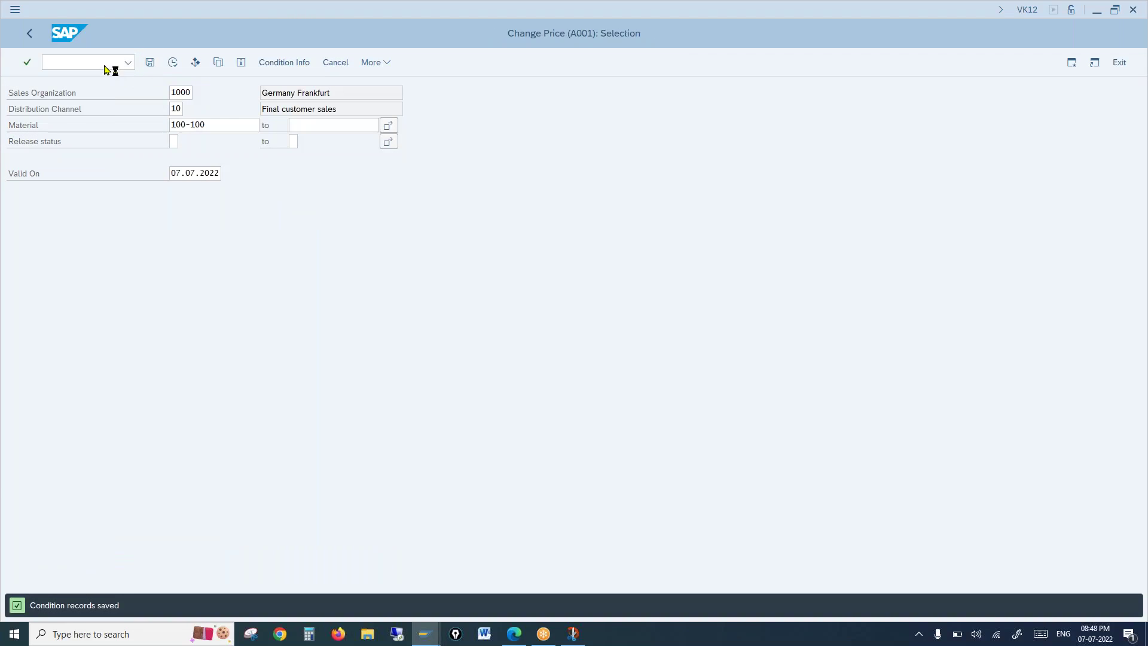
left_click(84, 61)
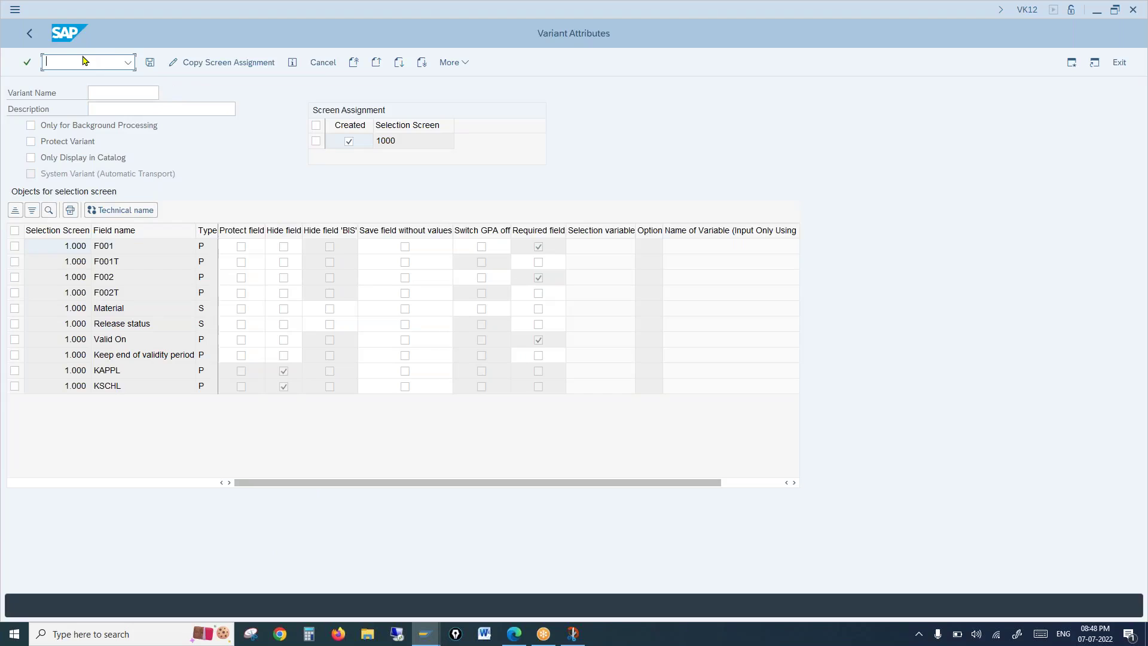
Step: Start a standard order in transaction VA01 and enter the customer number as sold-to and ship-to party
type("/nva01")
key("Return")
key("Return")
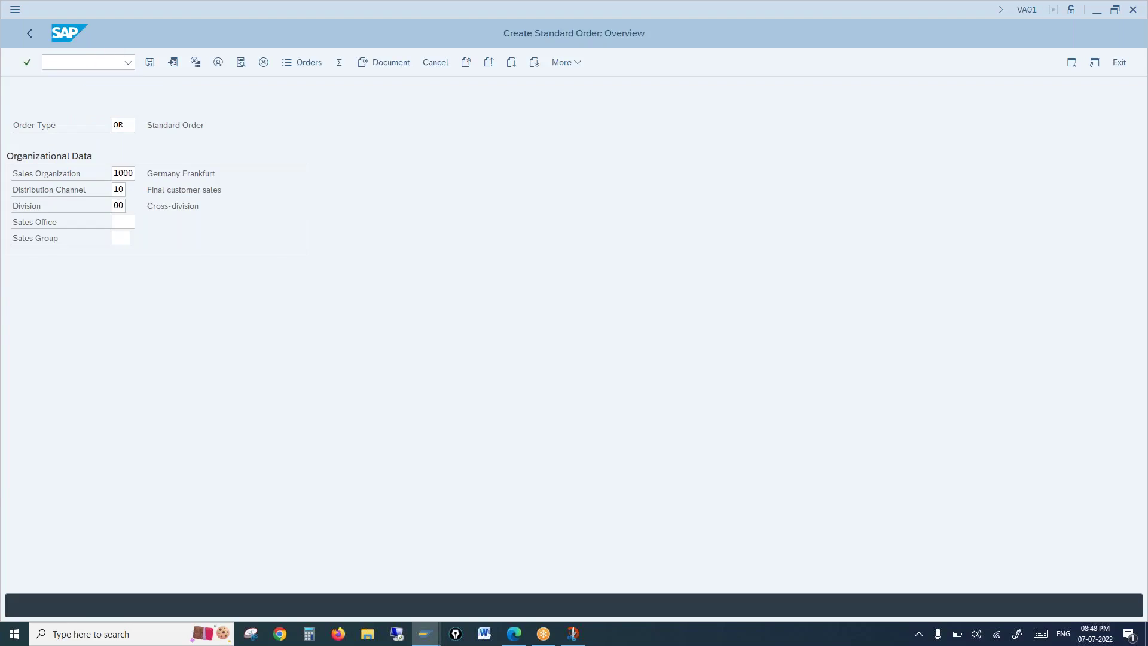
type("1000")
key("Tab")
type("1000")
Step: Add material 100-100 with an order quantity of 1 as the first item of the order
left_click(142, 381)
type("100-100")
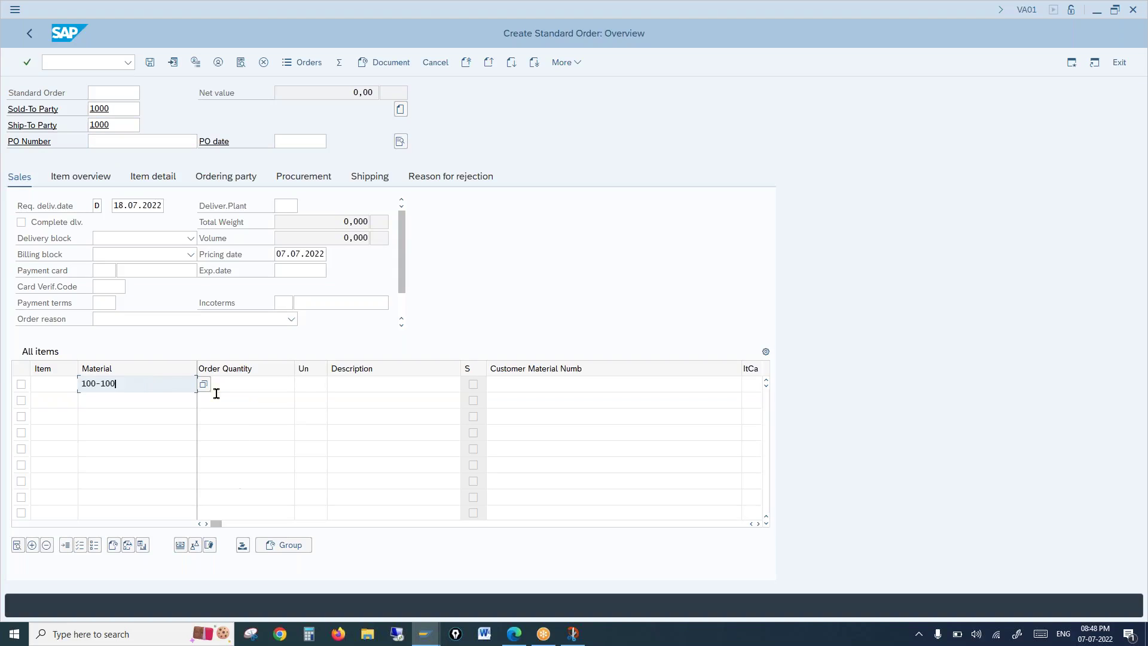
left_click(252, 384)
type("1")
key("Return")
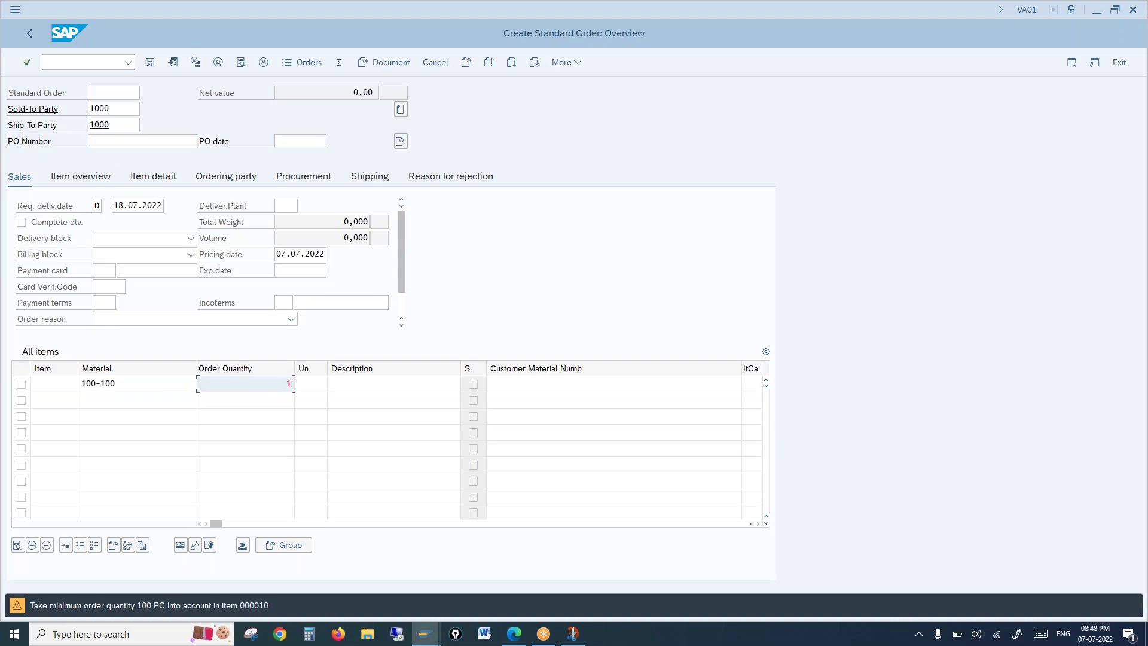
key("Return")
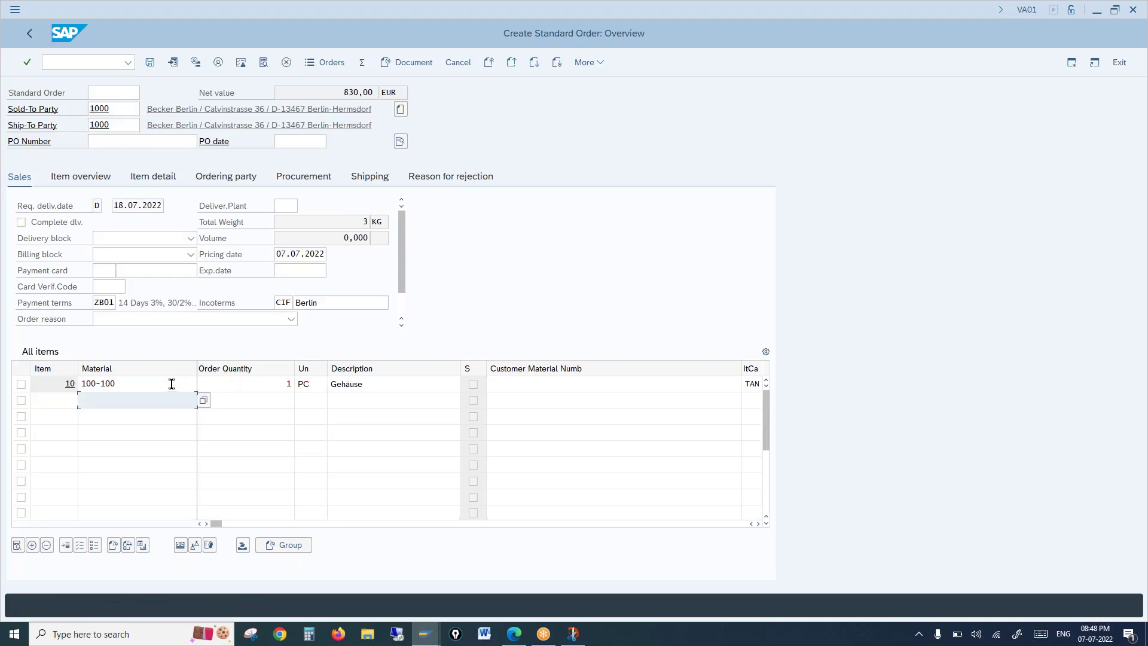
Step: Open the pricing conditions of item 10 and try to add a manual A001 price with amount 1
double_click(172, 387)
left_click(295, 147)
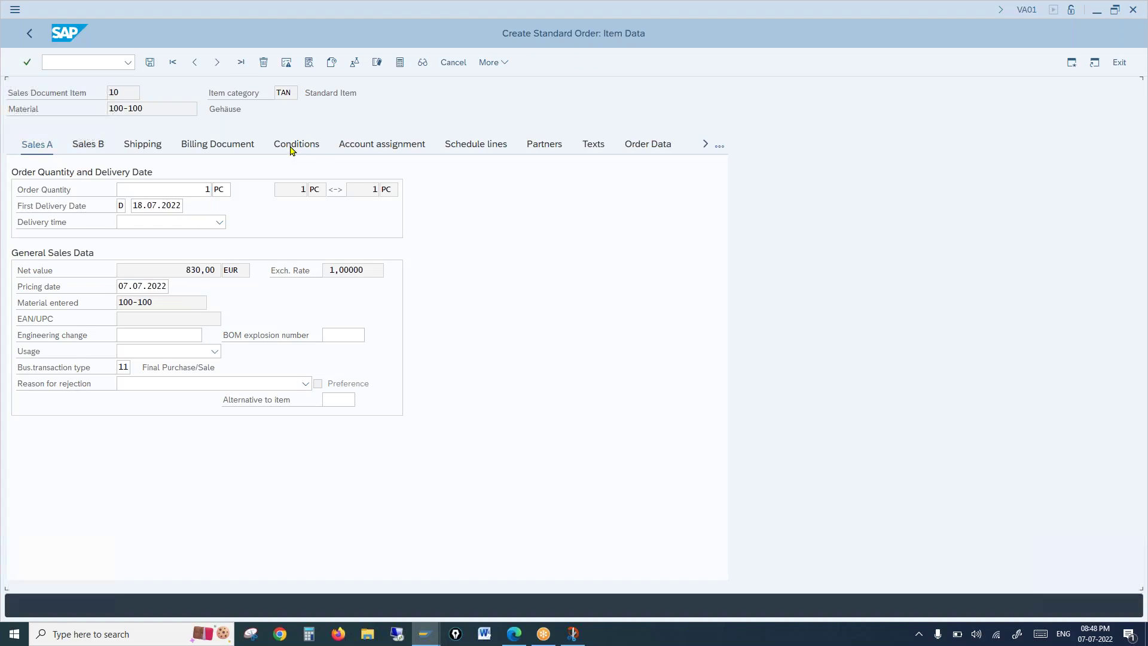
type("a001")
key("Tab")
type("1")
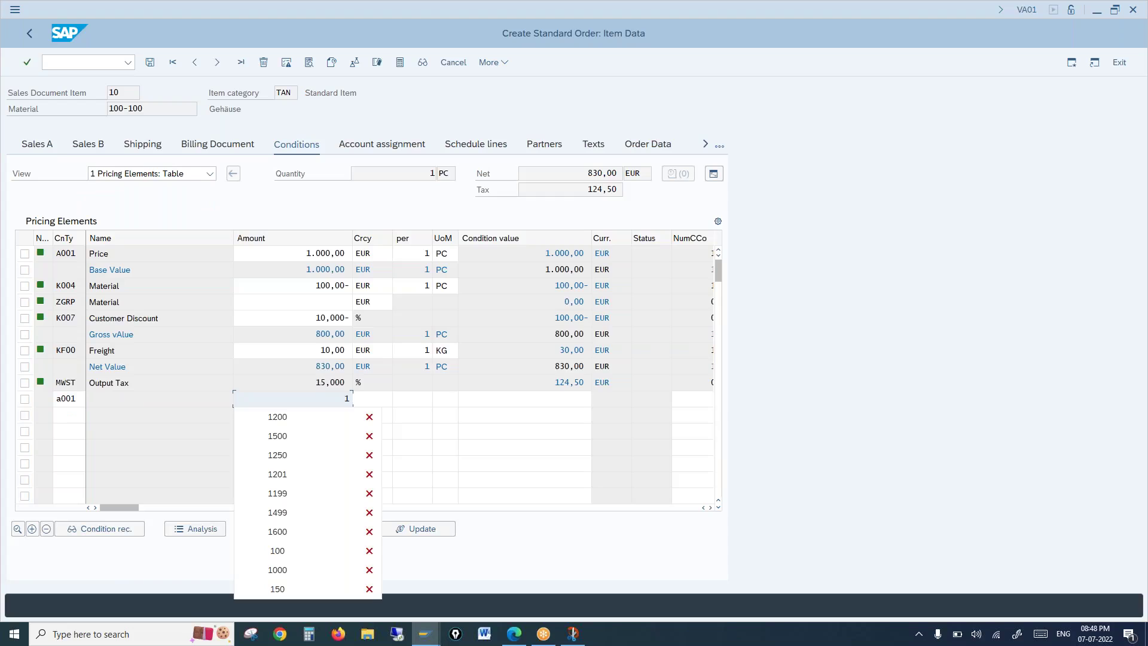
key("Return")
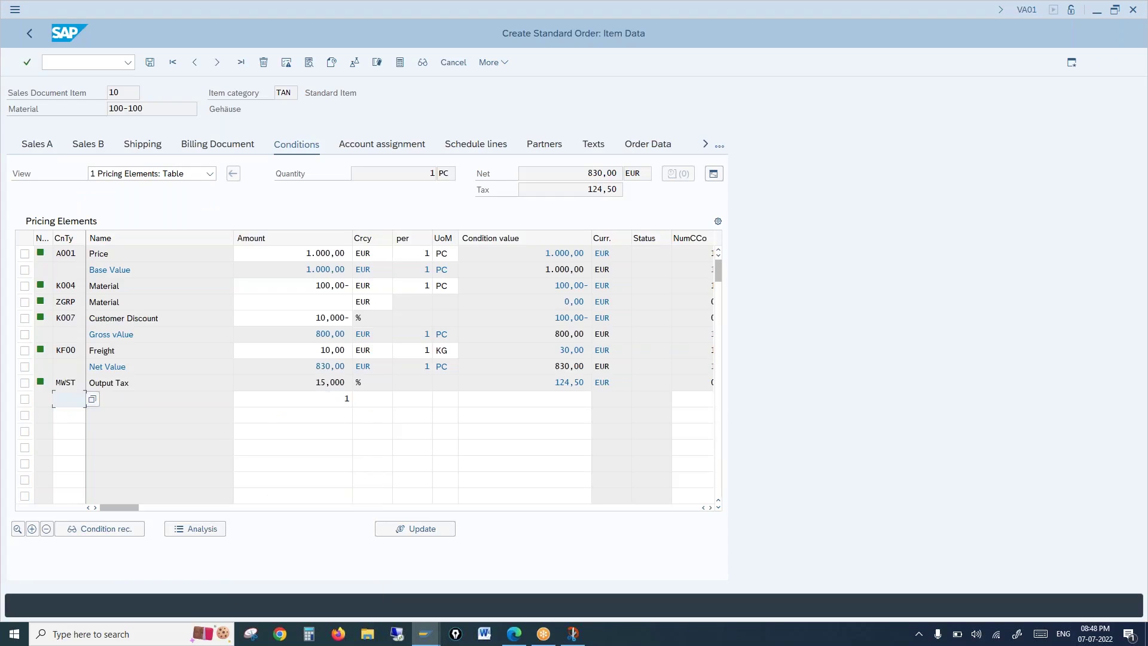
type("a001")
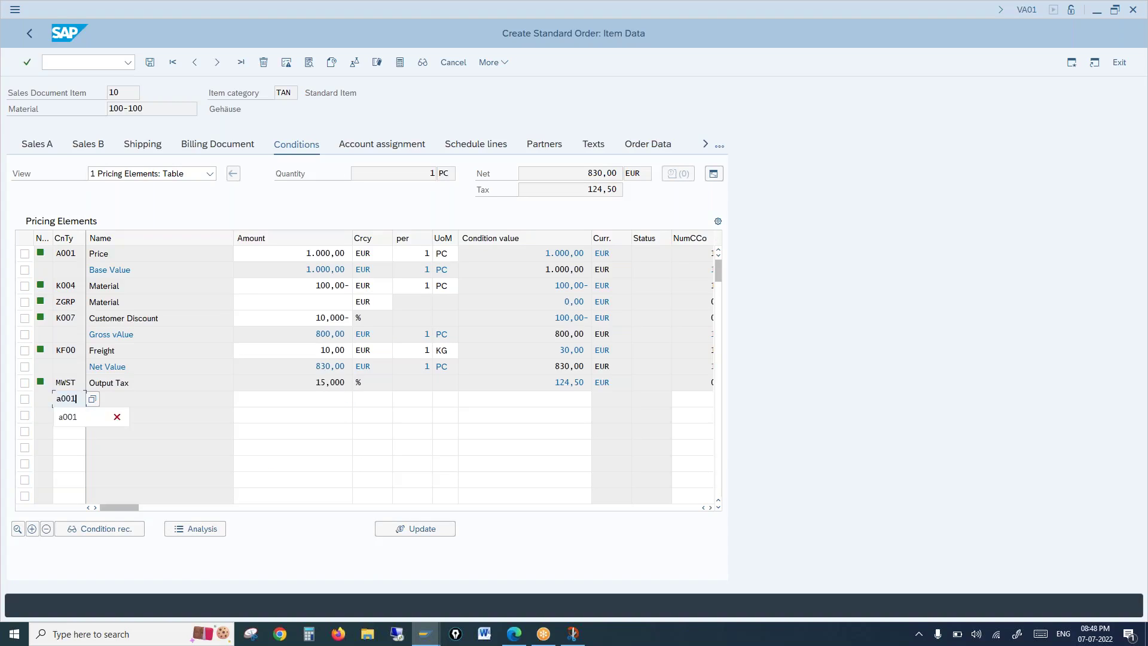
key("Tab")
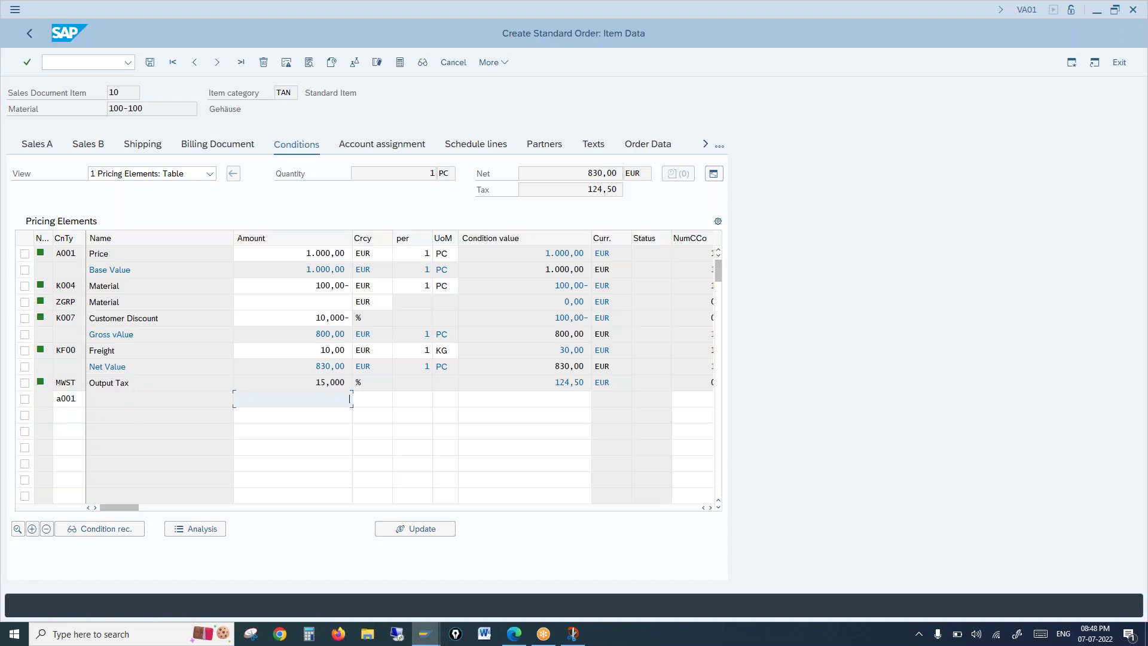
type("1")
key("Return")
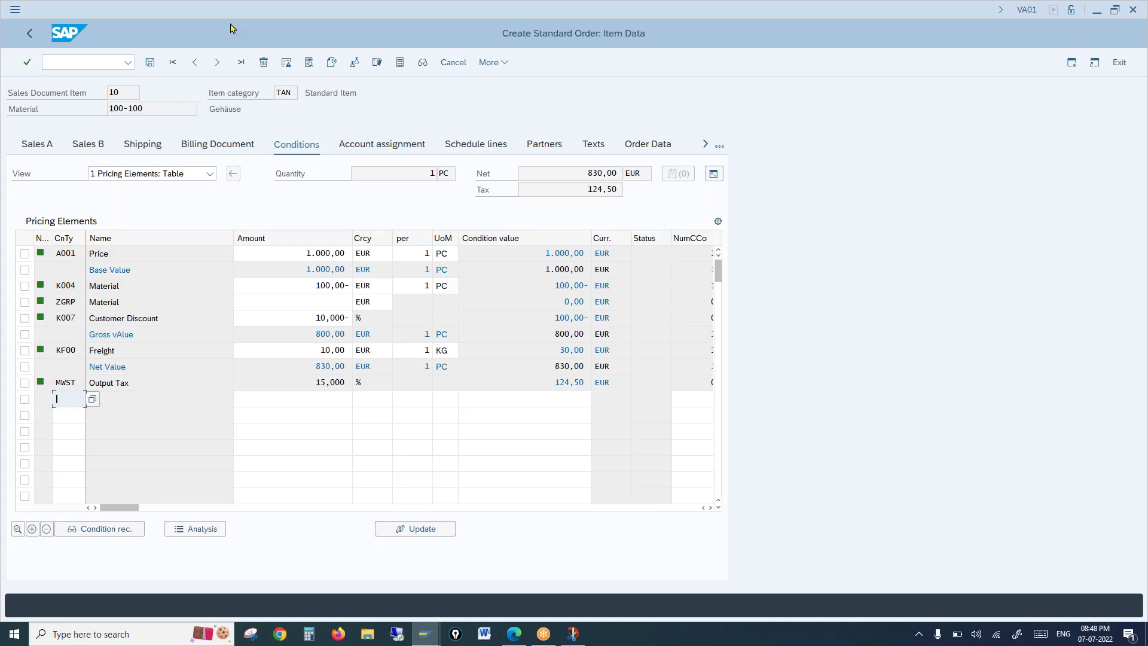
left_click_drag(147, 273, 121, 259)
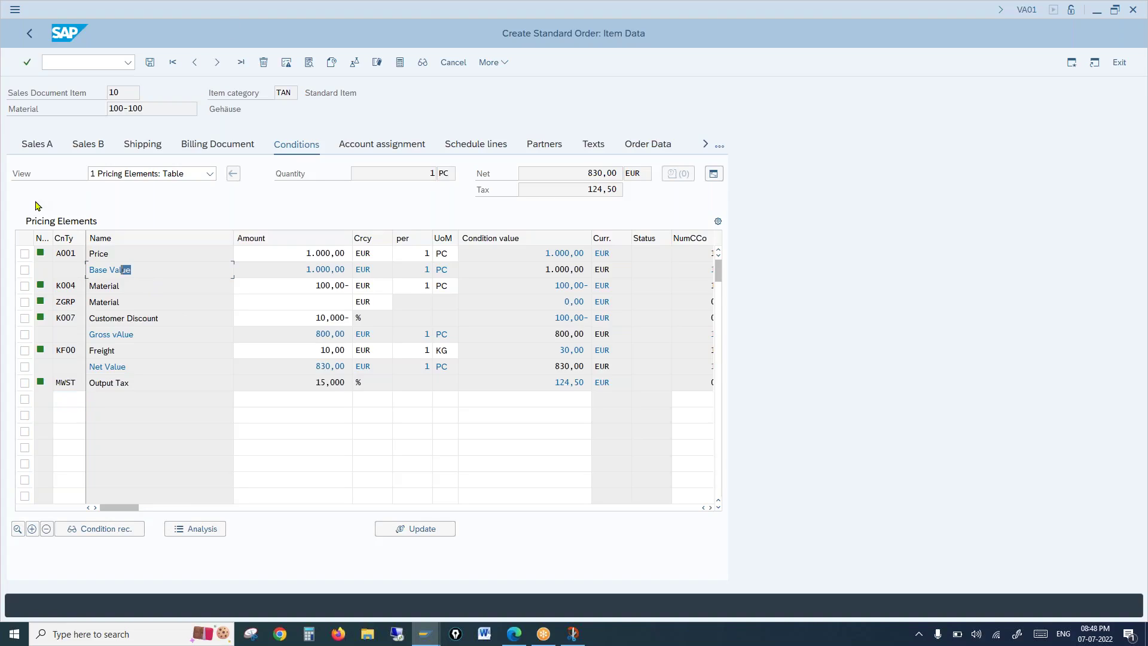
left_click(65, 253)
left_click(66, 396)
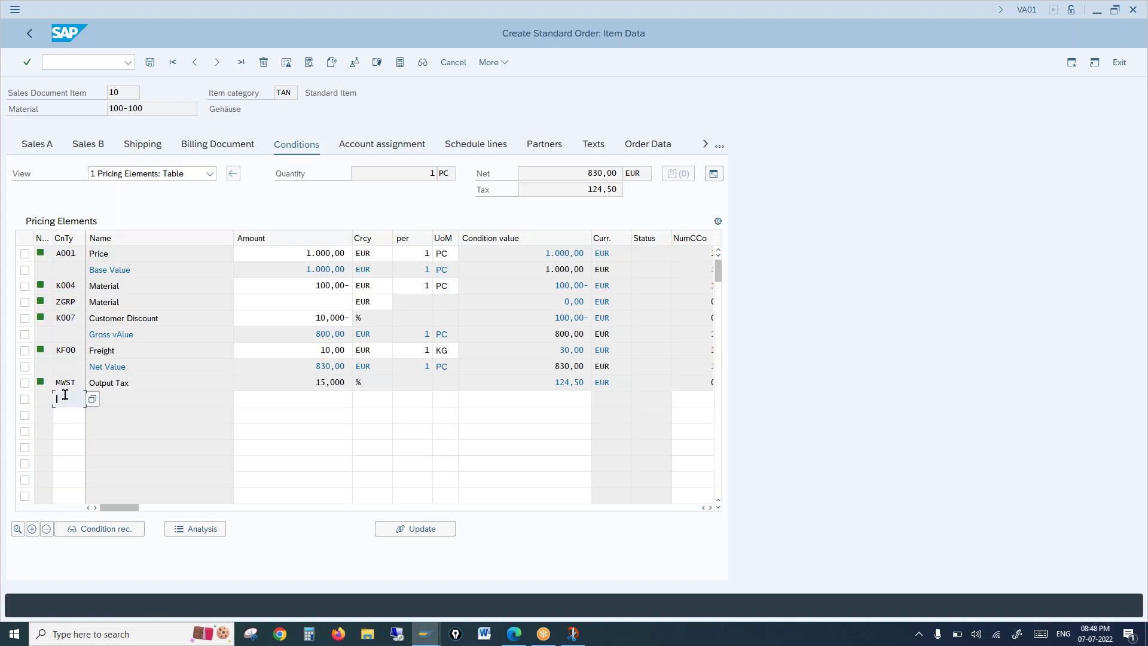
type("A001")
key("Tab")
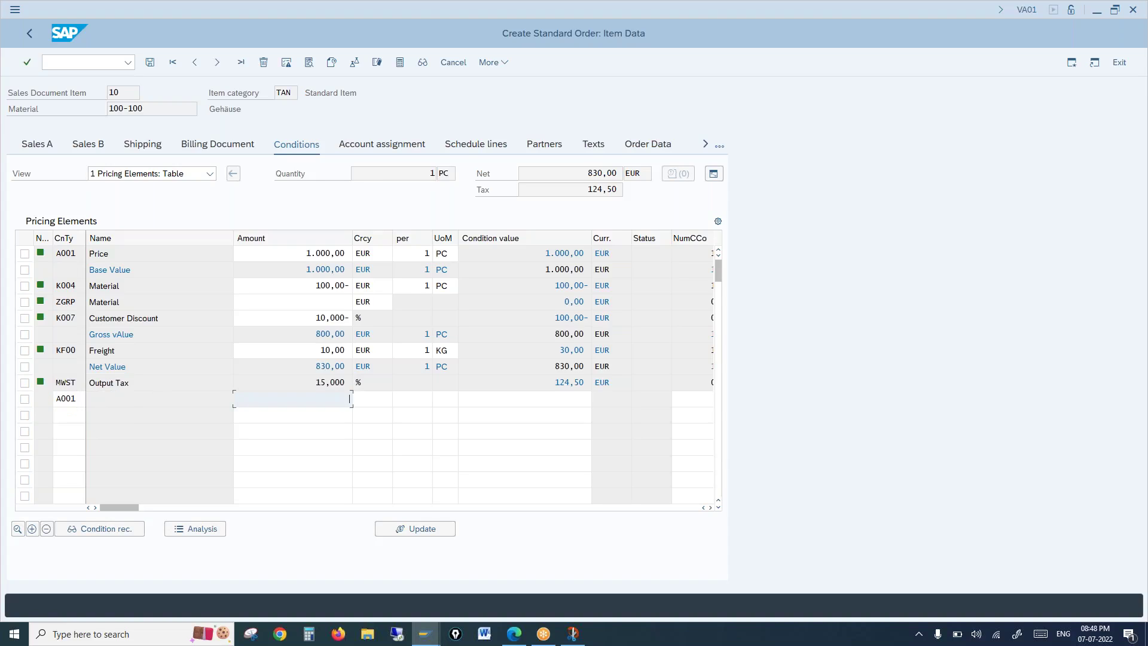
type("5")
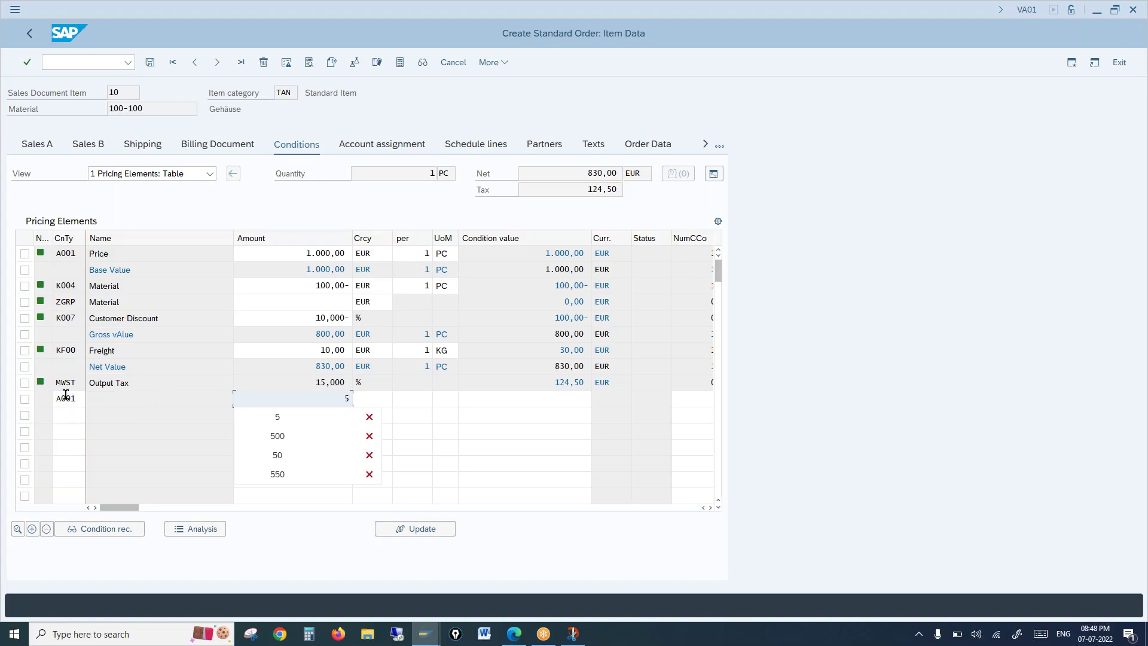
key("BackSpace")
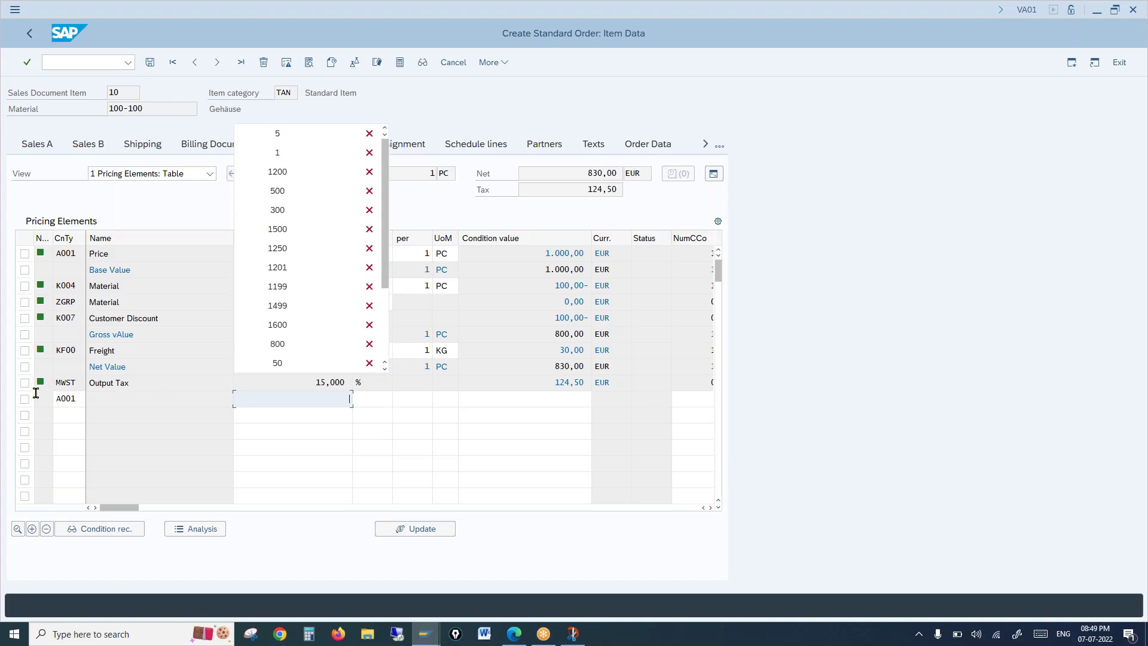
left_click(28, 34)
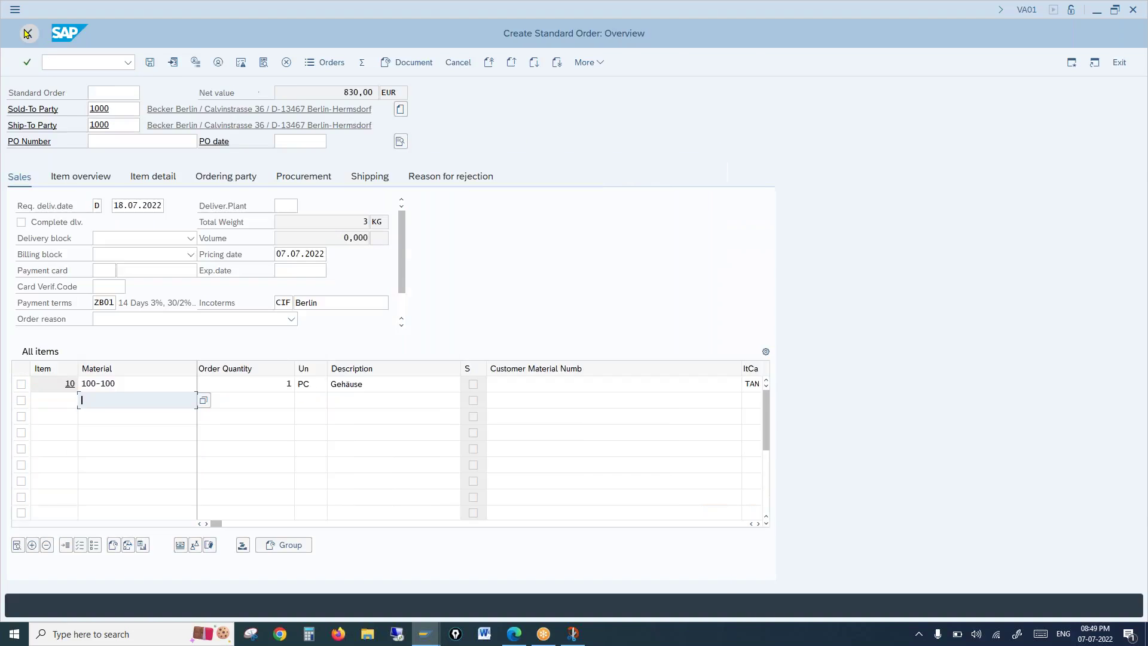
Step: Set the order quantity of item 10 to 5
left_click(284, 384)
left_click_drag(285, 384, 299, 383)
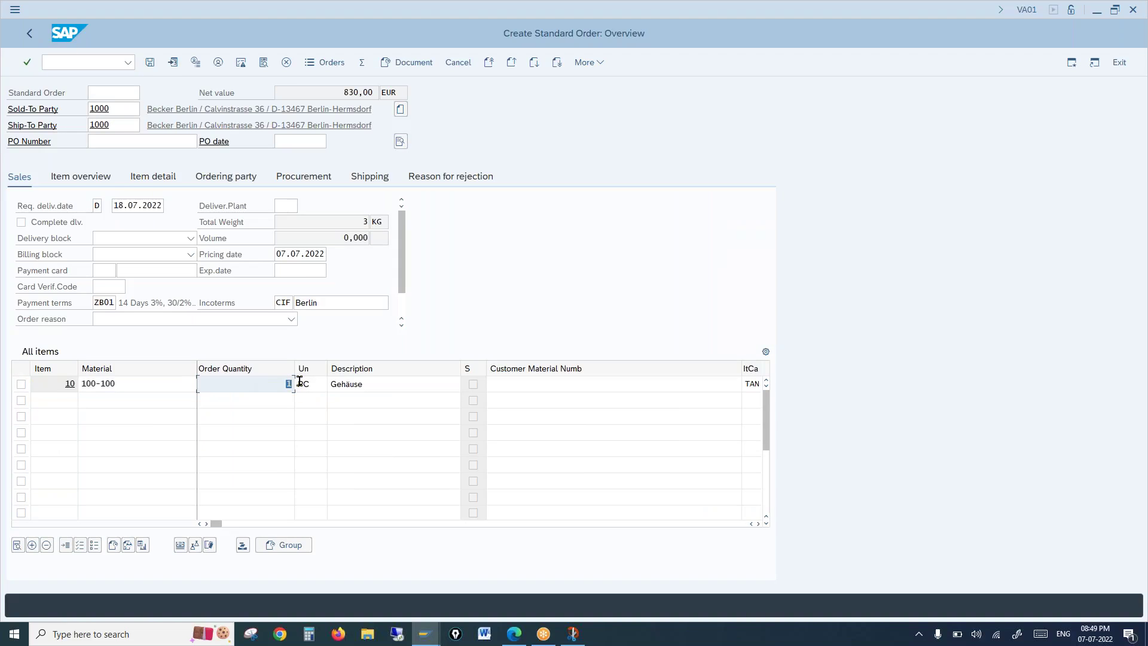
type("5")
key("Return")
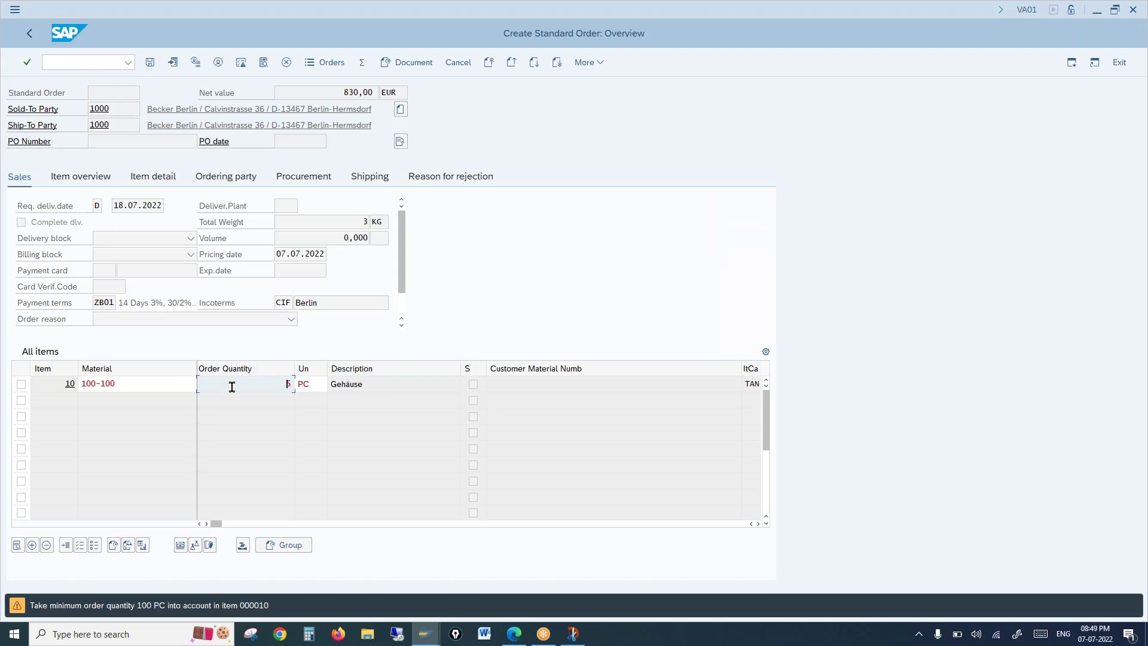
key("Return")
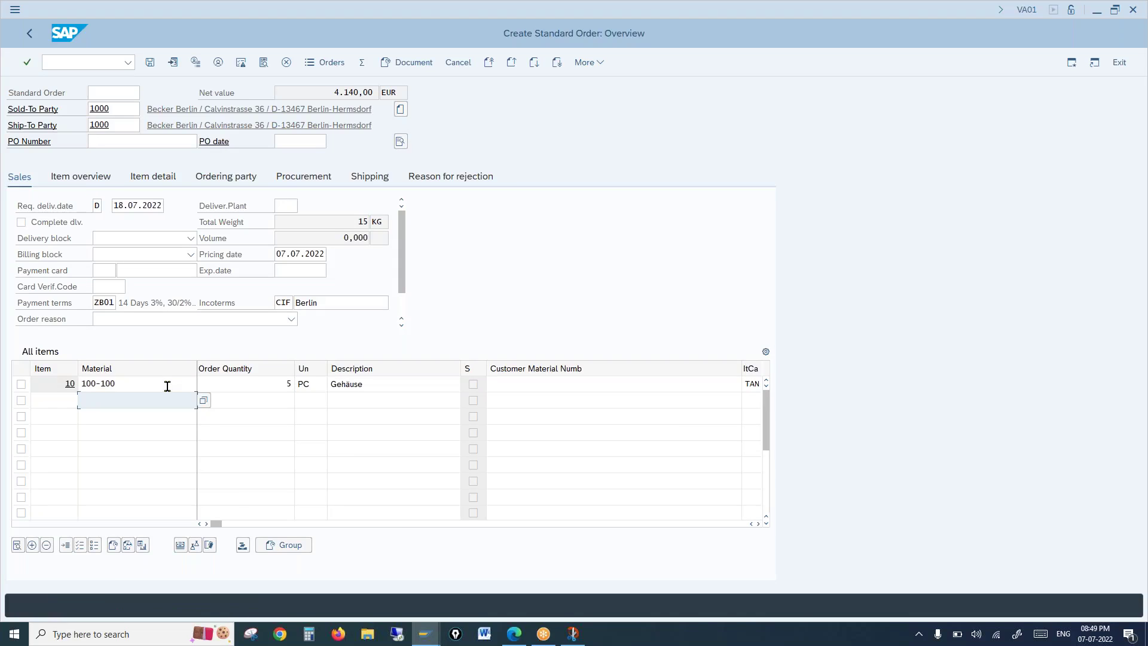
Step: Open the pricing conditions of item 10 and check the A001 price and the material it applies to
left_click(180, 545)
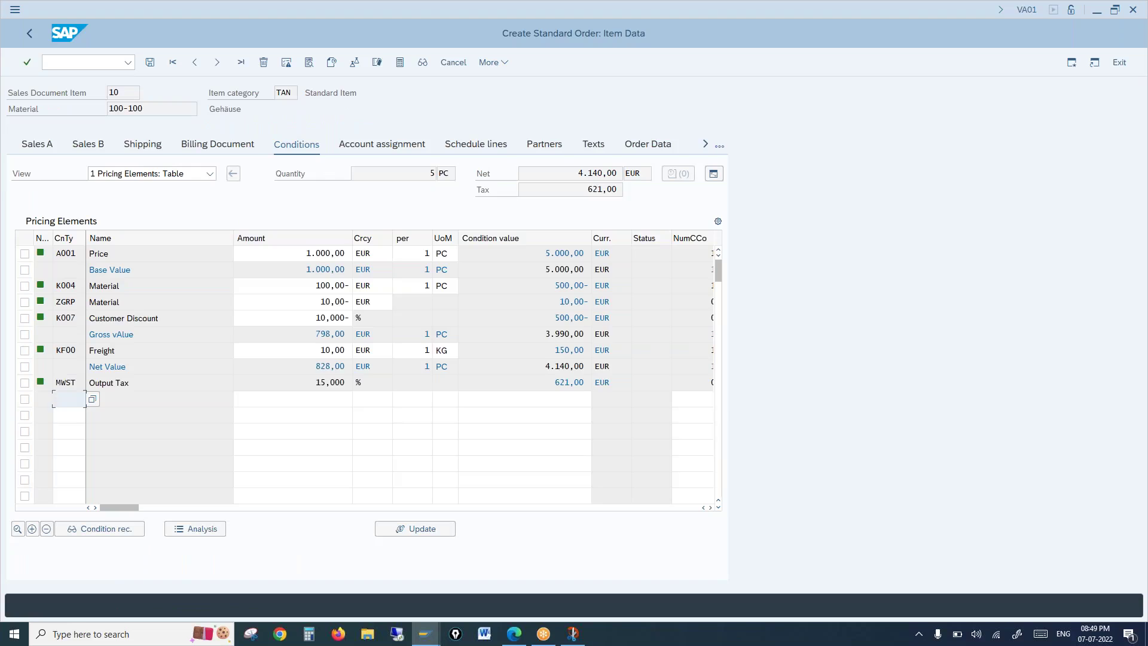
left_click_drag(282, 251, 346, 256)
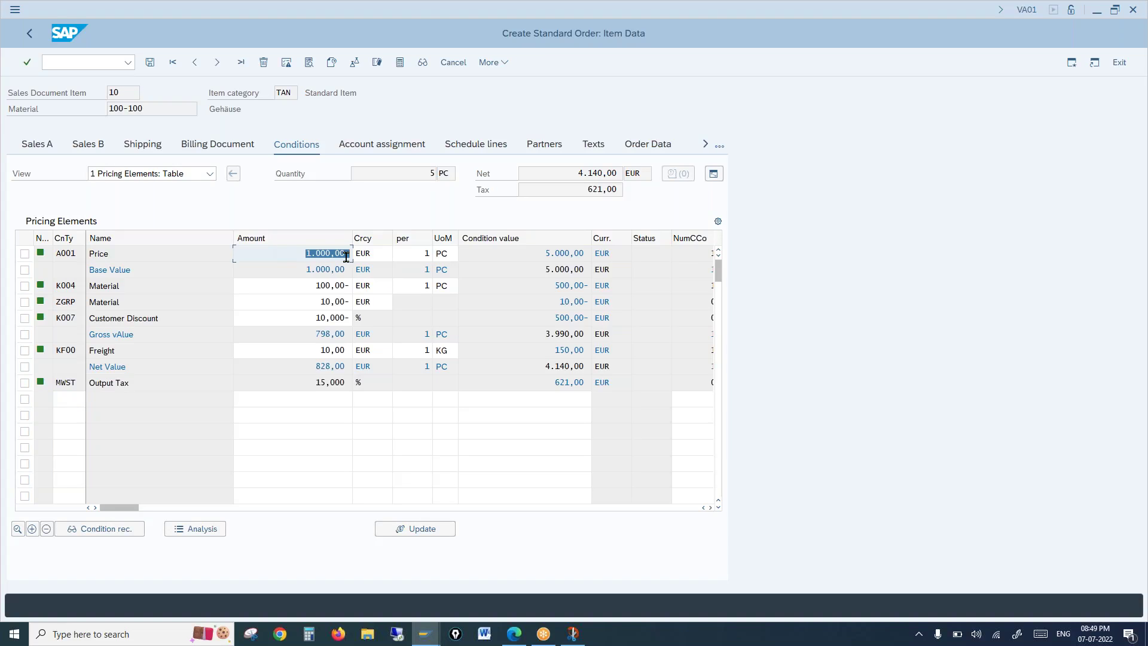
left_click_drag(154, 111, 102, 111)
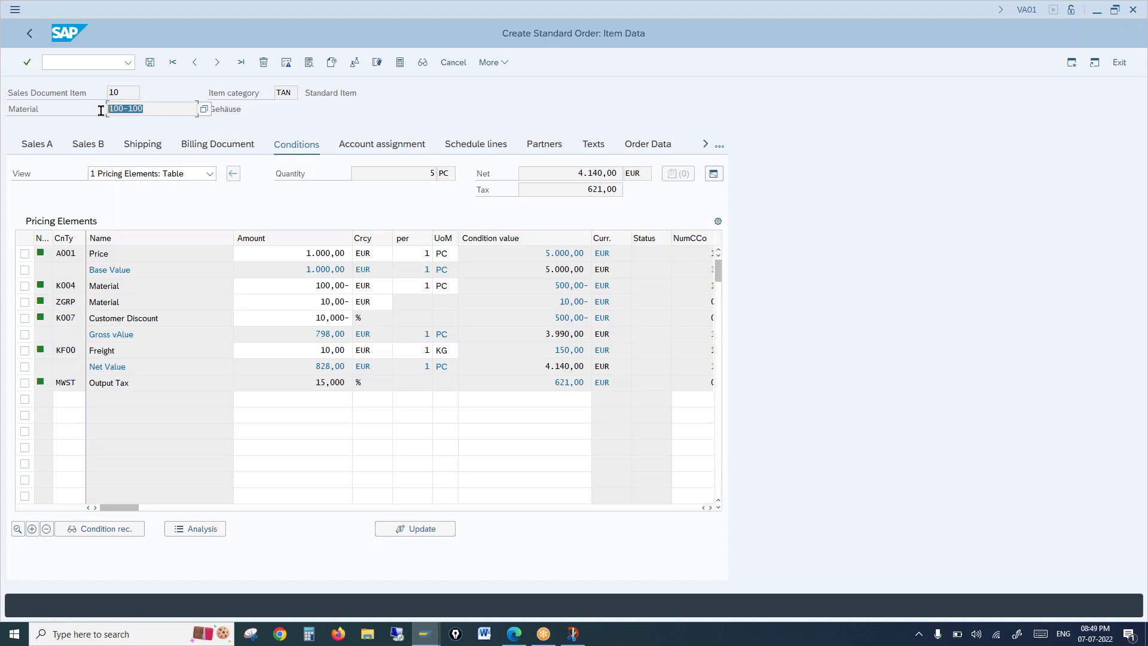
Step: Create an additional SAP session and start transaction V/06 in it
left_click(420, 634)
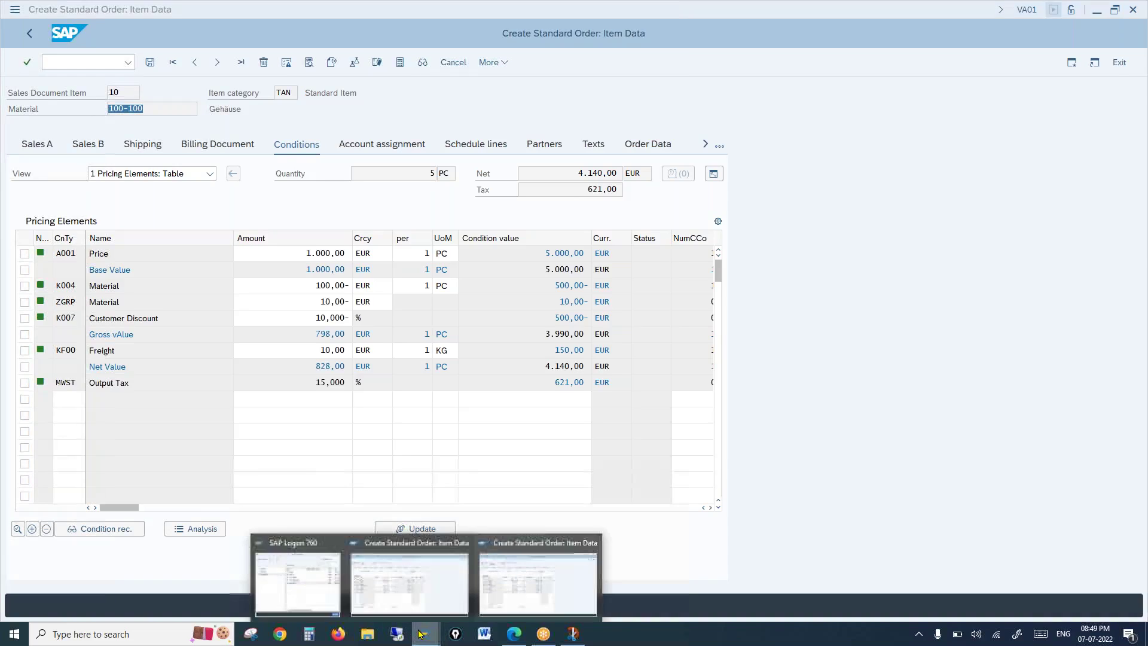
left_click(529, 583)
left_click(15, 9)
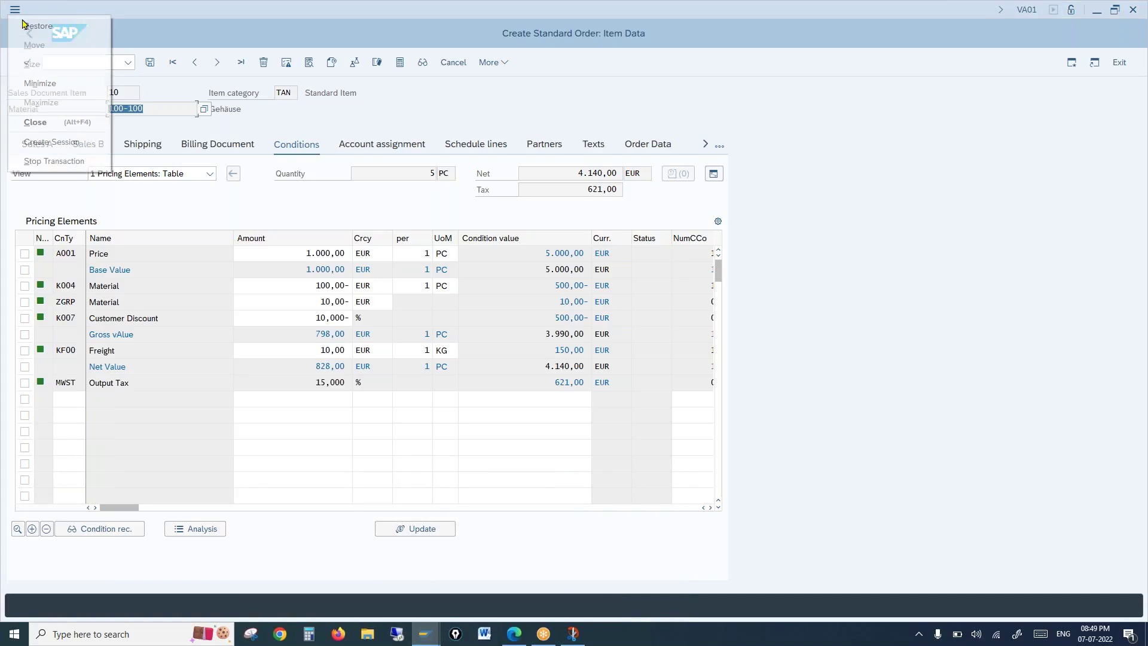
left_click(41, 147)
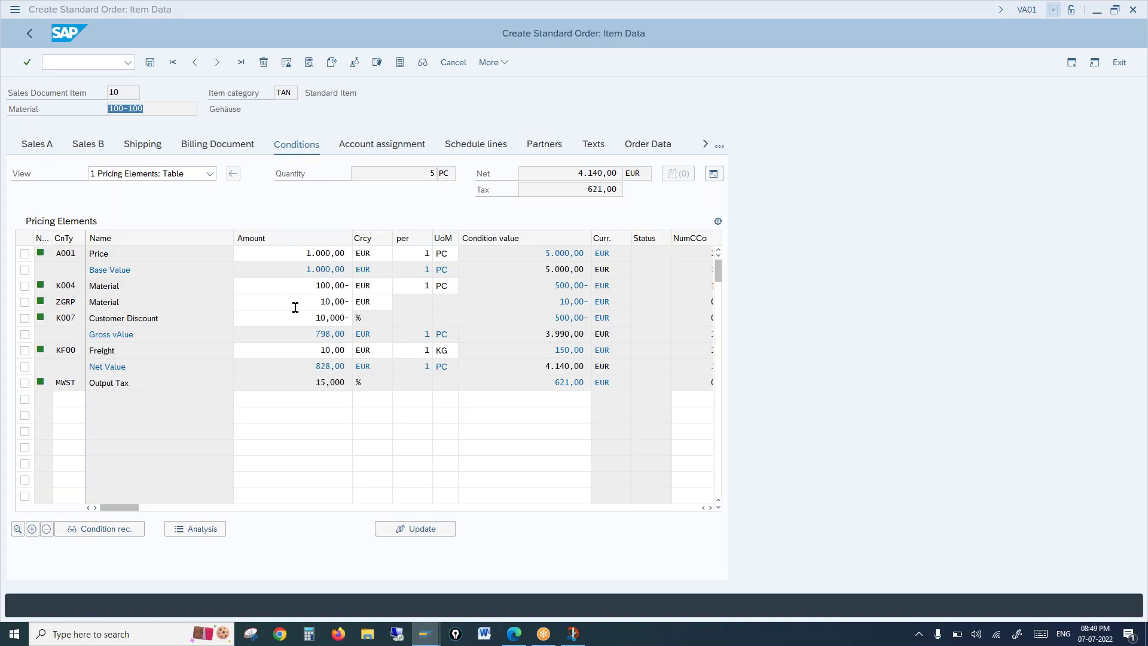
left_click(779, 347)
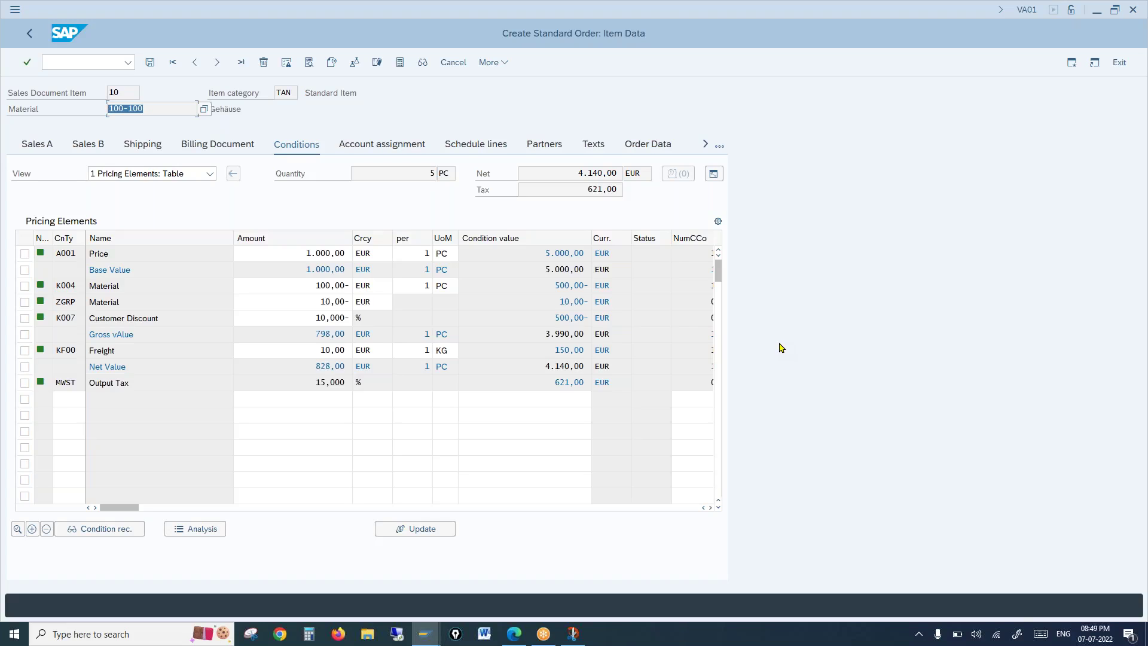
key("ctrl+n")
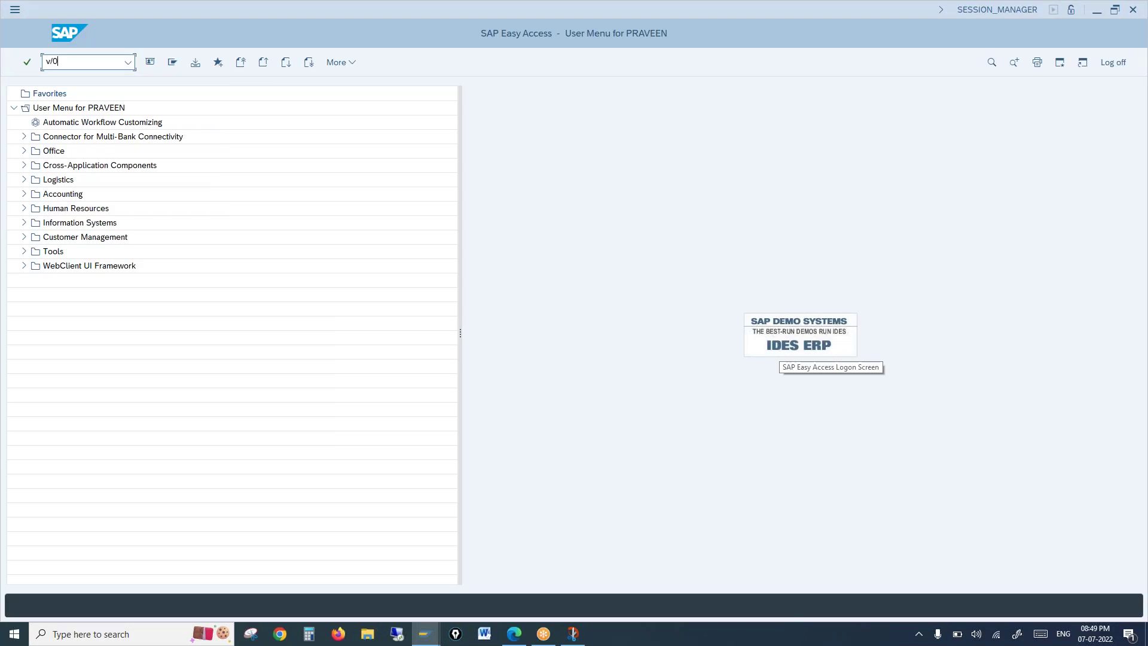
key("Return")
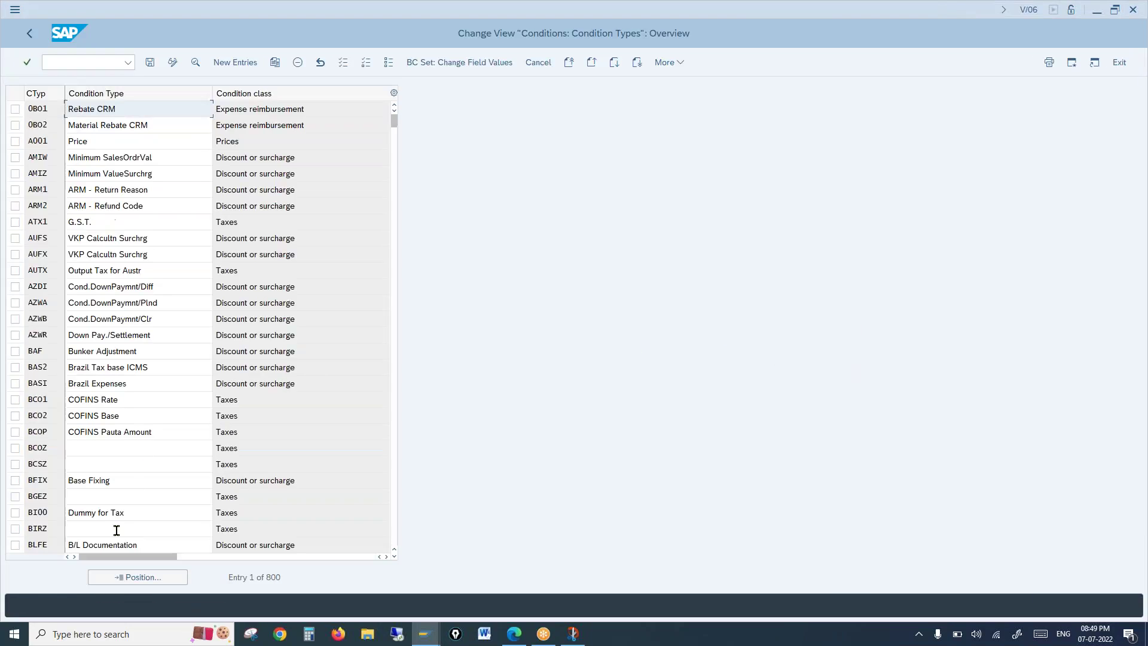
Step: Find condition type A001 in the condition types overview and open its details
left_click(137, 576)
type("a001")
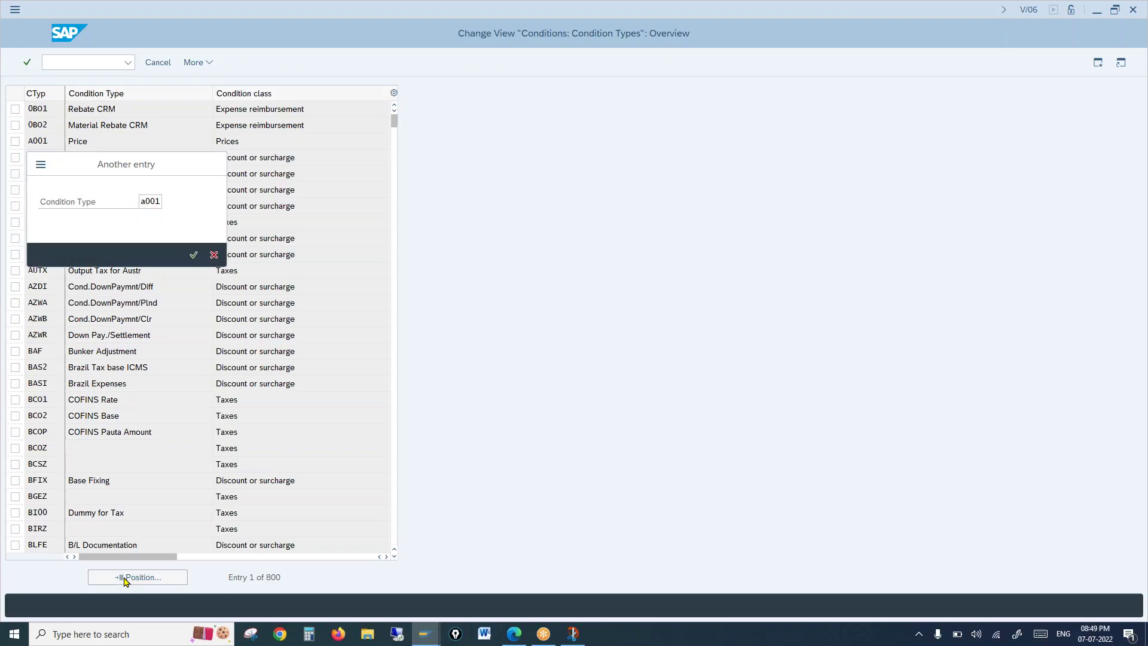
key("Return")
double_click(131, 110)
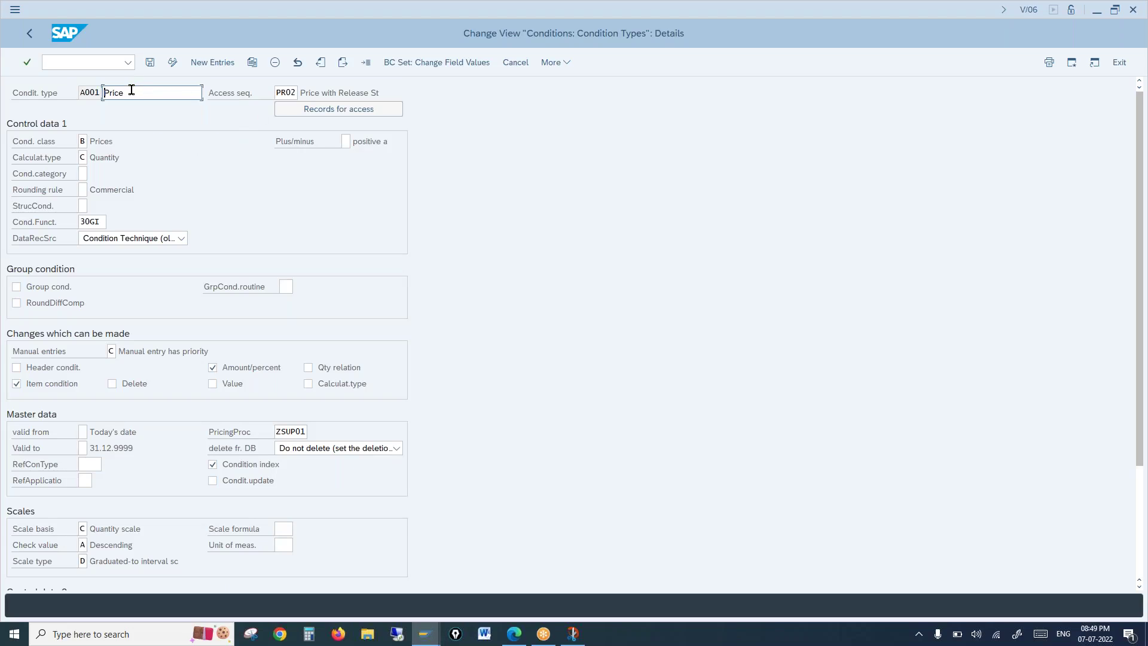
Step: Examine the manual entries, scale basis, check value and scale type settings of condition type A001
left_click(134, 351)
scroll(554, 446, "down", 1)
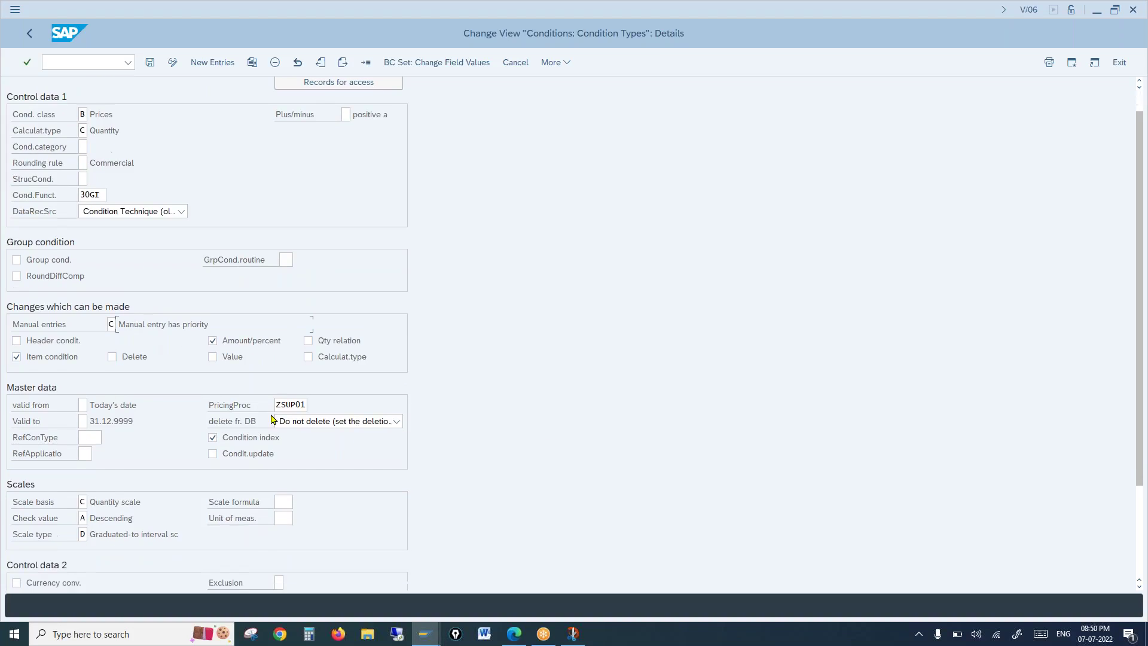
scroll(460, 393, "down", 2)
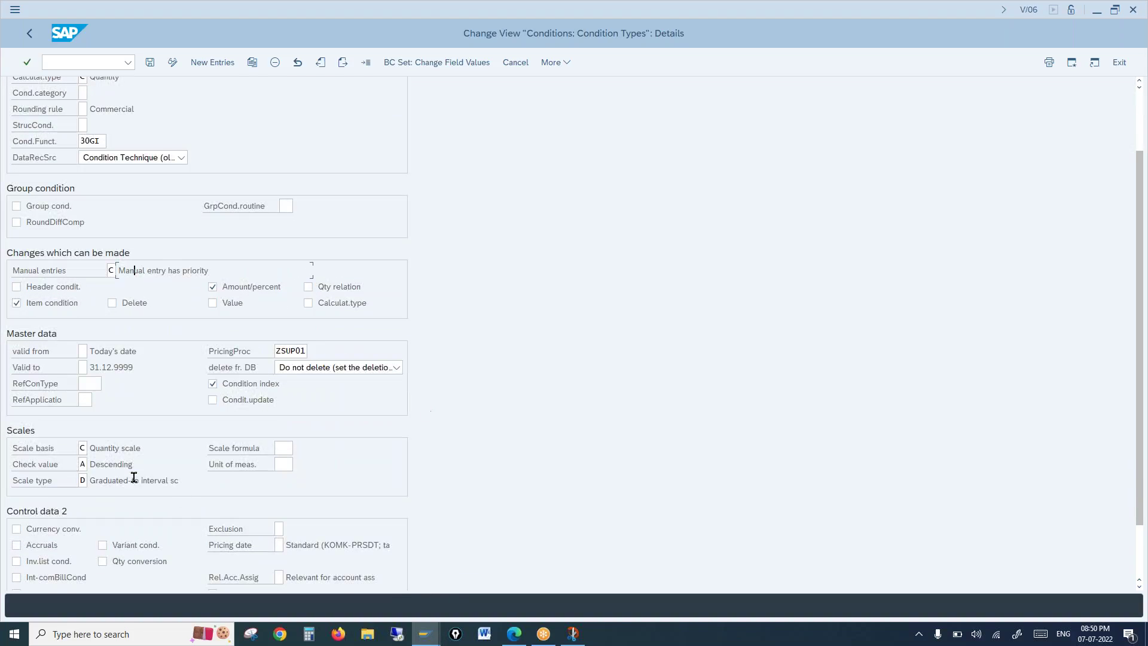
left_click_drag(93, 451, 144, 480)
scroll(496, 465, "up", 3)
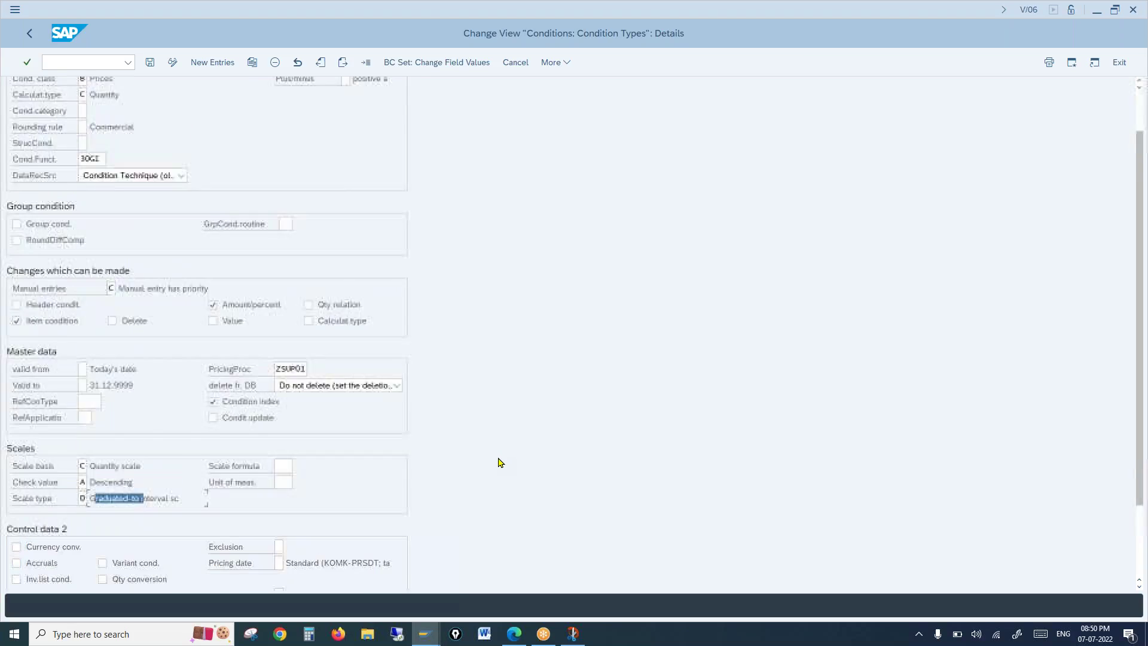
scroll(495, 464, "down", 5)
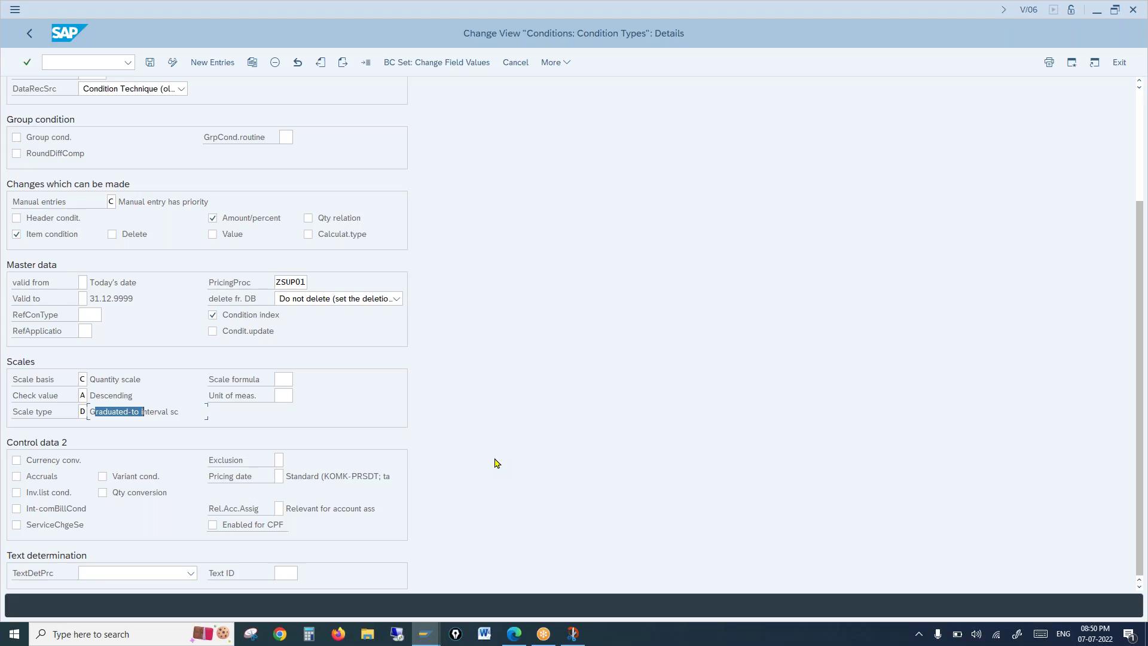
scroll(495, 464, "up", 5)
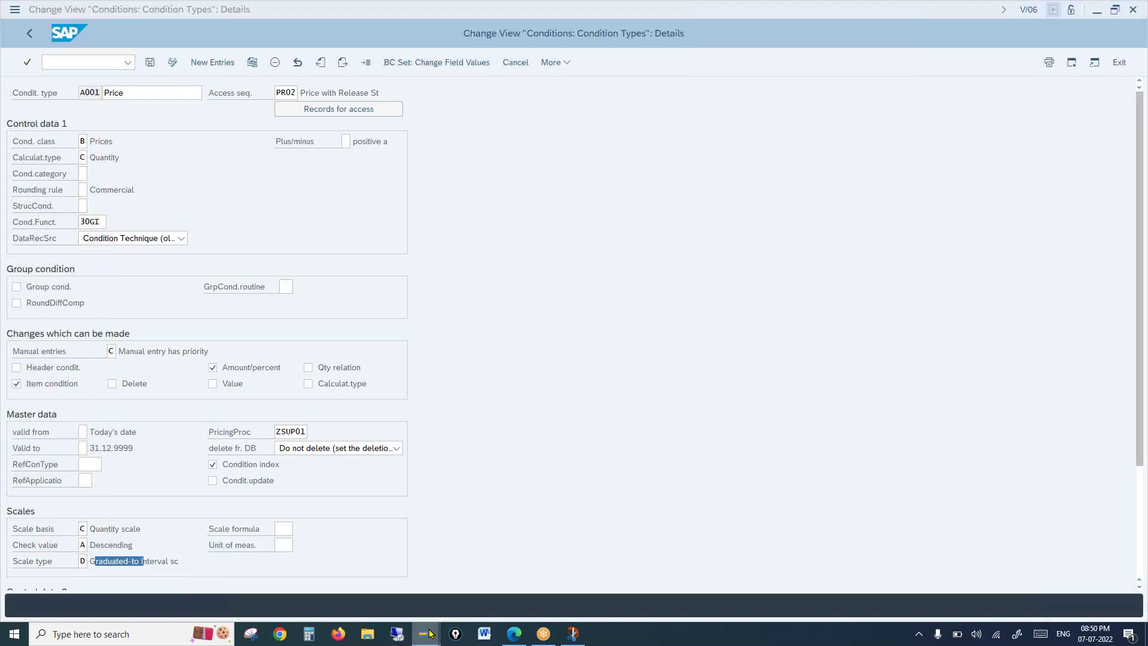
Step: Switch to the sales order item with quantity 1 and go to the first empty condition type row below Output Tax
mouse_move(425, 633)
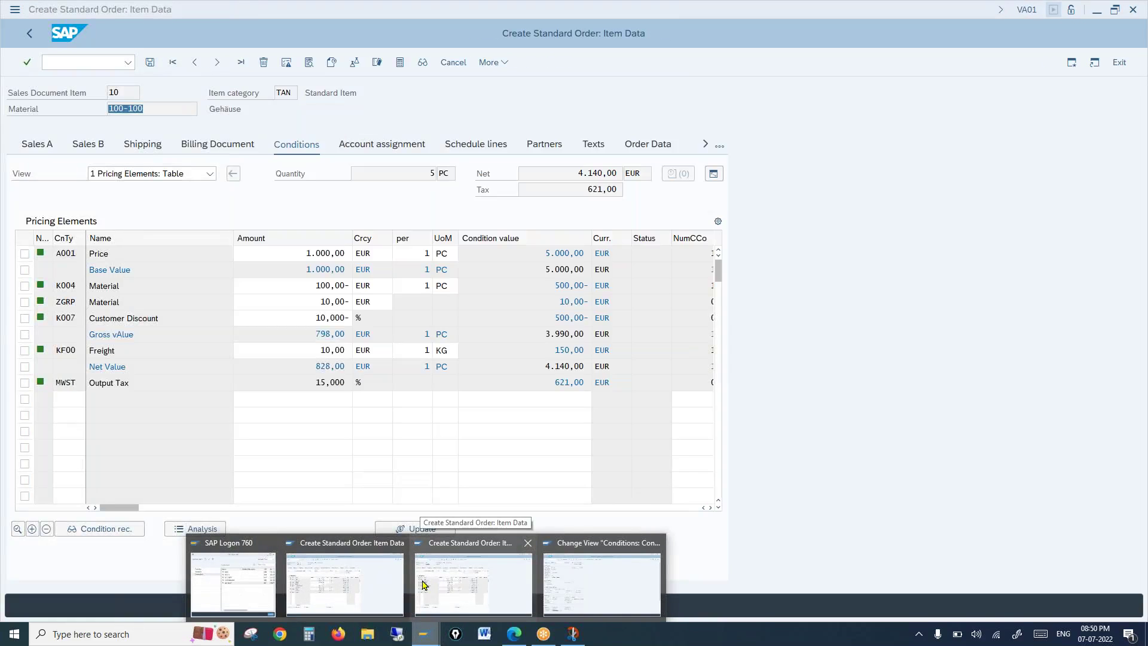
left_click(375, 586)
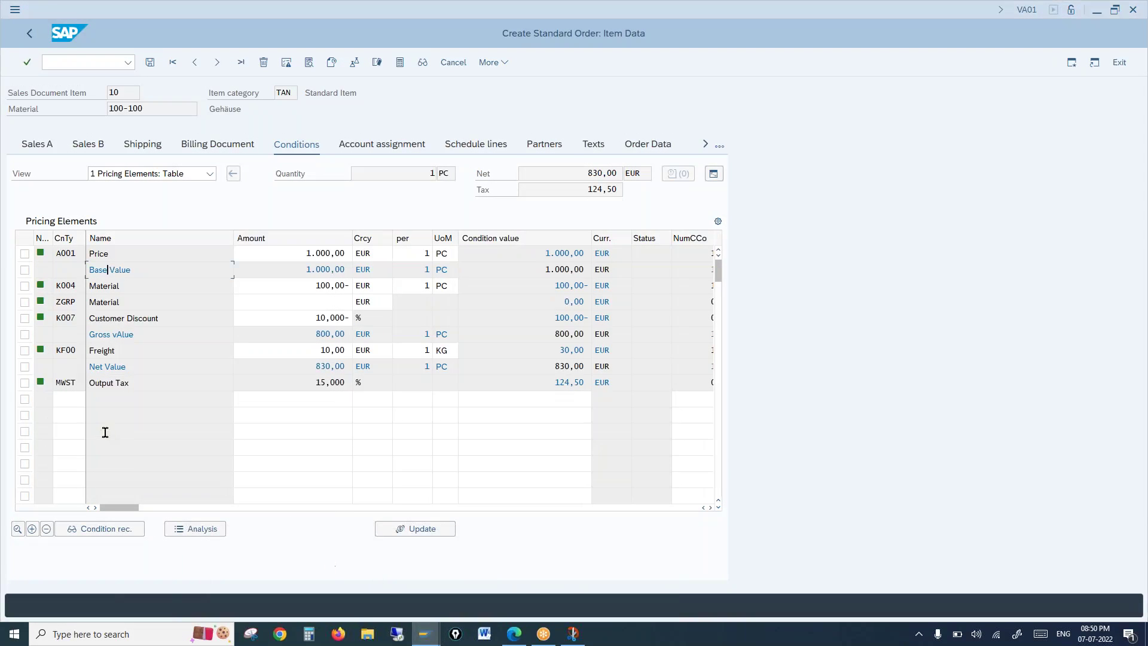
left_click(77, 398)
type("a001")
key("Tab")
type("500")
key("shift+Tab")
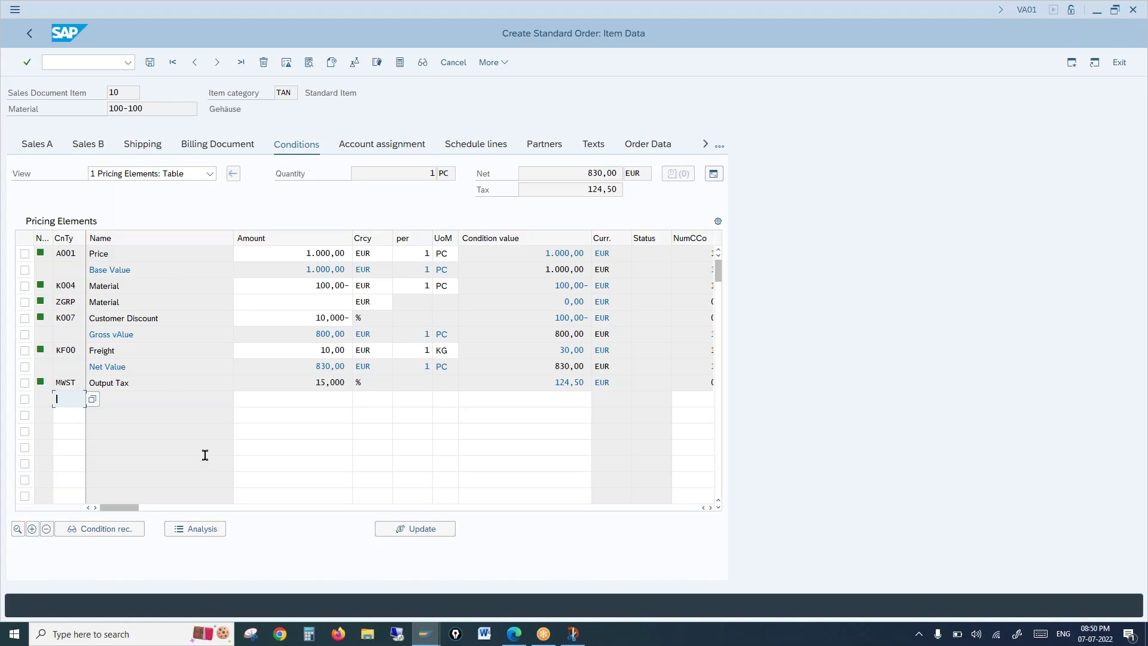
Step: Start VK12 in the session of the quantity 5 order and select condition type A001 with the key combination Material with release status
mouse_move(430, 636)
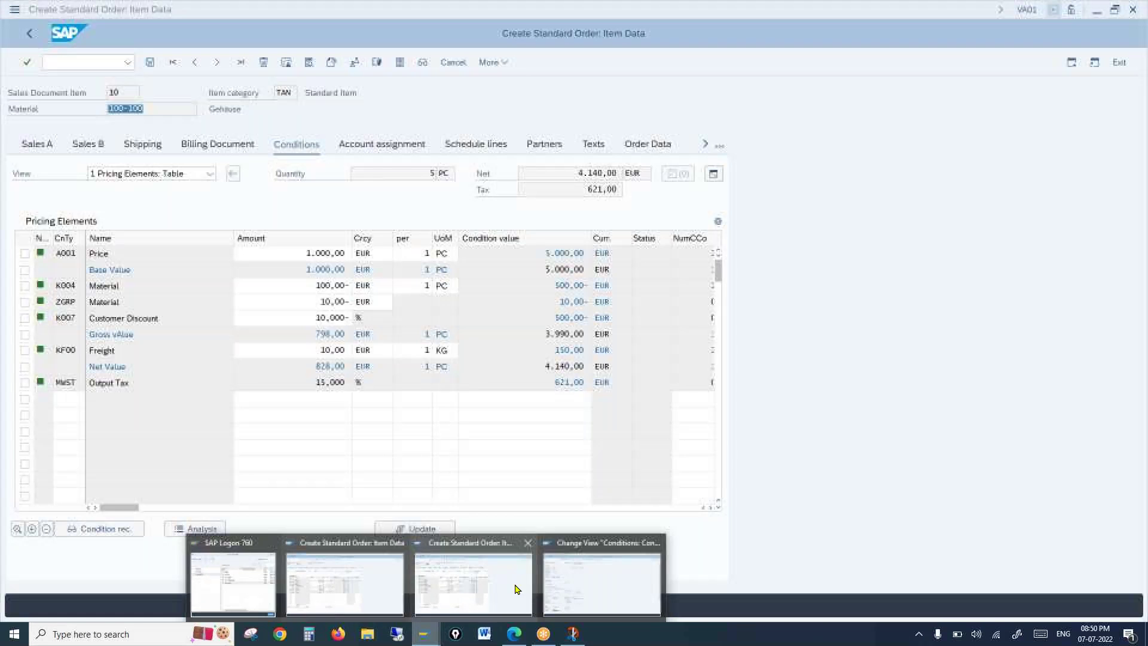
left_click(518, 588)
left_click(86, 61)
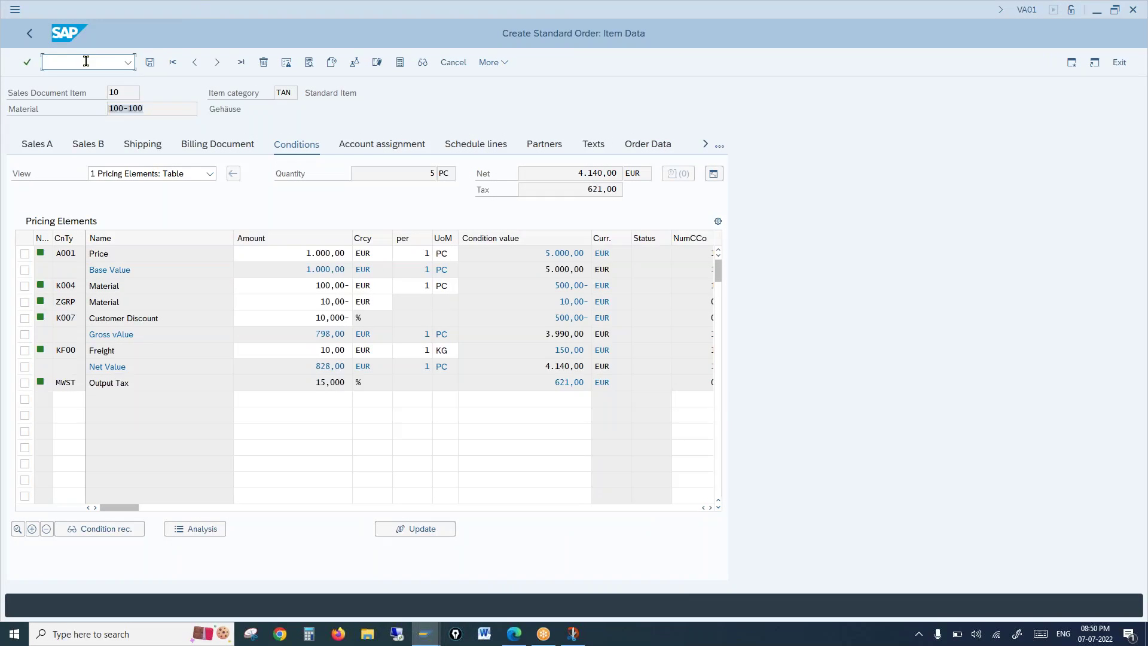
type("/nvk12")
key("Return")
key("Return")
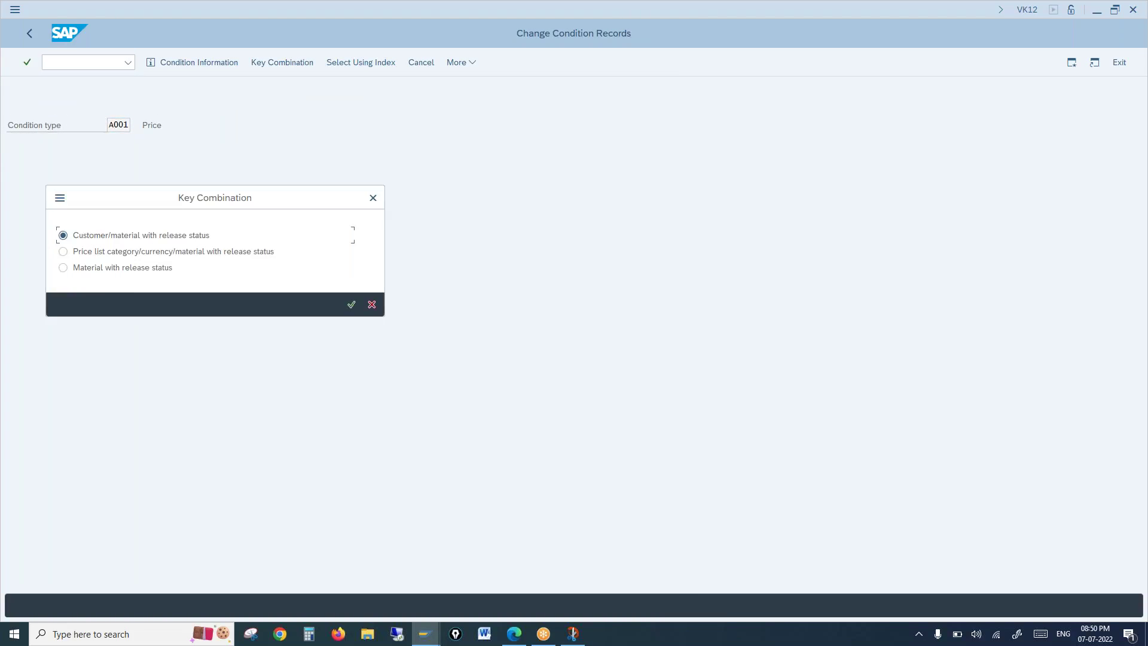
key("Down")
key("Down")
key("Return")
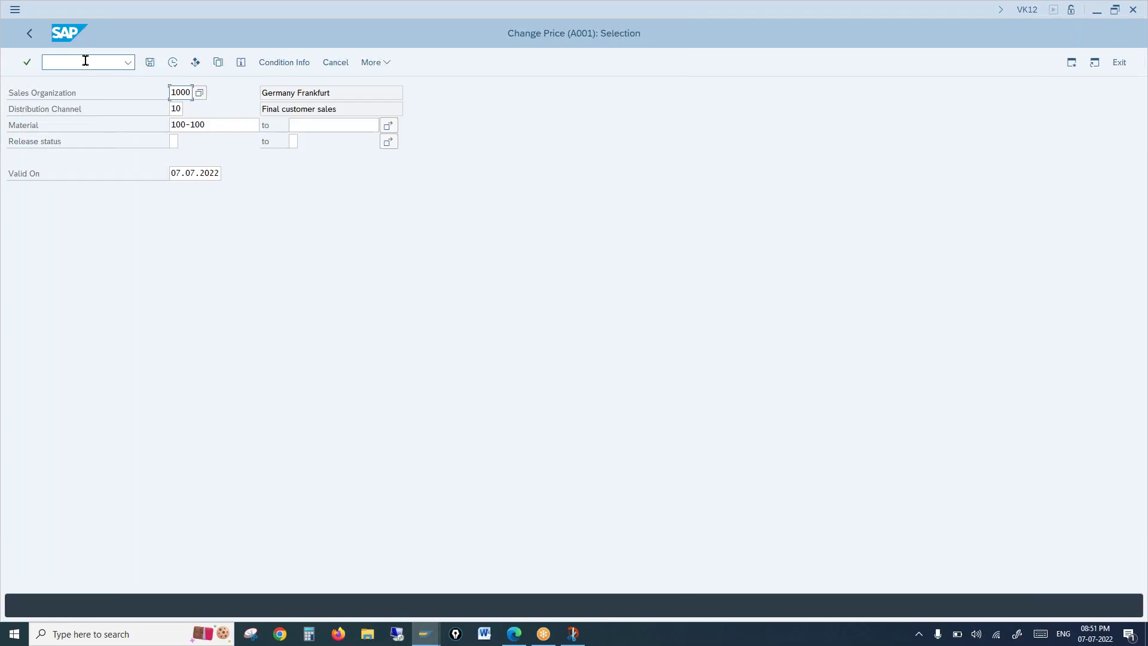
Step: Open the scales of the A001 price record for material 100-100, check the scale basis and quantity lines, and save
left_click(173, 62)
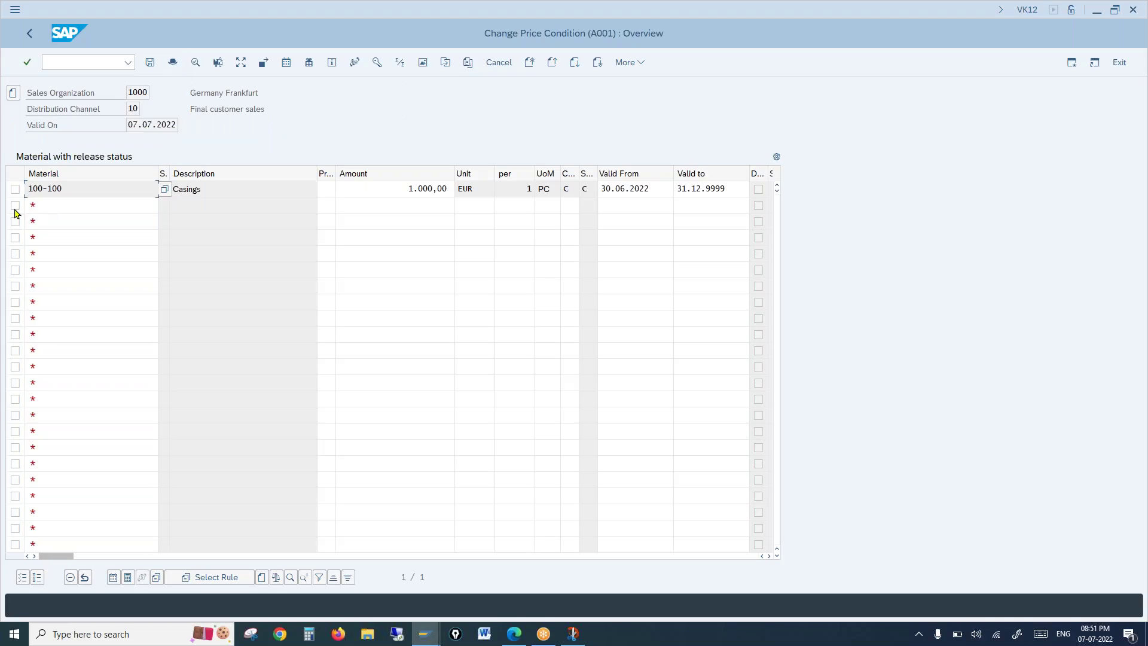
left_click(15, 189)
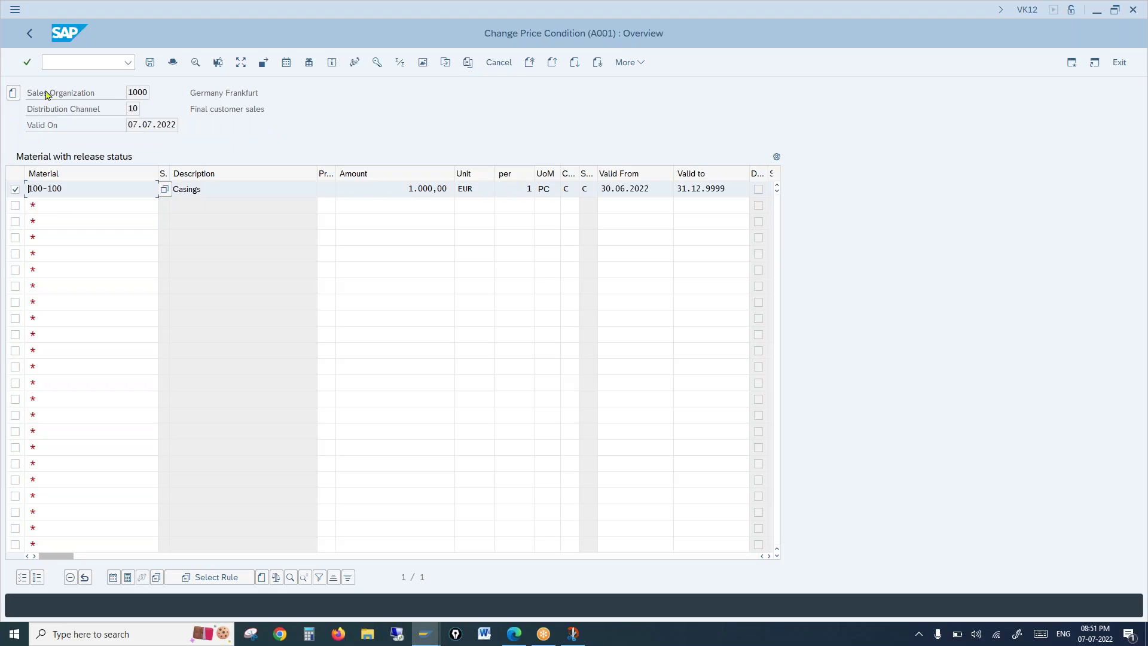
left_click(239, 64)
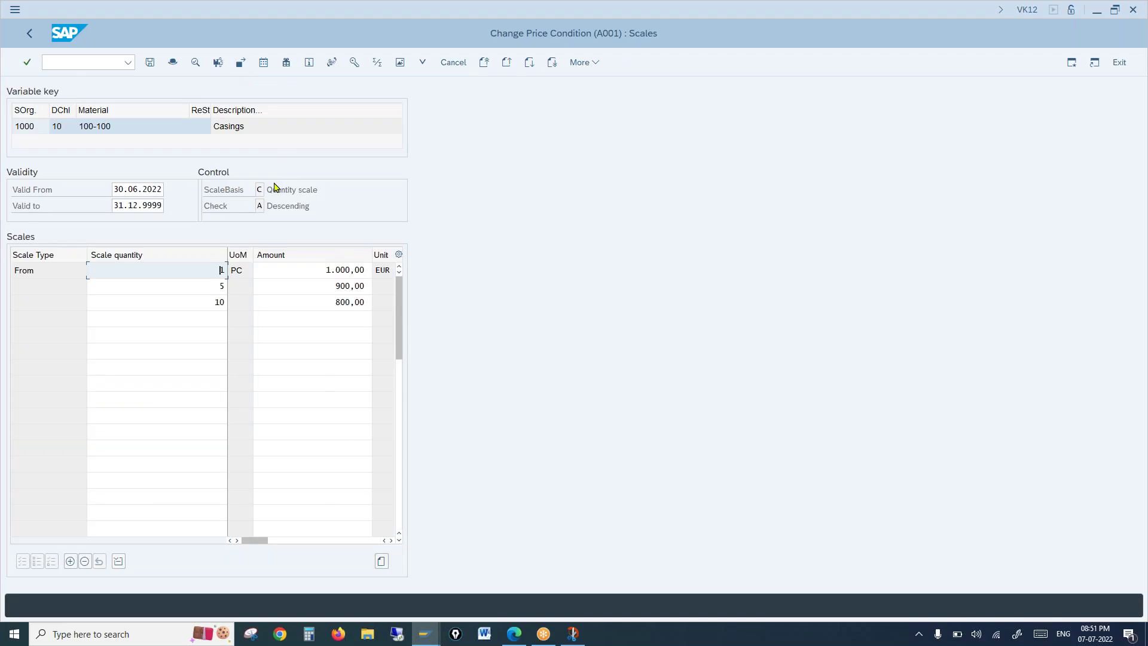
left_click_drag(267, 187, 294, 205)
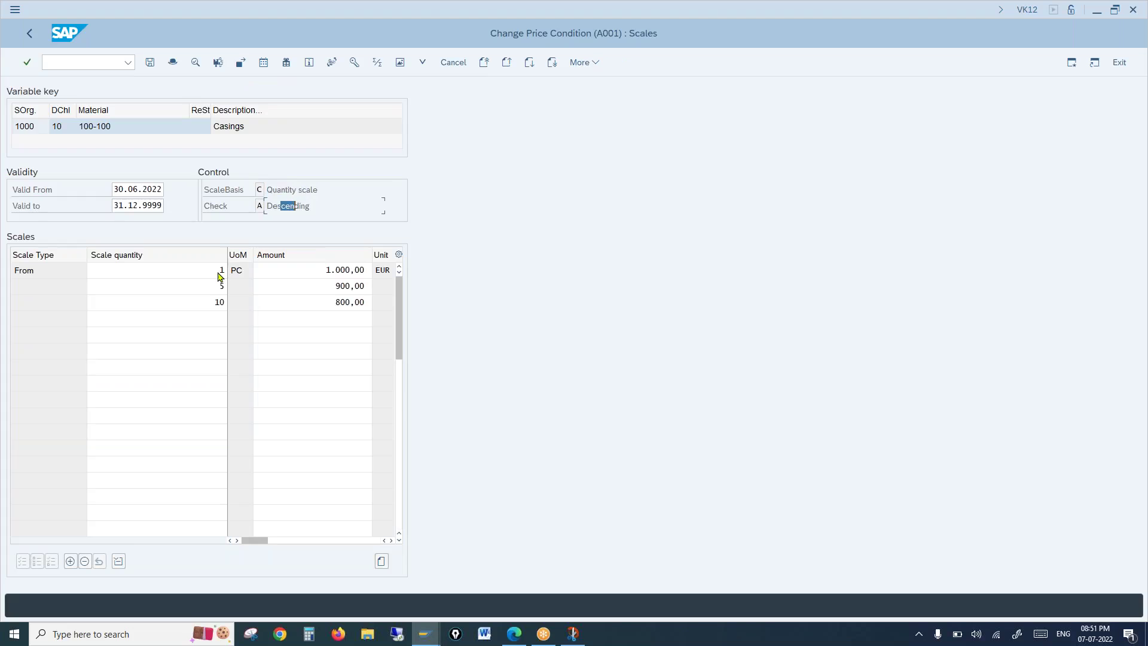
left_click(206, 311)
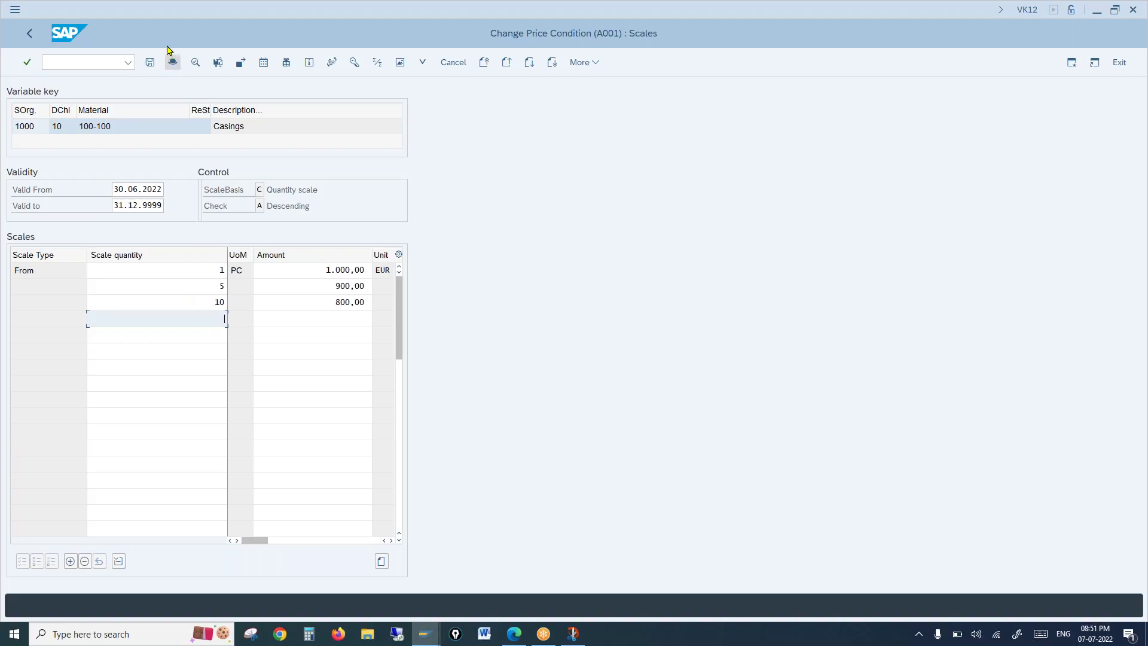
left_click(150, 66)
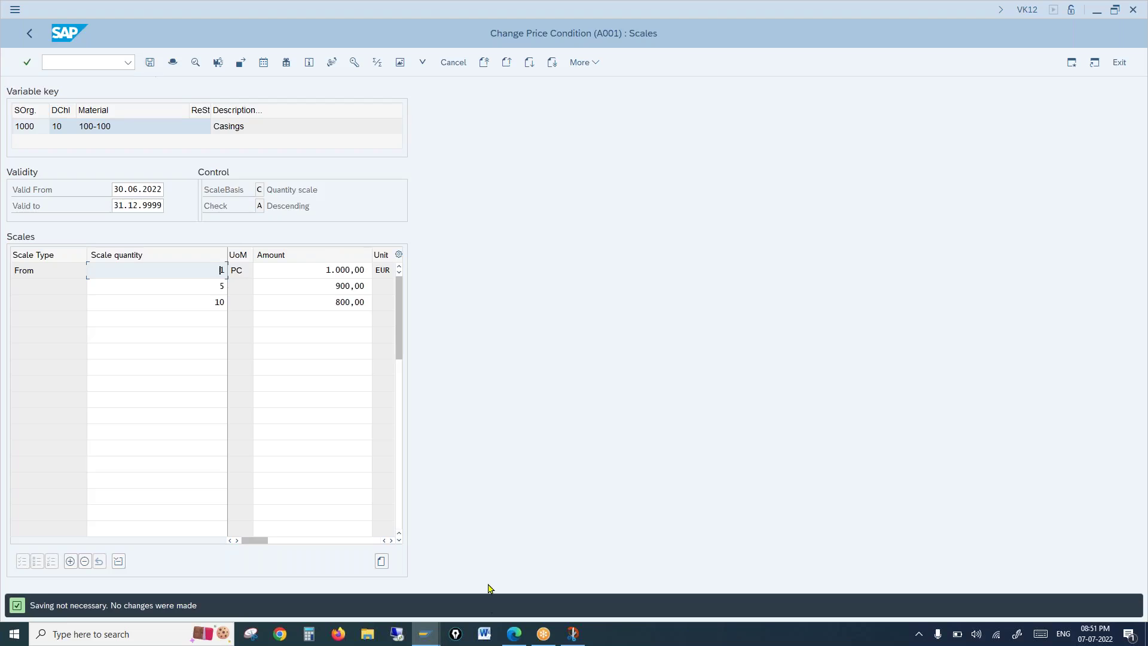
Step: Get the SAP and Snip & Sketch windows out of the way and open STUDY-MATERIAL.pdf from the desktop at page 200
left_click(424, 639)
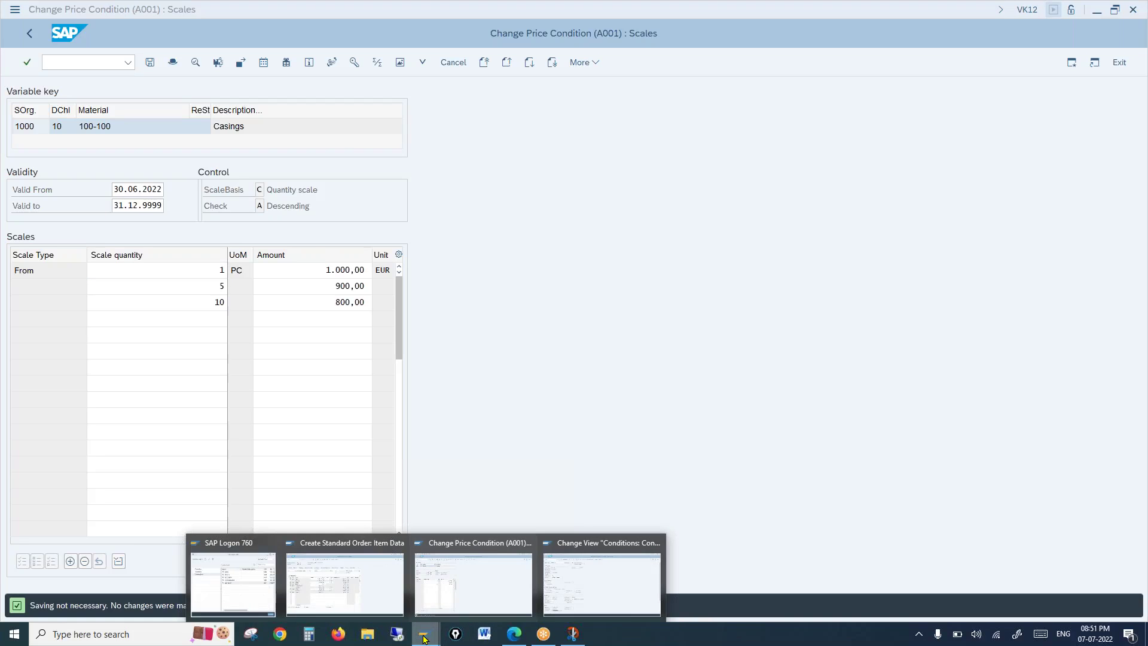
left_click(369, 590)
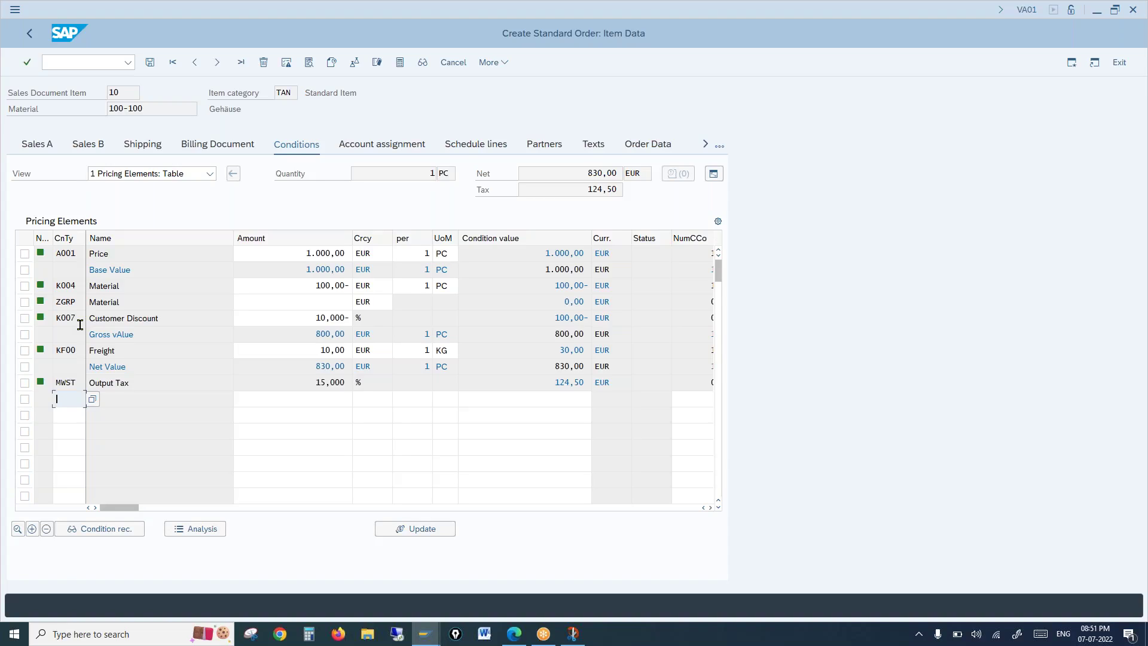
left_click(1099, 10)
left_click(1102, 10)
left_click(1102, 10)
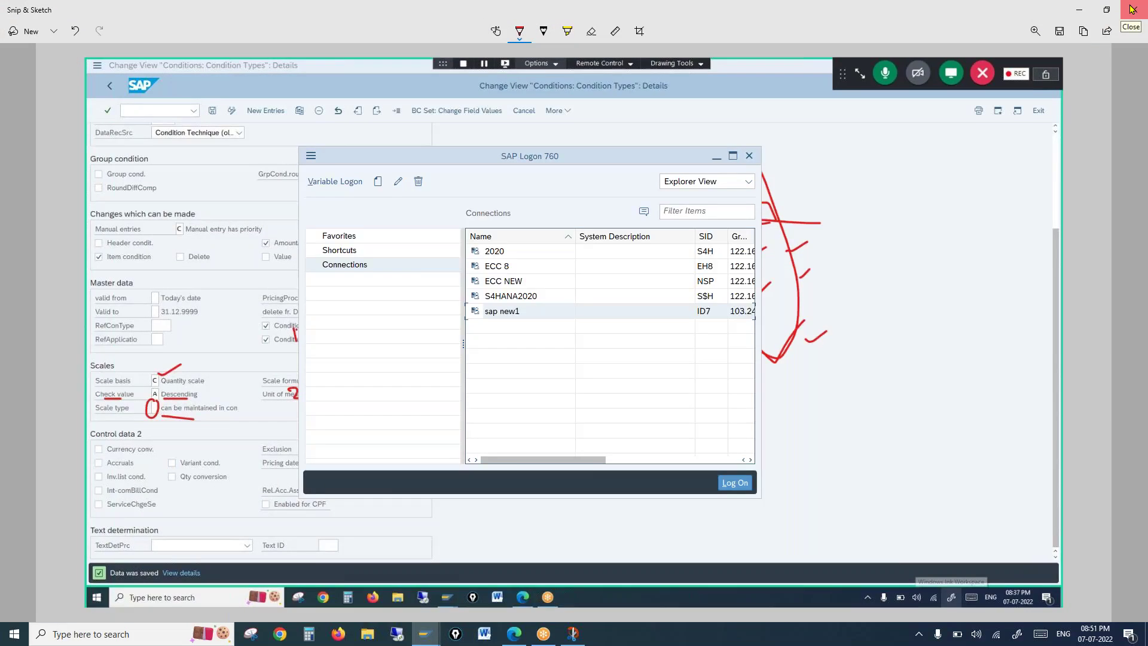
left_click(1102, 9)
double_click(20, 71)
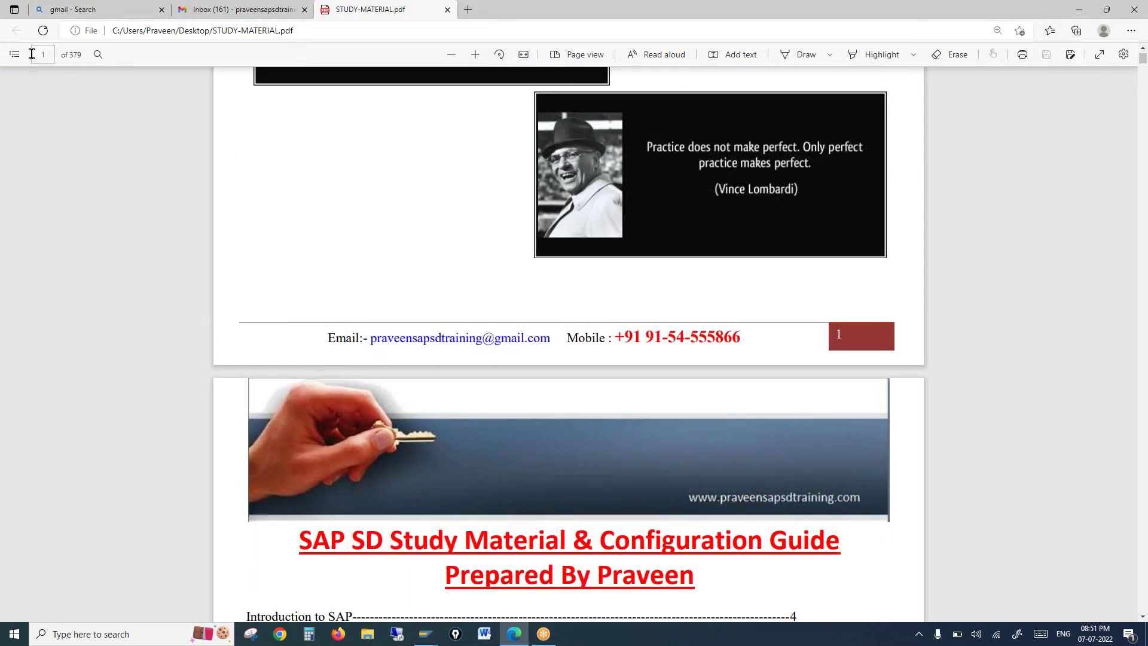
left_click(31, 54)
type("200")
key("Return")
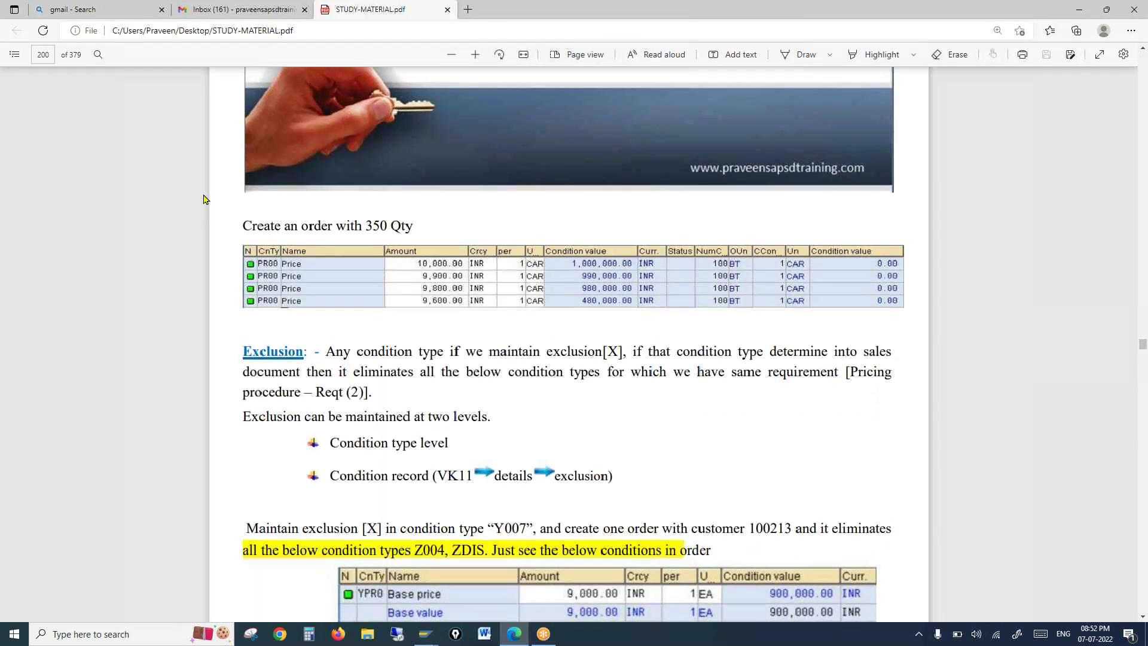
Step: Read the scale basis, check value and scale type explanations and the 350-quantity graduated scale example on pages 199 and 200
scroll(323, 256, "up", 3)
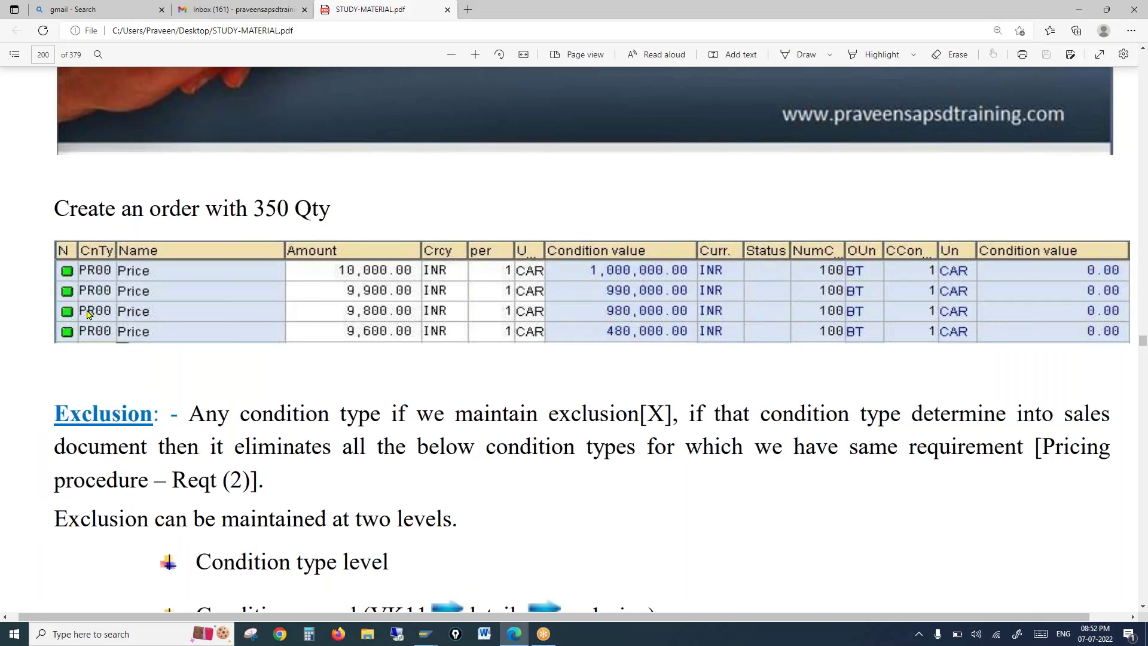
scroll(185, 354, "up", 10)
scroll(185, 354, "up", 10)
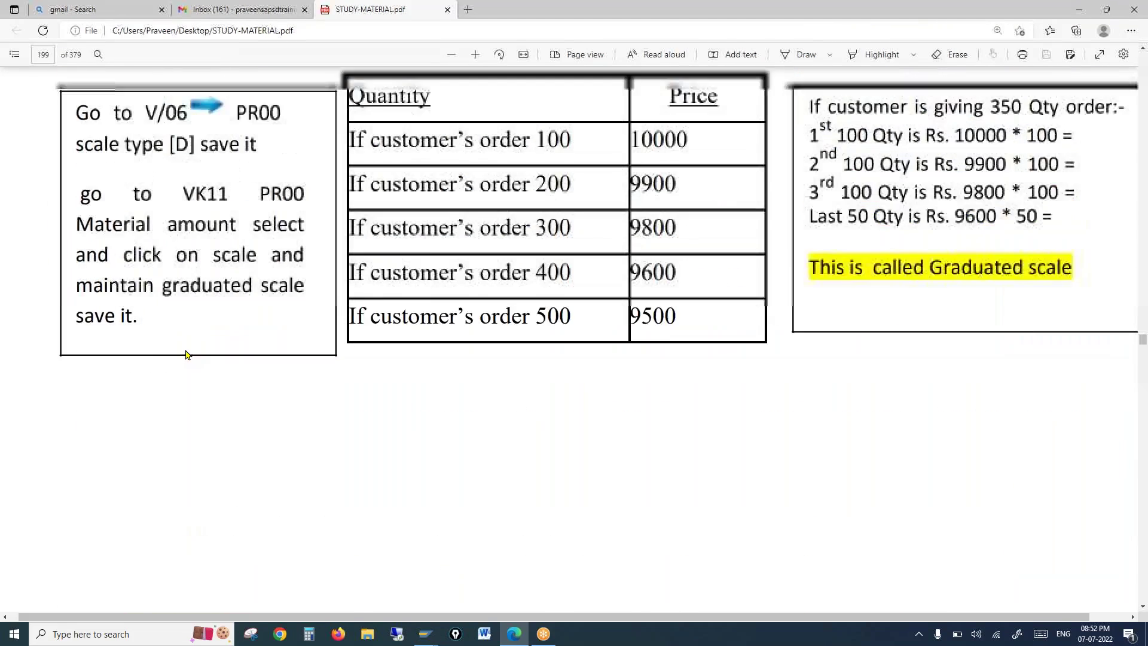
scroll(185, 355, "down", 5)
scroll(185, 354, "up", 1)
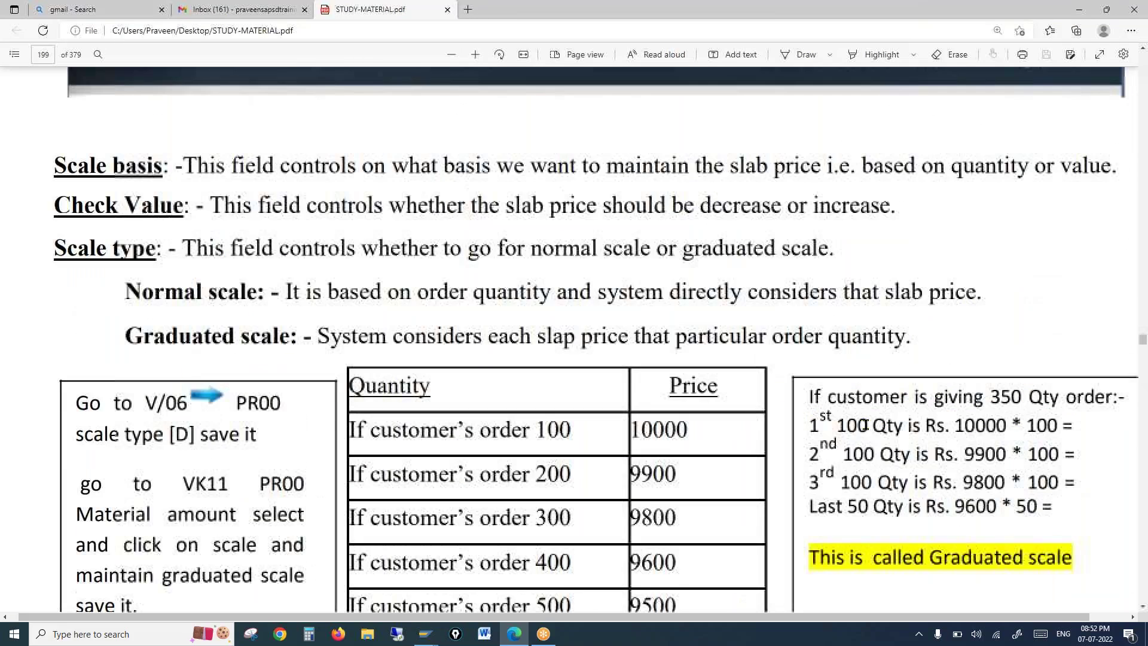
scroll(161, 357, "down", 12)
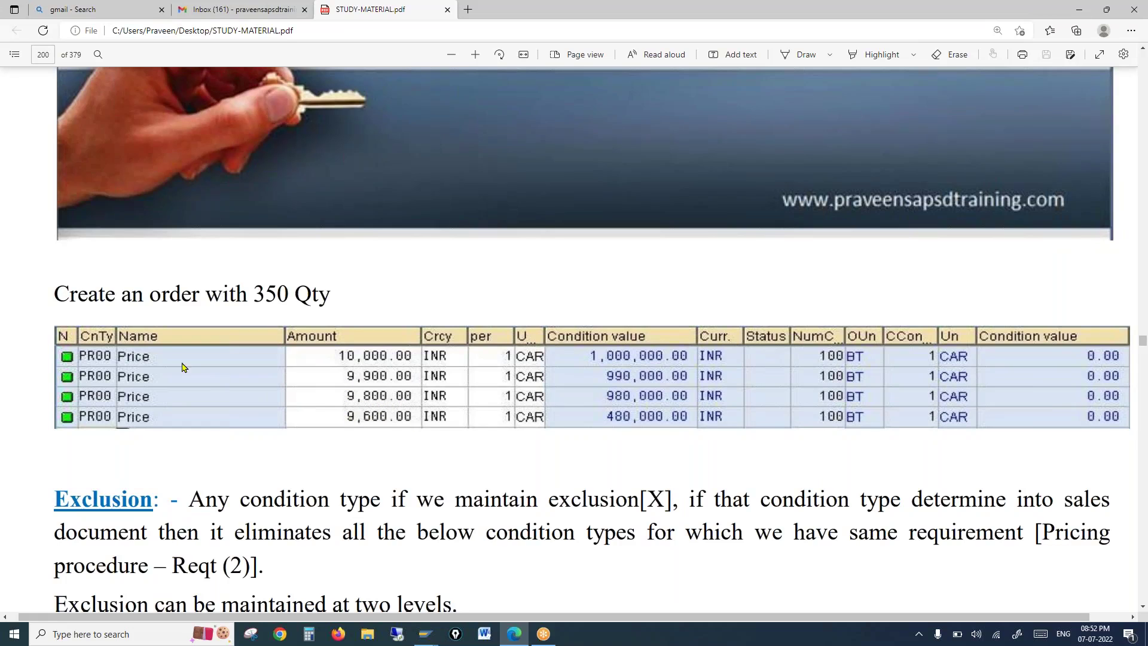
Step: Switch back to V/06 in SAP, choose scale type D, Graduated-to interval scale, for A001 and save with the proposed customizing request
left_click(424, 634)
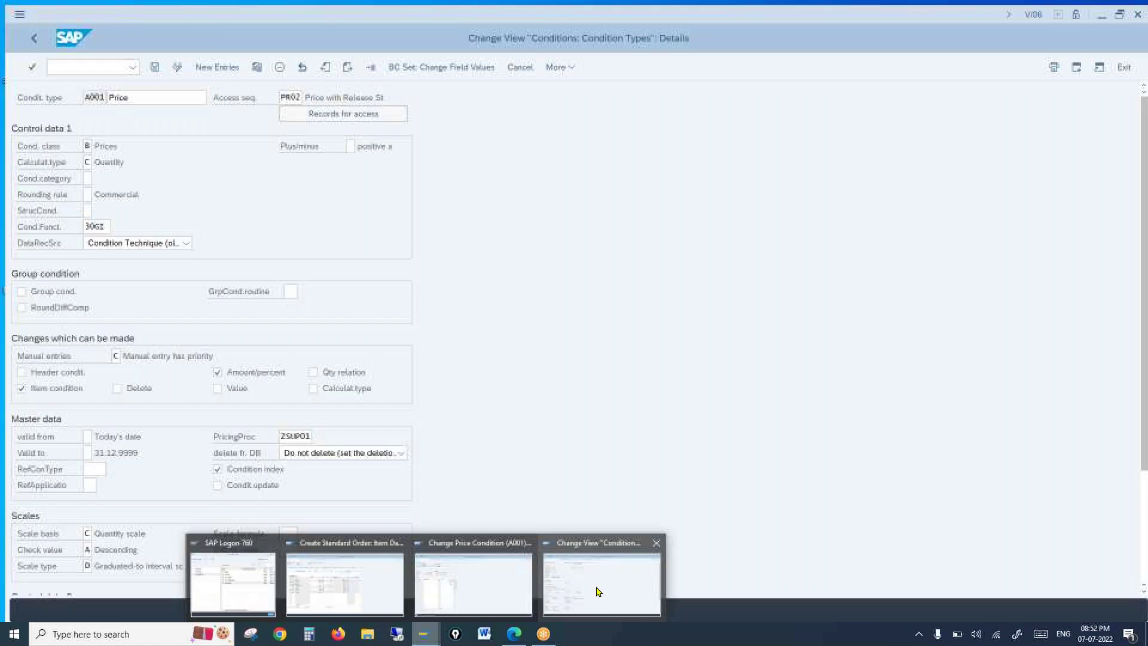
left_click(597, 591)
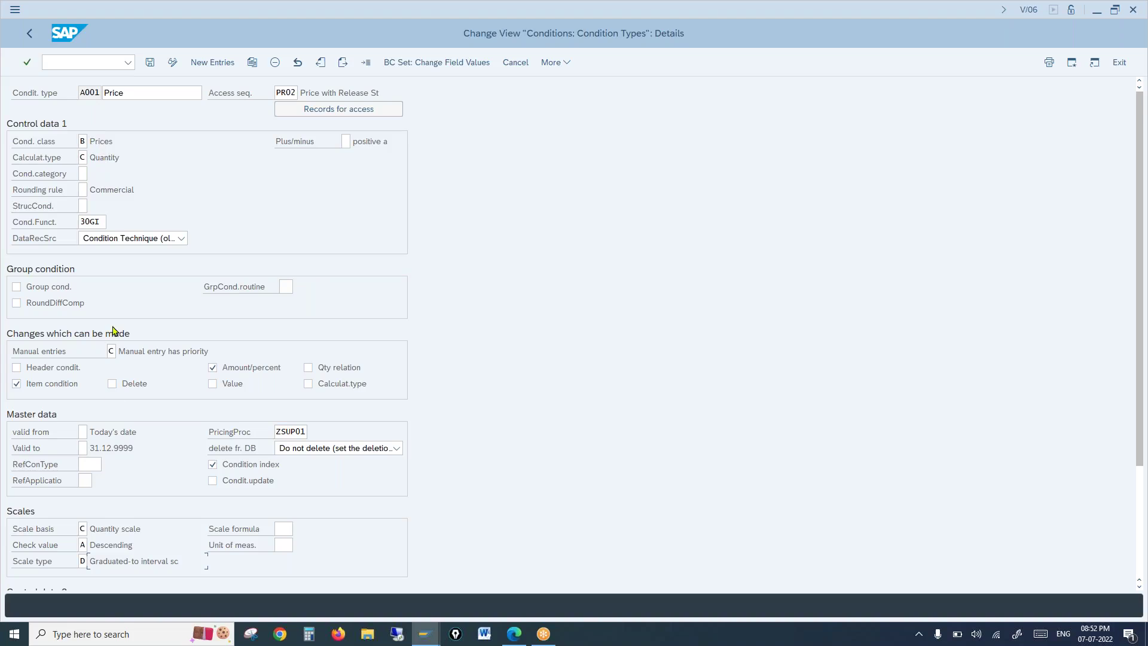
left_click(90, 561)
key("F4")
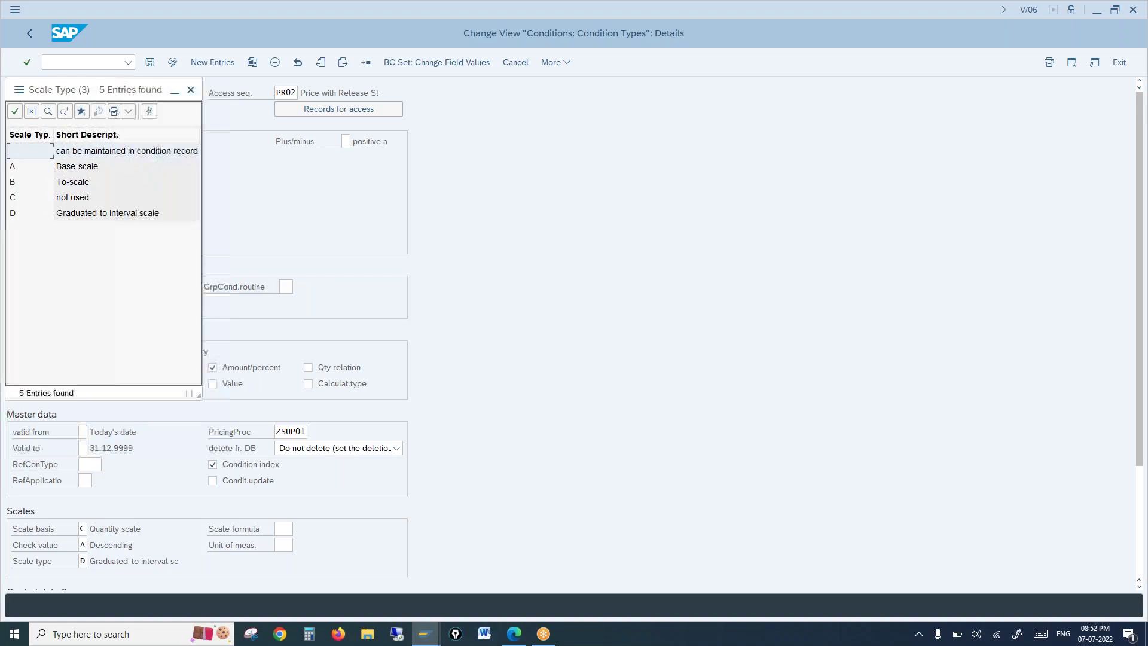
left_click(84, 218)
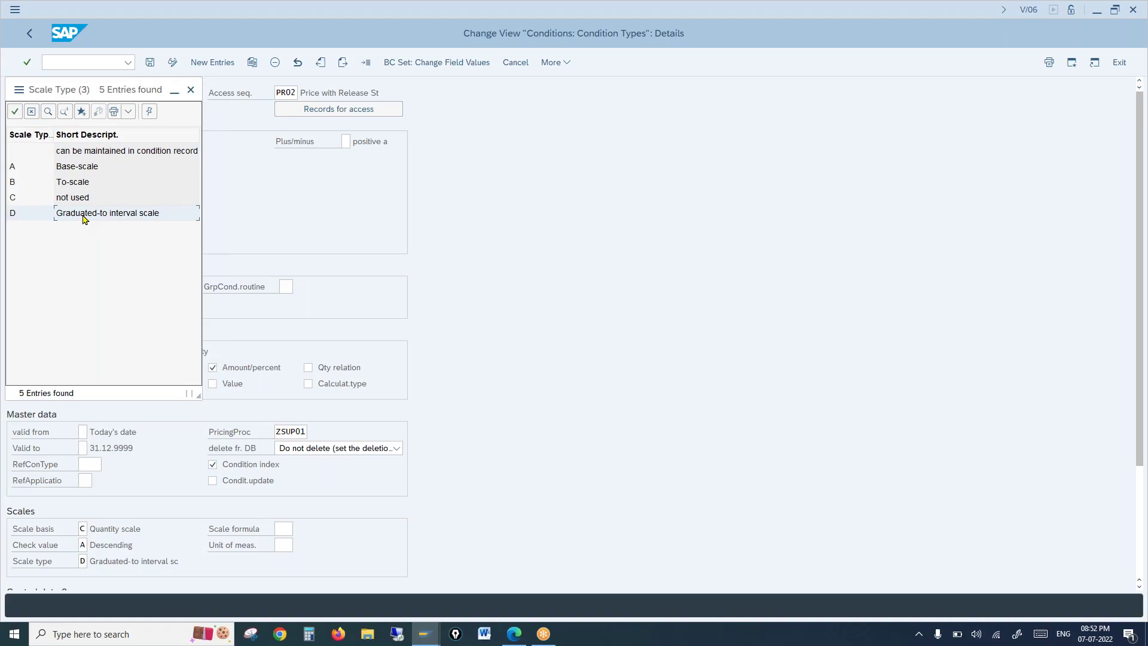
double_click(84, 218)
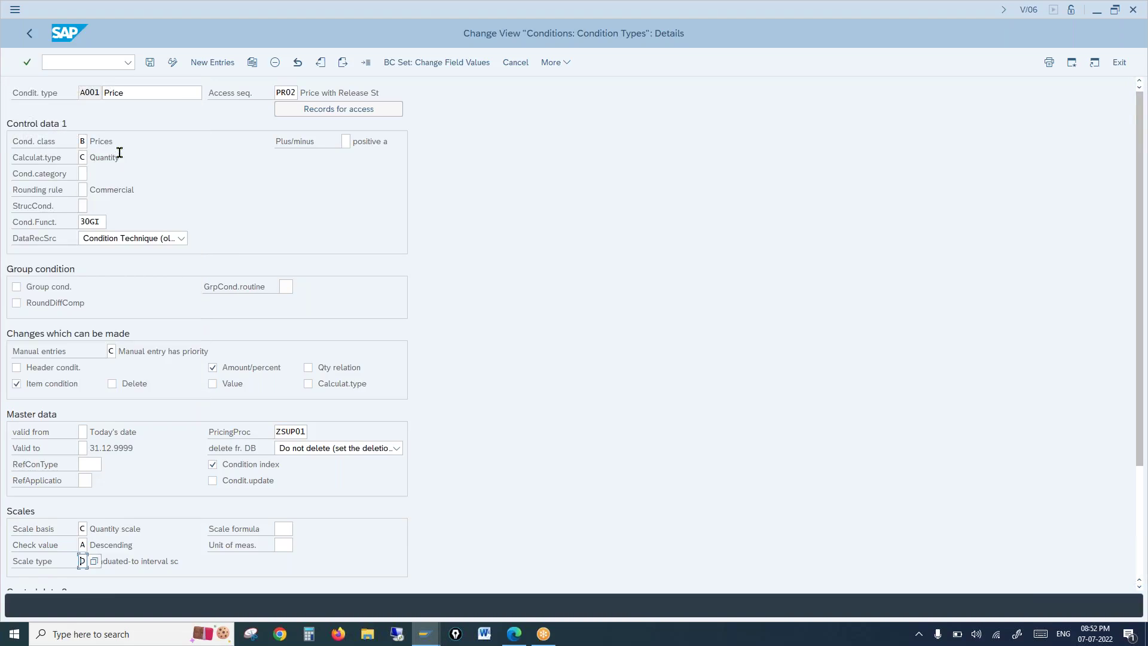
left_click(152, 64)
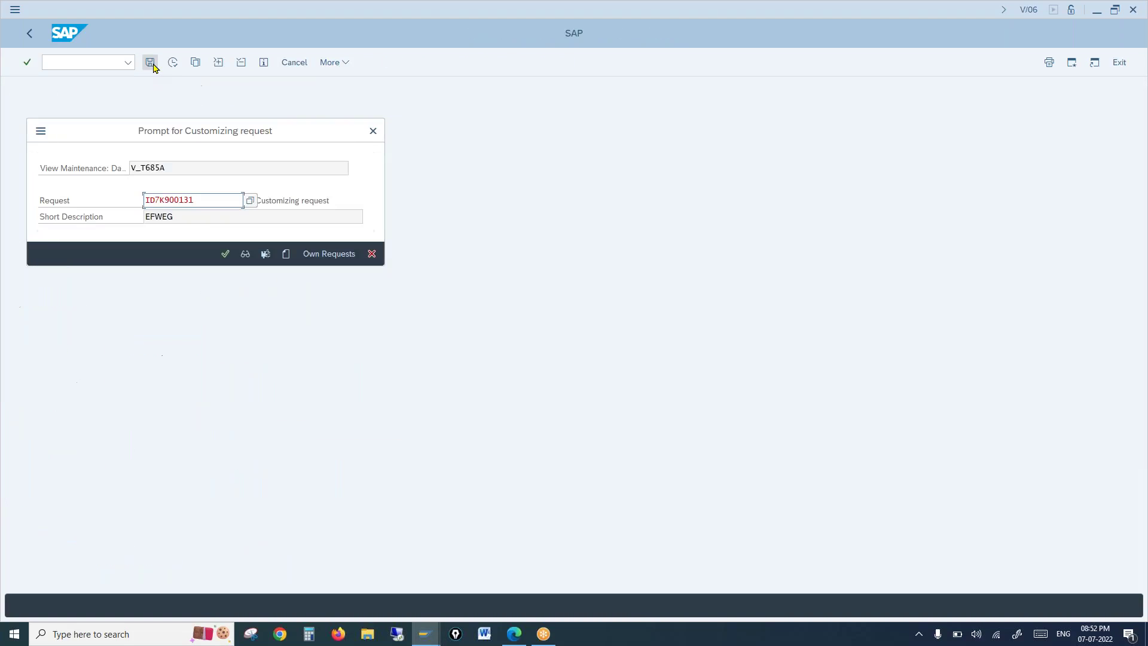
left_click(225, 258)
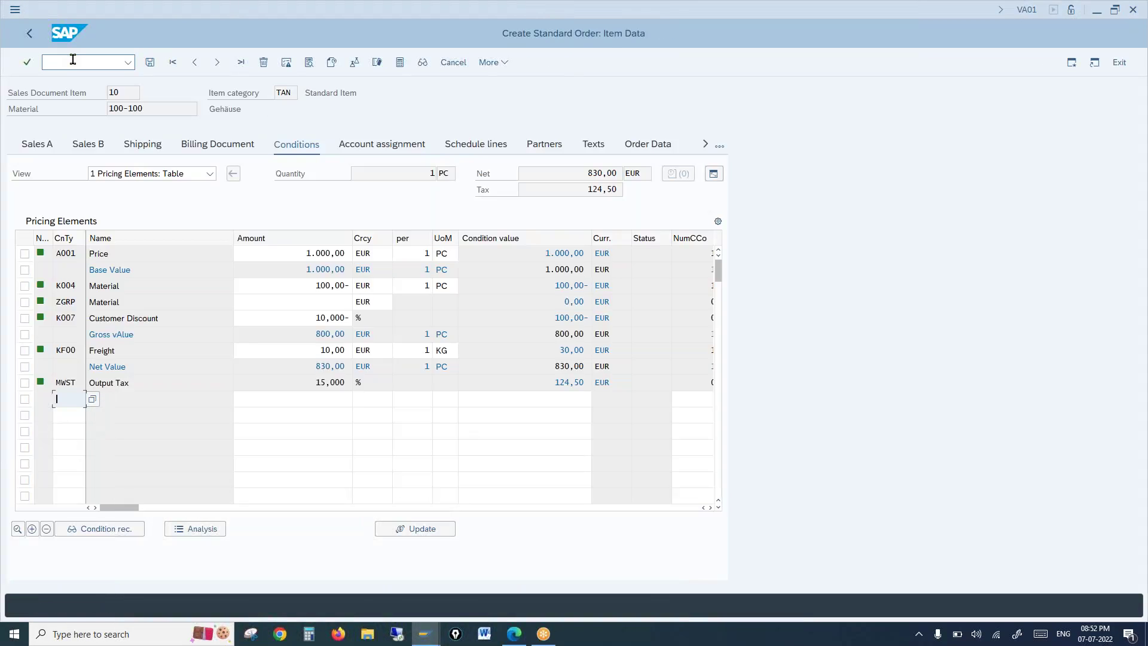
Step: Start a new VA01 standard order for sales organization 1000 and enter the sold-to and ship-to party numbers
left_click(73, 58)
type("/nva01")
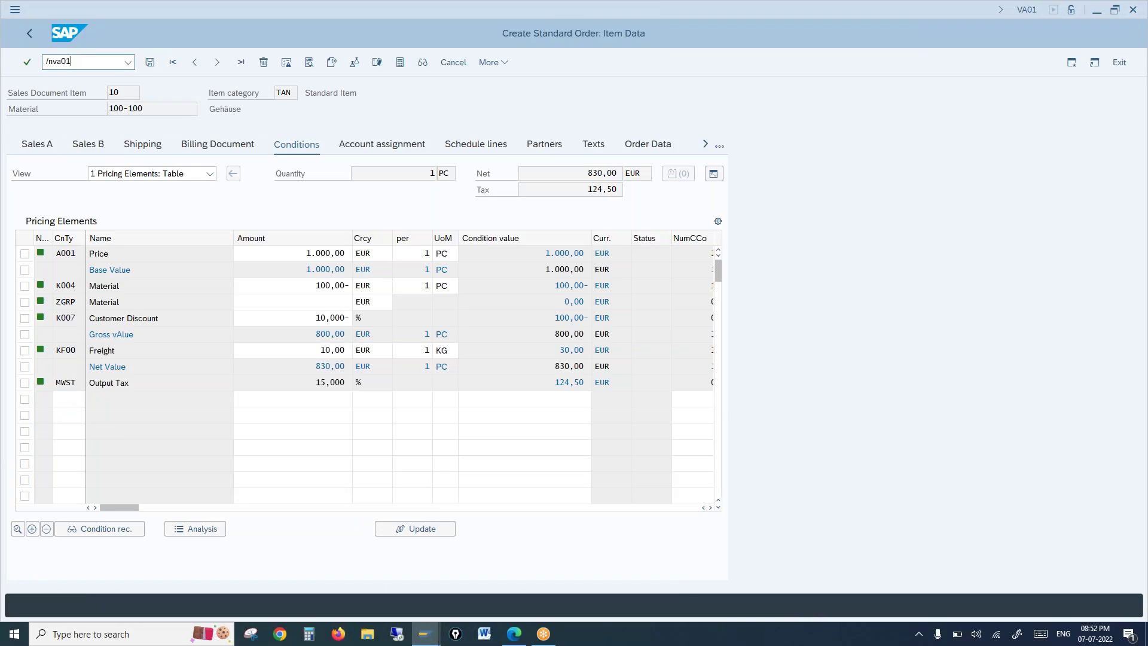
key("Return")
key("Return")
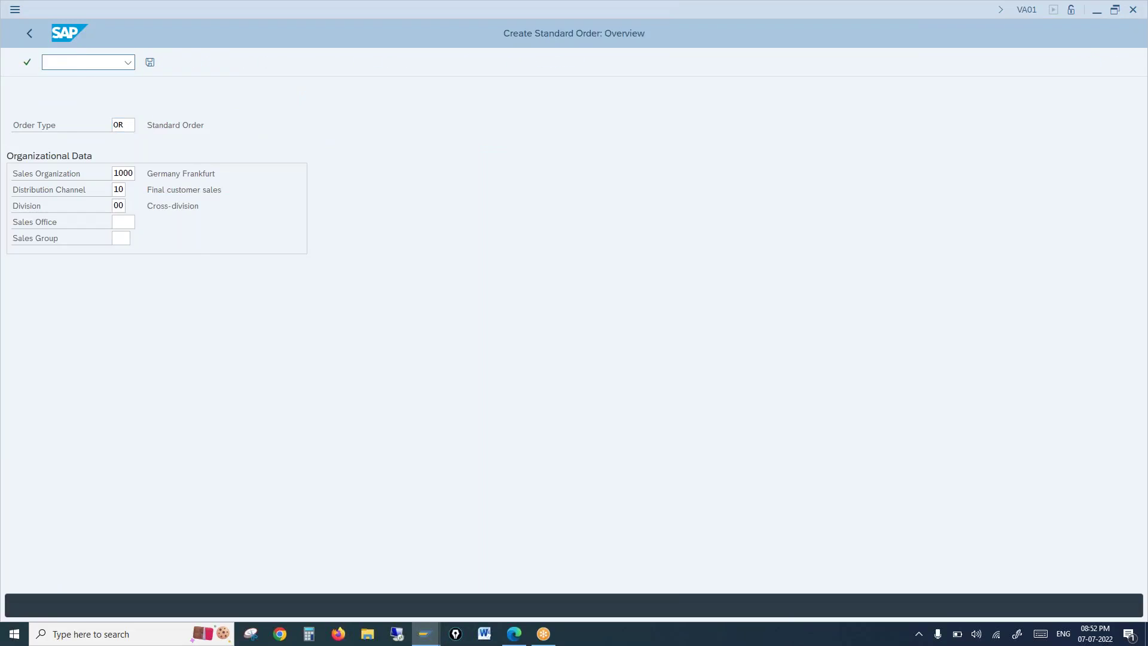
type("1000")
key("Tab")
type("1000")
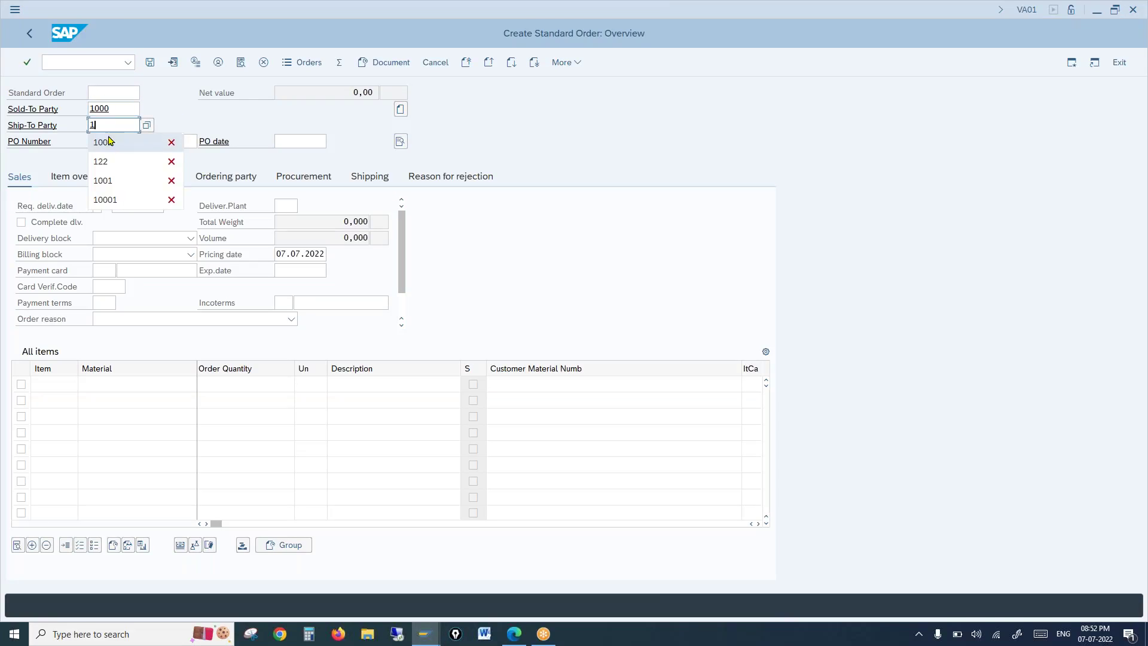
Step: Add material 100-100 with an order quantity of 1 as the first order item and accept the minimum order quantity warning
left_click(124, 383)
type("1")
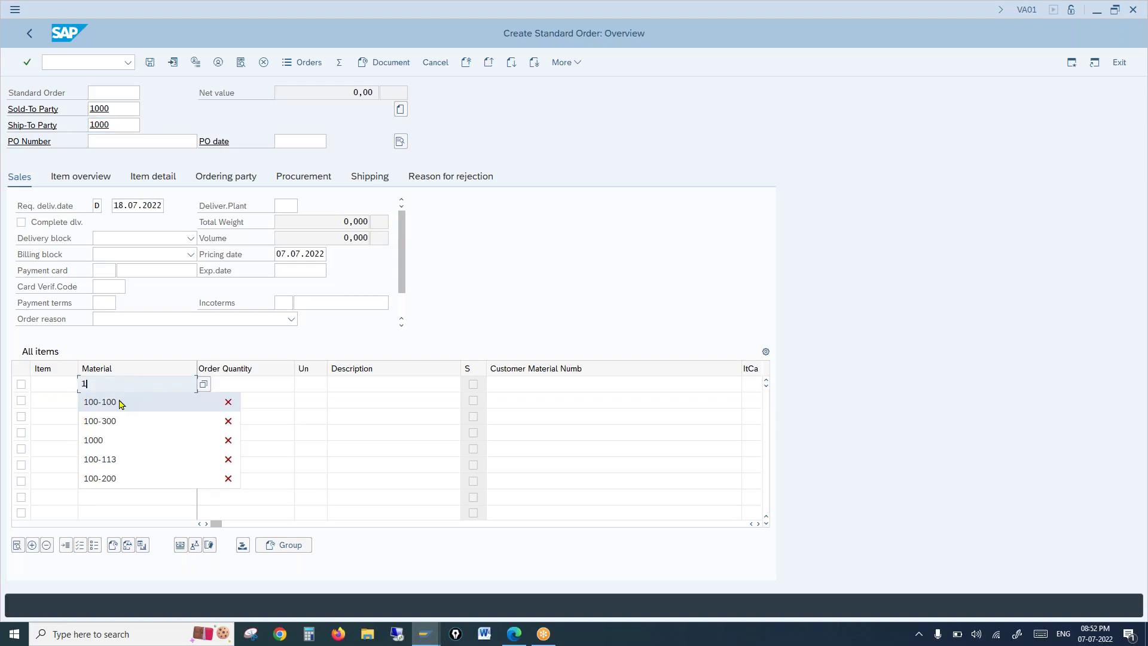
left_click(112, 402)
left_click(240, 386)
type("1")
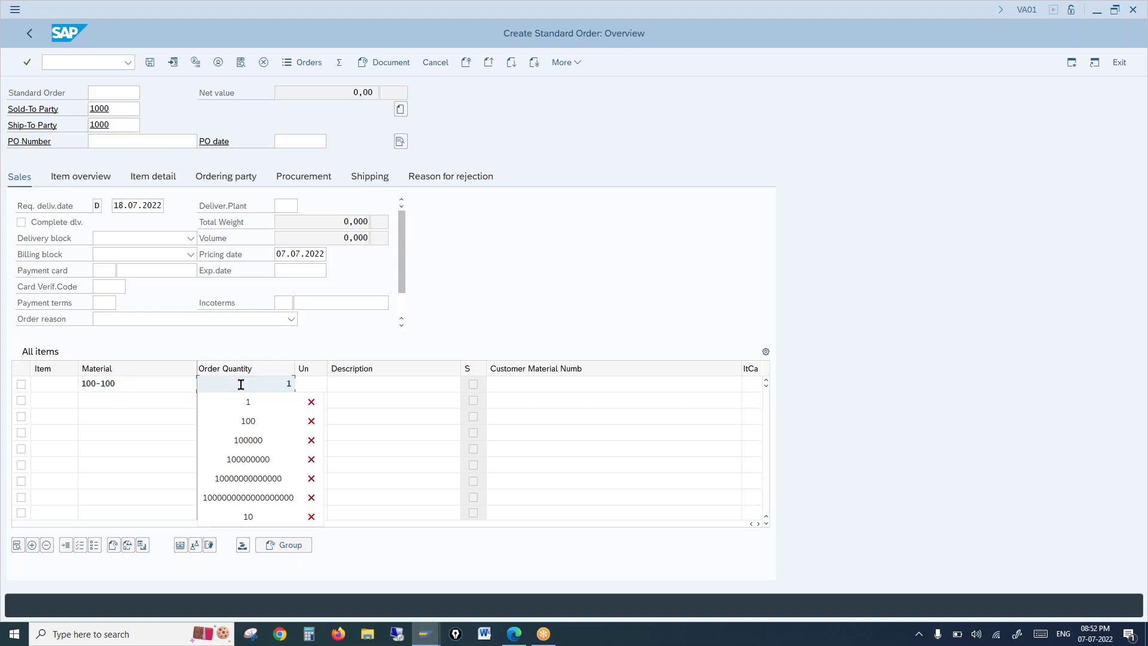
key("Return")
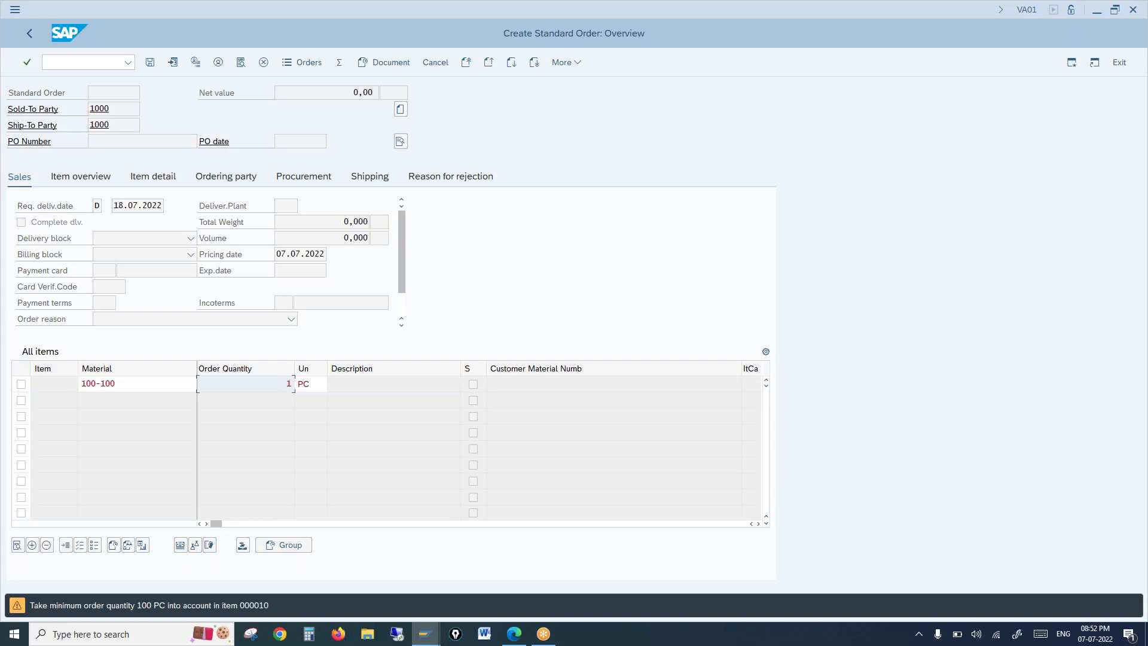
key("Return")
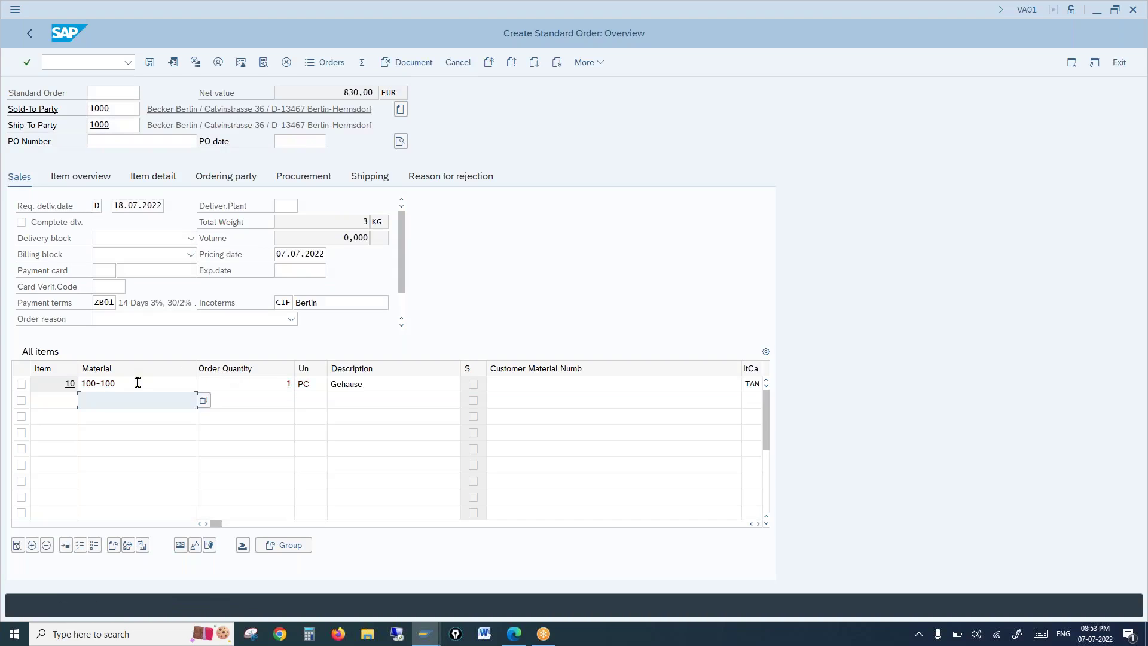
Step: Open the item data of the 100-100 line and show its pricing conditions
double_click(251, 384)
left_click(296, 146)
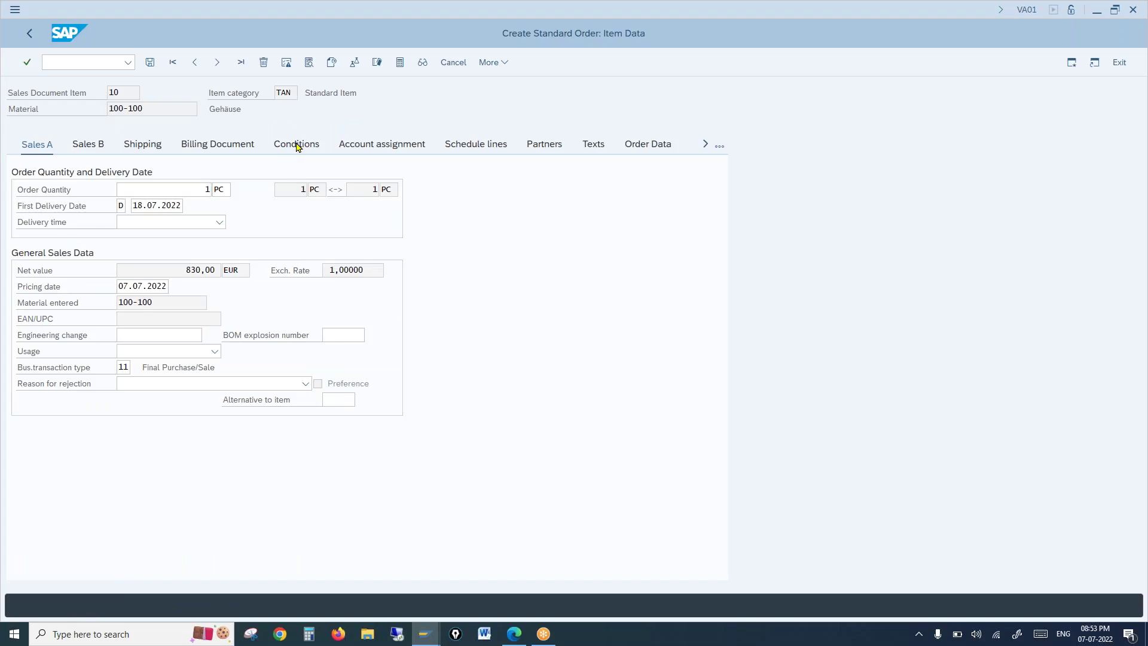
left_click(587, 176)
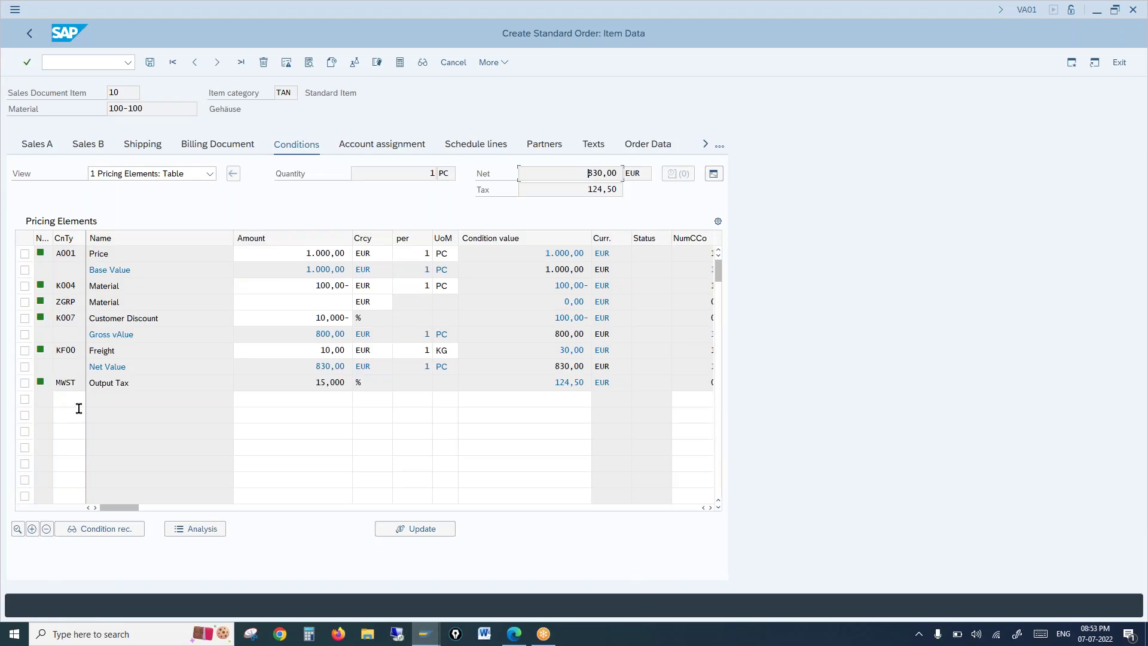
Step: Try to insert a new pricing element with condition type A001 and no amount
left_click(32, 529)
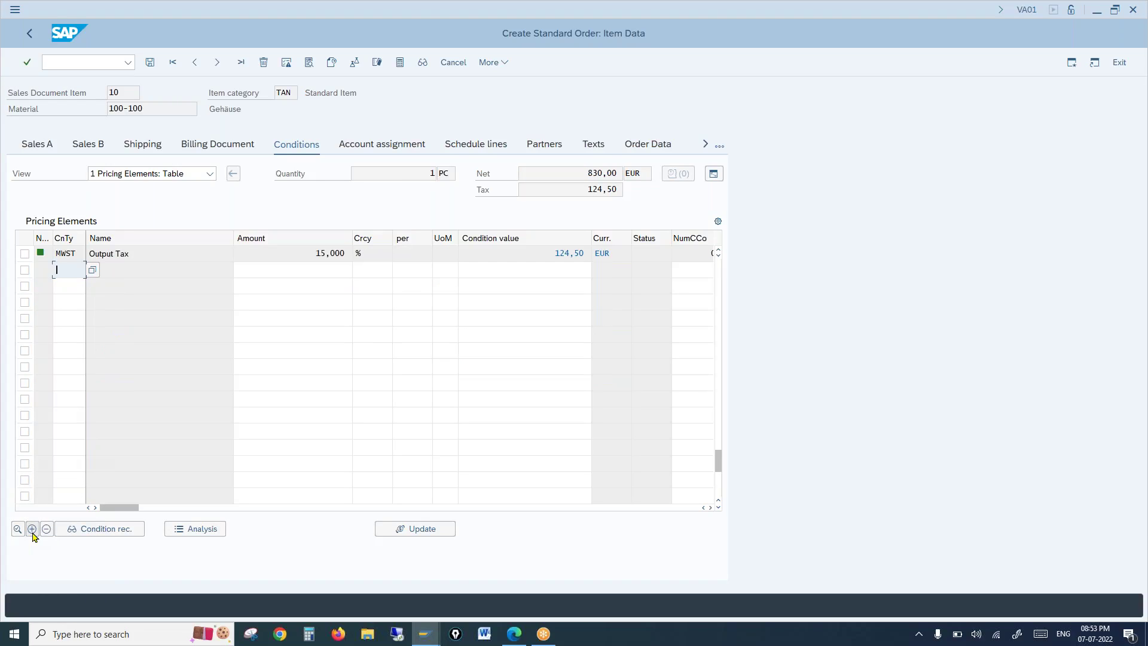
type("A001")
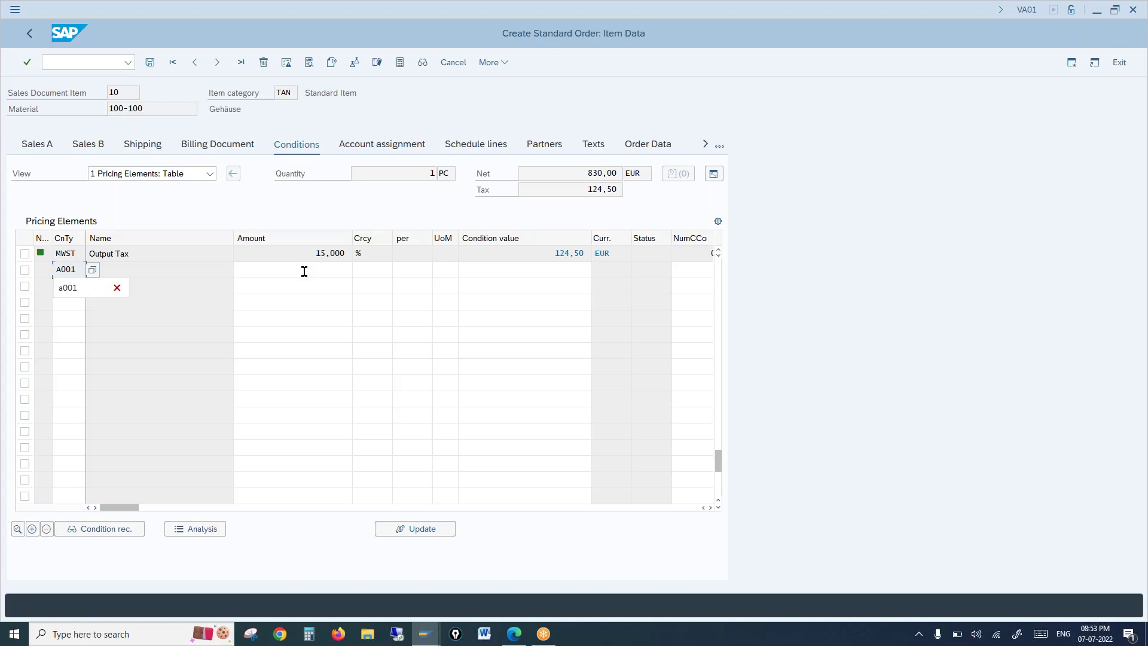
key("Return")
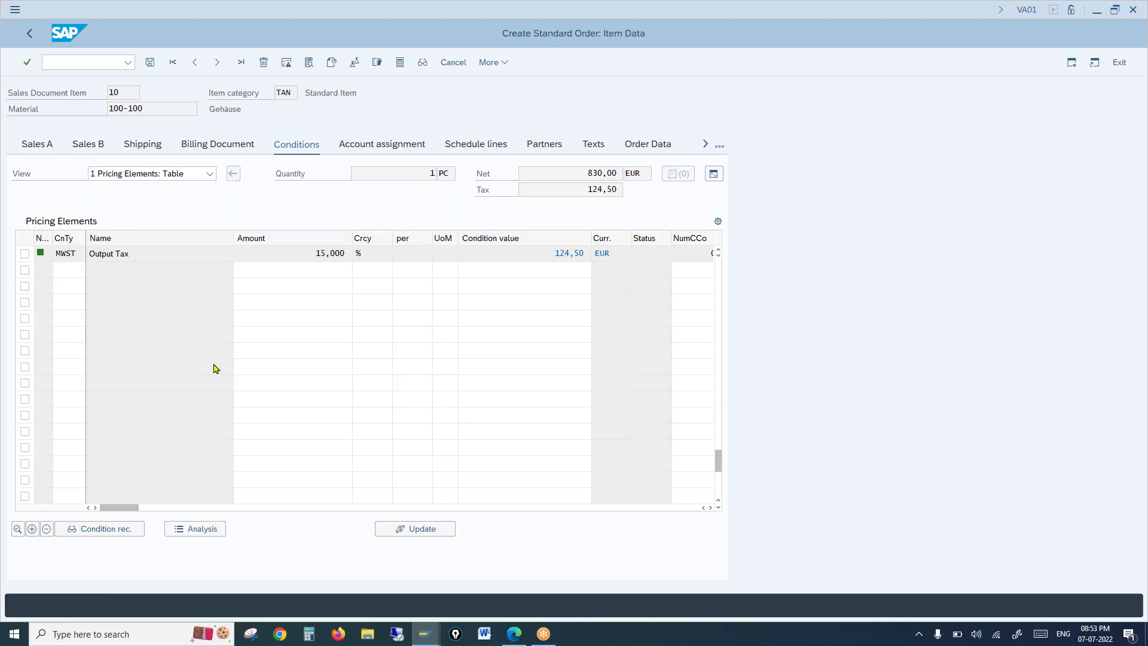
scroll(211, 366, "up", 1)
scroll(500, 373, "up", 3)
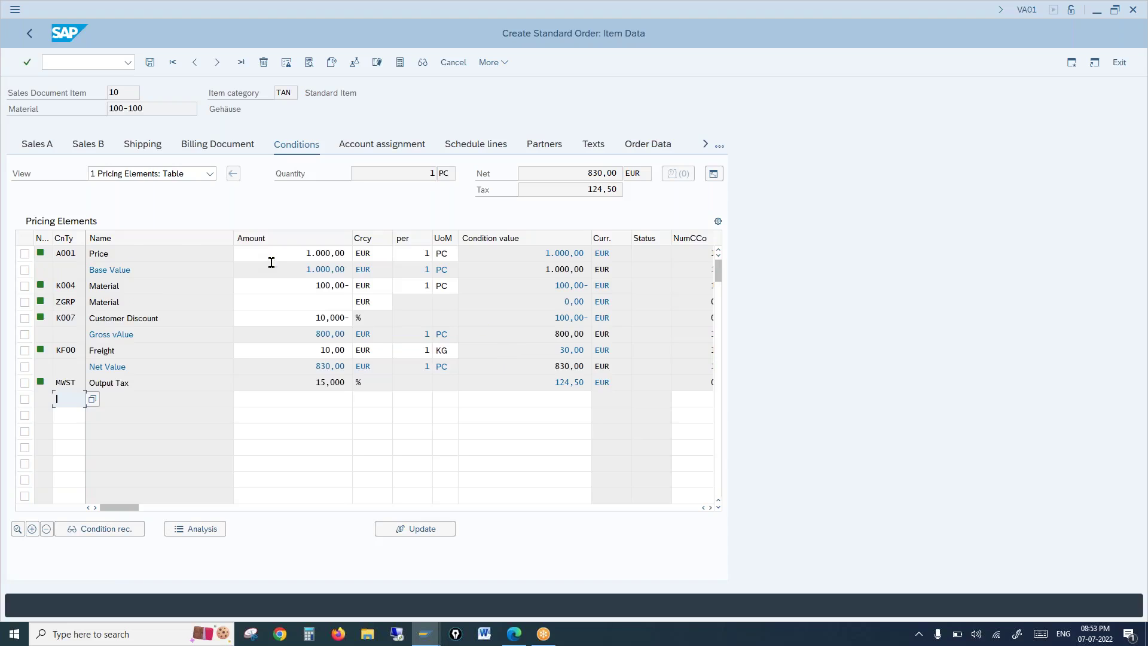
Step: Try once more to add condition type A001 manually in the empty row directly below Output Tax
left_click(97, 272)
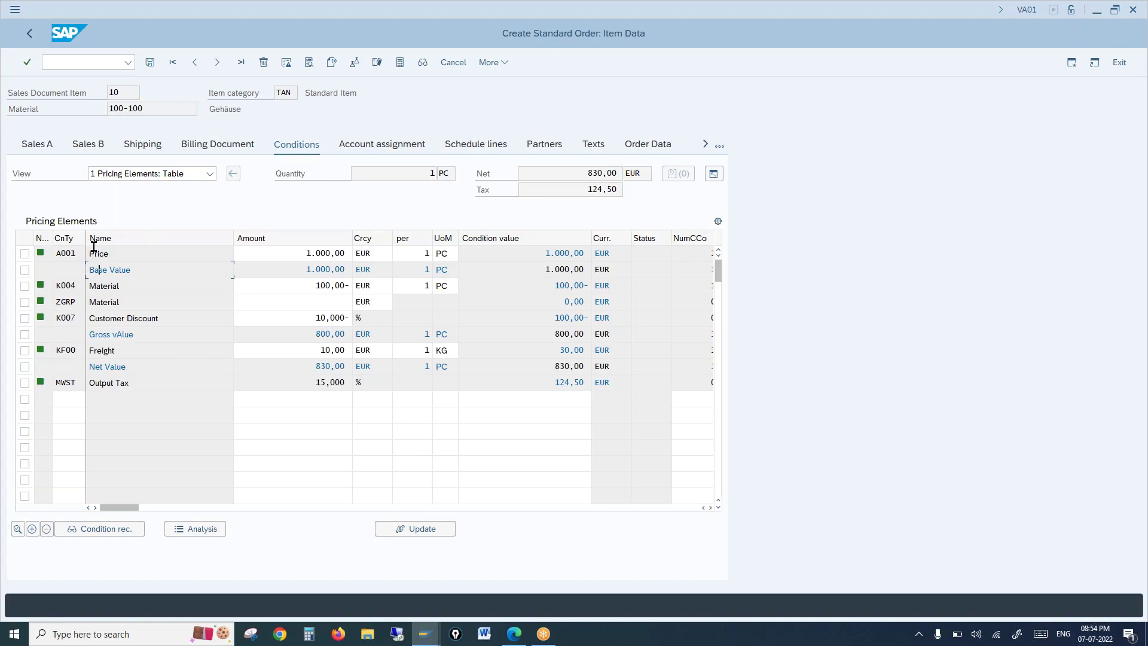
left_click(64, 397)
type("a001")
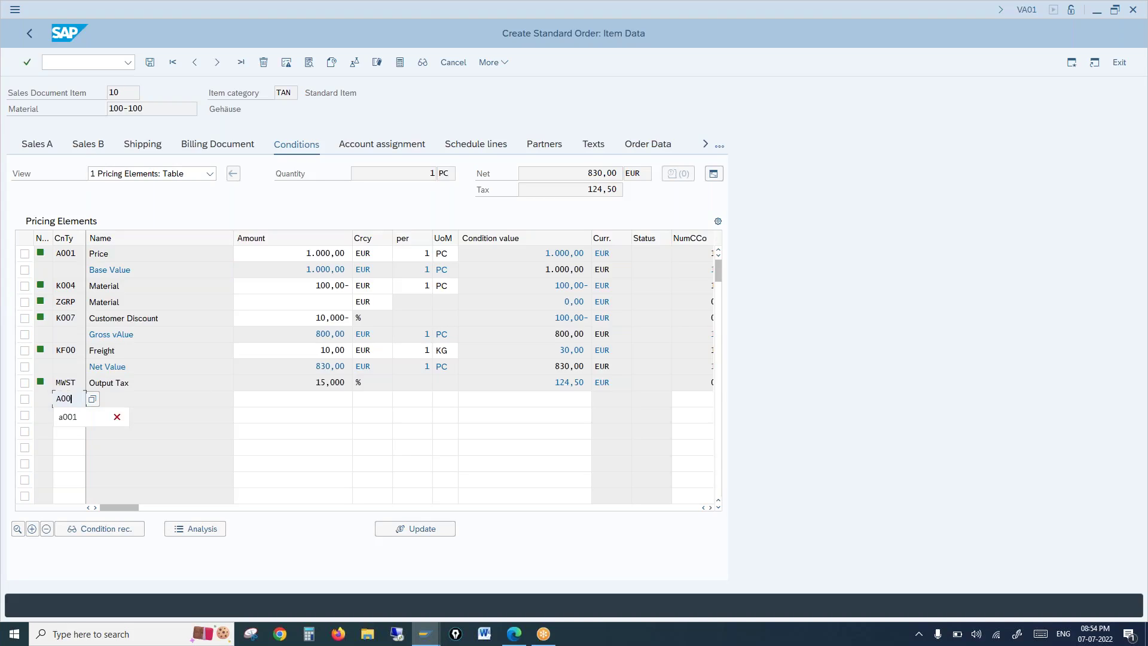
key("Tab")
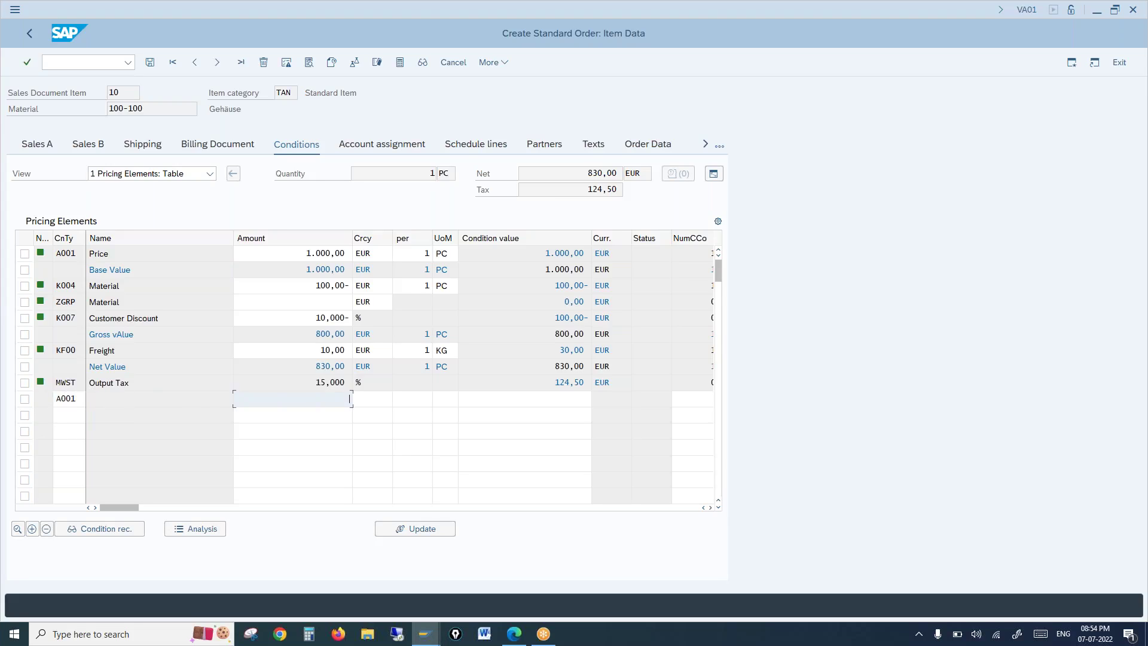
key("Return")
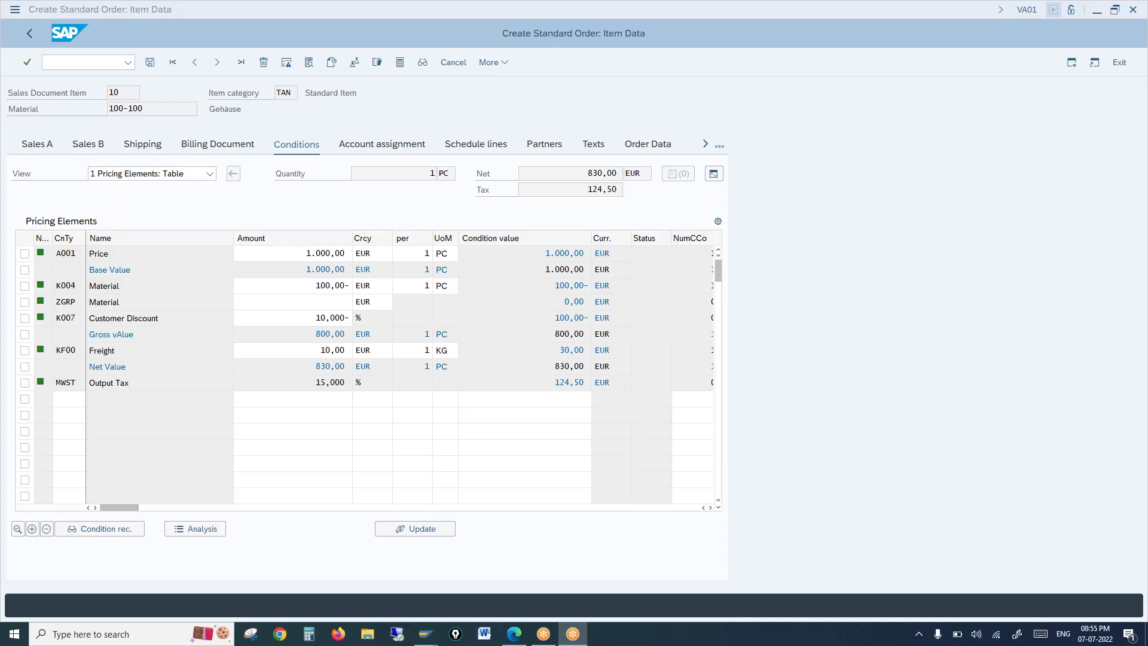
left_click(675, 269)
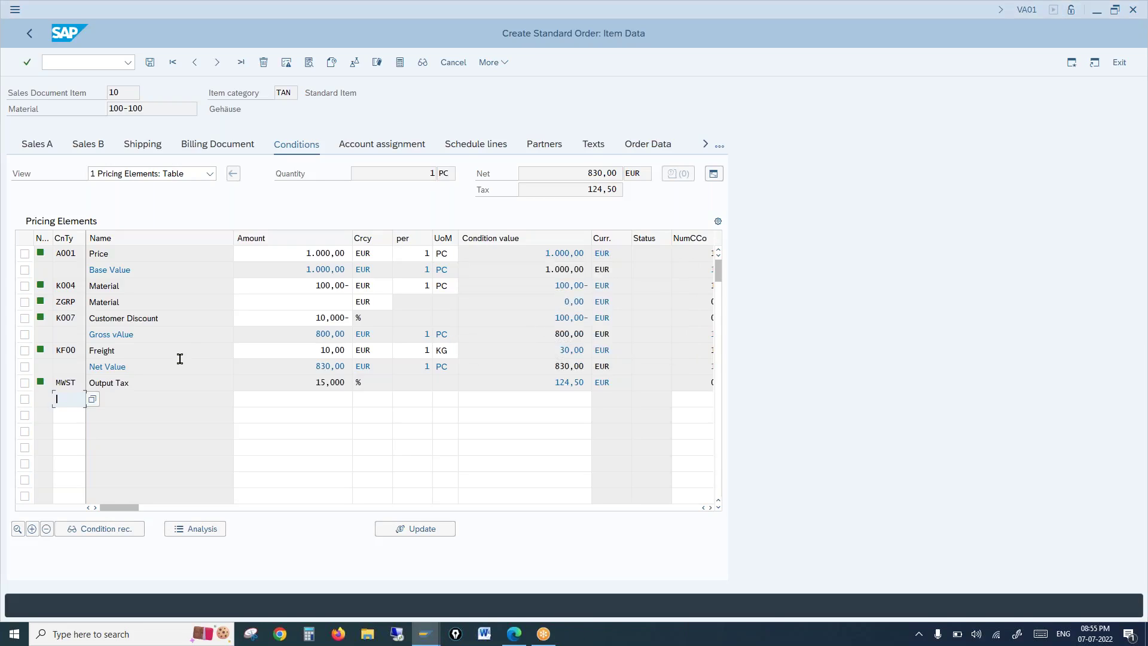
left_click(70, 256)
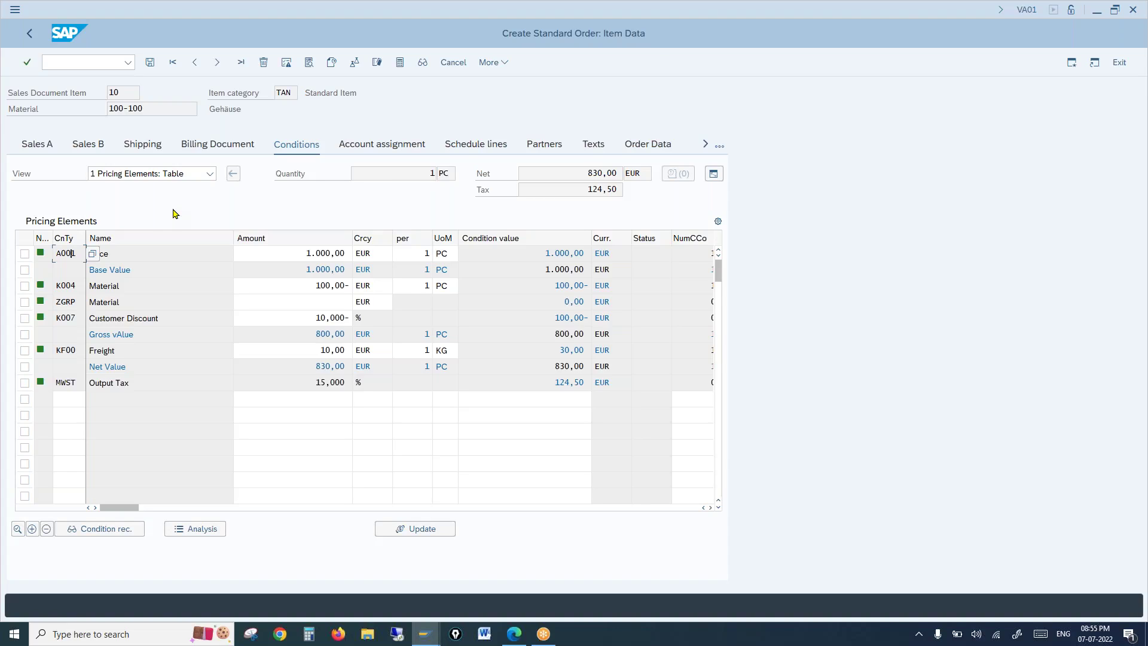
left_click(1014, 29)
left_click(1022, 195)
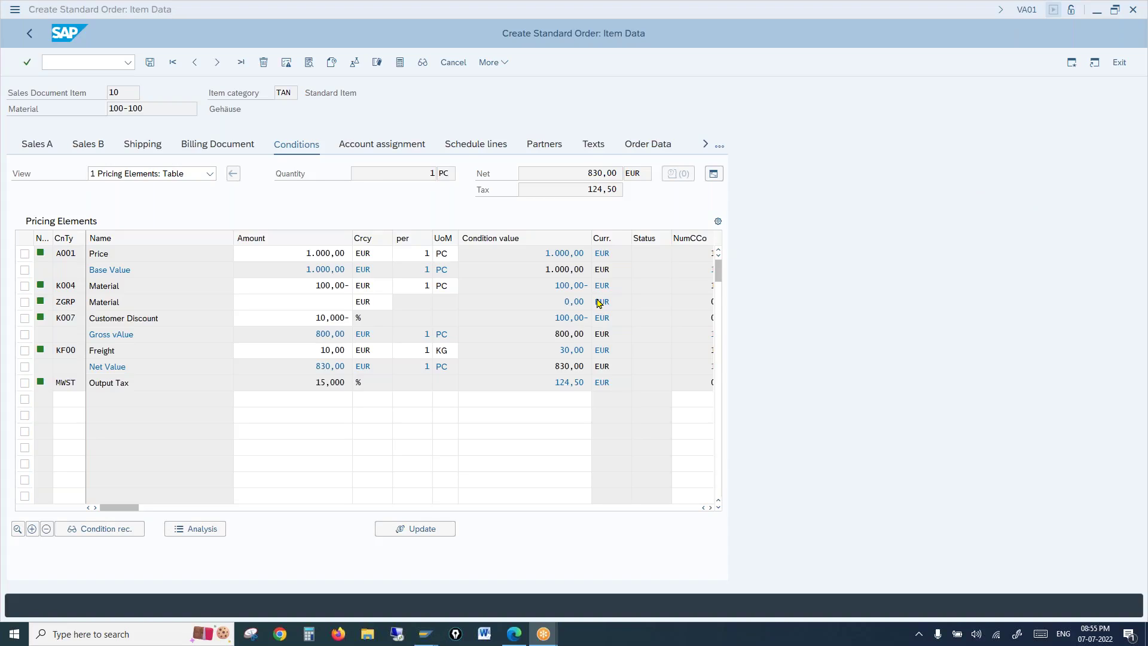